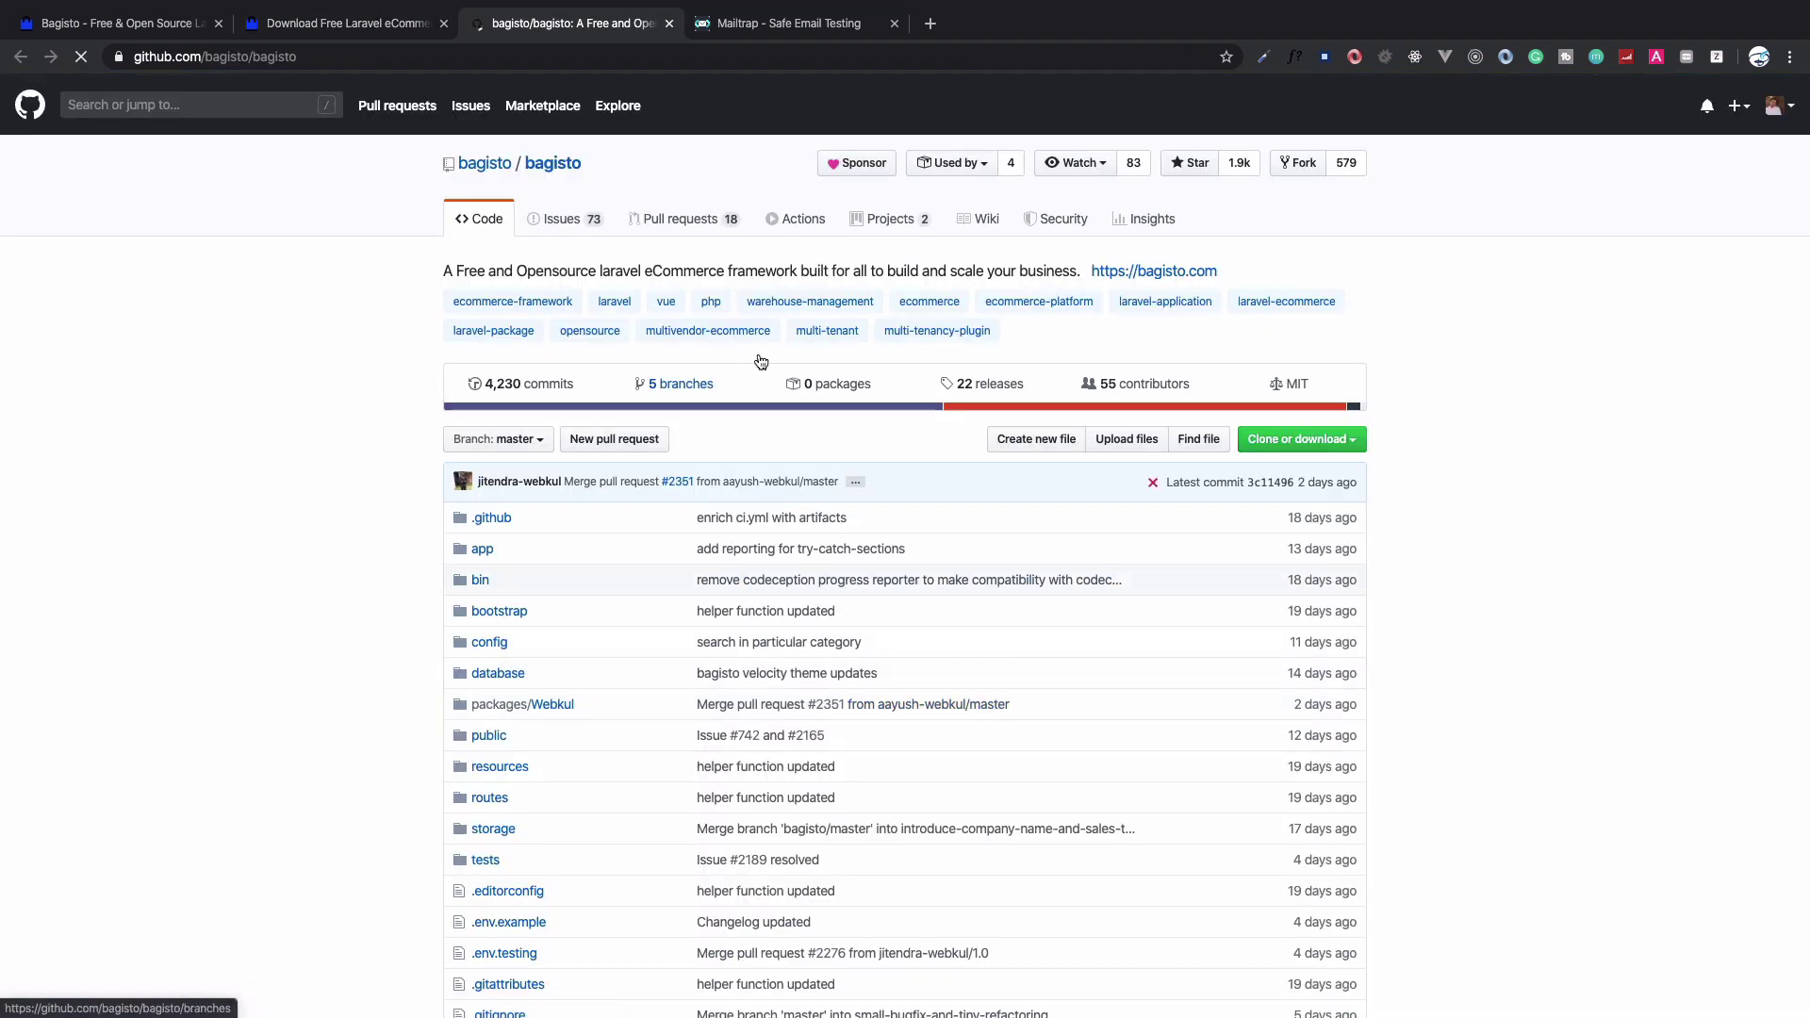
Open the repository's releases list and read the v1.0.0-BETA1 notes about the new Velocity theme
{"action": "left_click", "coordinate": [976, 385]}
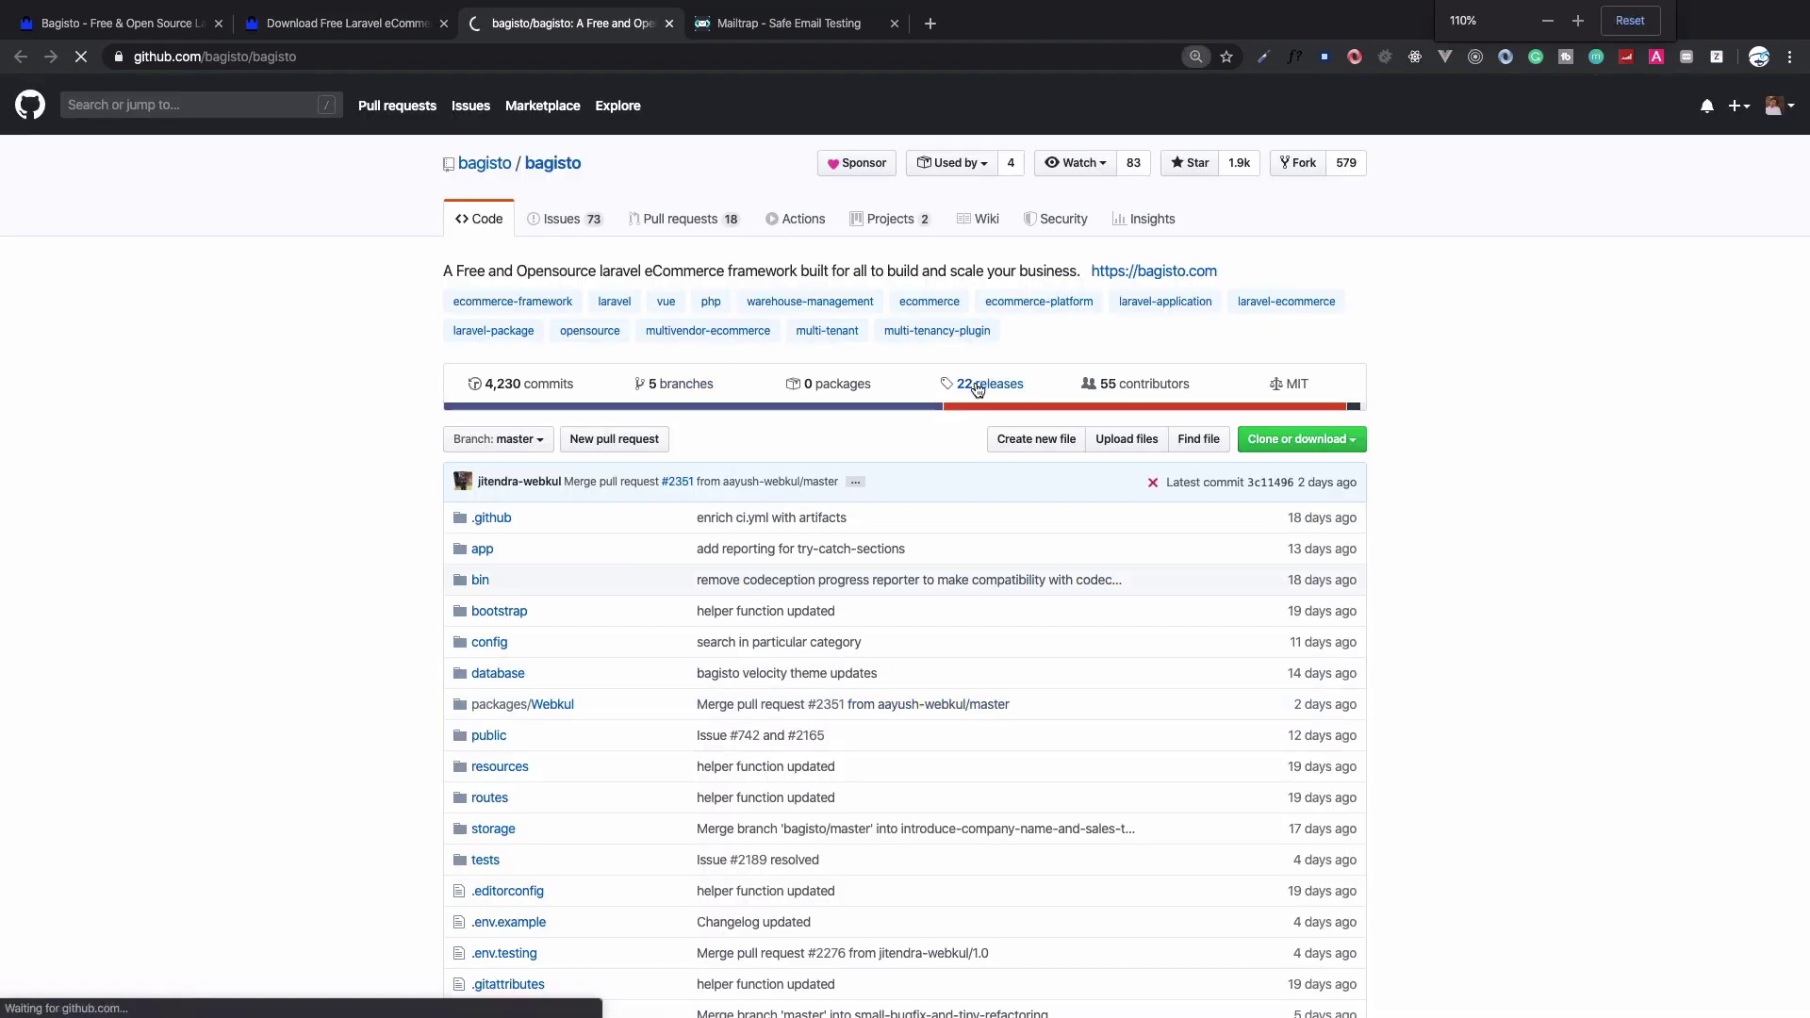
{"action": "key", "text": "super+equal"}
{"action": "key", "text": "super+equal"}
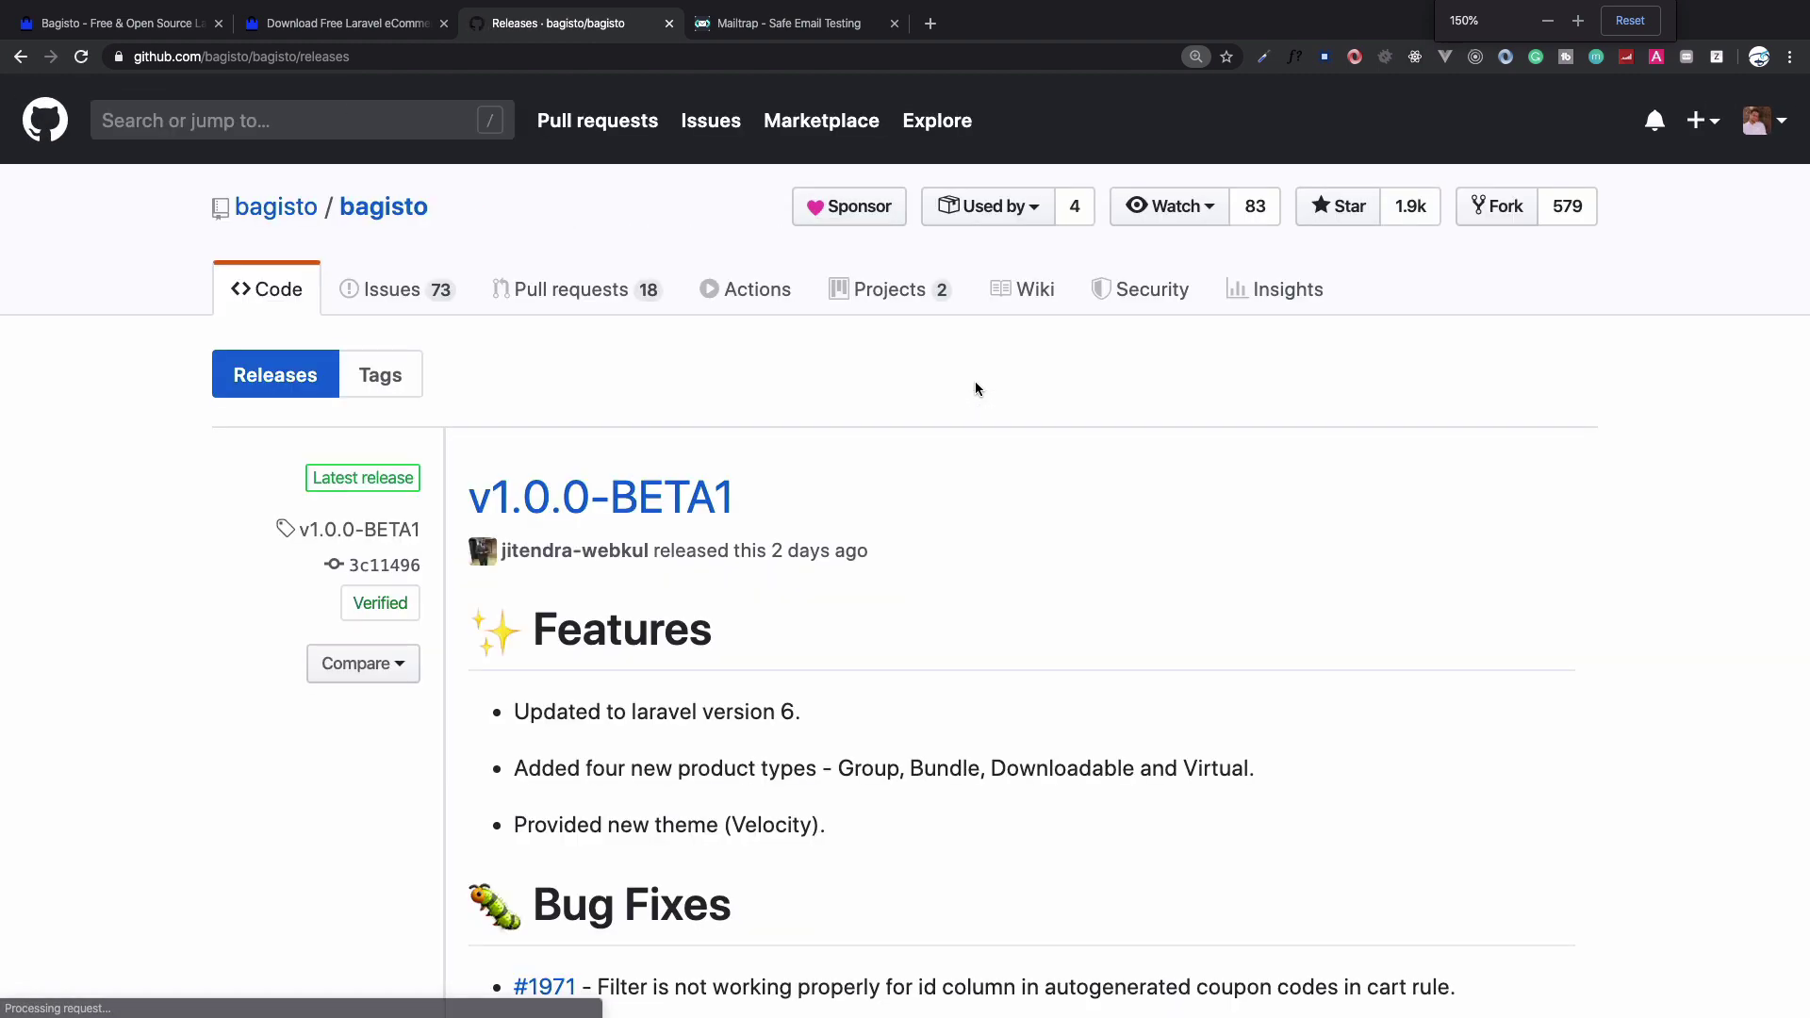
{"action": "scroll", "coordinate": [975, 388], "scroll_direction": "down", "scroll_amount": 1}
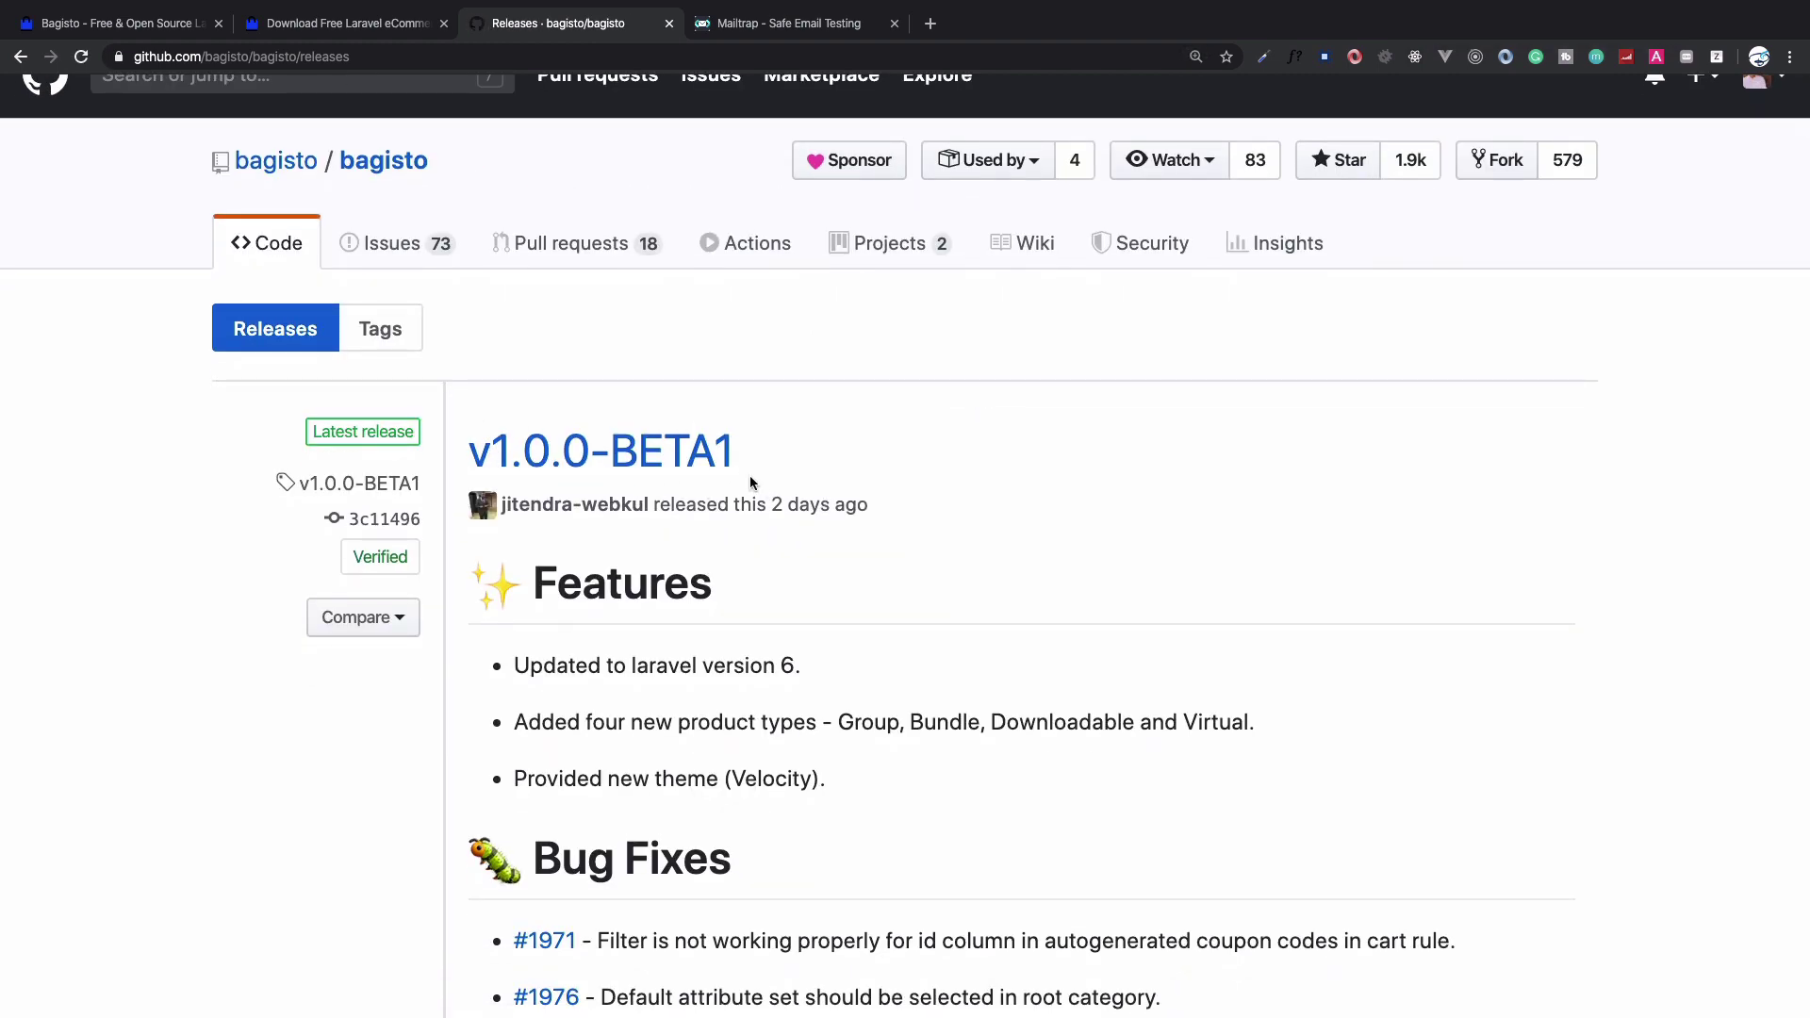
{"action": "scroll", "coordinate": [830, 525], "scroll_direction": "down", "scroll_amount": 5}
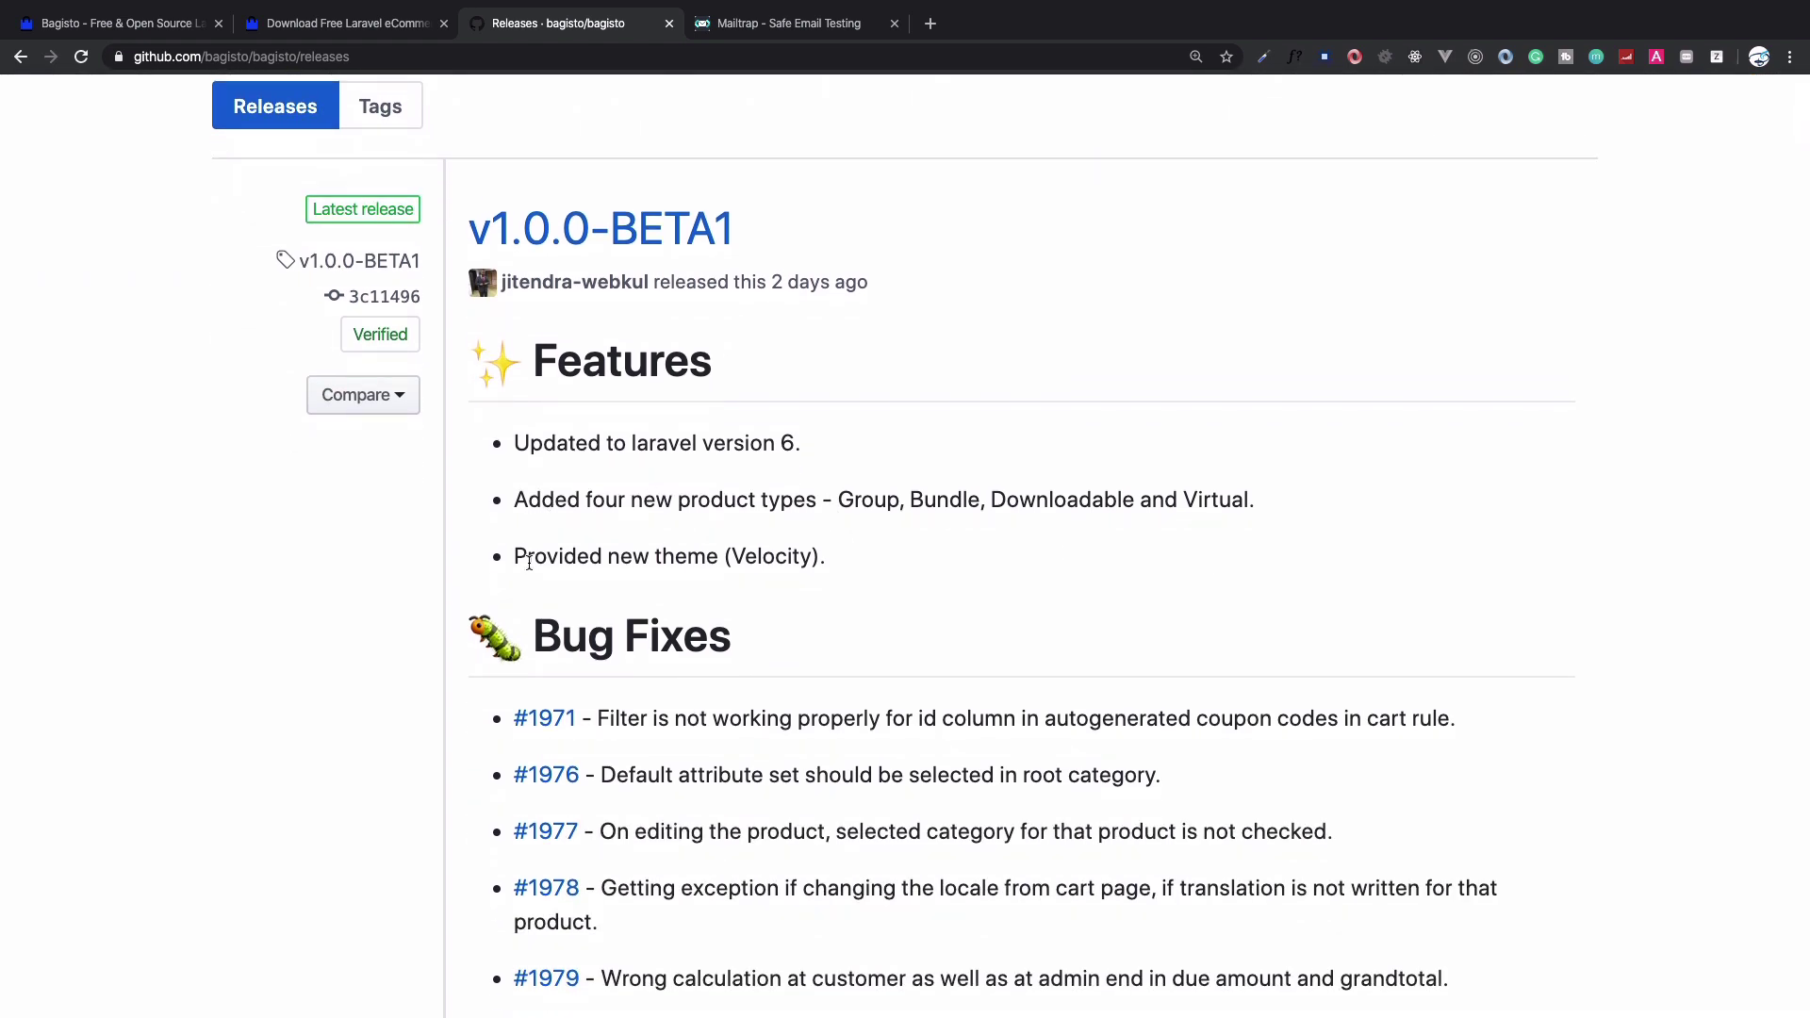
{"action": "left_click_drag", "start_coordinate": [516, 558], "coordinate": [839, 563]}
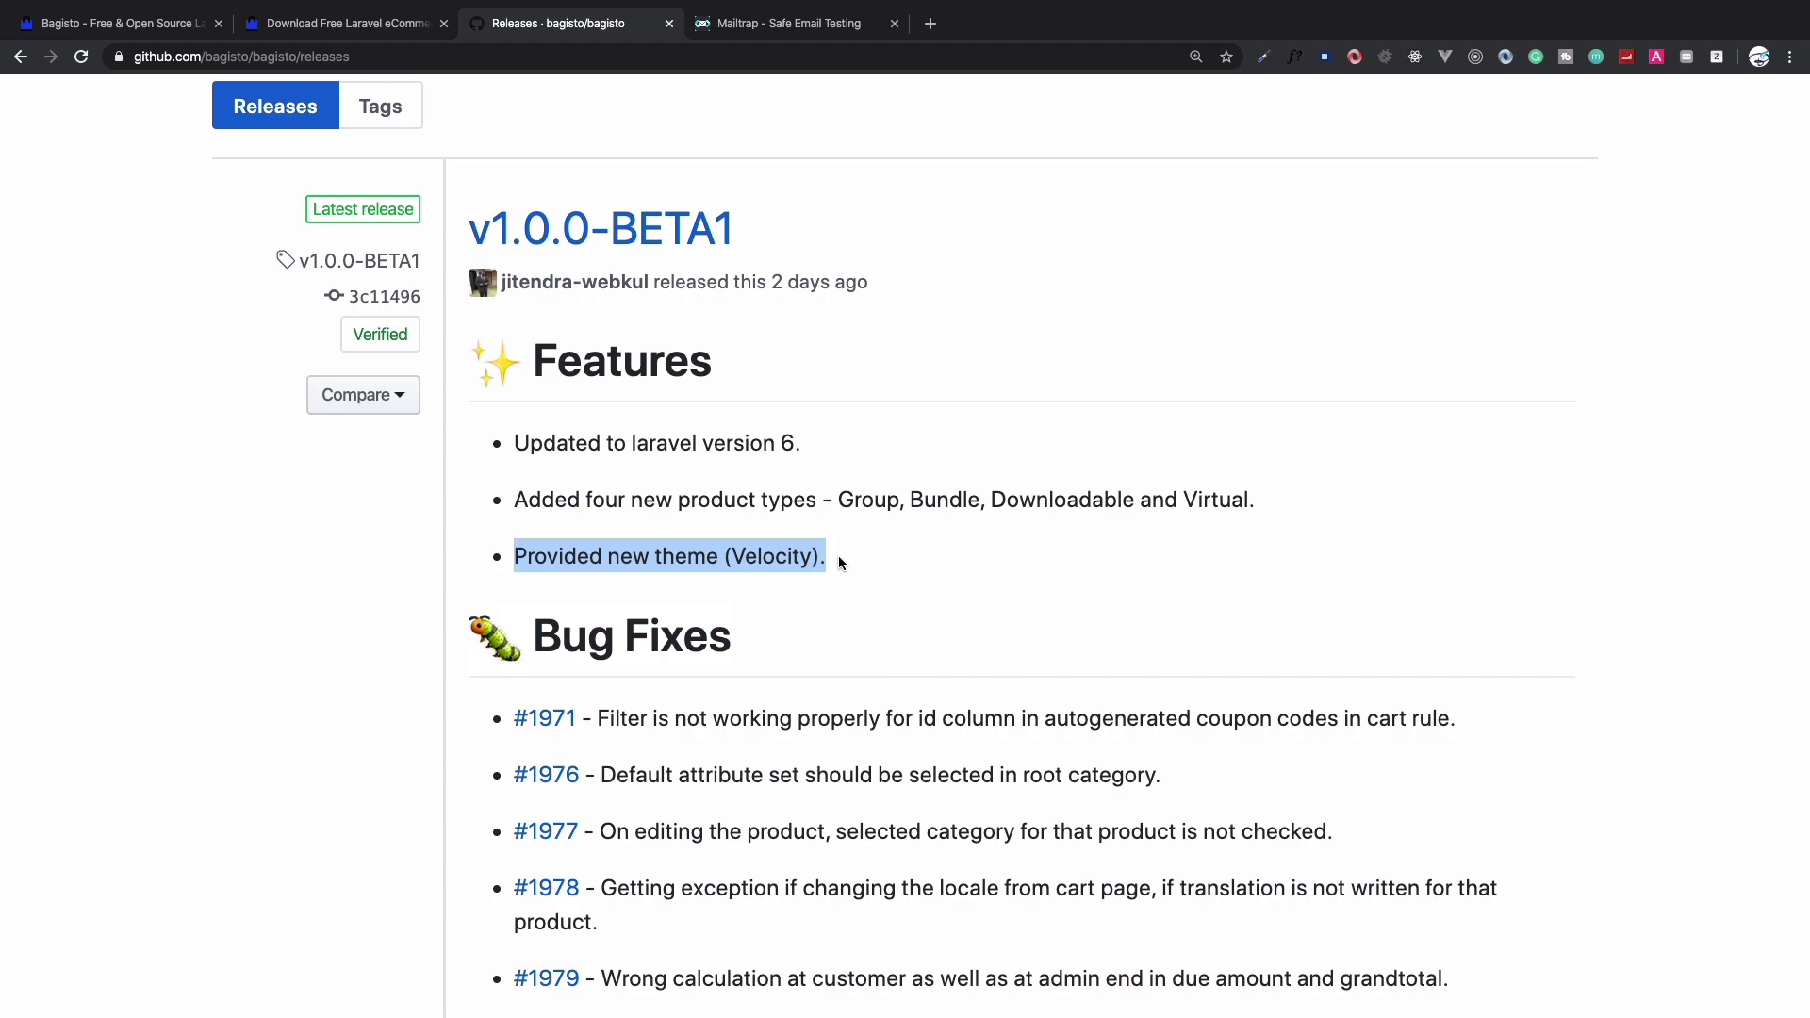
{"action": "left_click", "coordinate": [839, 563]}
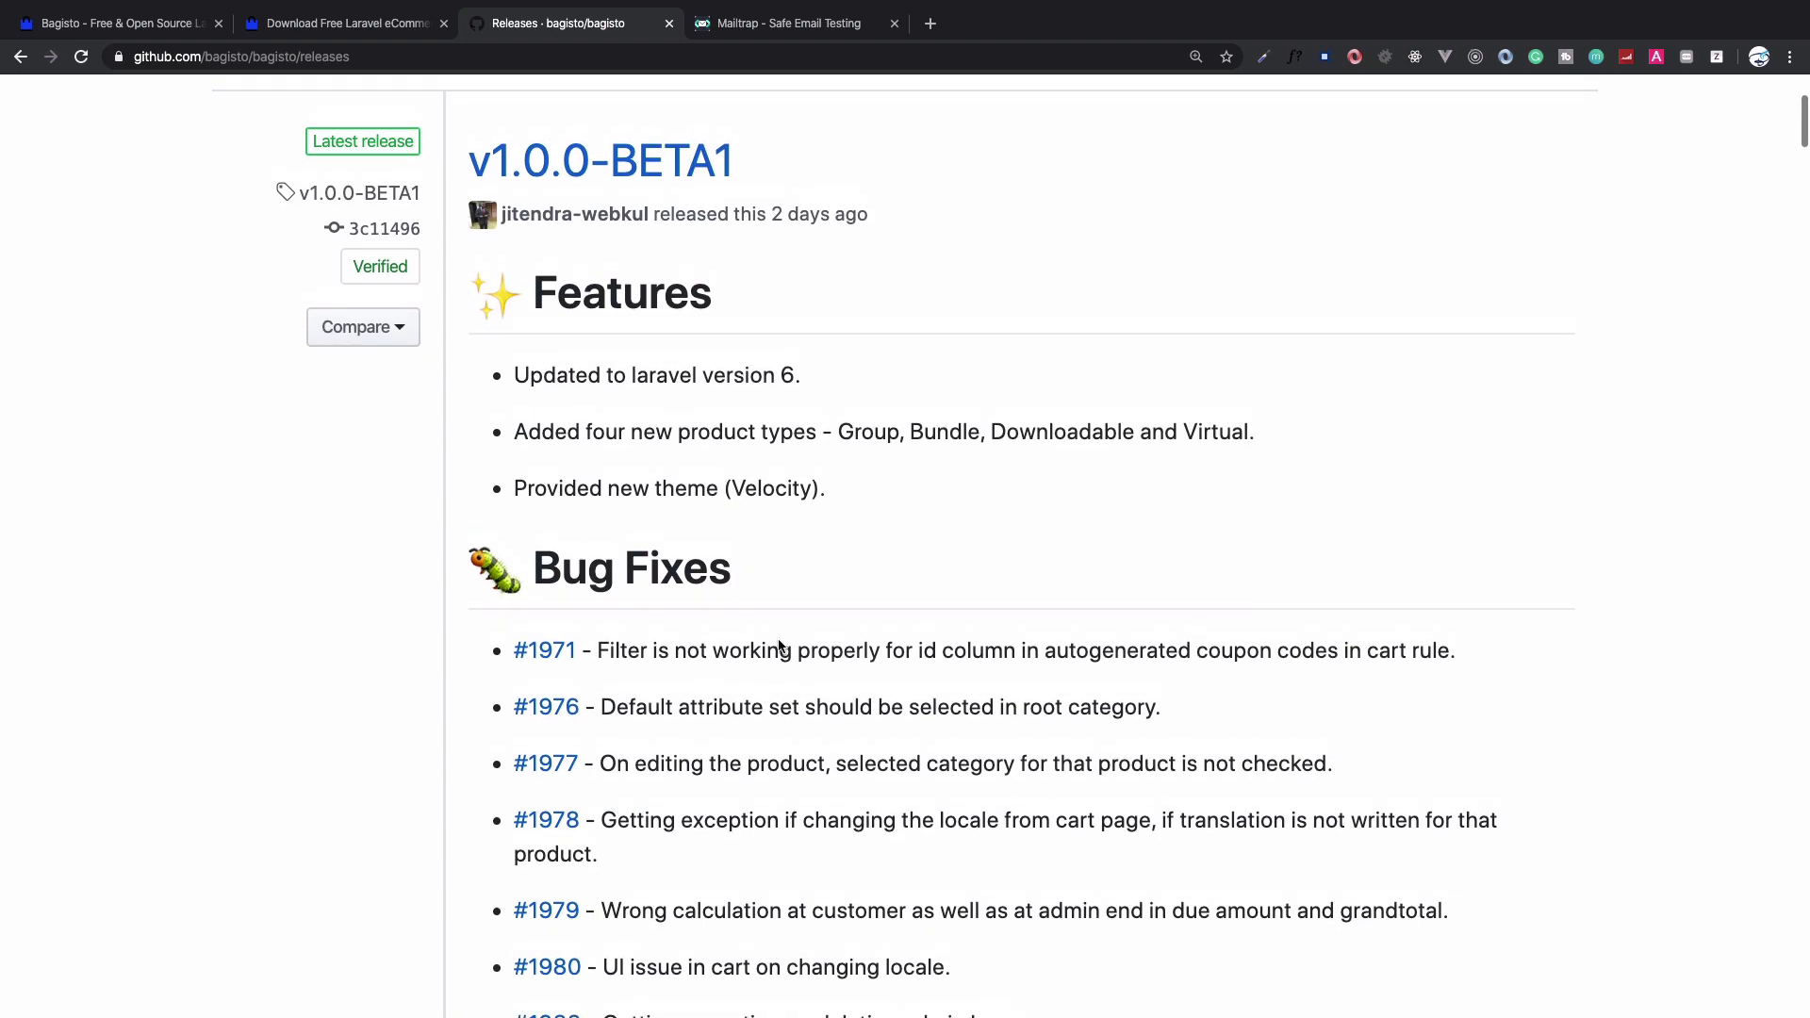
Download the v1.0.0-BETA1 'Source code (zip)' from the release's Assets section
{"action": "scroll", "coordinate": [780, 646], "scroll_direction": "down", "scroll_amount": 4}
{"action": "scroll", "coordinate": [780, 646], "scroll_direction": "down", "scroll_amount": 20}
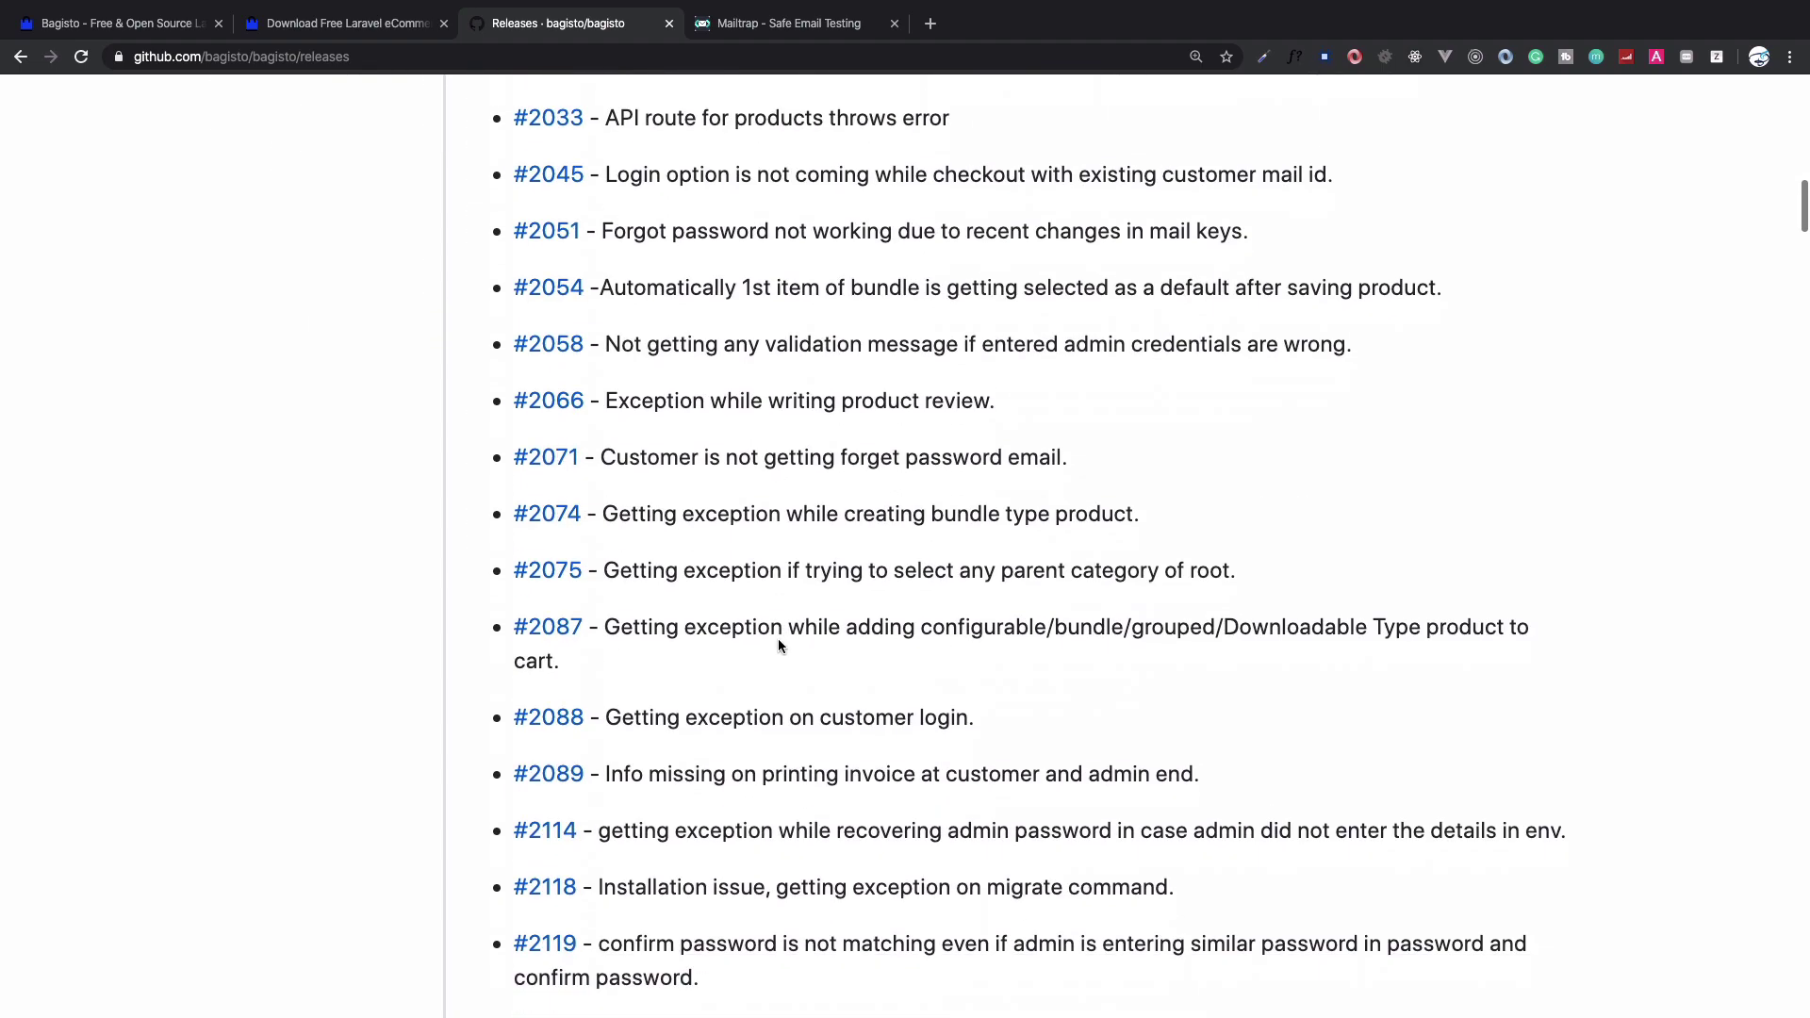
{"action": "scroll", "coordinate": [778, 646], "scroll_direction": "down", "scroll_amount": 20}
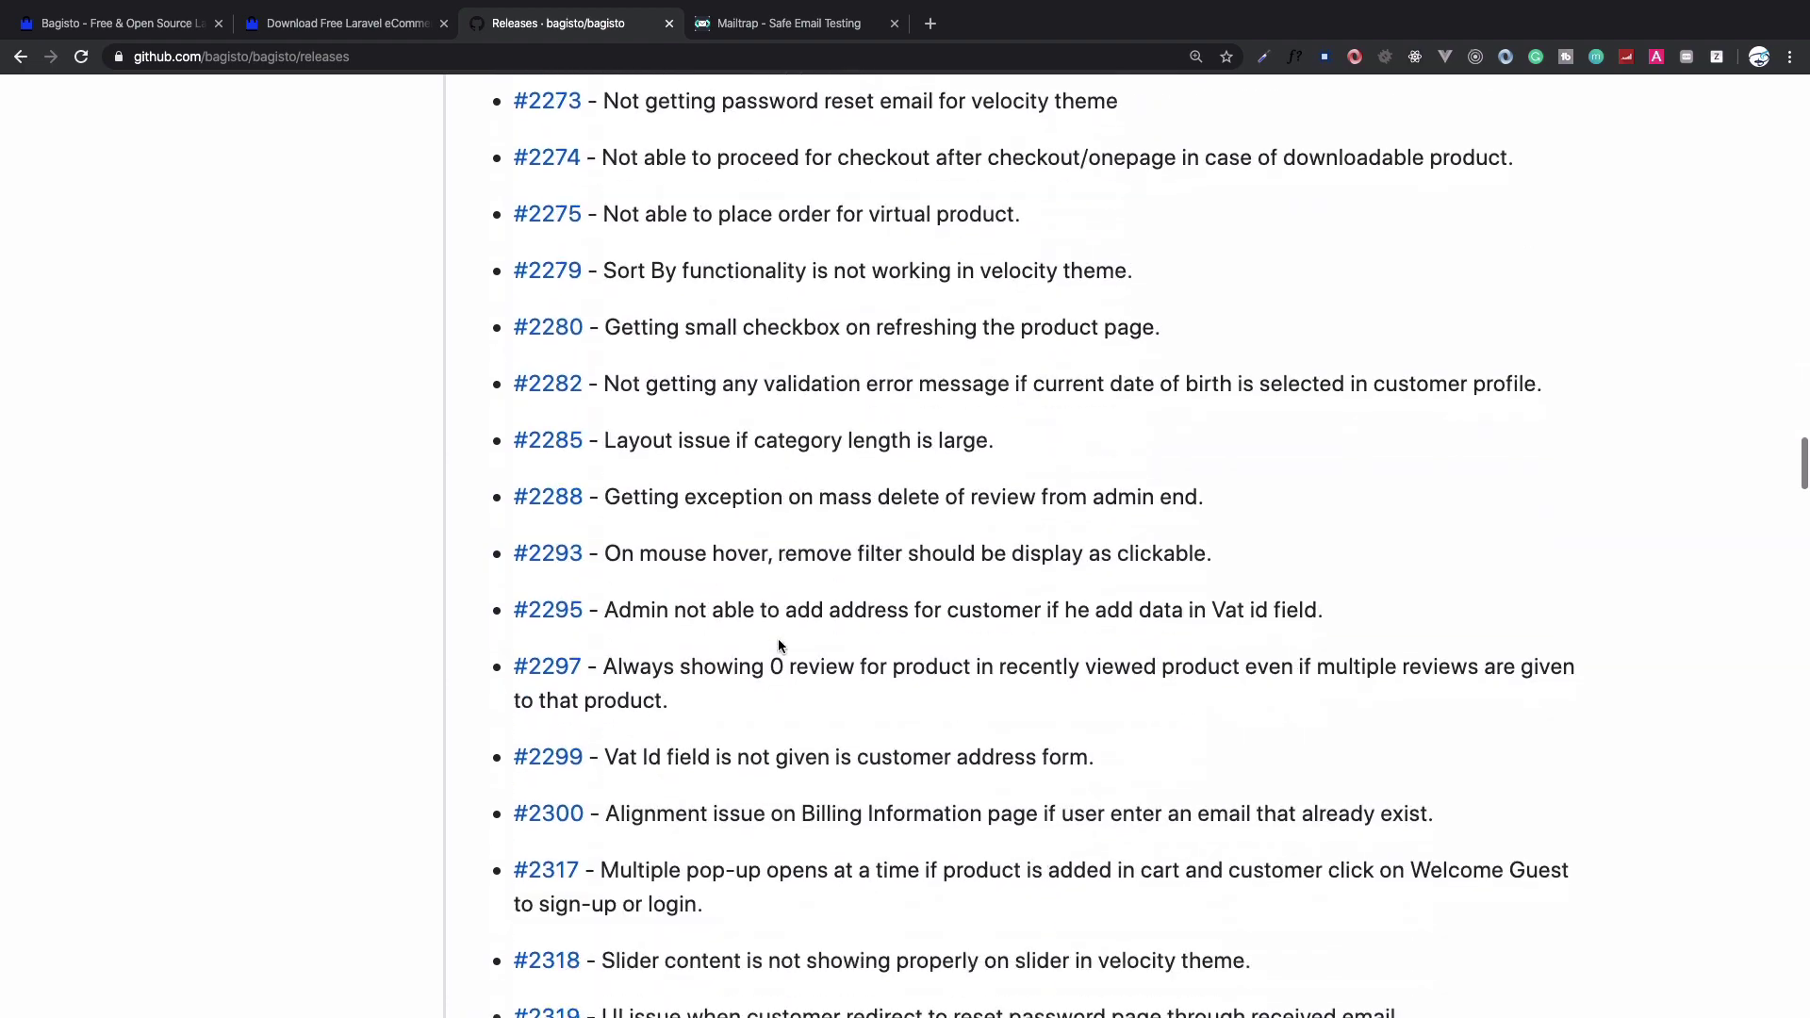
{"action": "scroll", "coordinate": [779, 640], "scroll_direction": "down", "scroll_amount": 3}
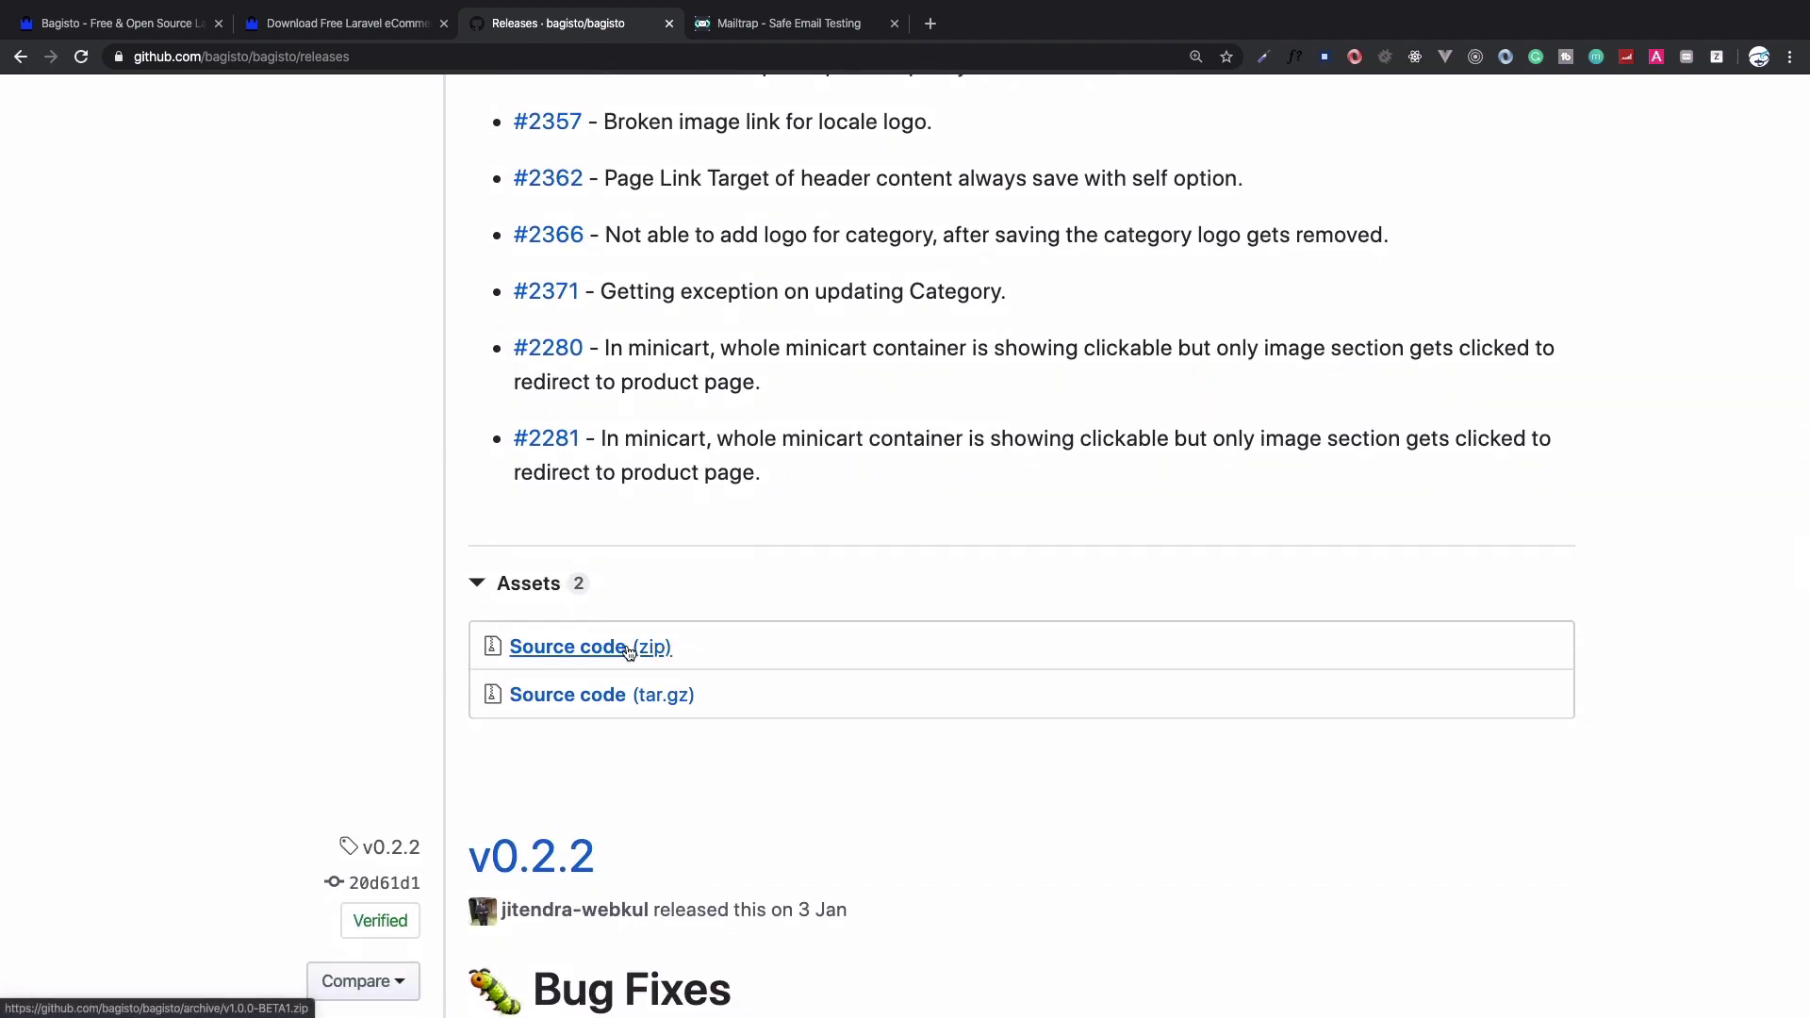
{"action": "left_click", "coordinate": [570, 658]}
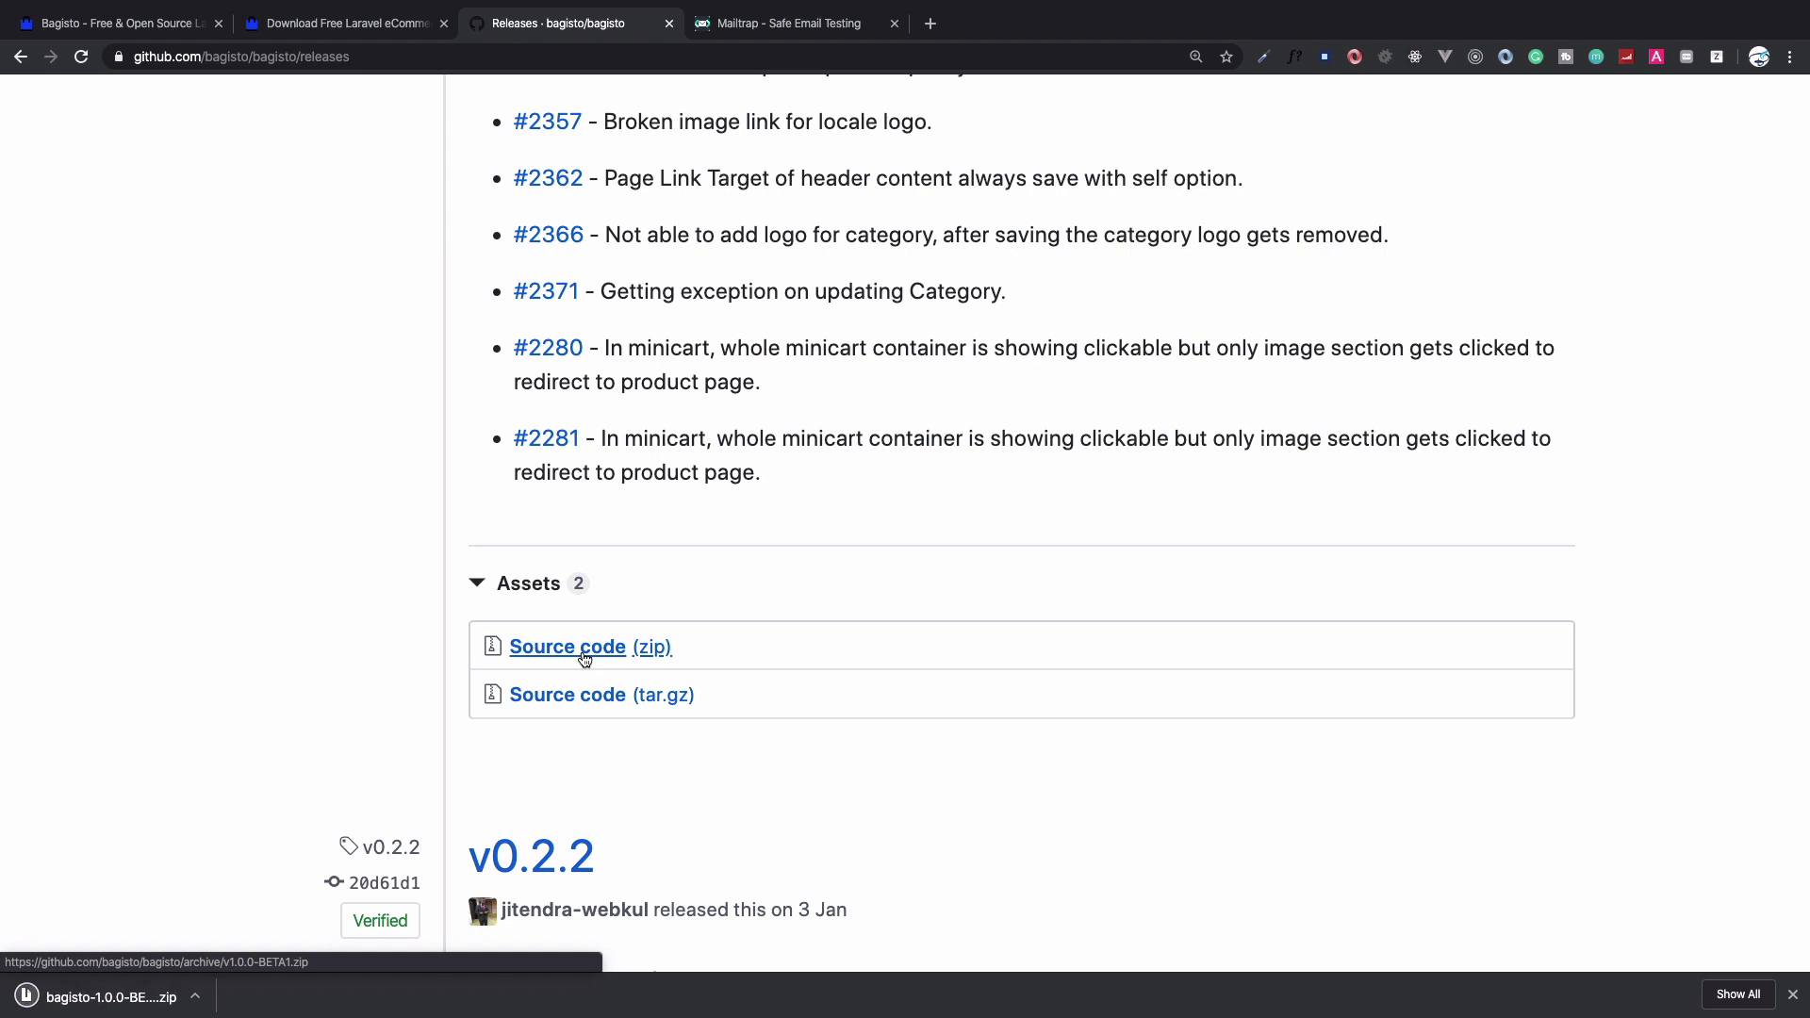
{"action": "key", "text": "ctrl+Left"}
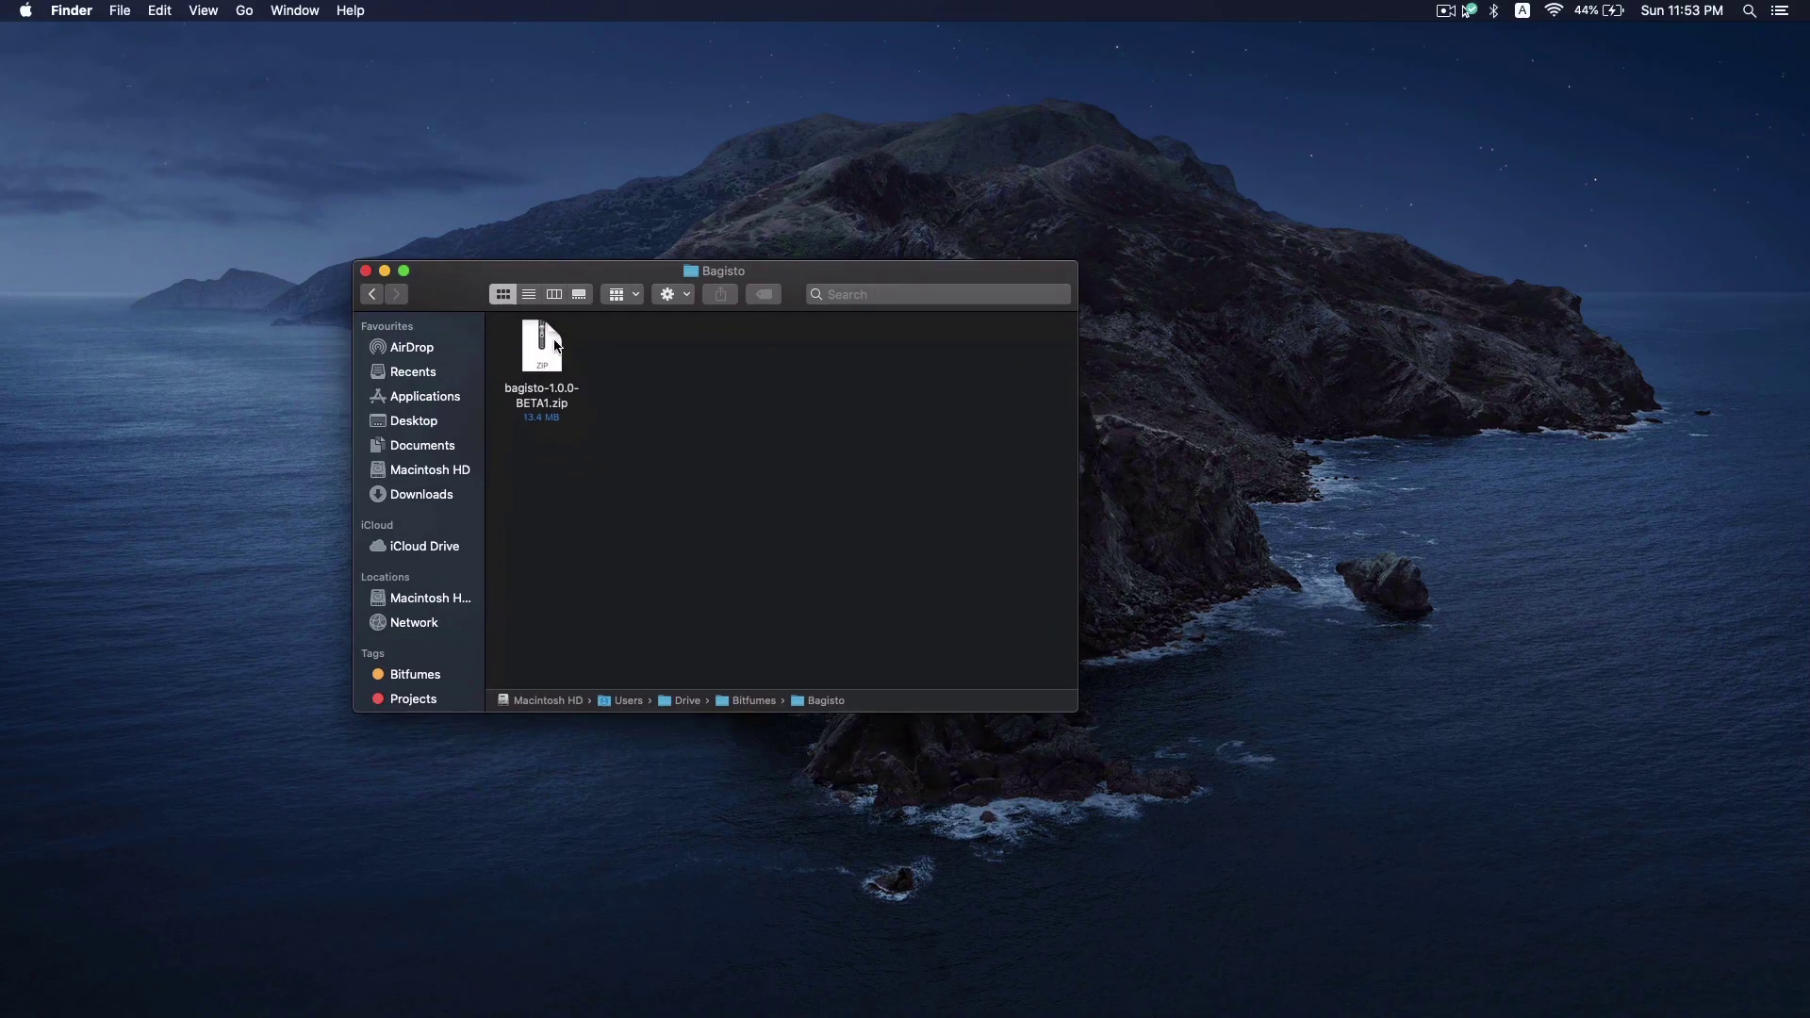
Extract bagisto-1.0.0-BETA1.zip in the Bagisto folder
{"action": "double_click", "coordinate": [541, 350]}
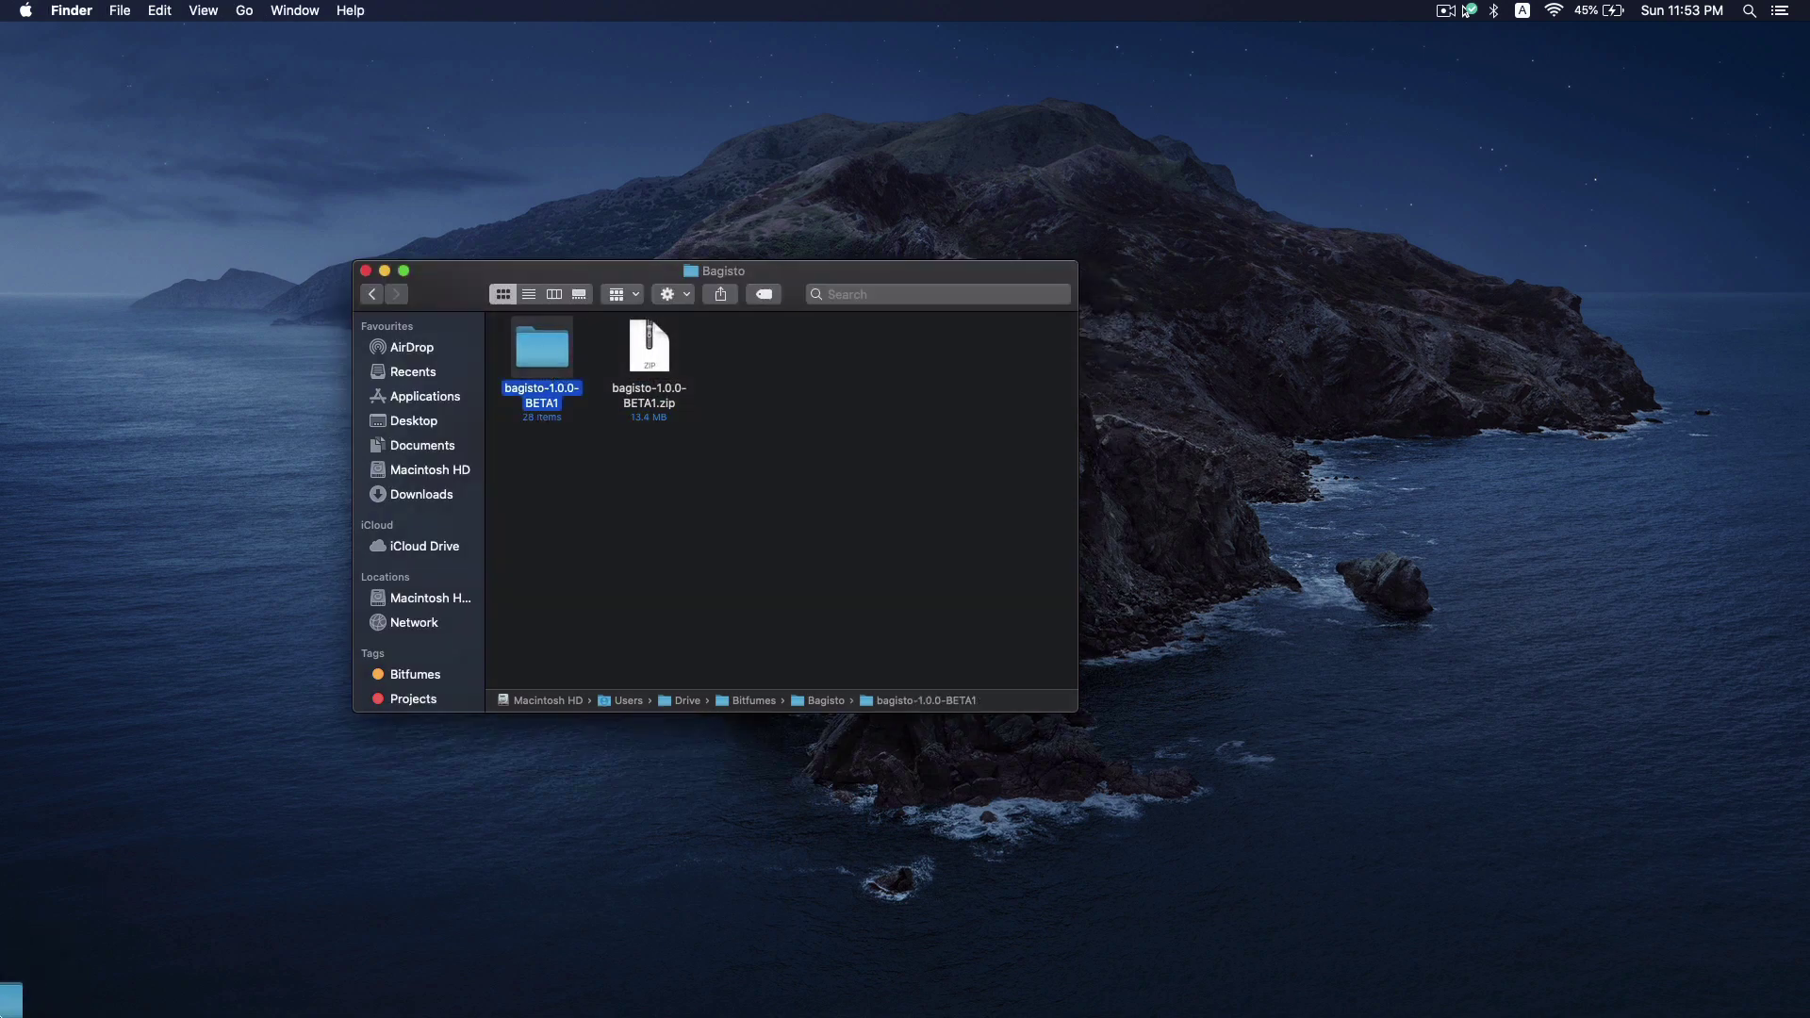
{"action": "left_click", "coordinate": [1466, 11]}
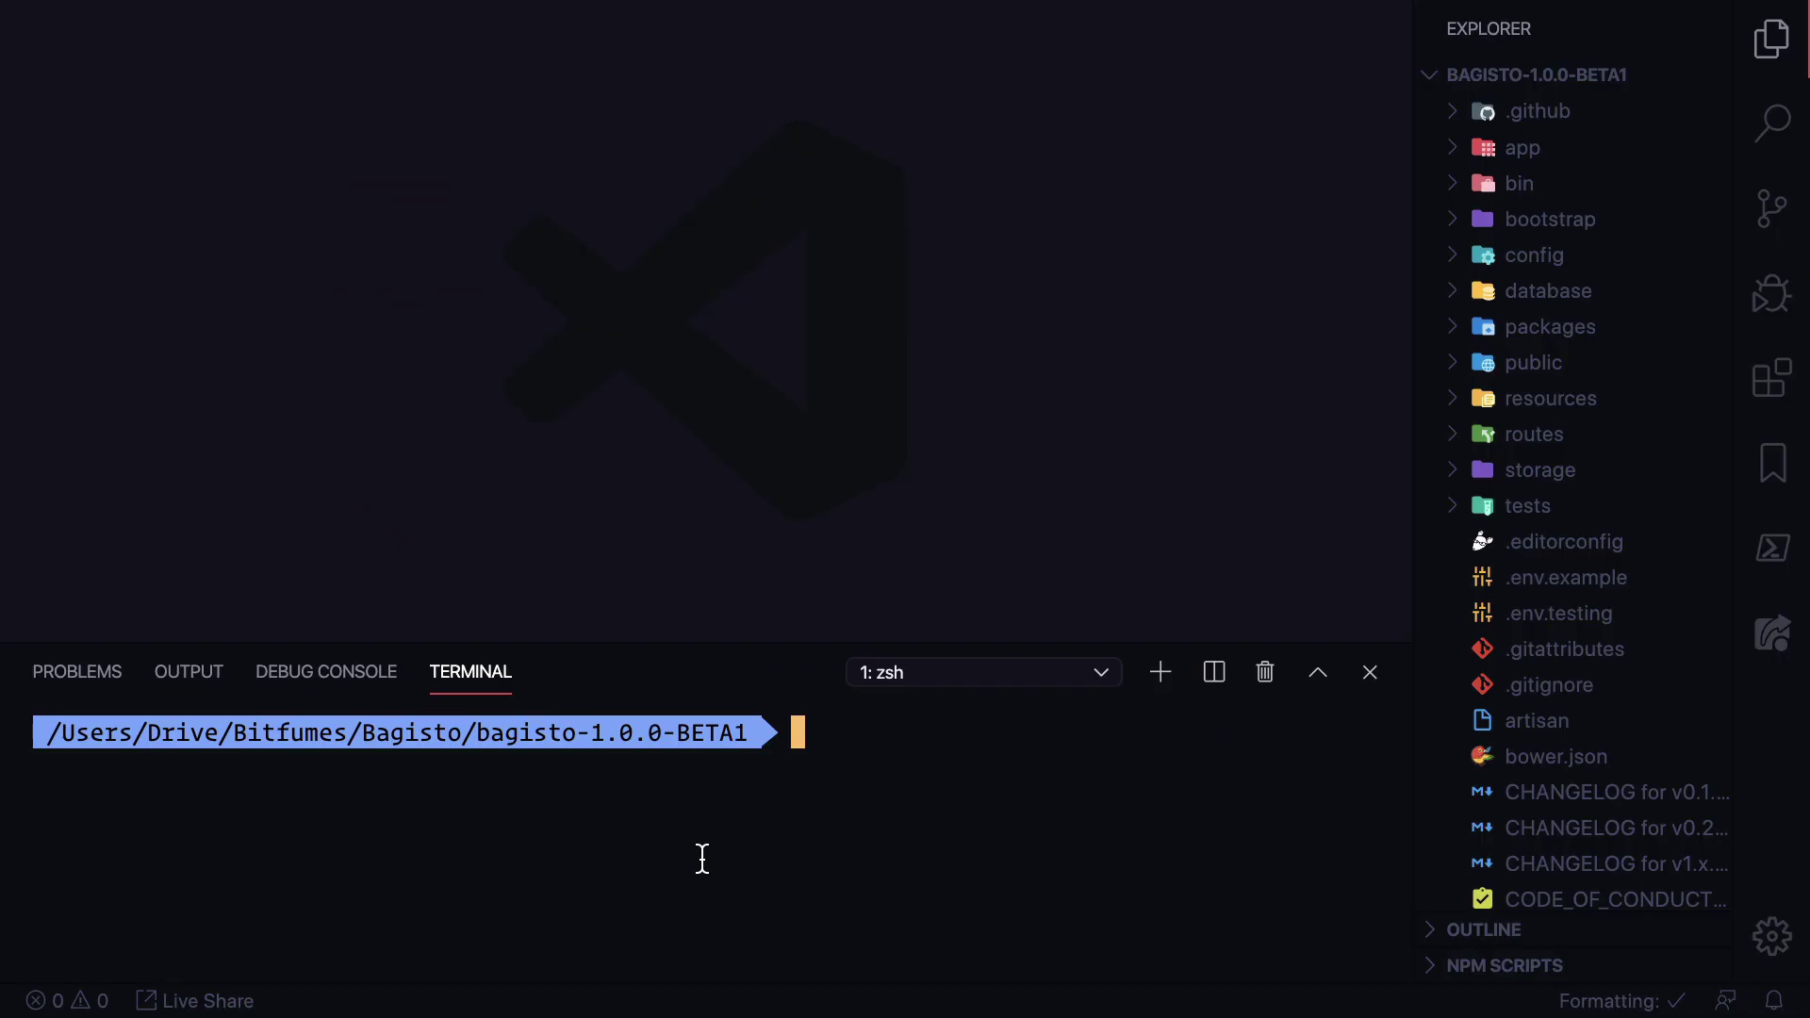
Run 'composer install', then 'php artisan serve' in the VS Code terminal
{"action": "type", "text": "composer install"}
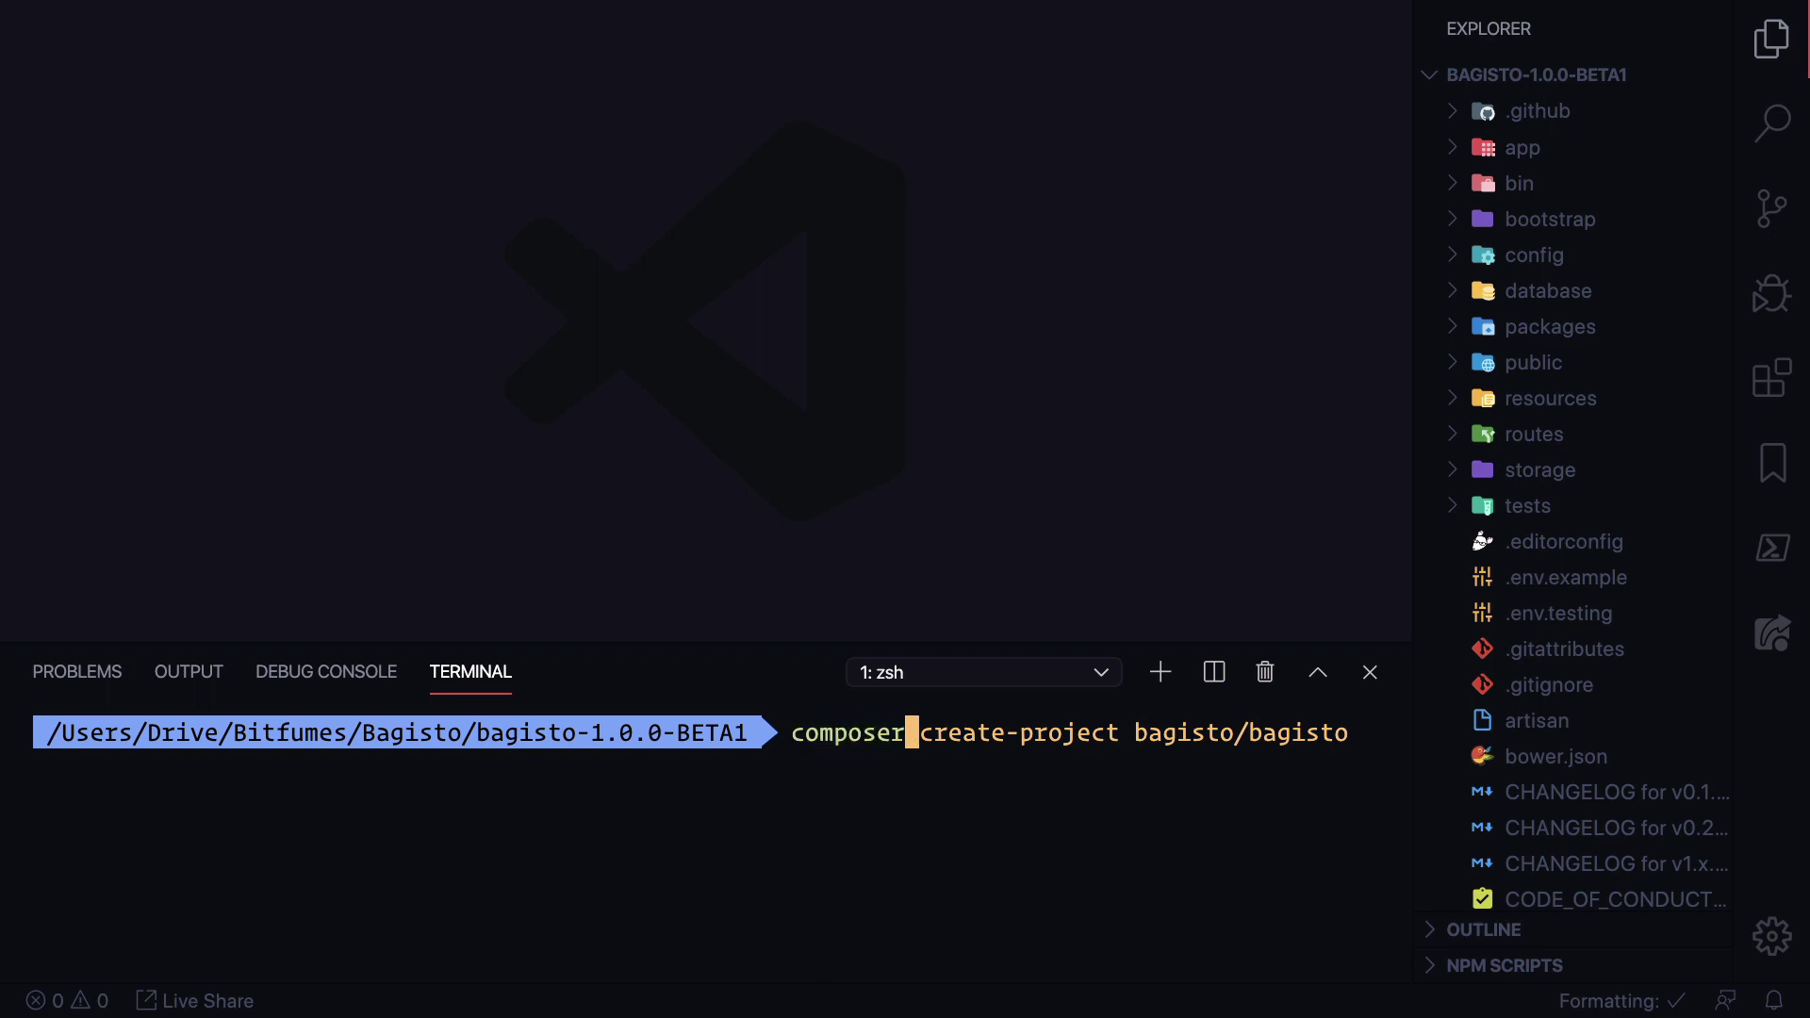
{"action": "key", "text": "Return"}
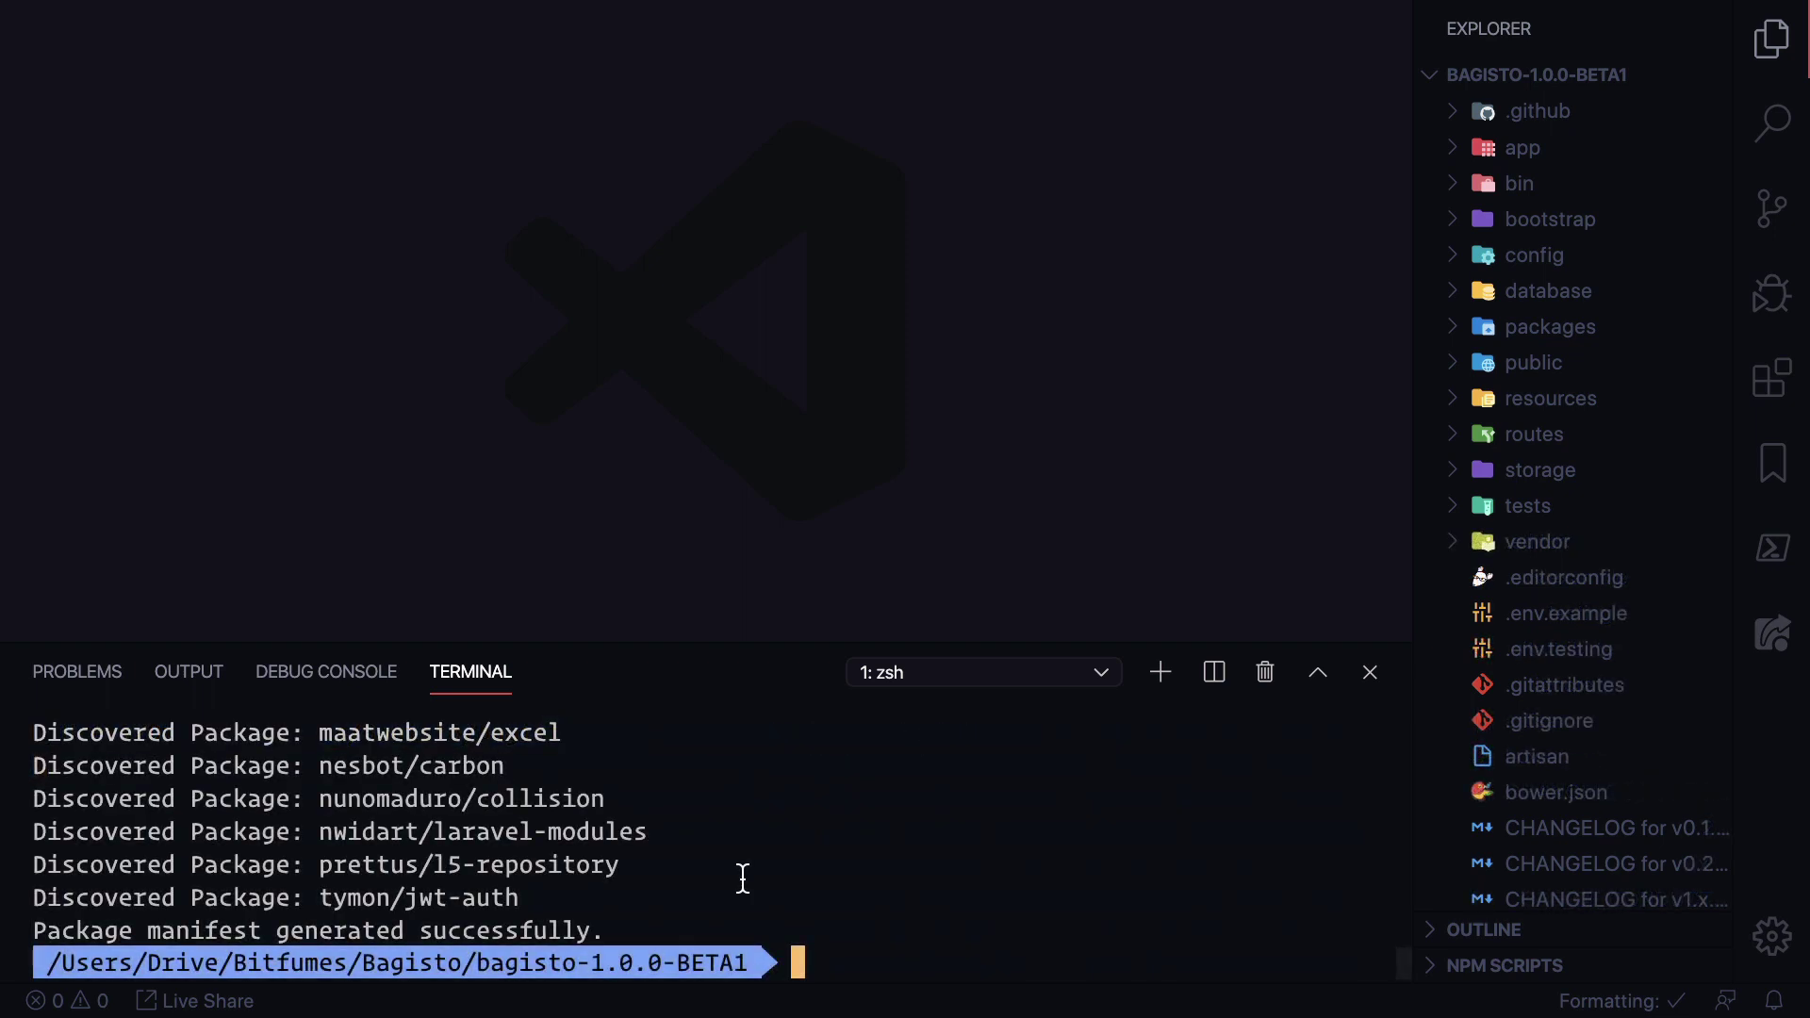
{"action": "type", "text": "php ar"}
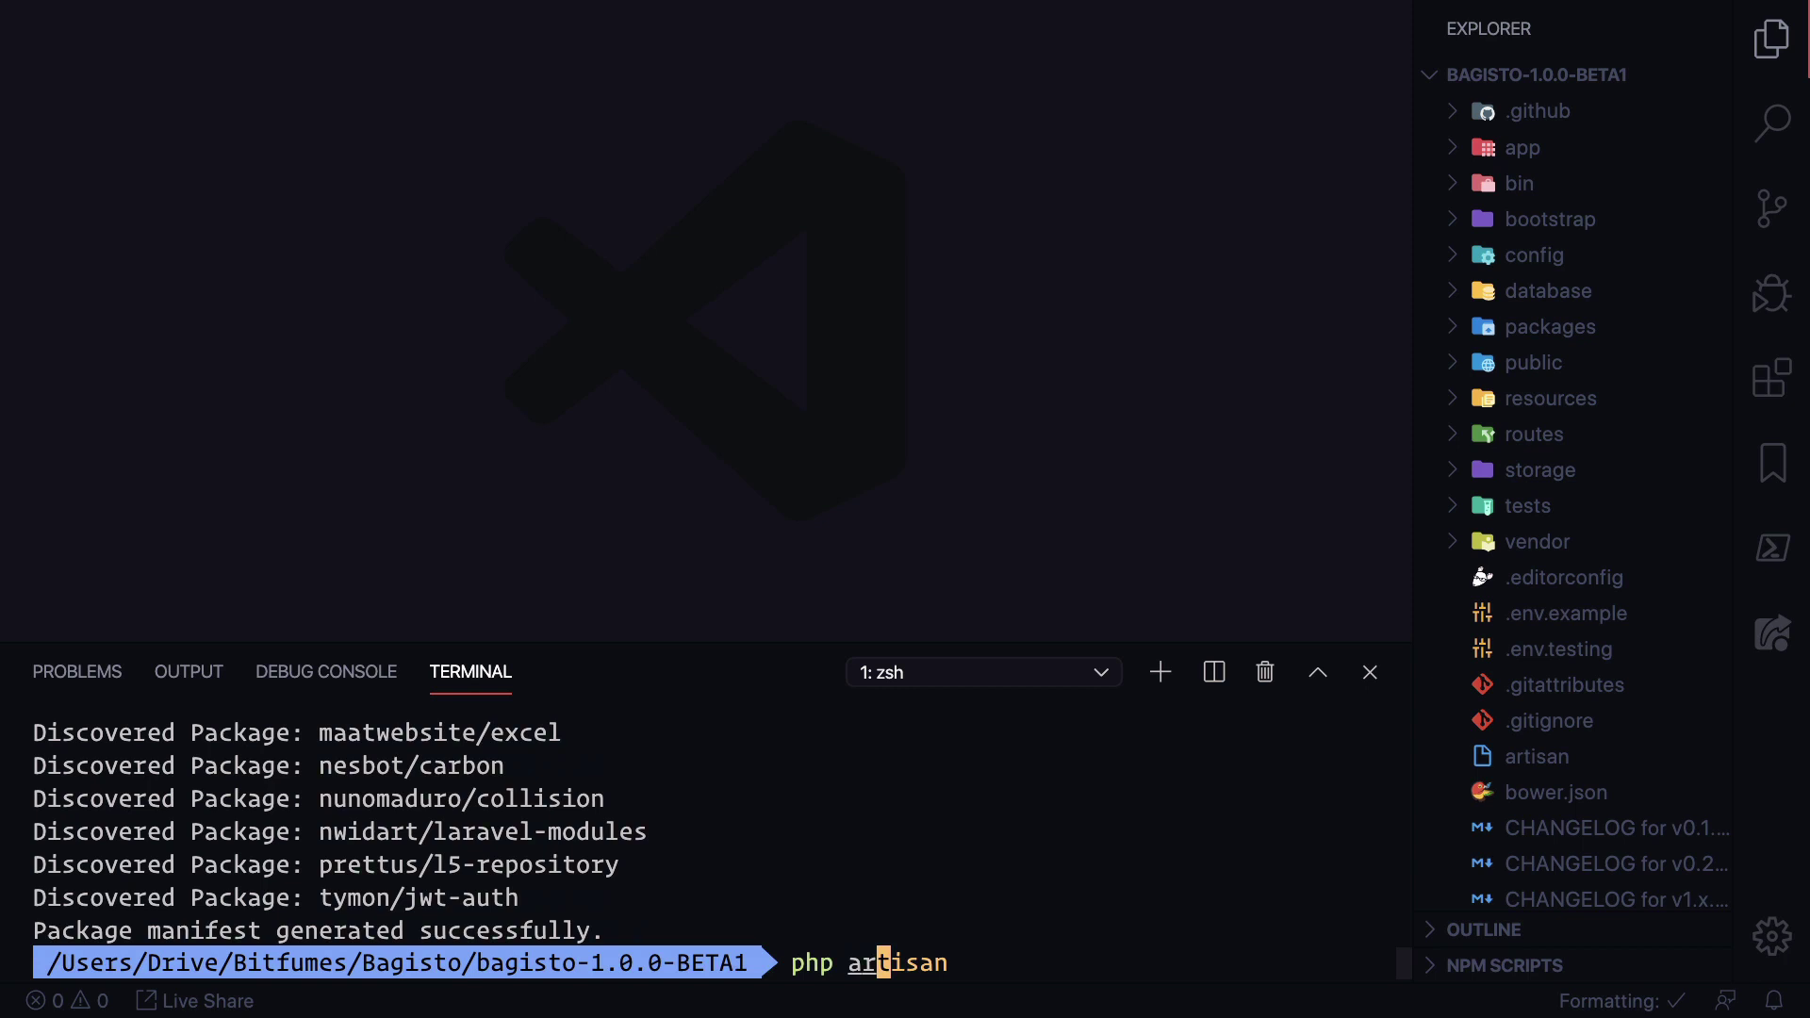
{"action": "key", "text": "Right"}
{"action": "type", "text": "serve"}
{"action": "key", "text": "Return"}
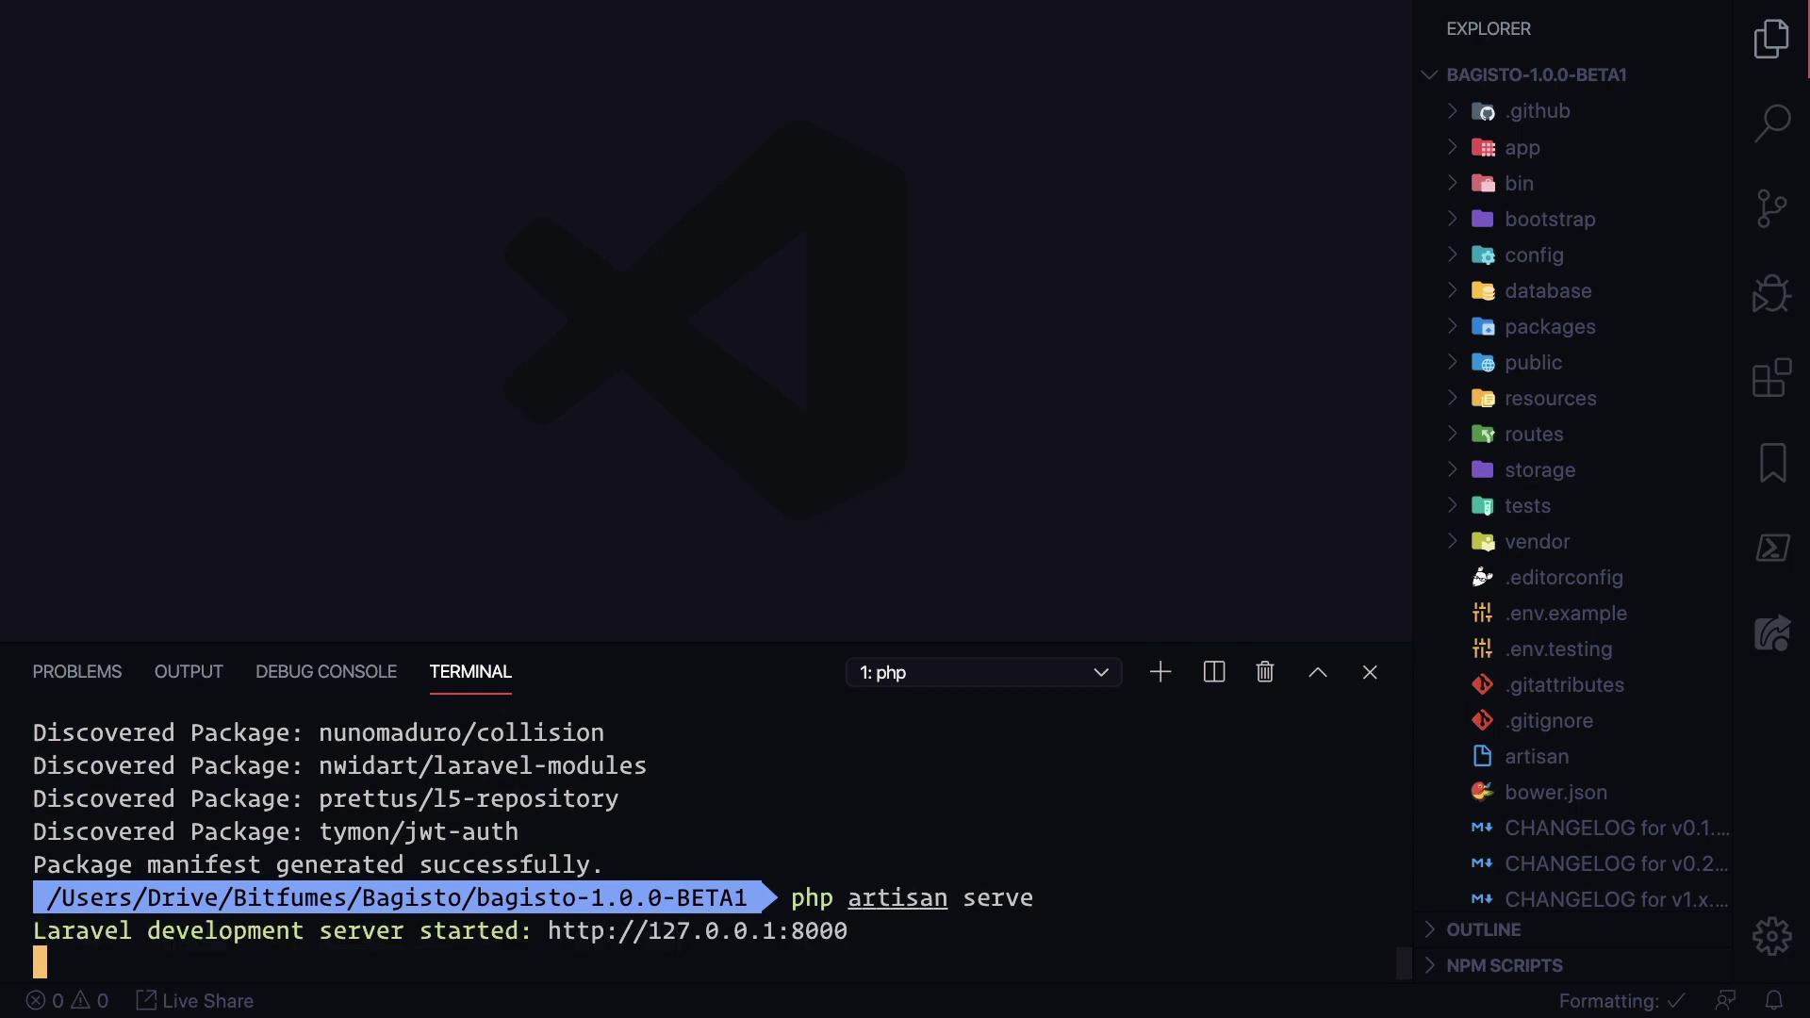
{"action": "key", "text": "ctrl+Right"}
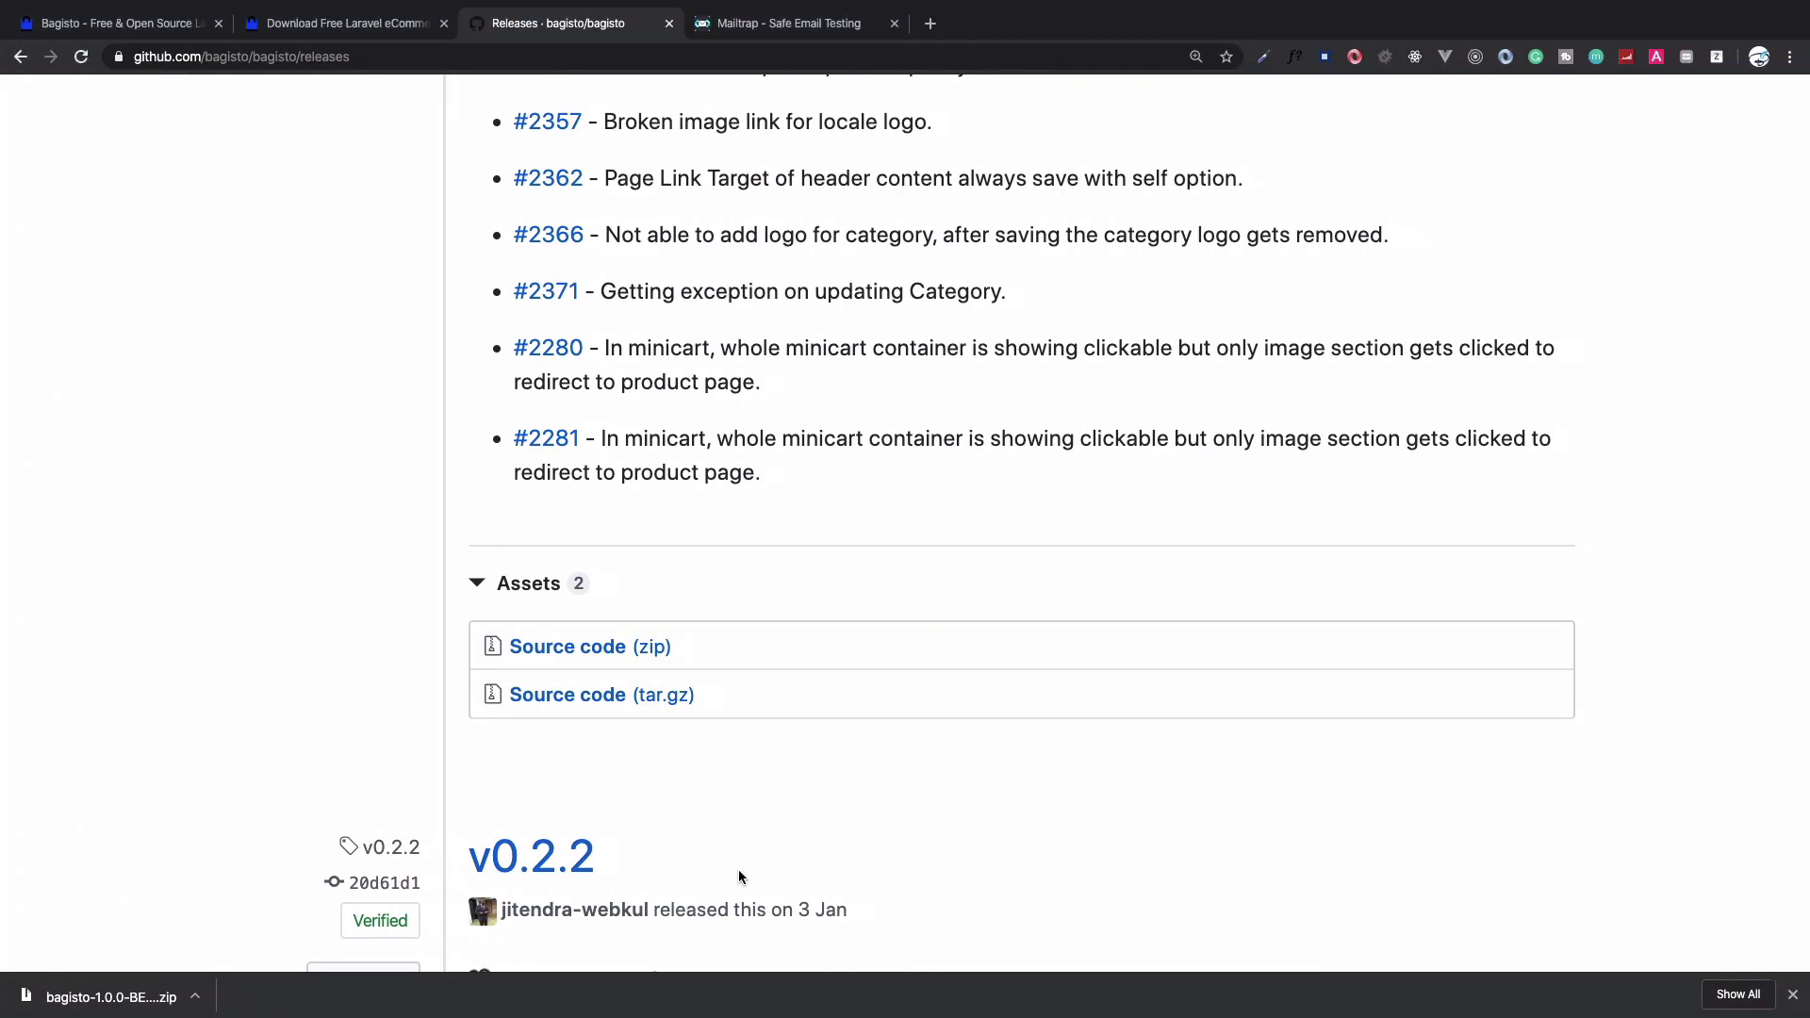
Load localhost:8000 in a new tab, check the server log, and review the installer's Requirements list
{"action": "key", "text": "super+t"}
{"action": "type", "text": "loc"}
{"action": "key", "text": "Down"}
{"action": "key", "text": "Down"}
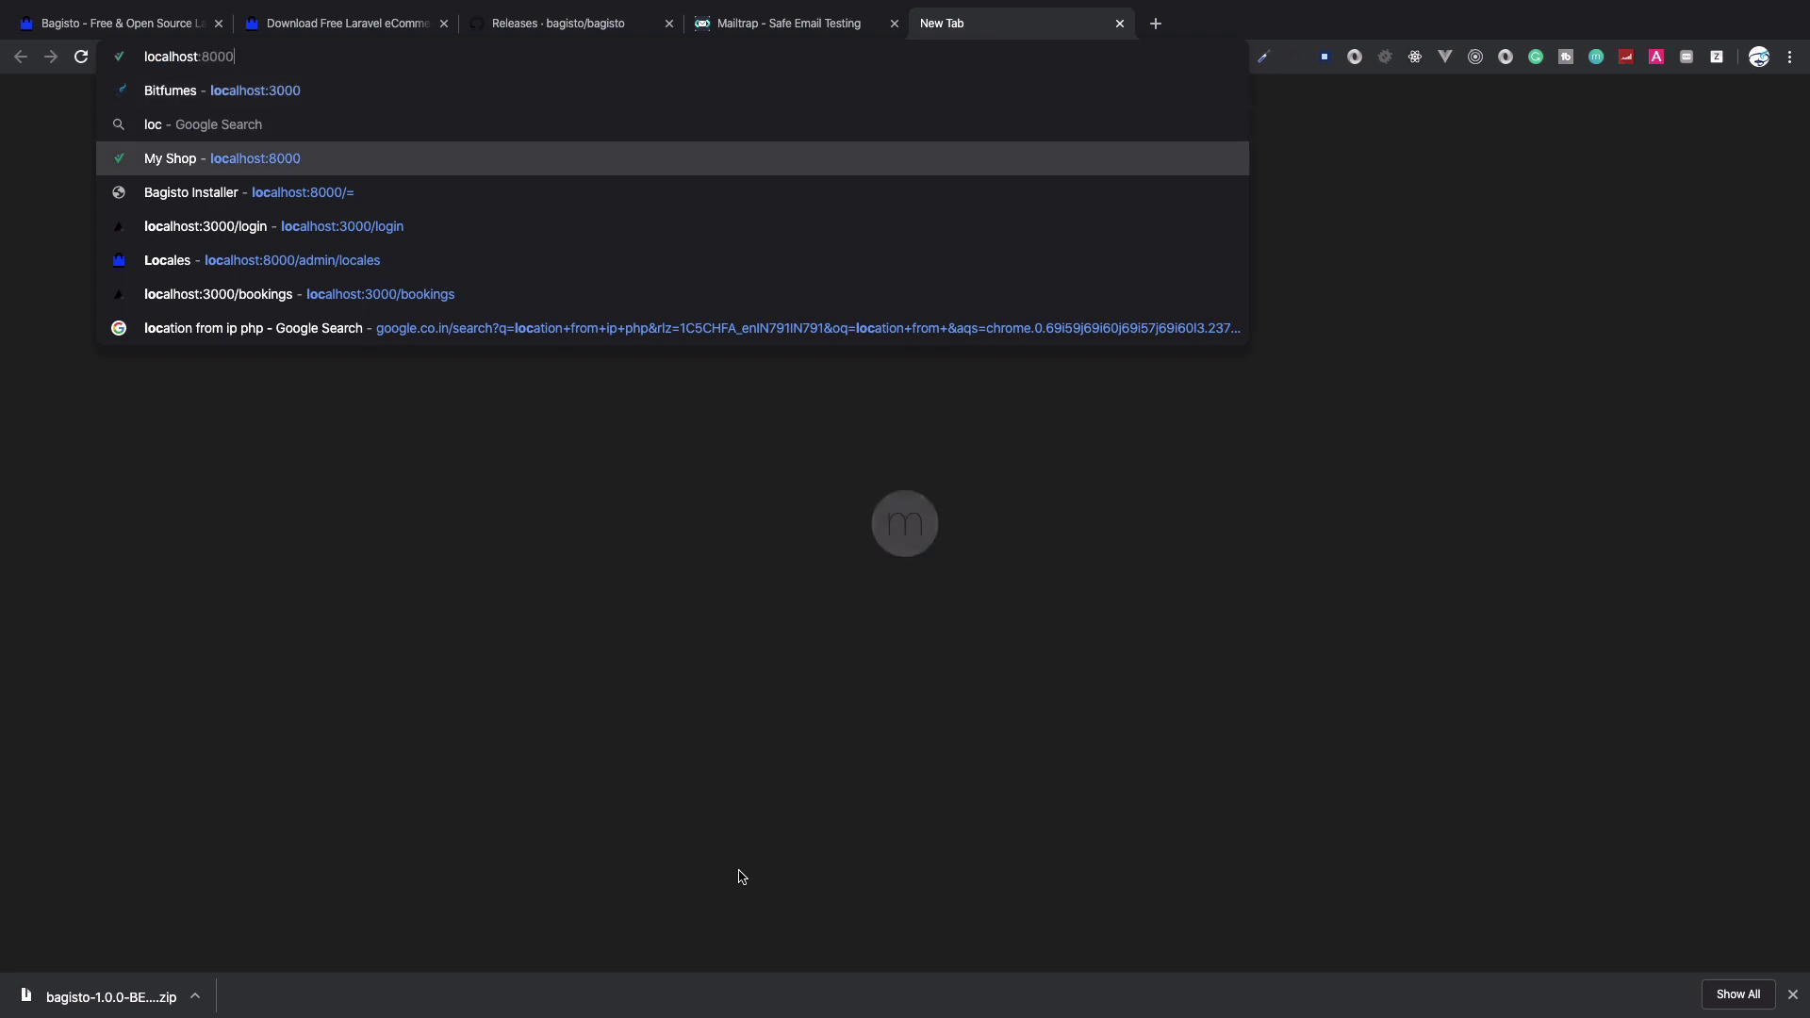
{"action": "key", "text": "Return"}
{"action": "key", "text": "ctrl+Left"}
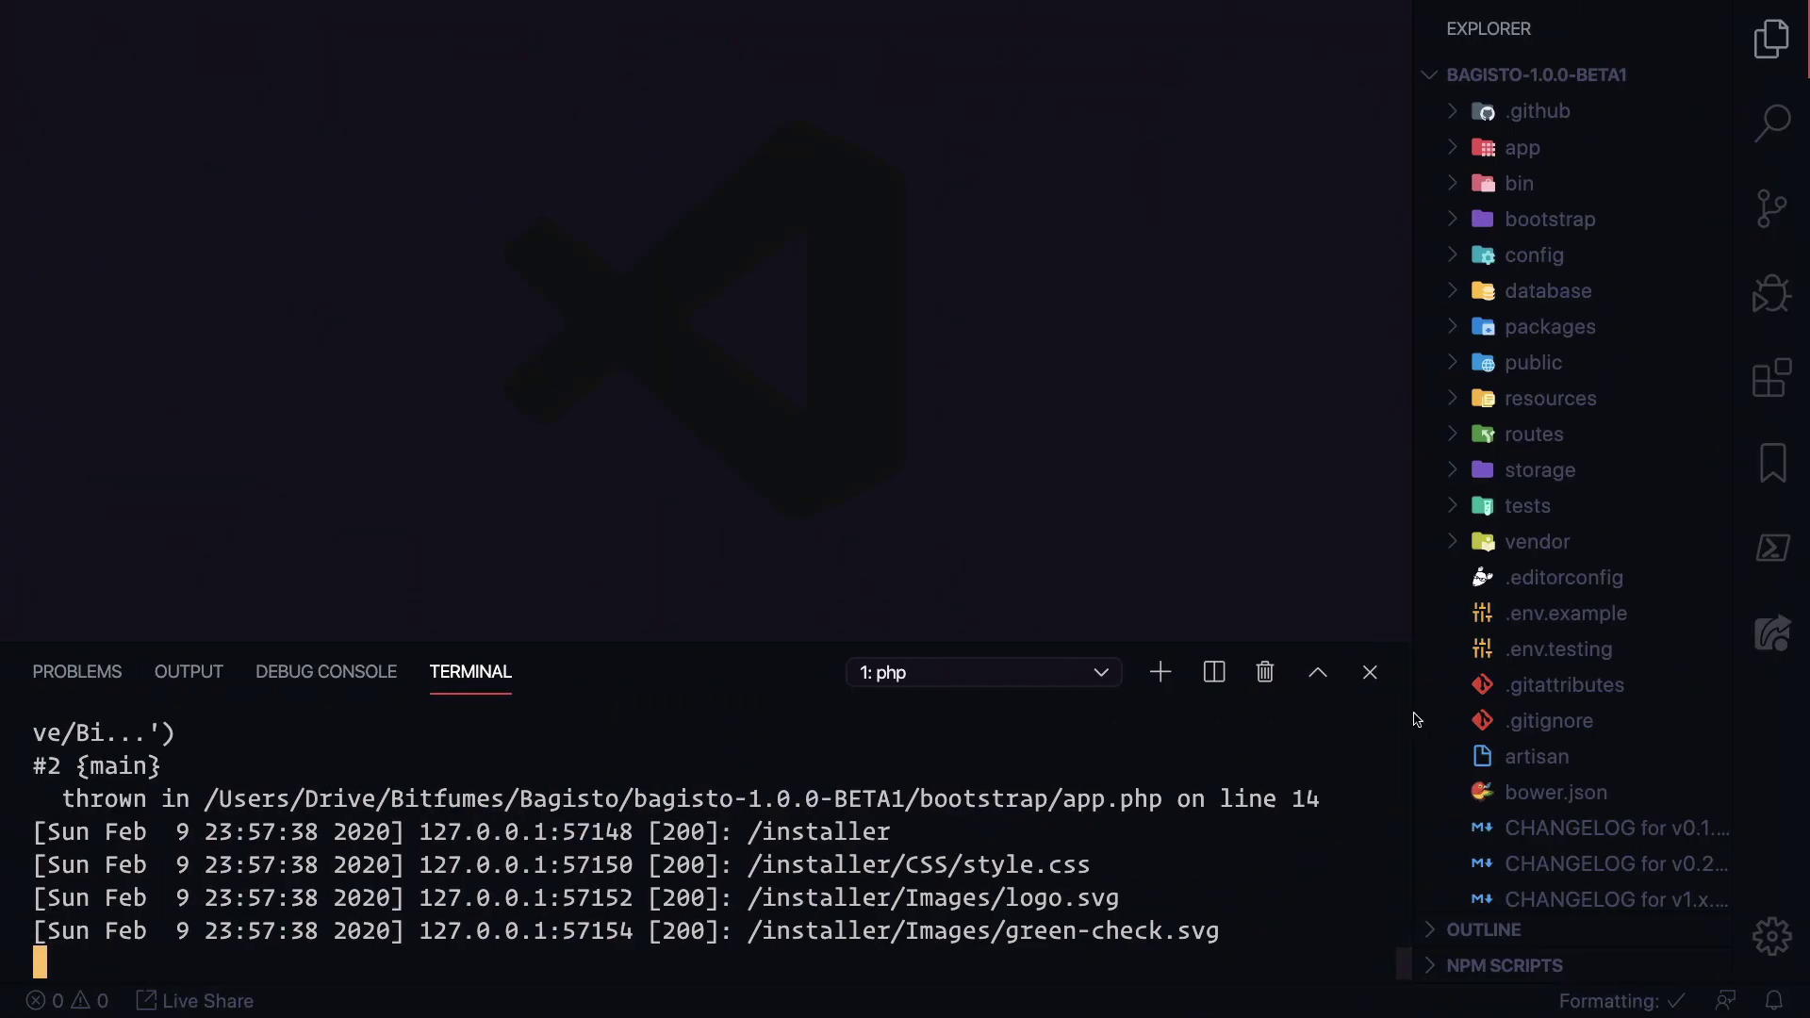
{"action": "key", "text": "ctrl+Right"}
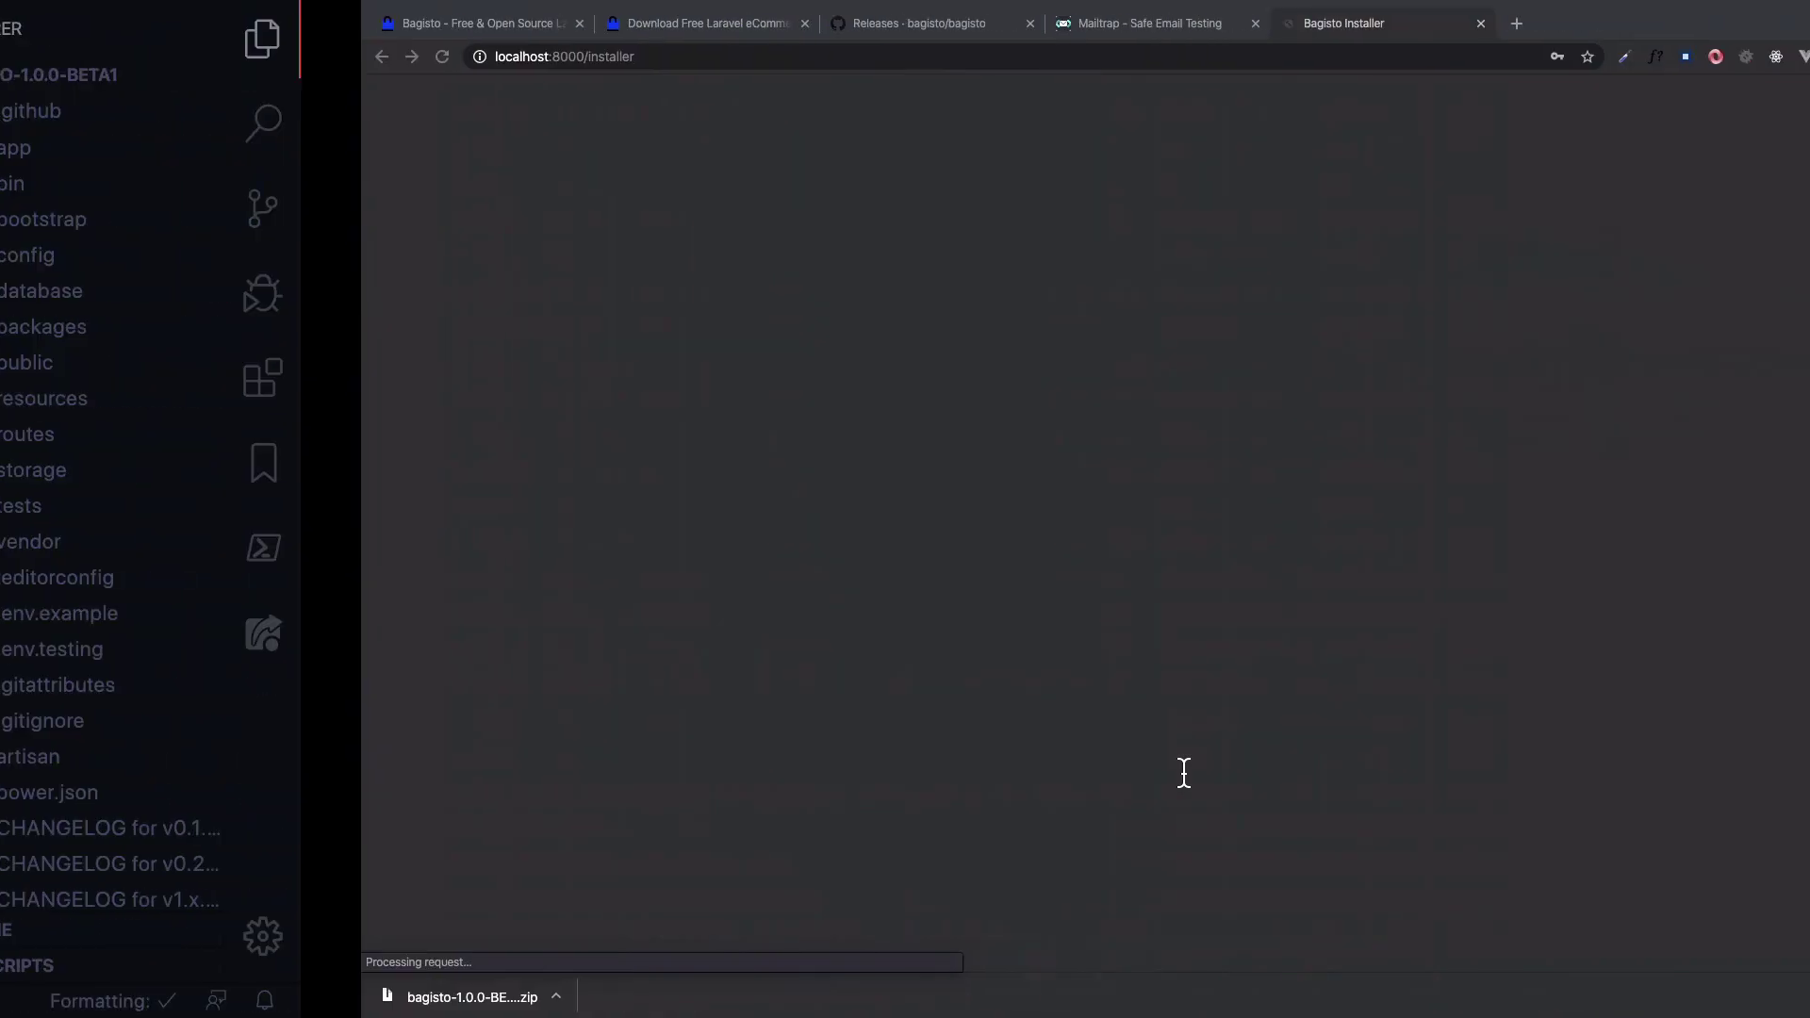
{"action": "key", "text": "super+equal"}
{"action": "key", "text": "super+equal"}
{"action": "key", "text": "super+equal"}
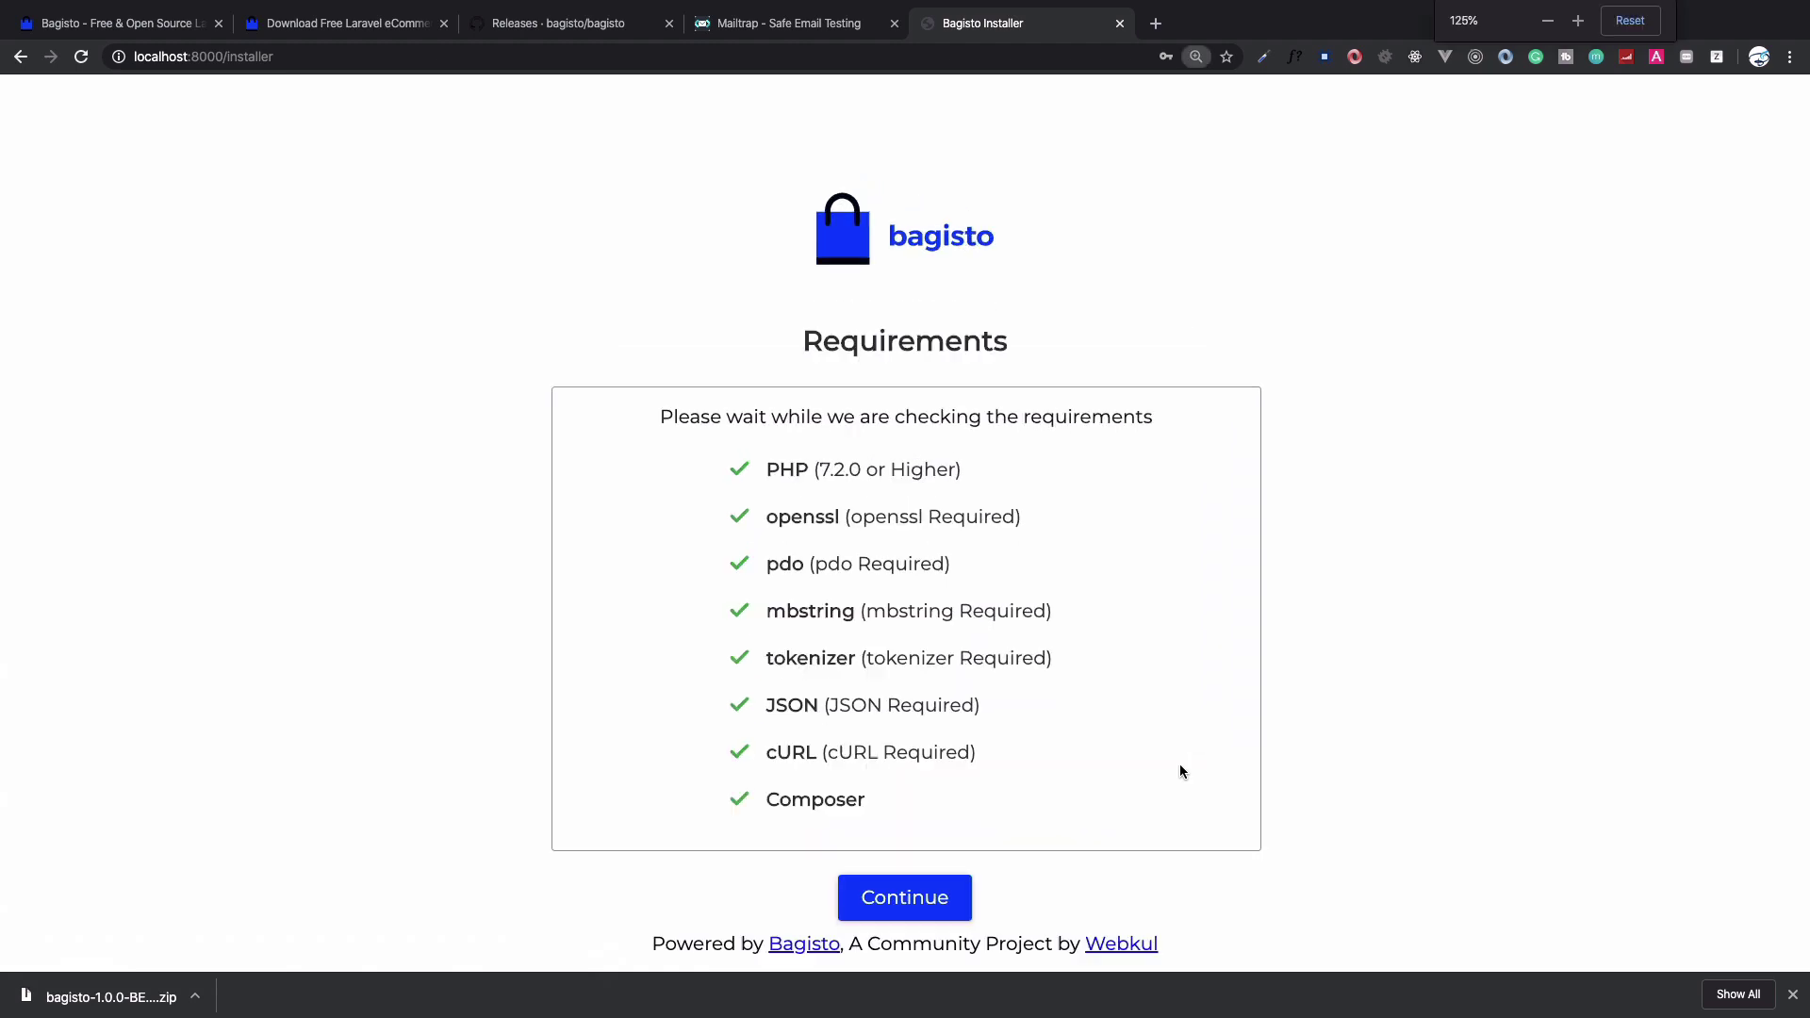
{"action": "scroll", "coordinate": [1179, 768], "scroll_direction": "down", "scroll_amount": 2}
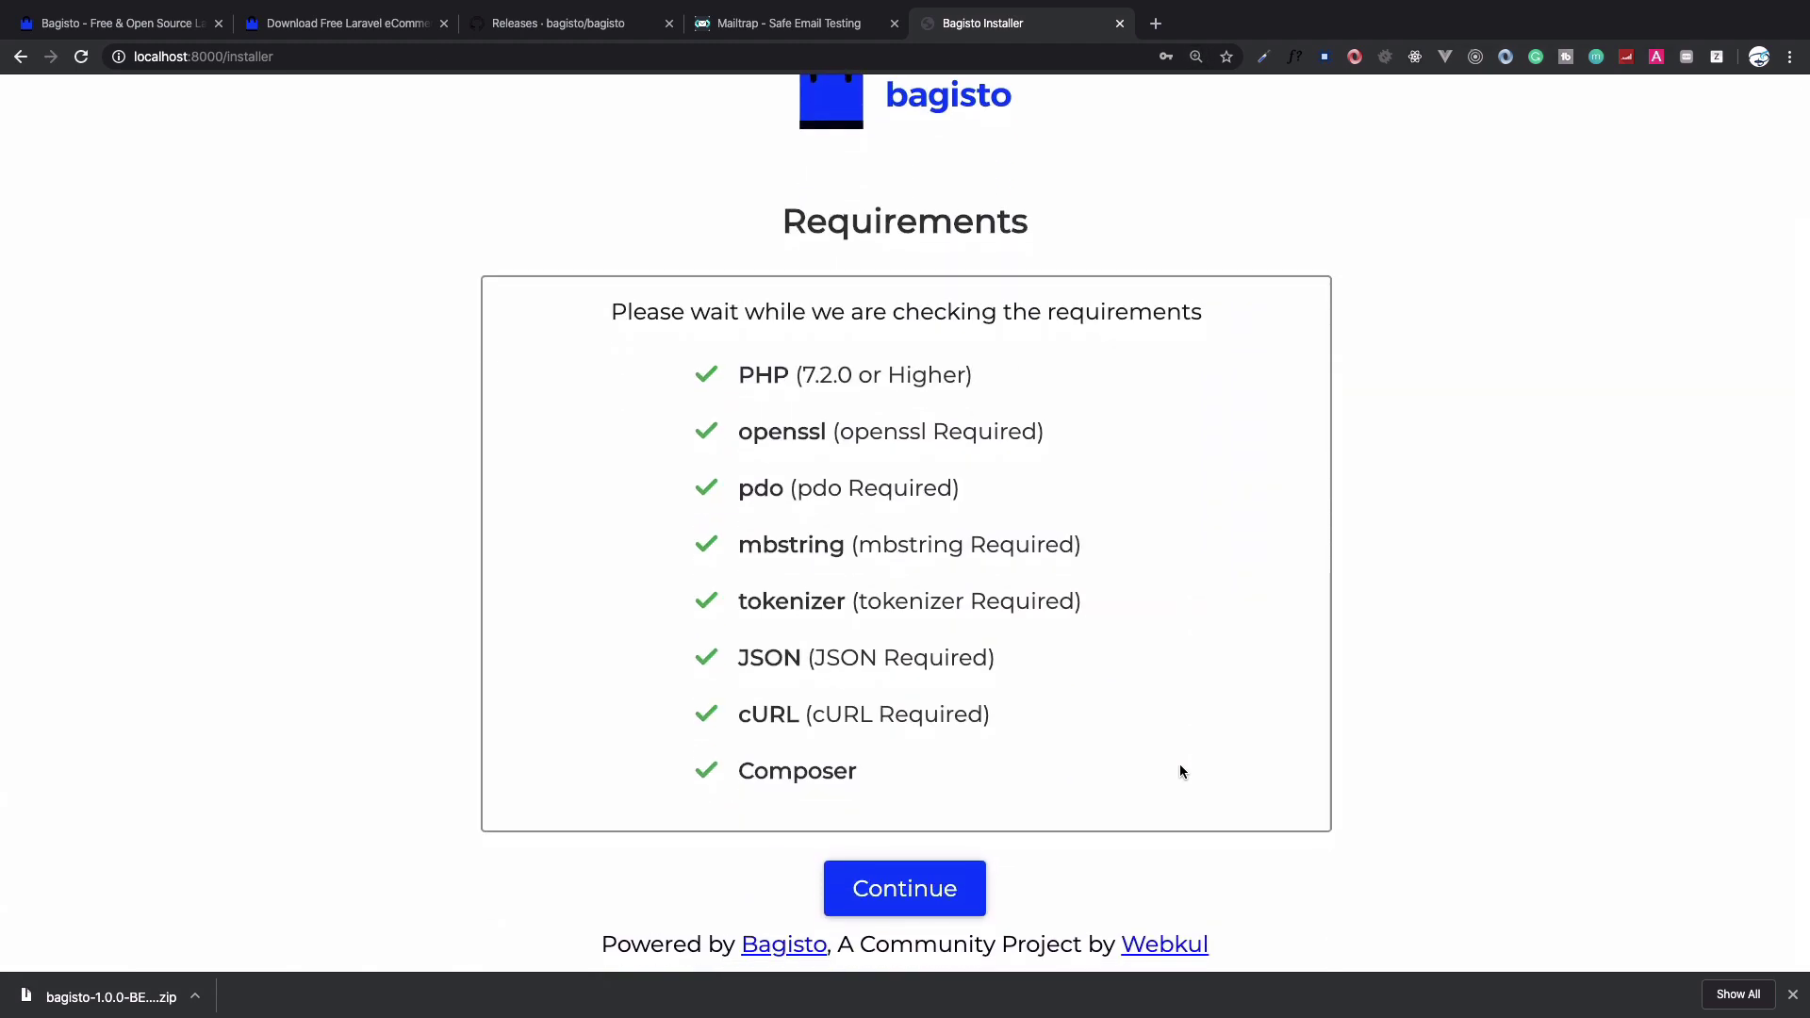
{"action": "scroll", "coordinate": [1003, 618], "scroll_direction": "up", "scroll_amount": 2}
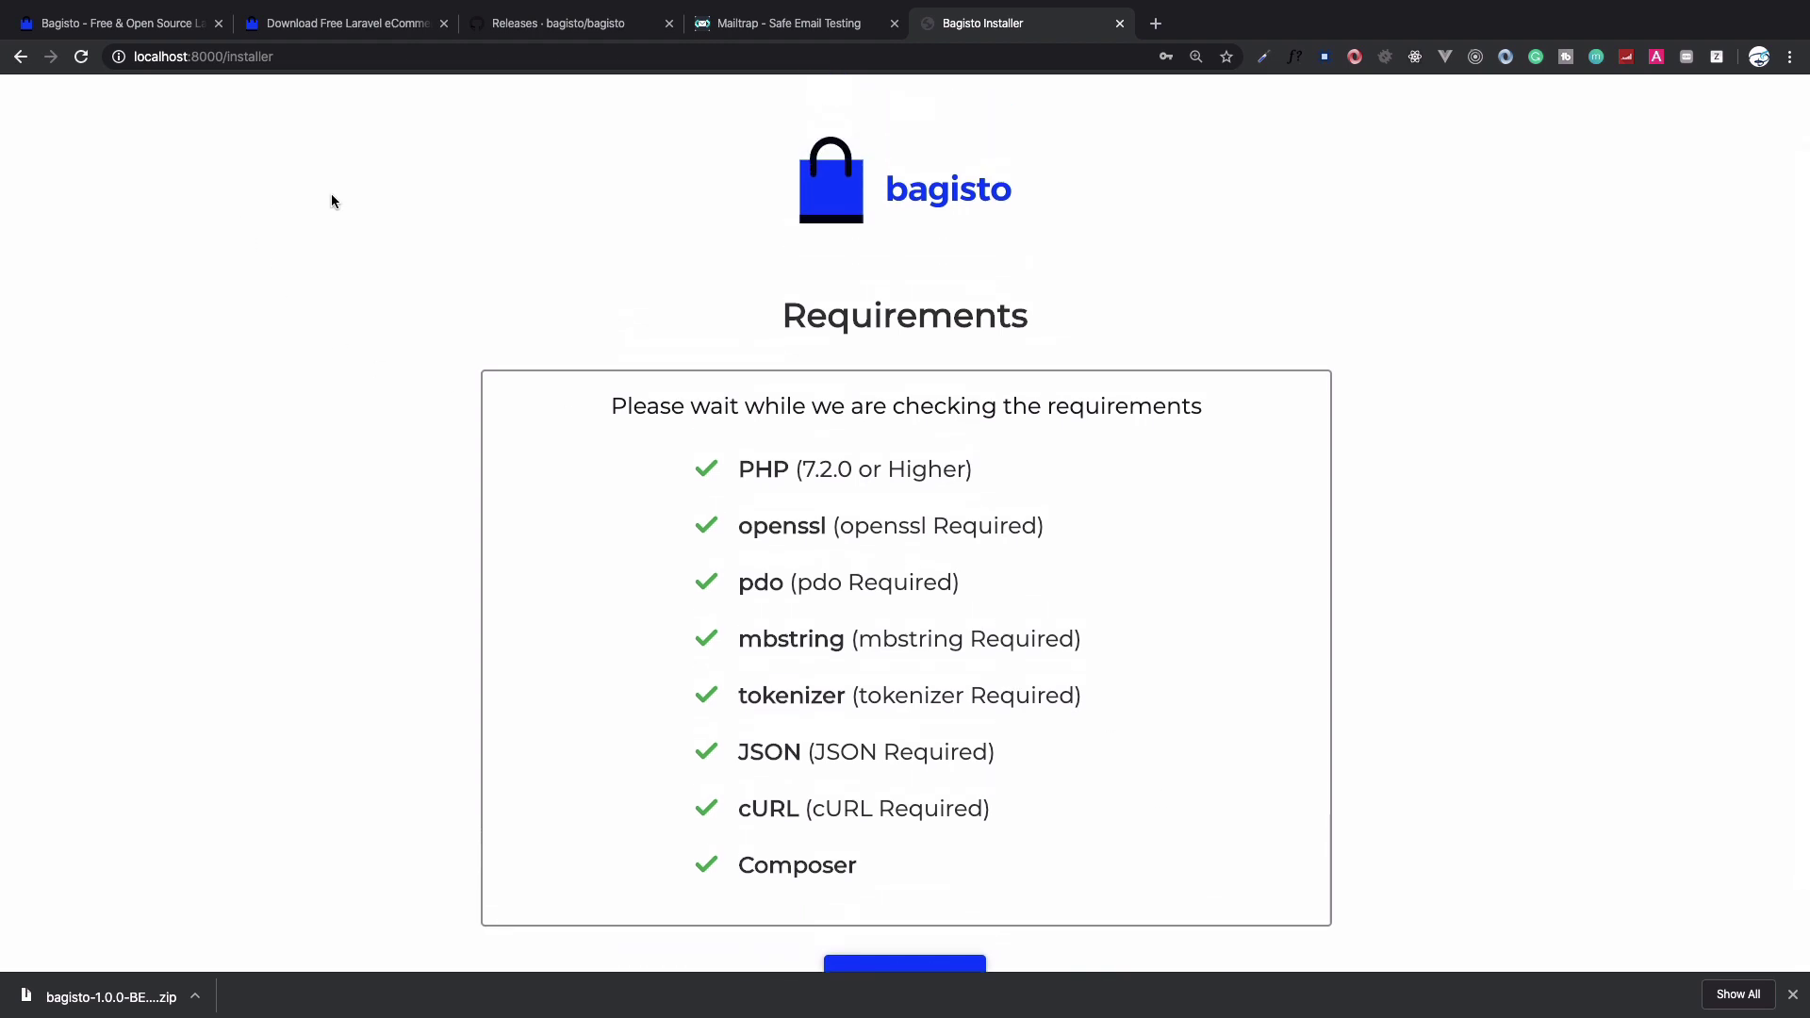
{"action": "scroll", "coordinate": [331, 201], "scroll_direction": "down", "scroll_amount": 2}
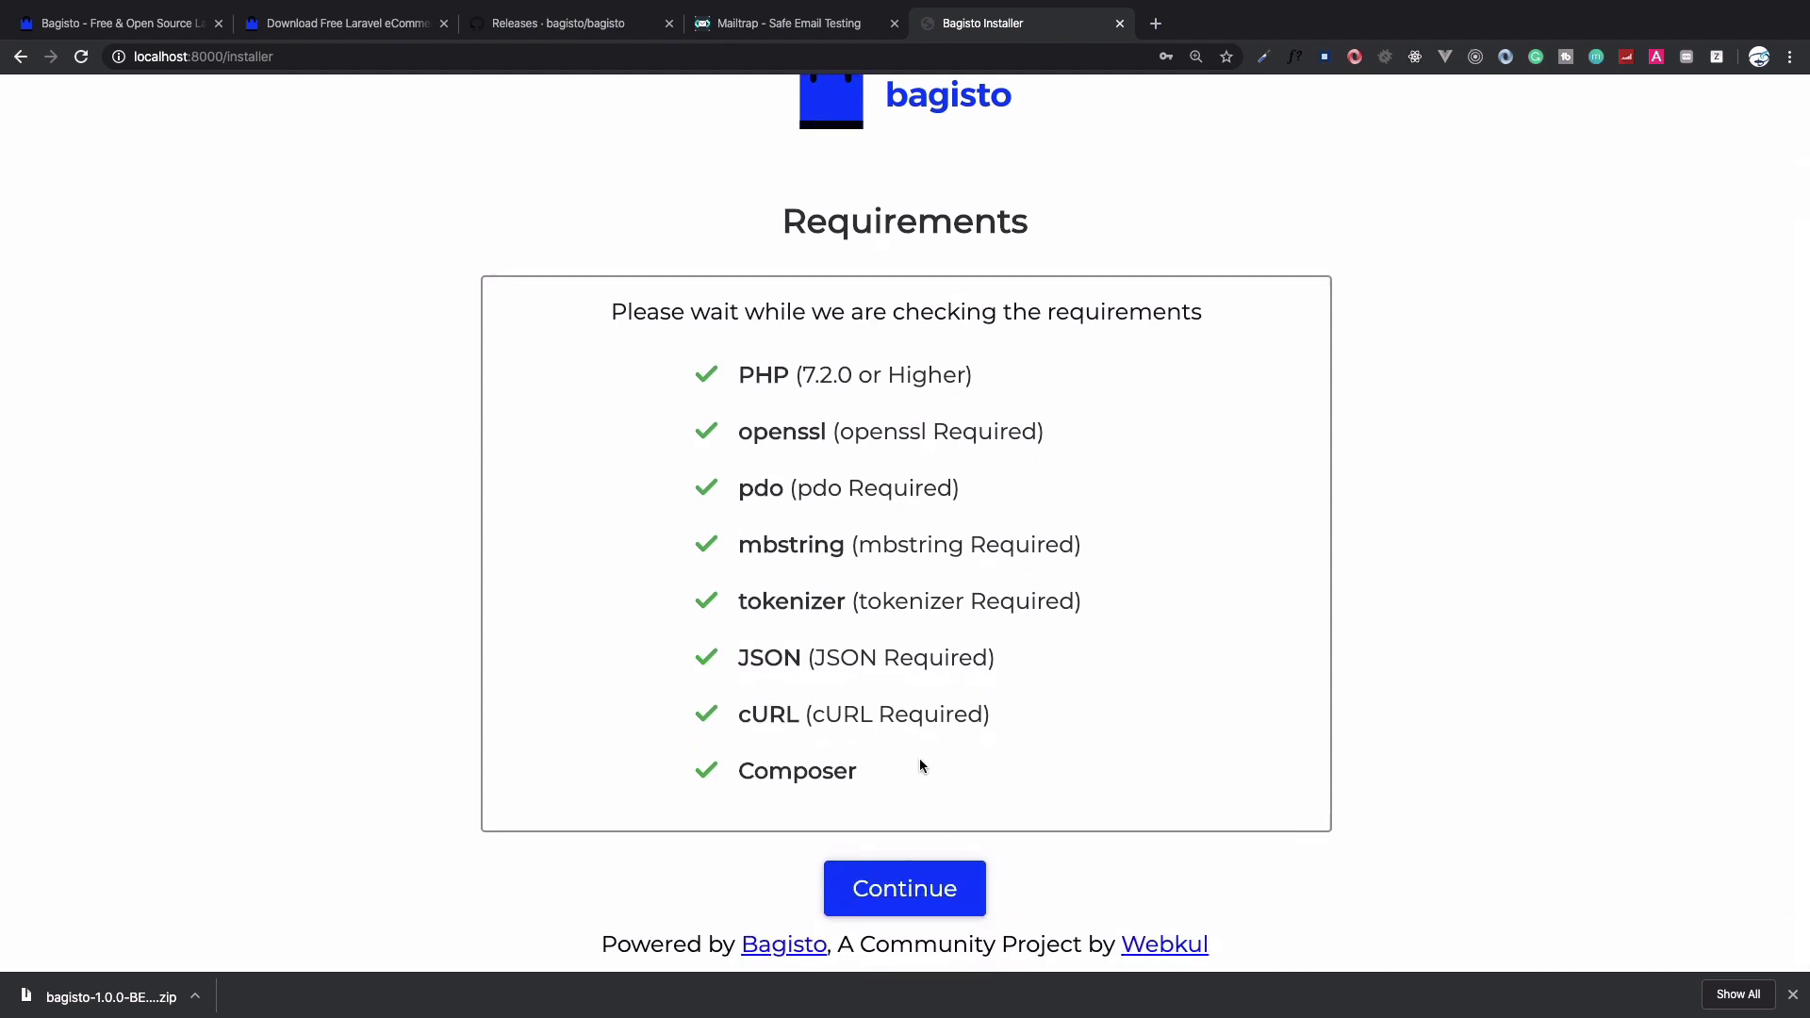
{"action": "left_click", "coordinate": [903, 867]}
{"action": "left_click", "coordinate": [711, 426]}
{"action": "key", "text": "BackSpace"}
{"action": "key", "text": "Tab"}
{"action": "key", "text": "Down"}
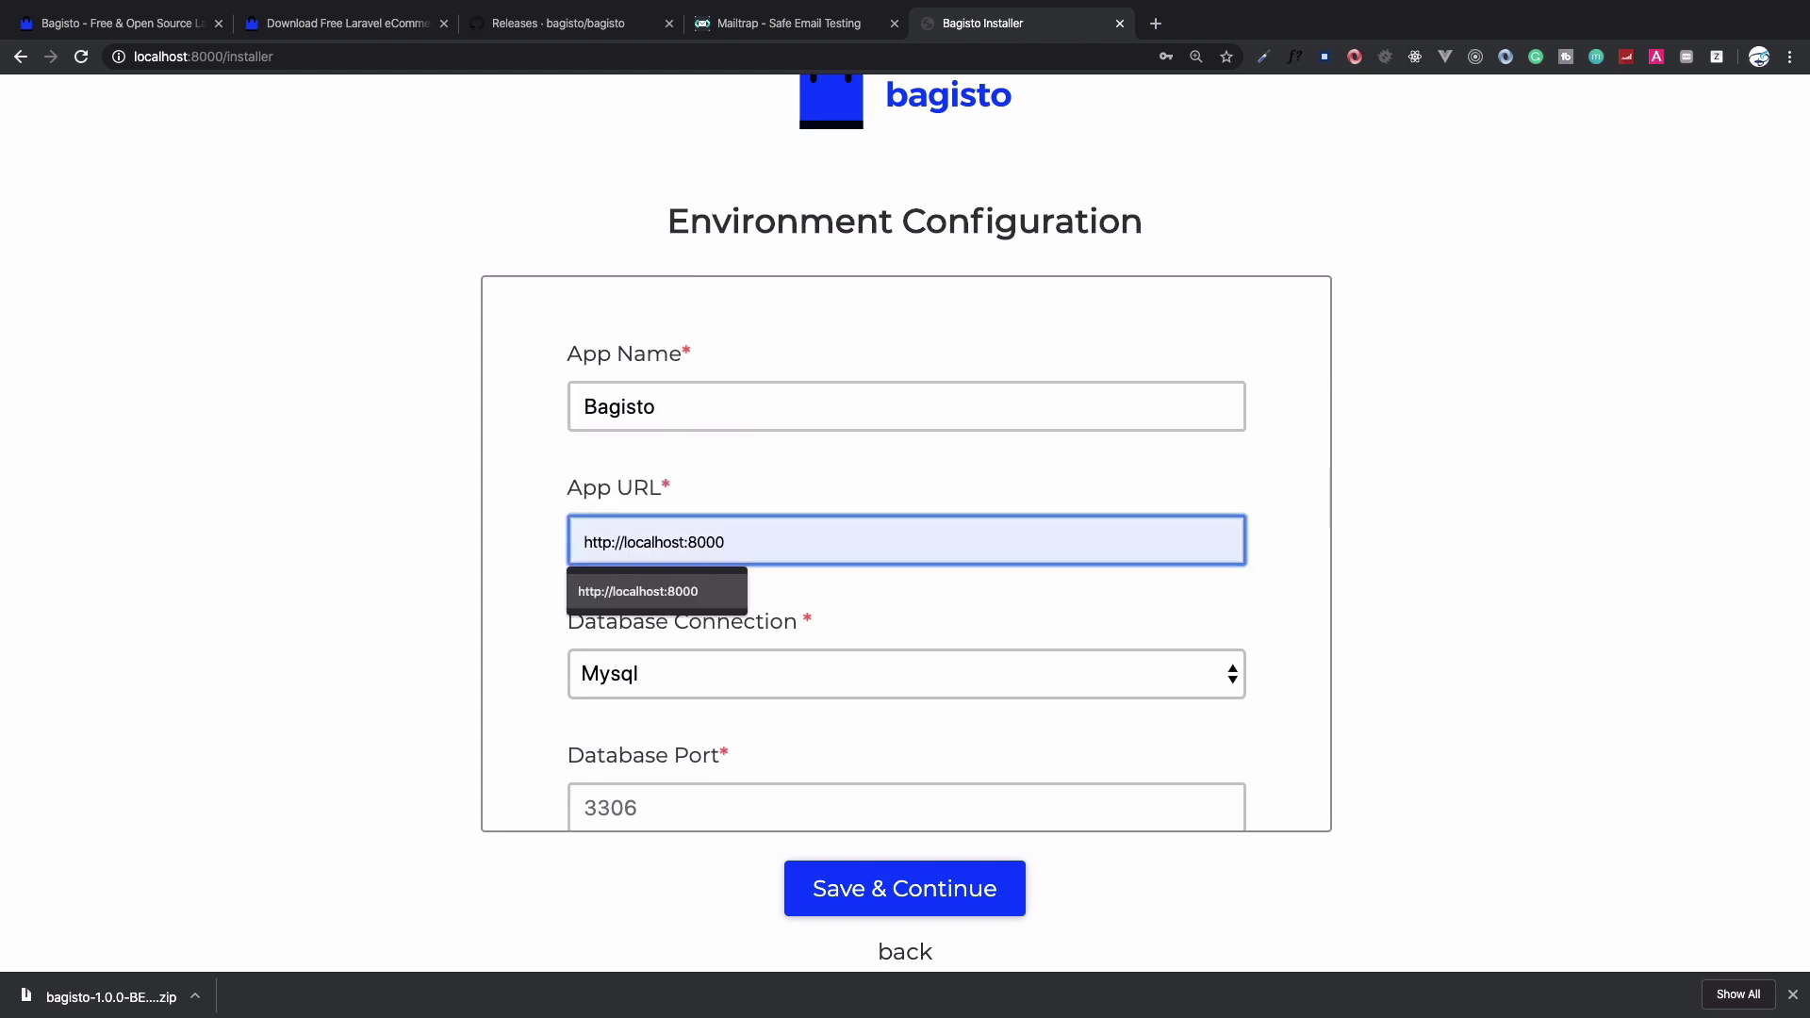
{"action": "key", "text": "Return"}
{"action": "key", "text": "Tab"}
{"action": "key", "text": "Tab"}
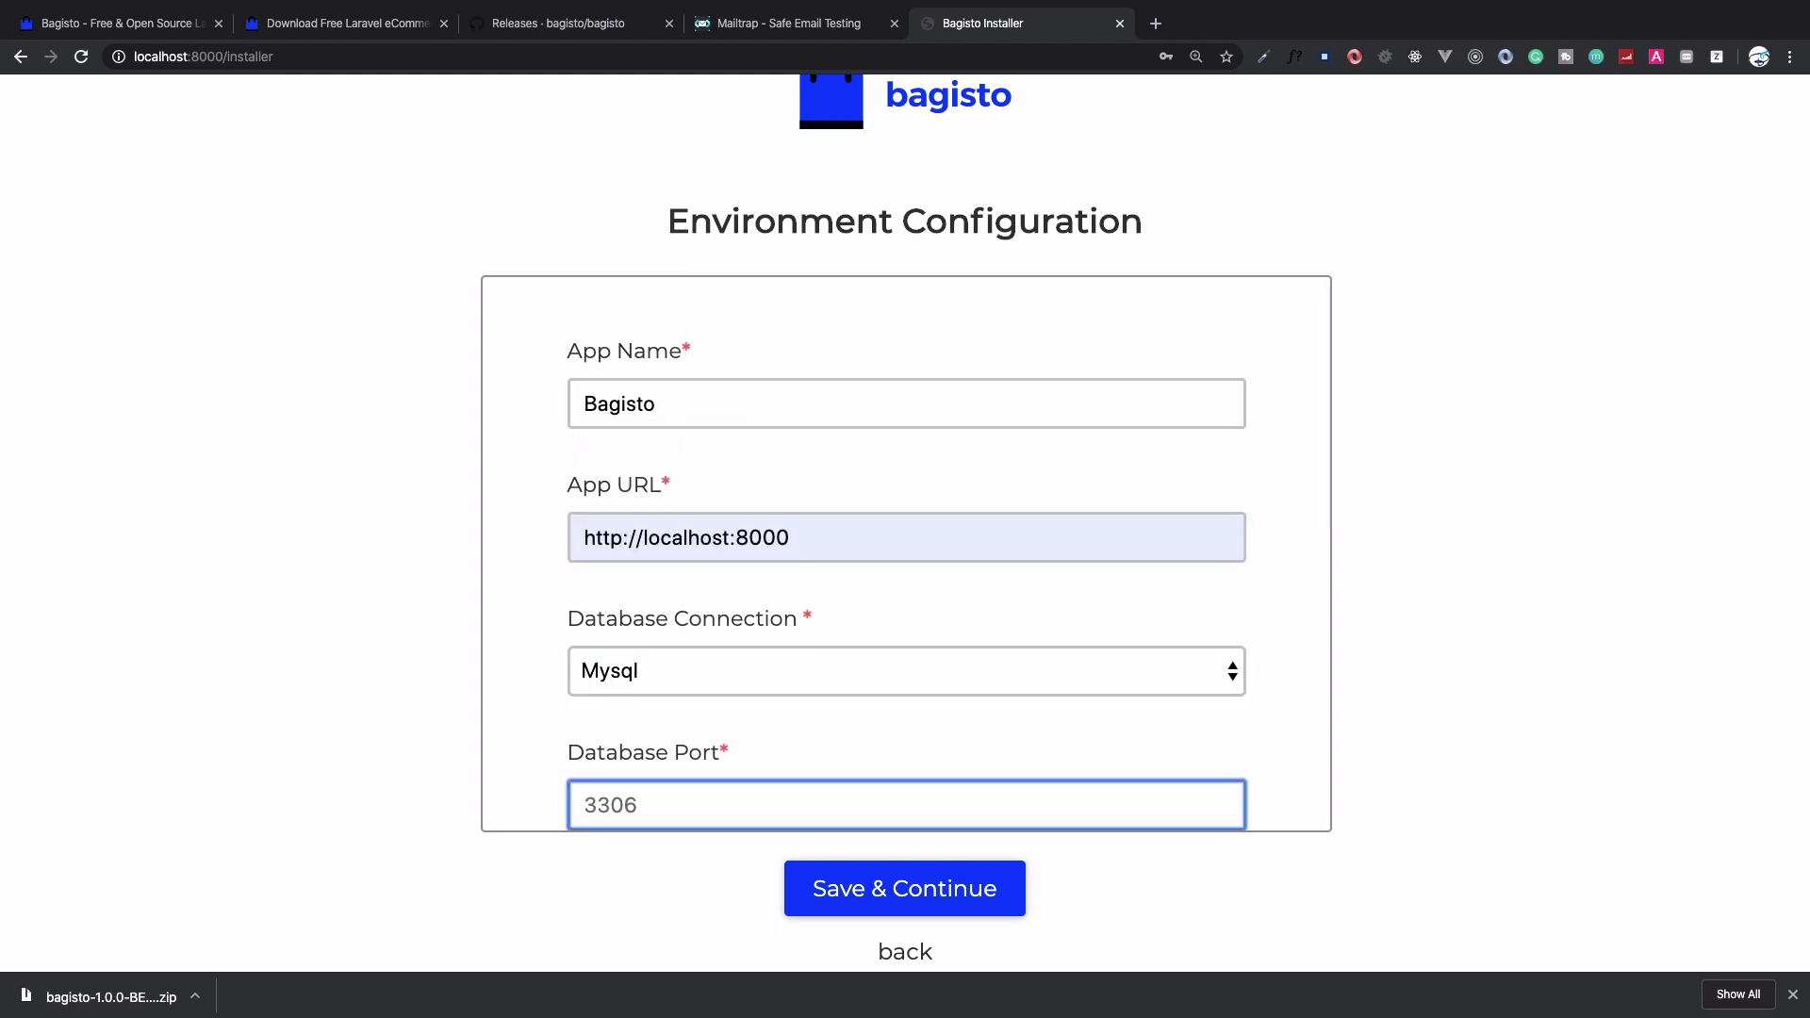
{"action": "key", "text": "Down"}
{"action": "key", "text": "Return"}
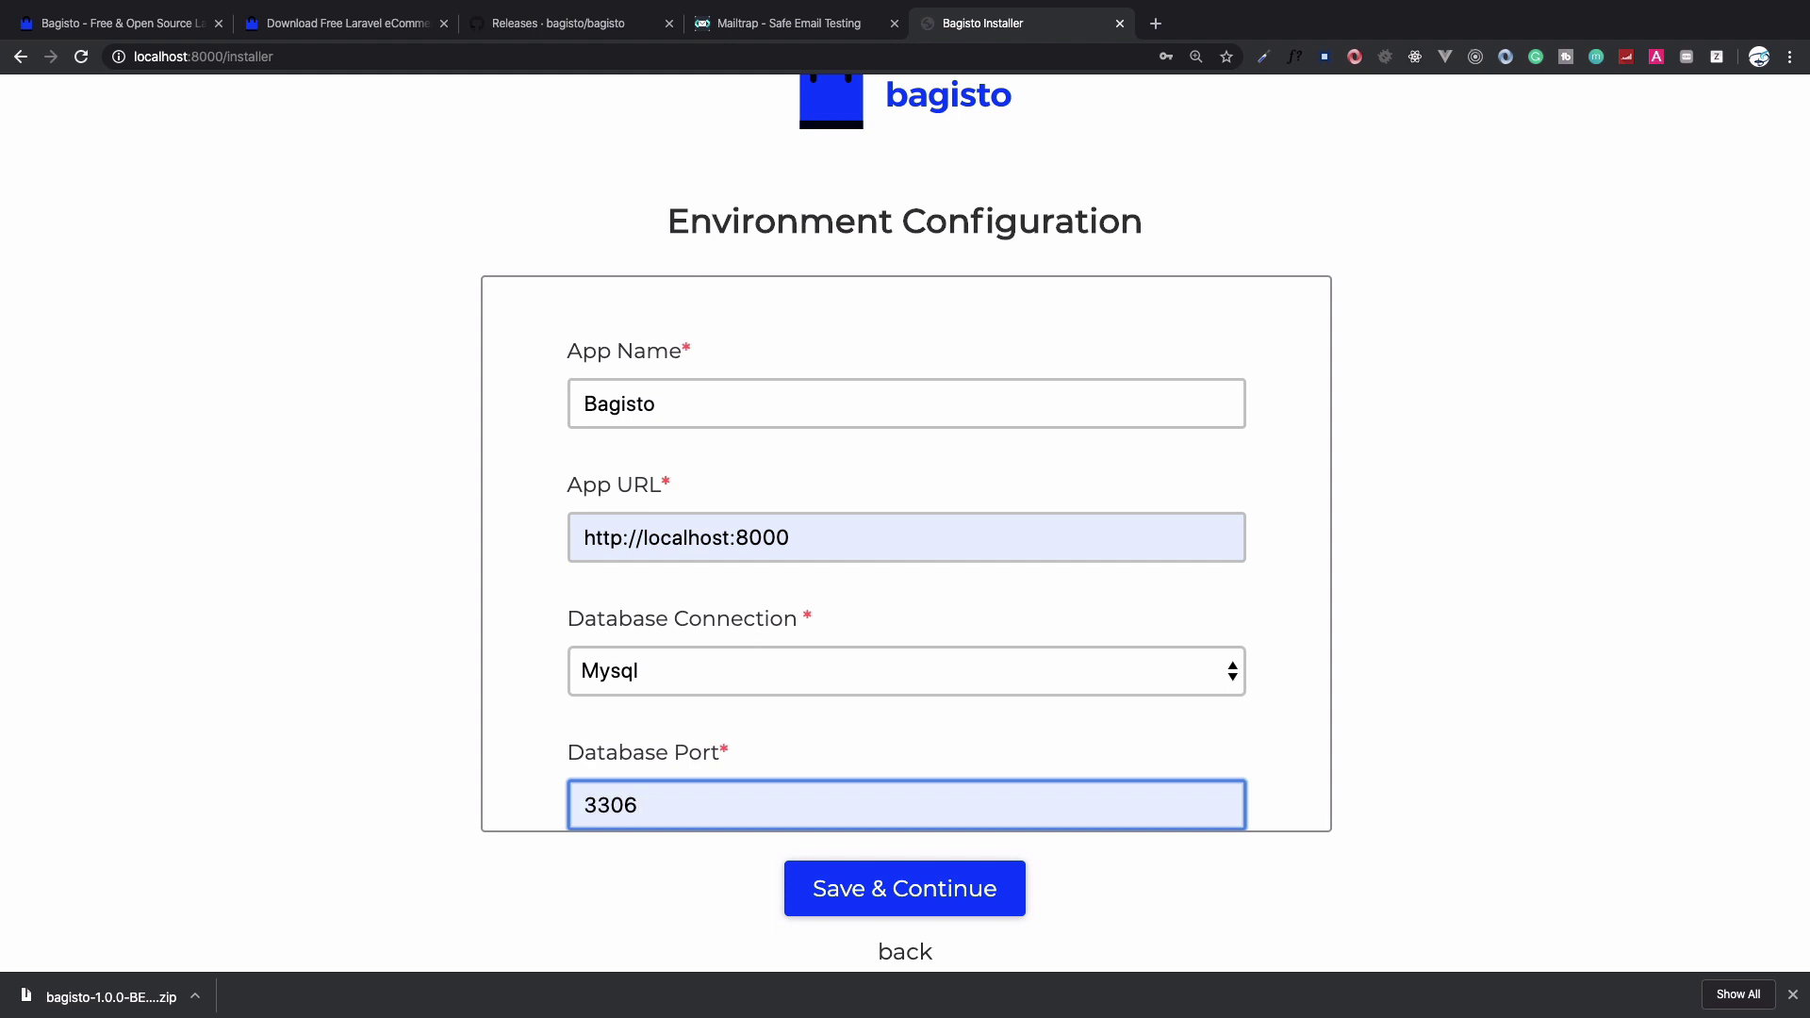
Fill database host 127.0.0.1, database name bagisto, user root and the database password
{"action": "key", "text": "Tab"}
{"action": "key", "text": "Down"}
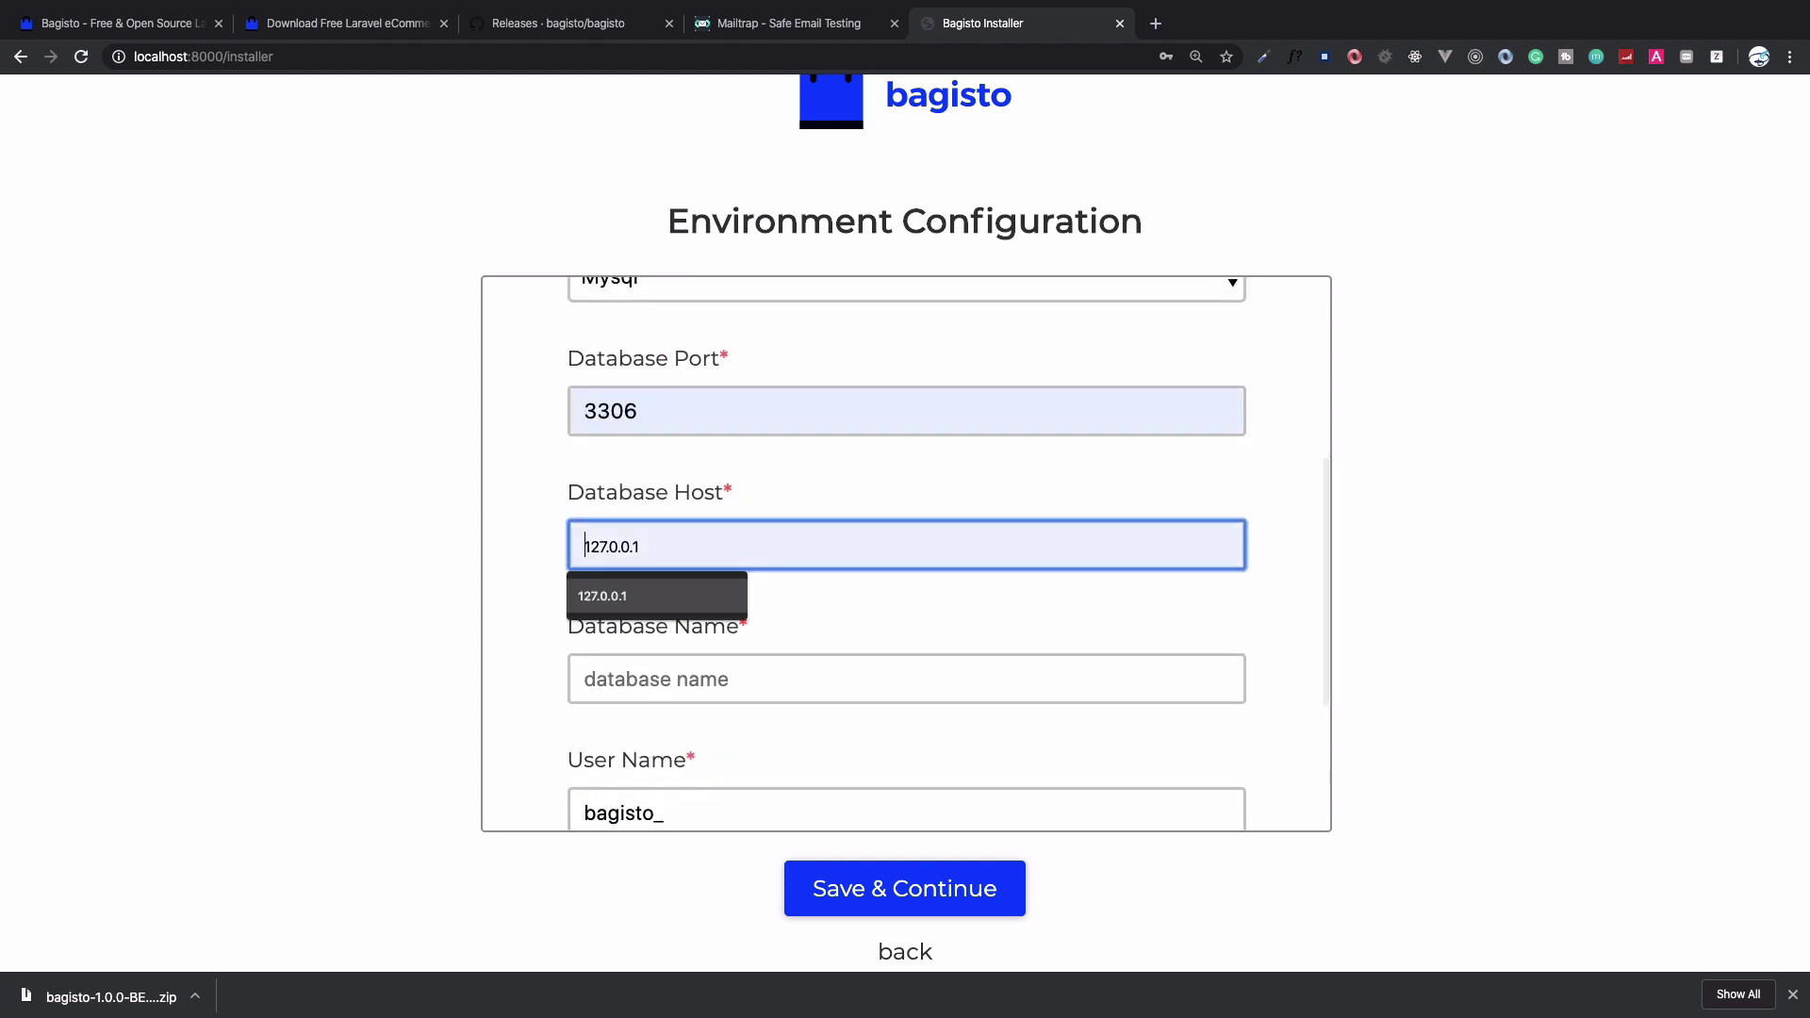
{"action": "key", "text": "Return"}
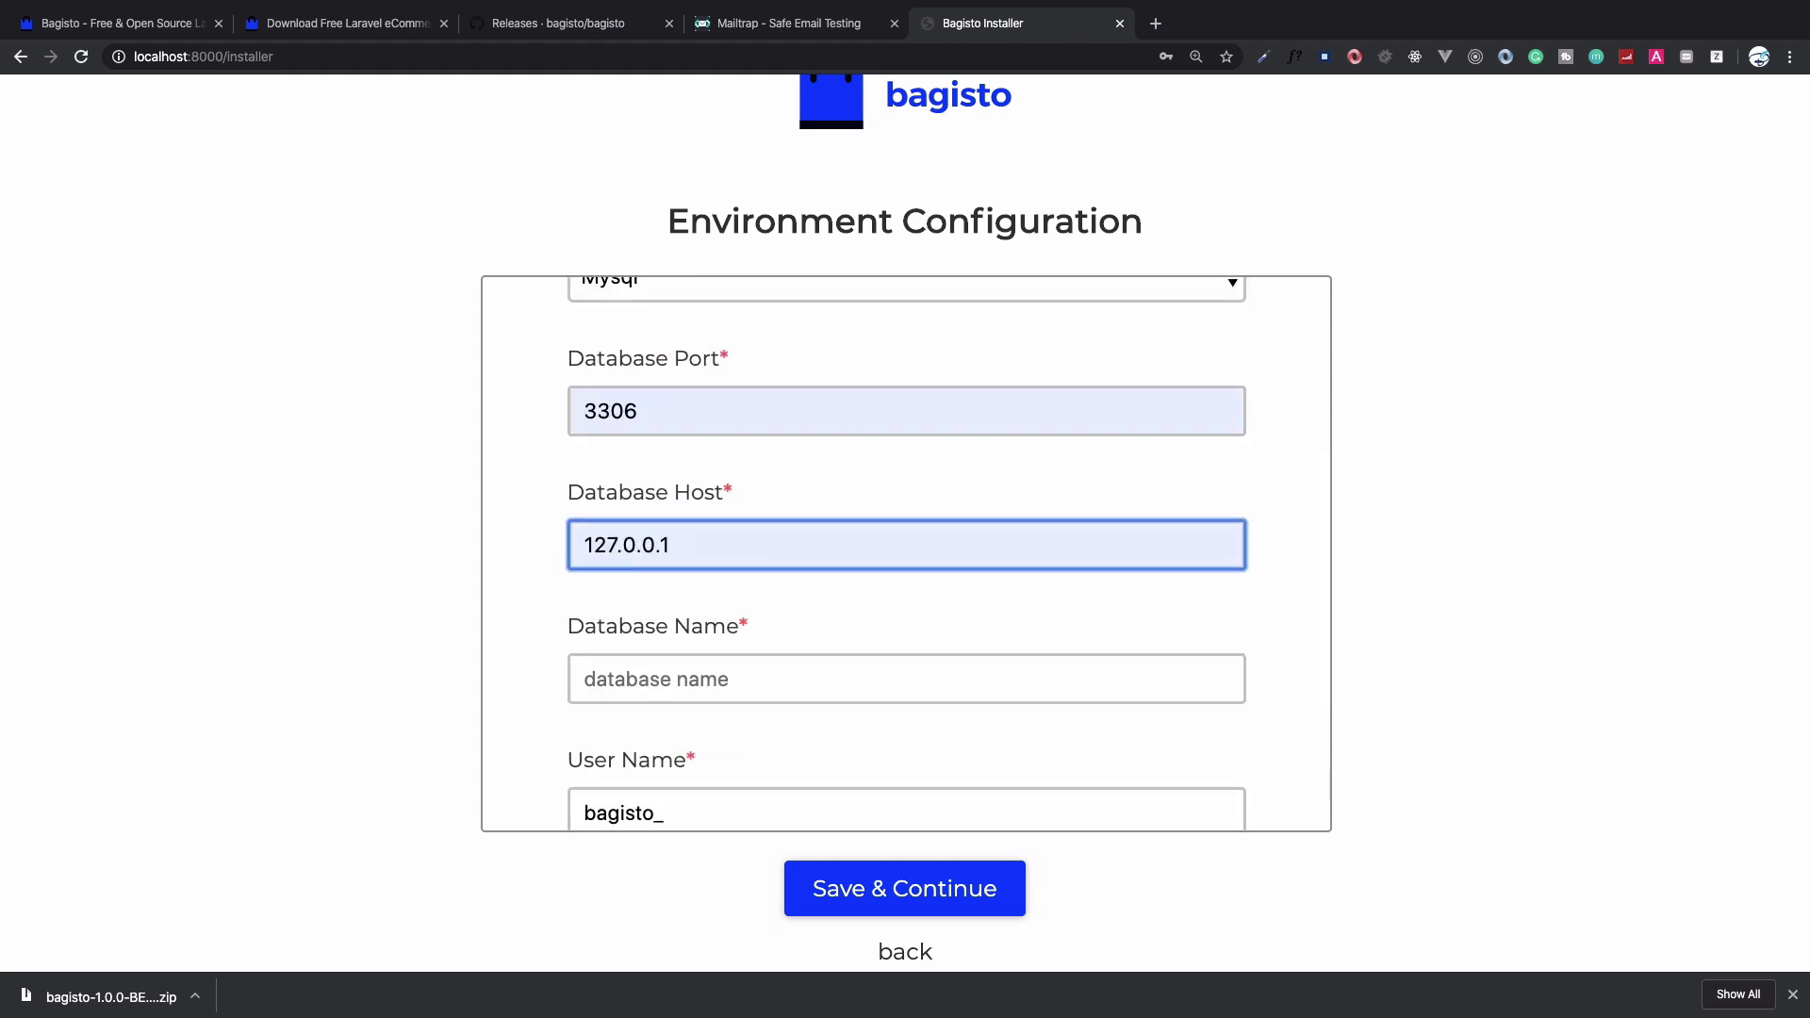
{"action": "key", "text": "Tab"}
{"action": "key", "text": "Down"}
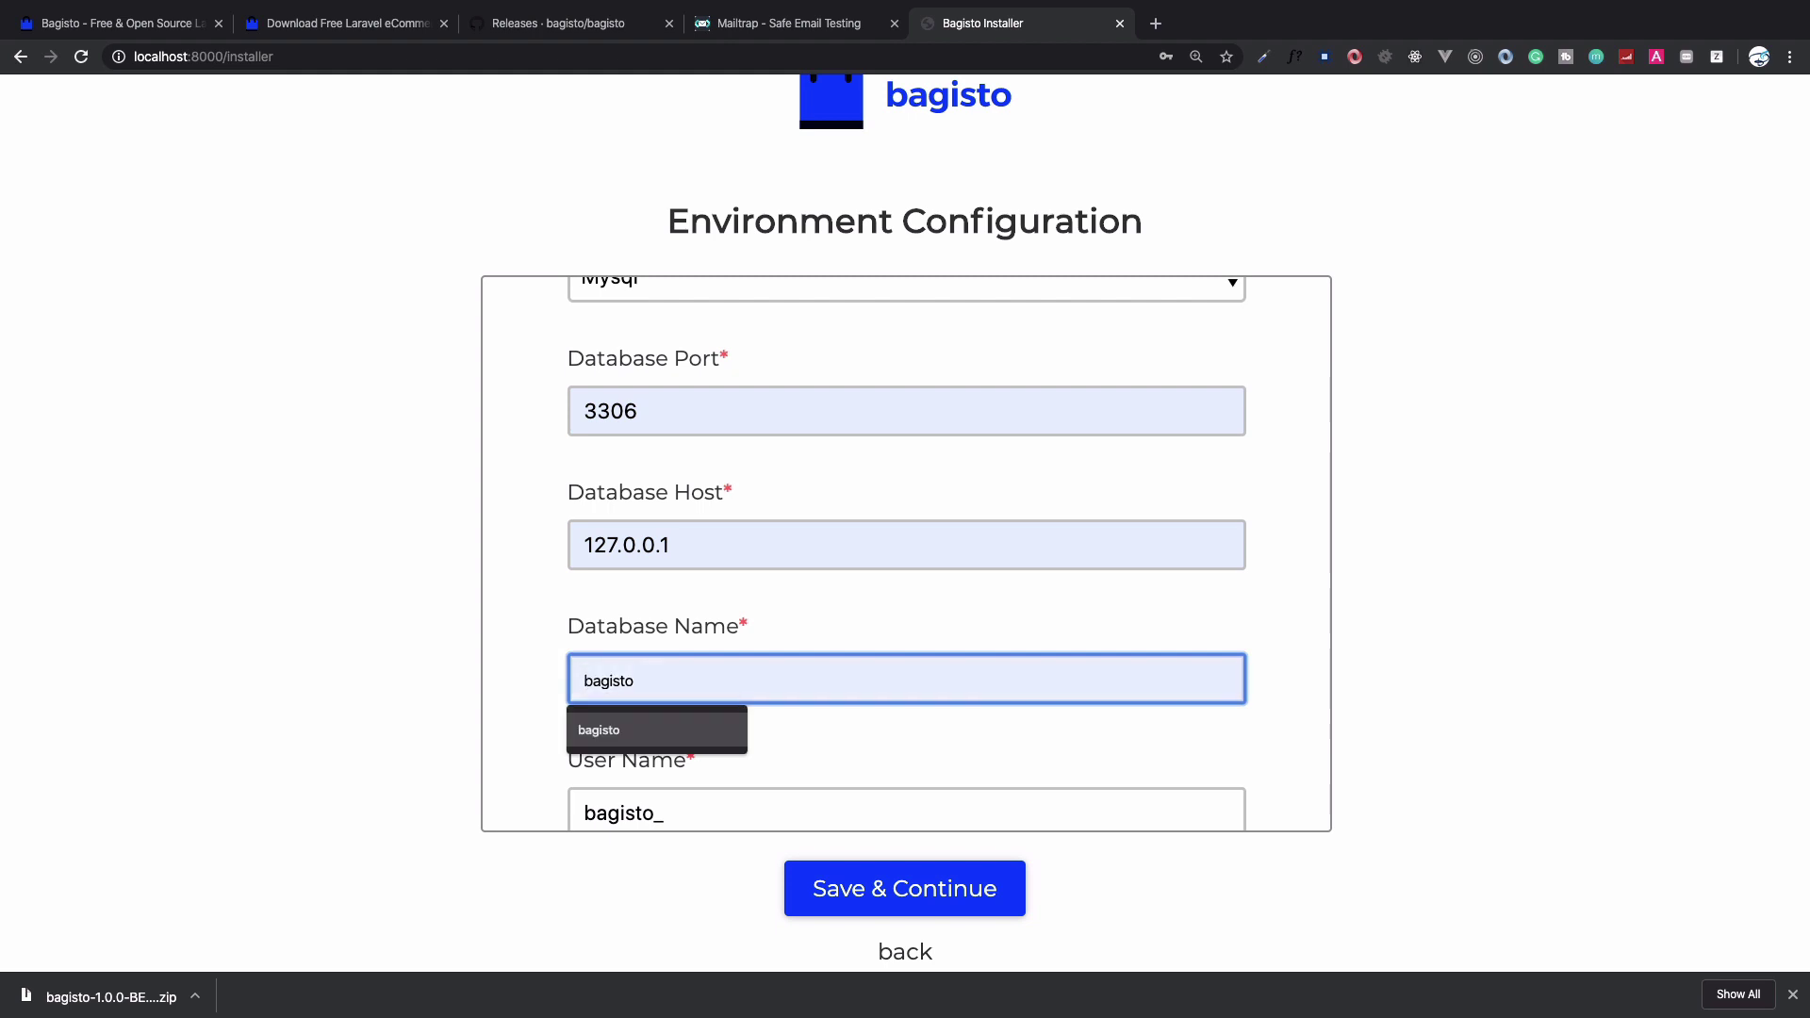
{"action": "key", "text": "Return"}
{"action": "key", "text": "Tab"}
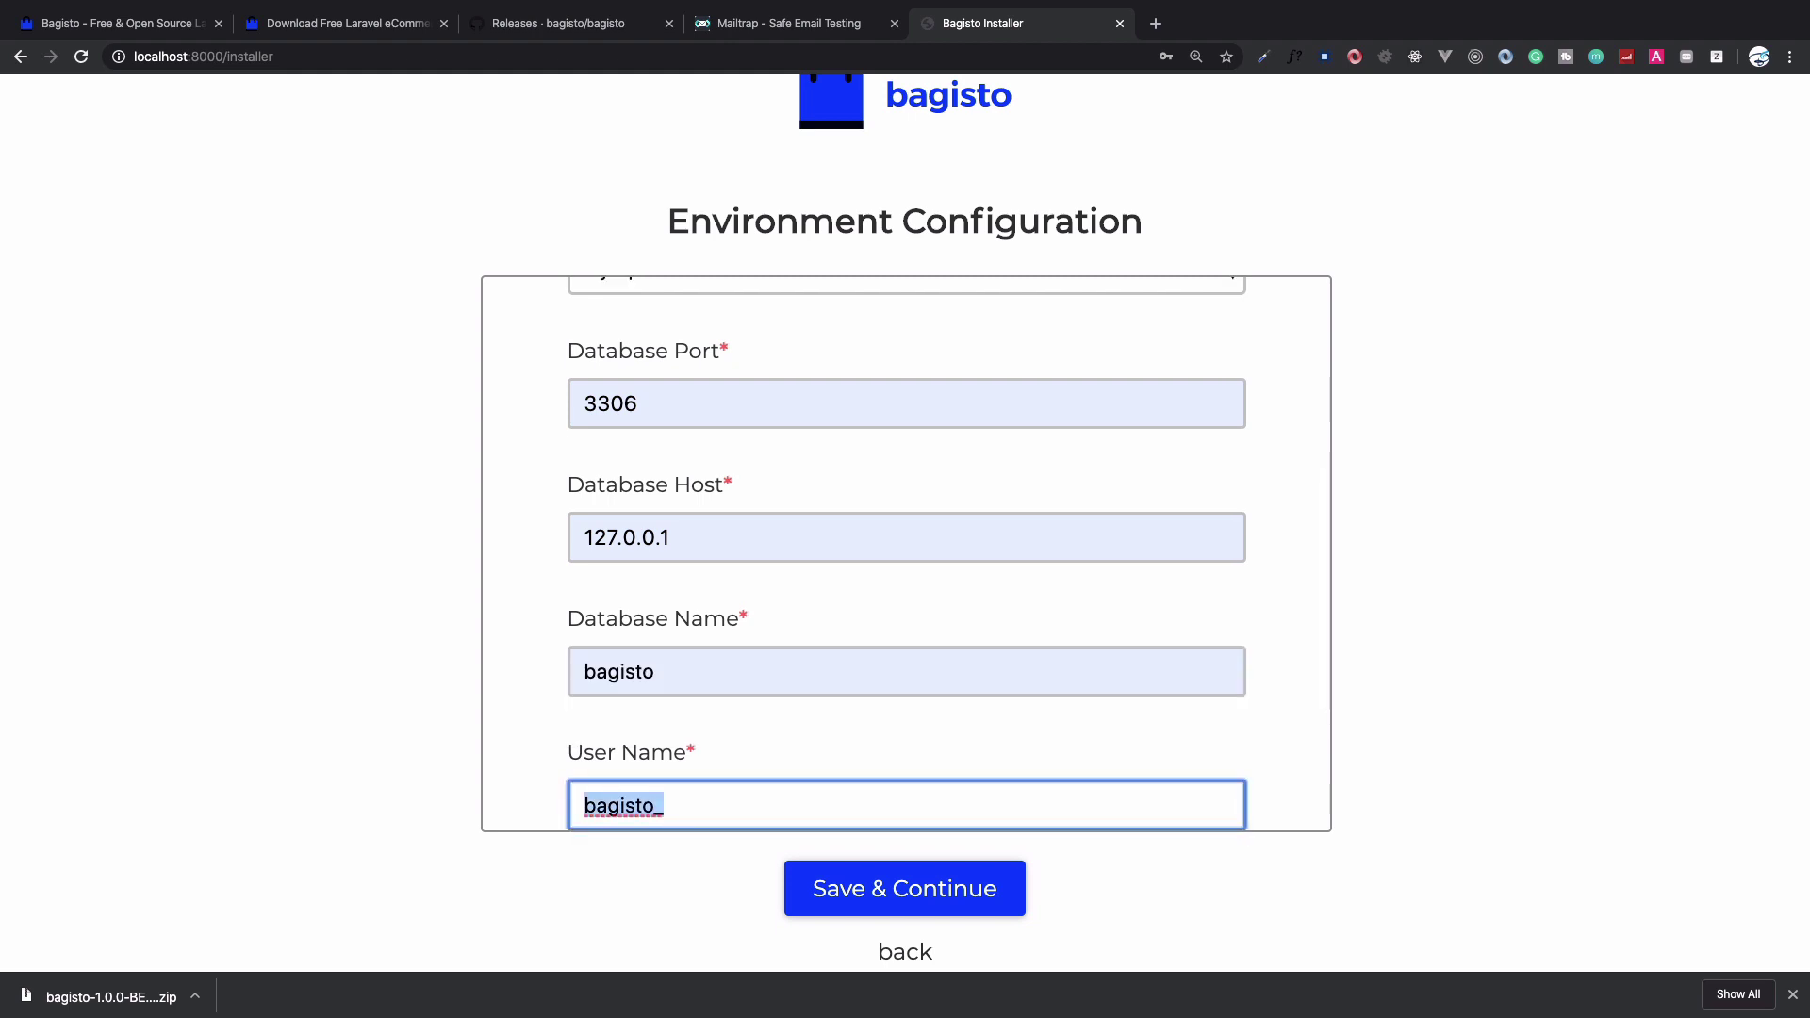
{"action": "type", "text": "root"}
{"action": "key", "text": "Tab"}
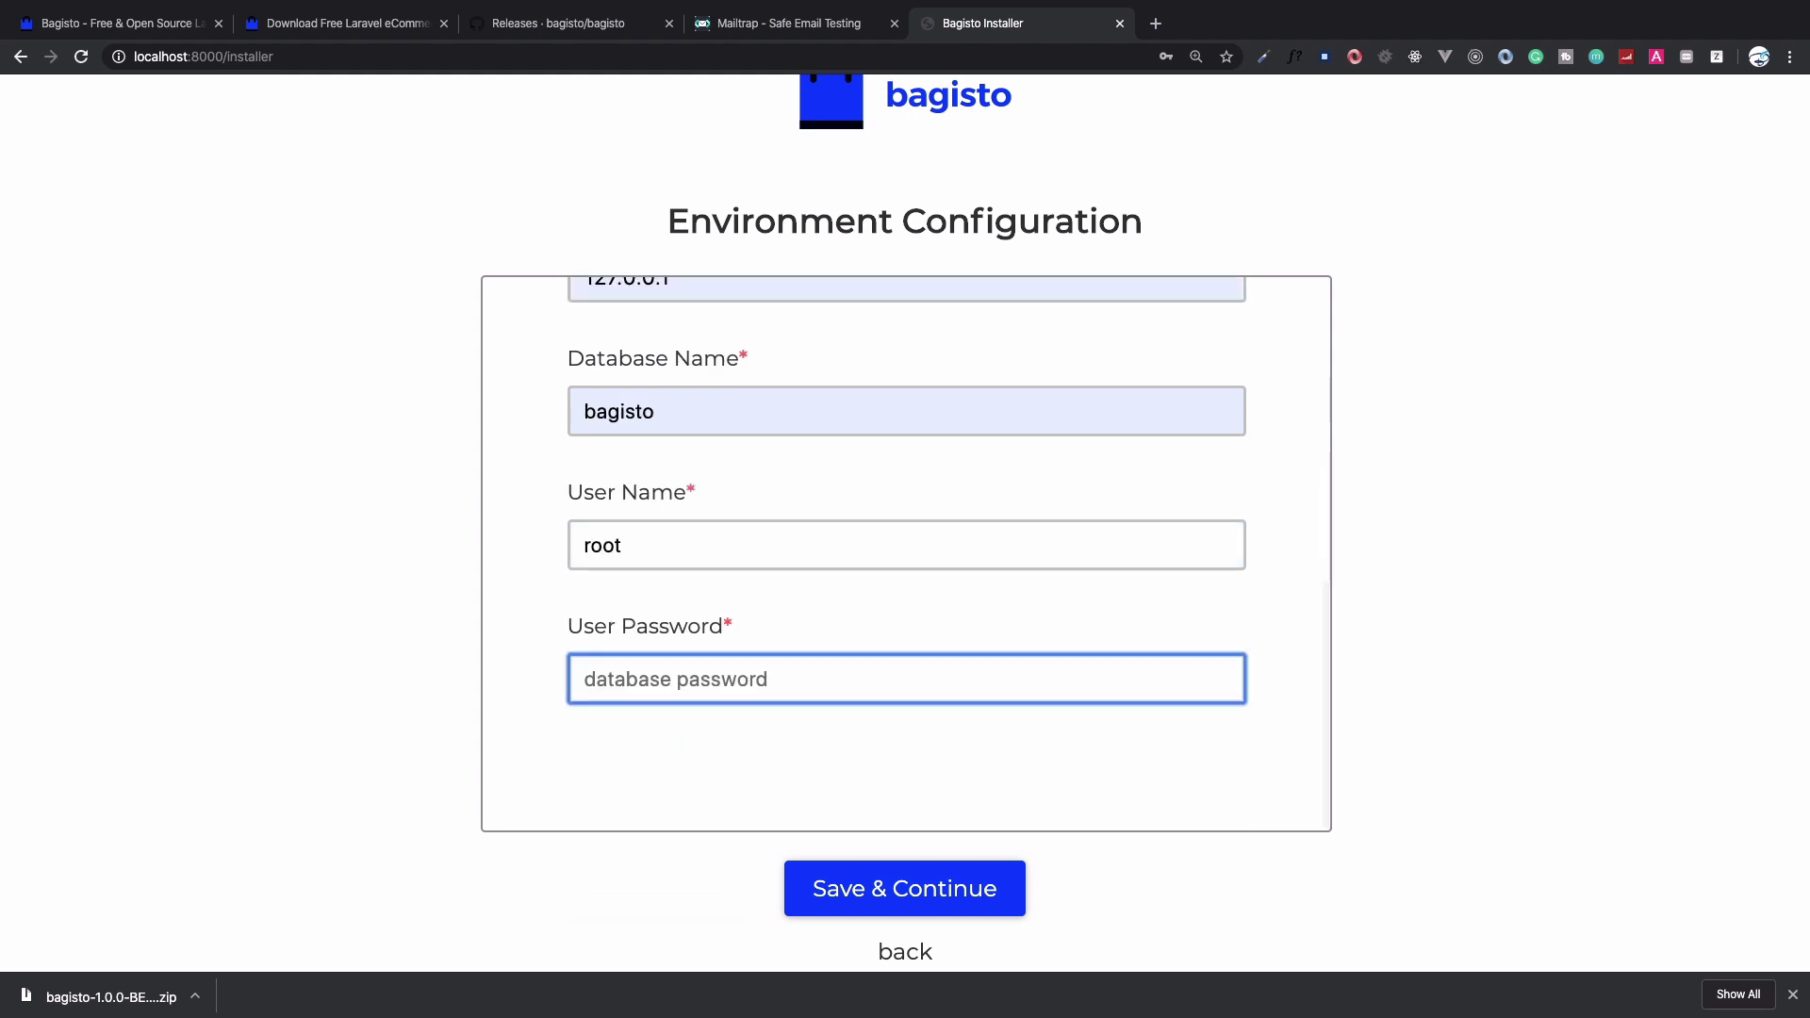
{"action": "type", "text": "password"}
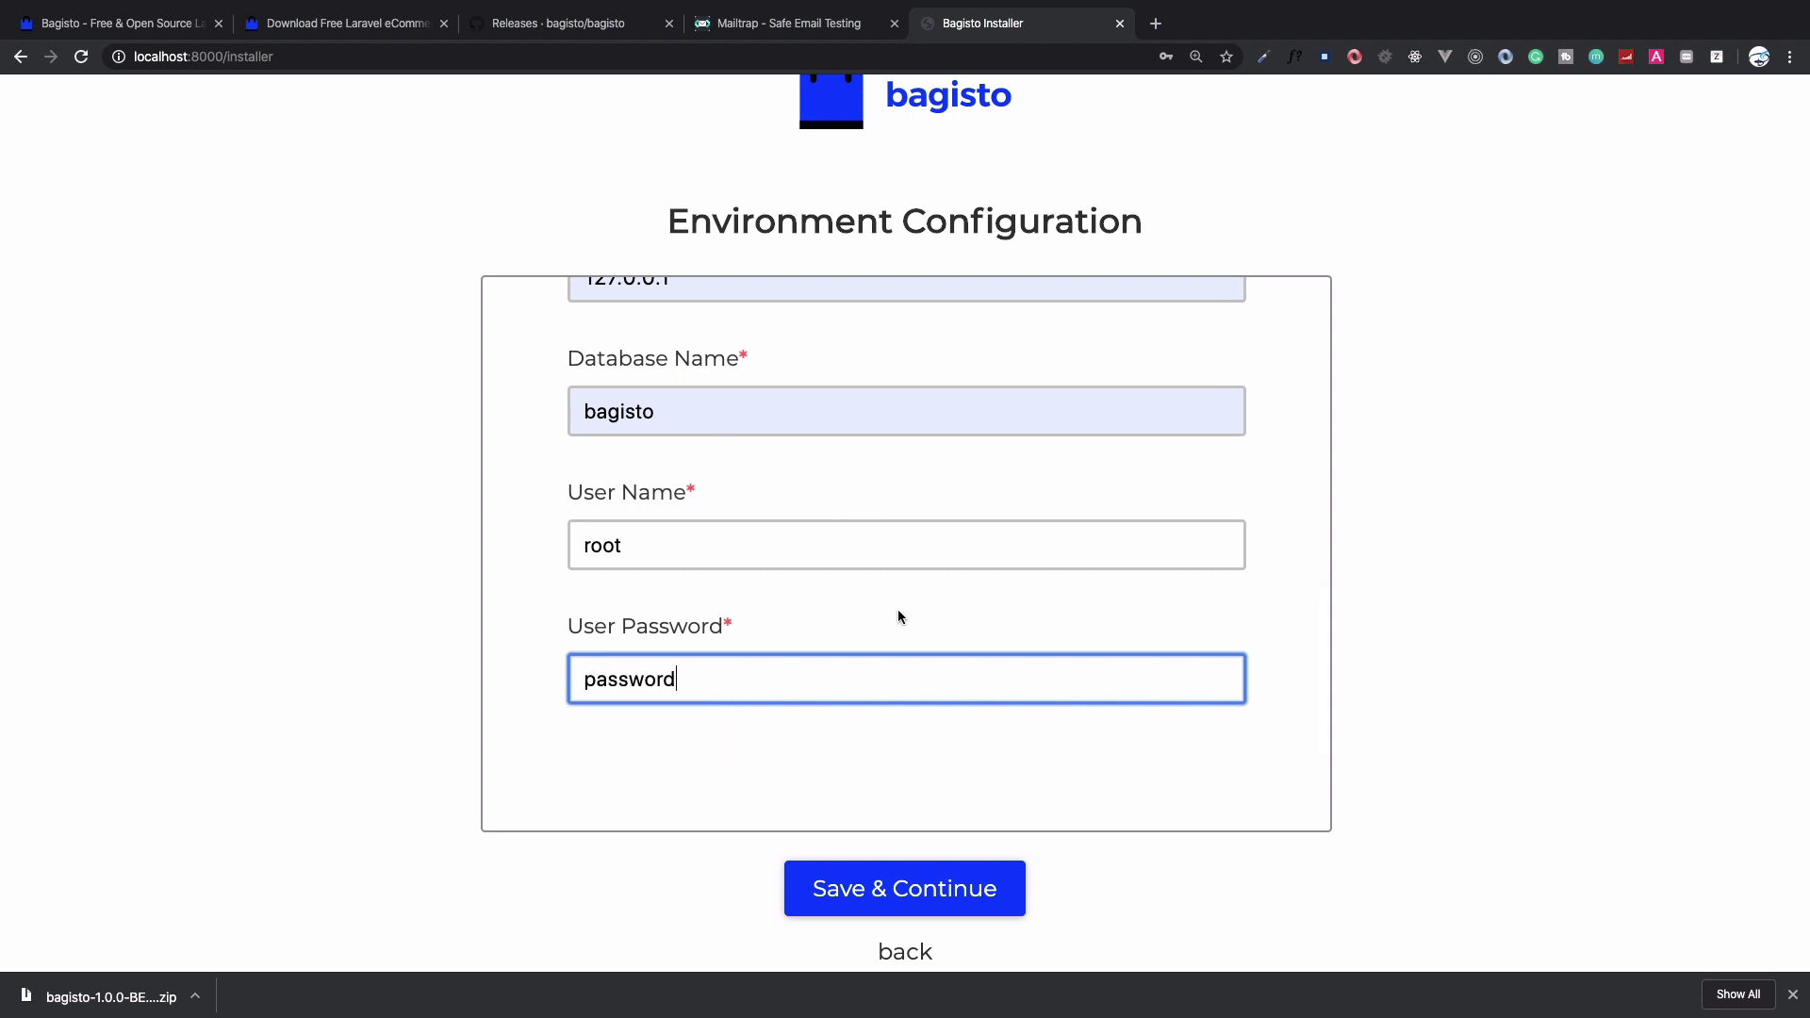
Recheck the database name, user and password fields, then submit with Save & Continue
{"action": "left_click", "coordinate": [665, 549]}
{"action": "double_click", "coordinate": [689, 391]}
{"action": "left_click", "coordinate": [699, 565]}
{"action": "left_click", "coordinate": [721, 679]}
{"action": "left_click", "coordinate": [905, 898]}
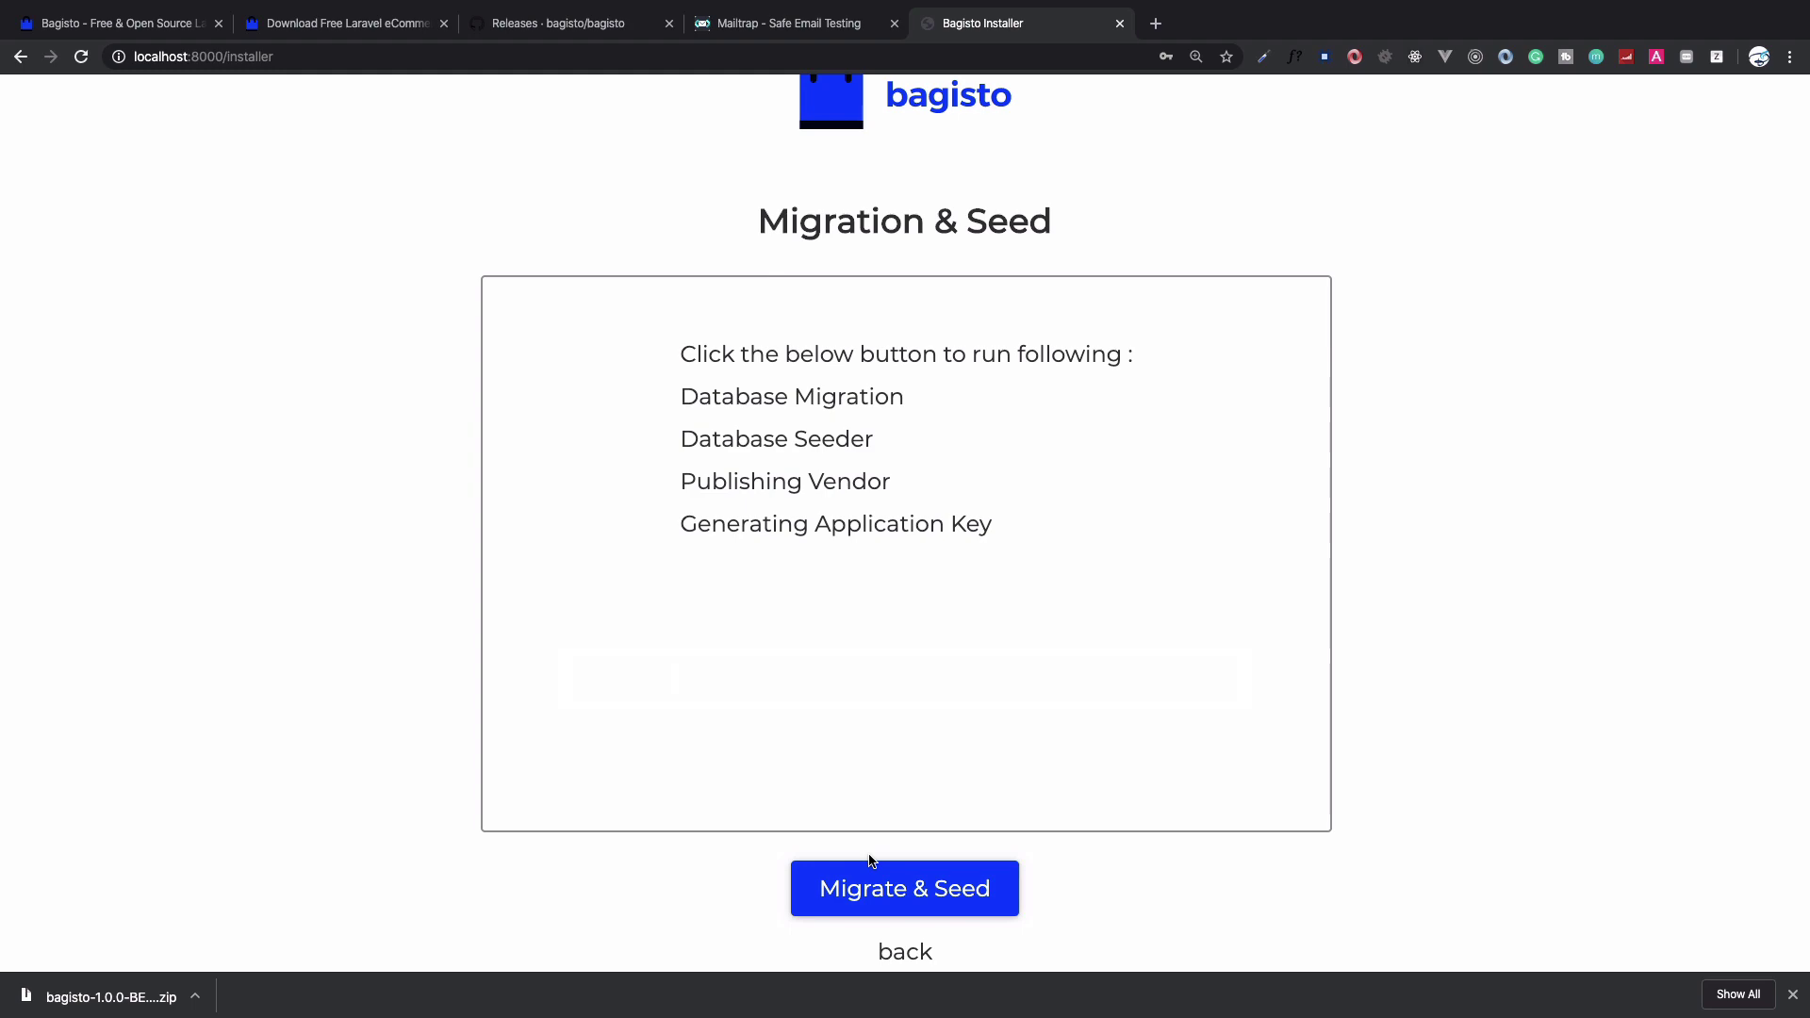
Launch Sequel Pro, connect to the saved Bagisto favorite to see the empty database, then return
{"action": "key", "text": "super+Tab"}
{"action": "key", "text": "super+space"}
{"action": "type", "text": "se"}
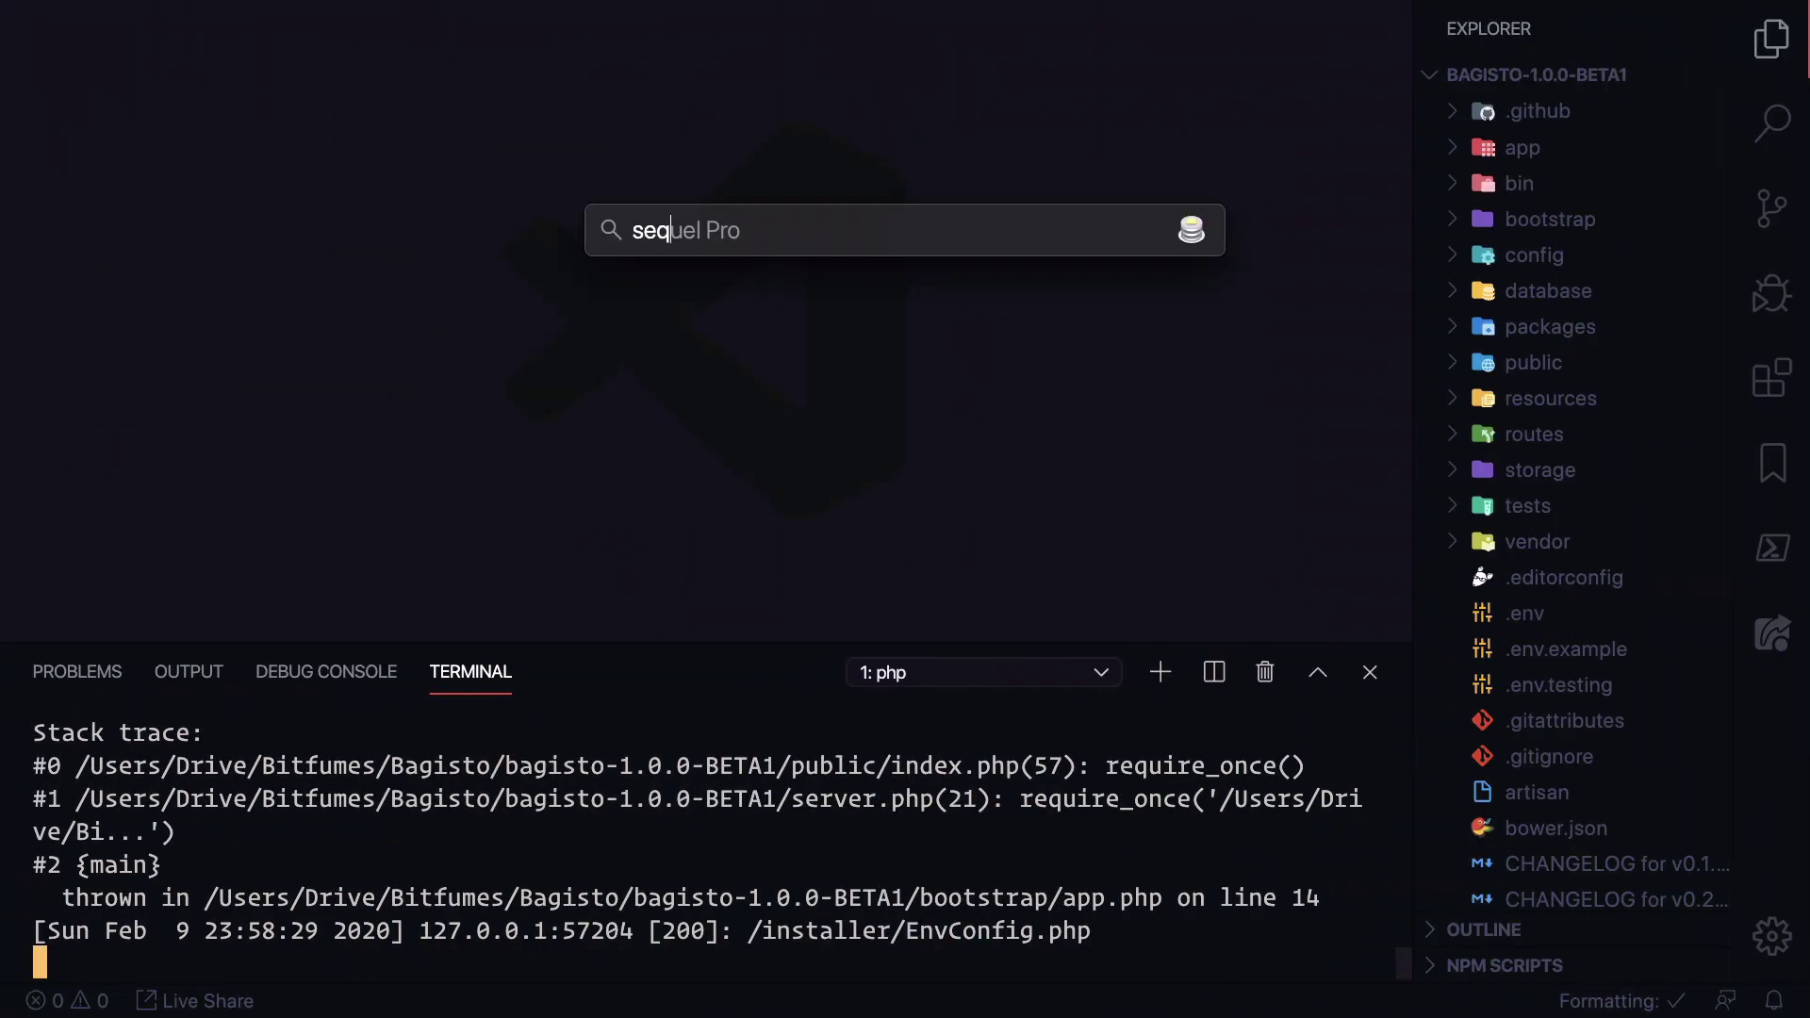
{"action": "key", "text": "Return"}
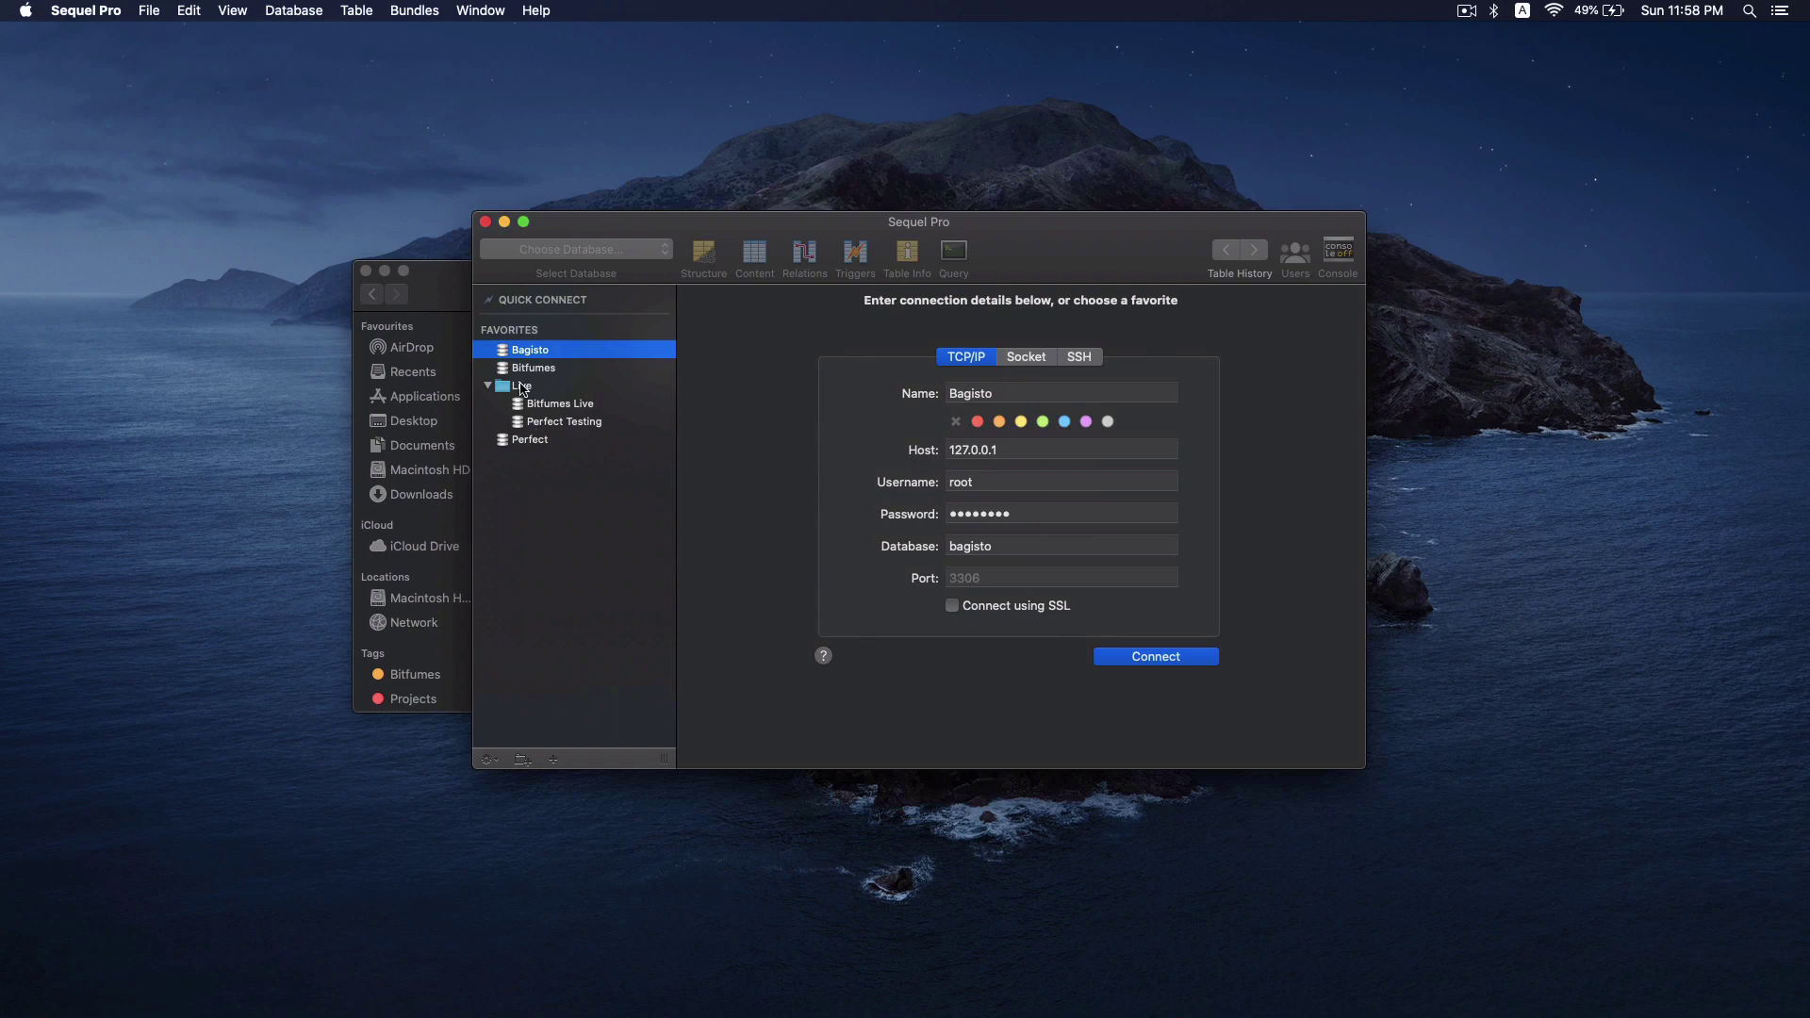
{"action": "double_click", "coordinate": [531, 356]}
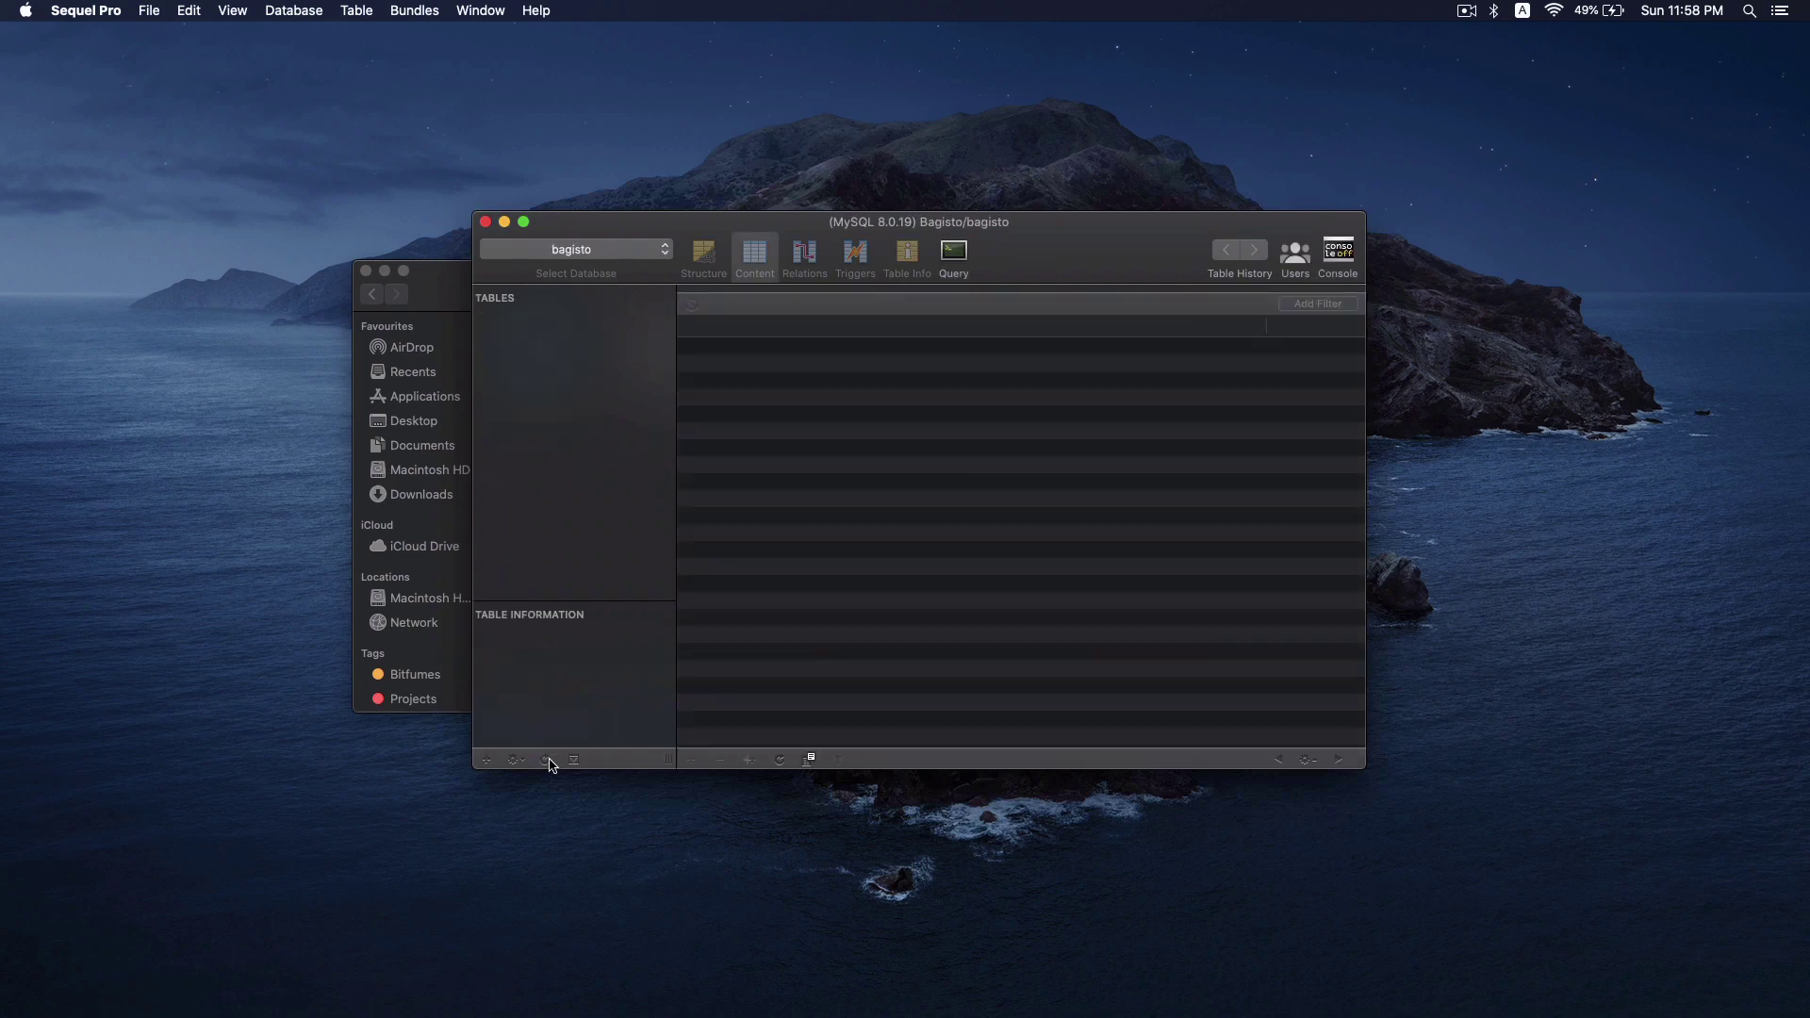
{"action": "key", "text": "ctrl+Right"}
{"action": "key", "text": "ctrl+Right"}
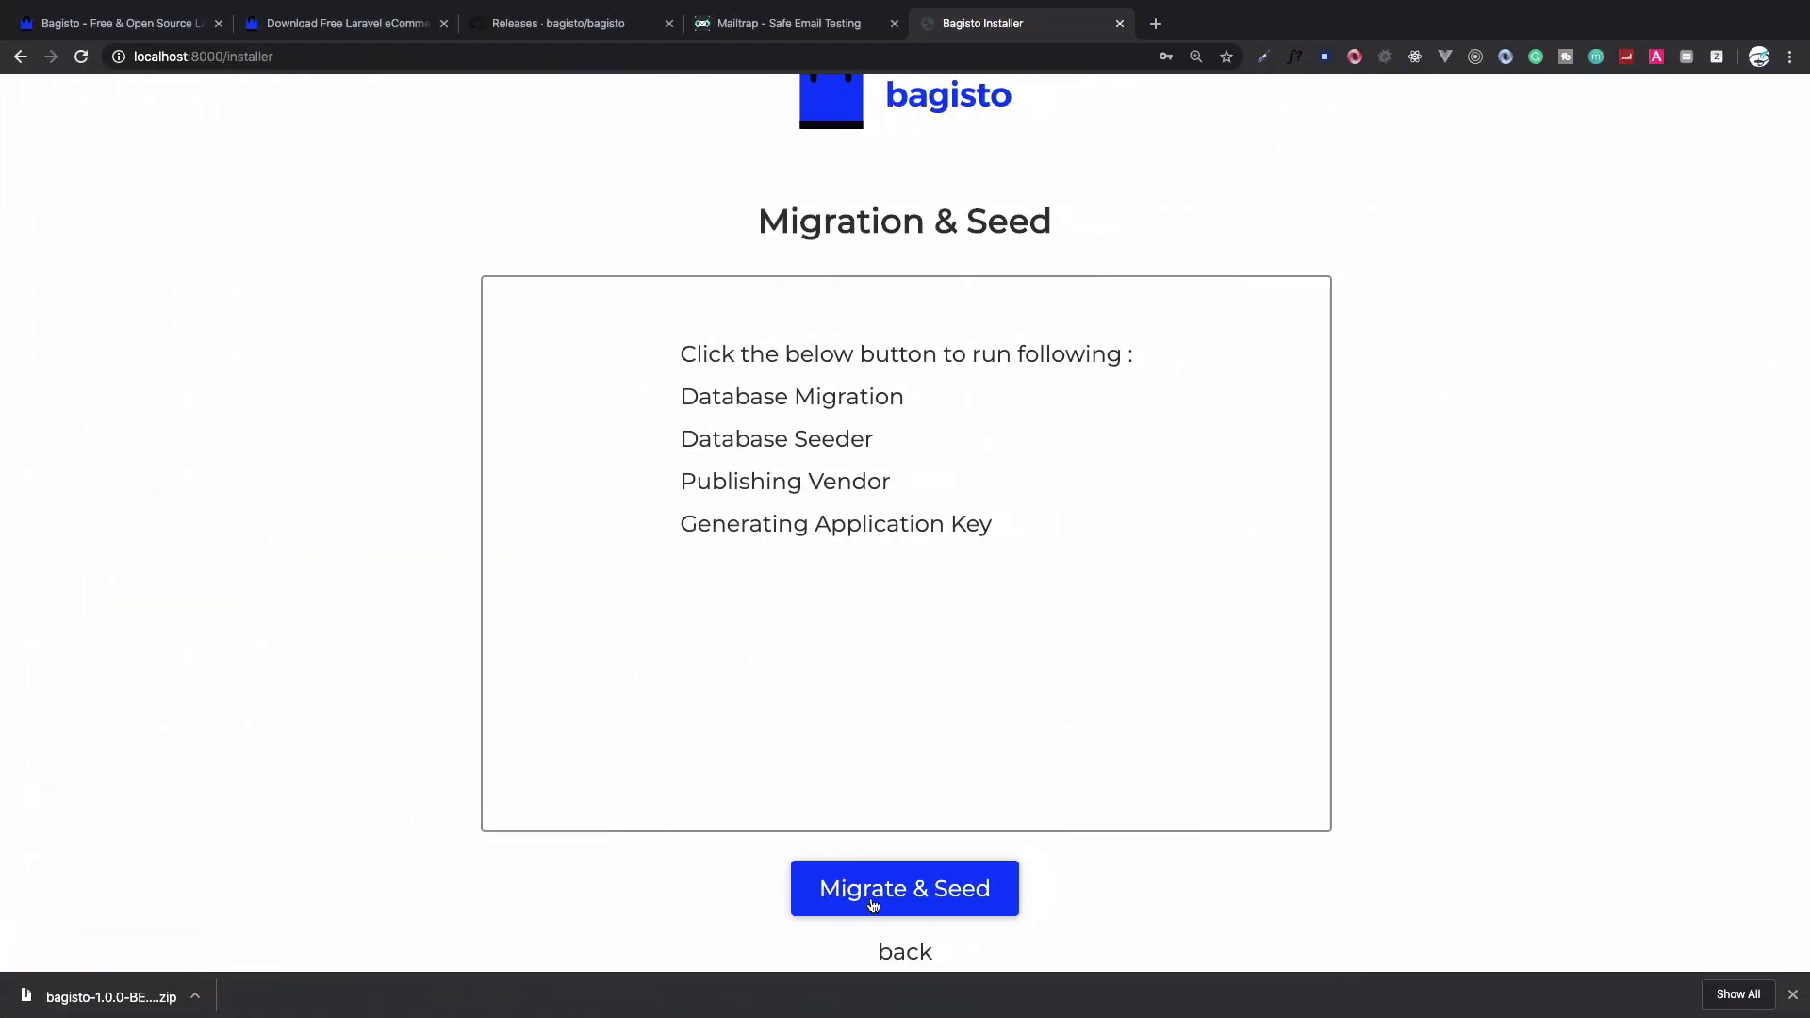
Run Migrate & Seed and continue to the Admin Details step
{"action": "left_click", "coordinate": [873, 903]}
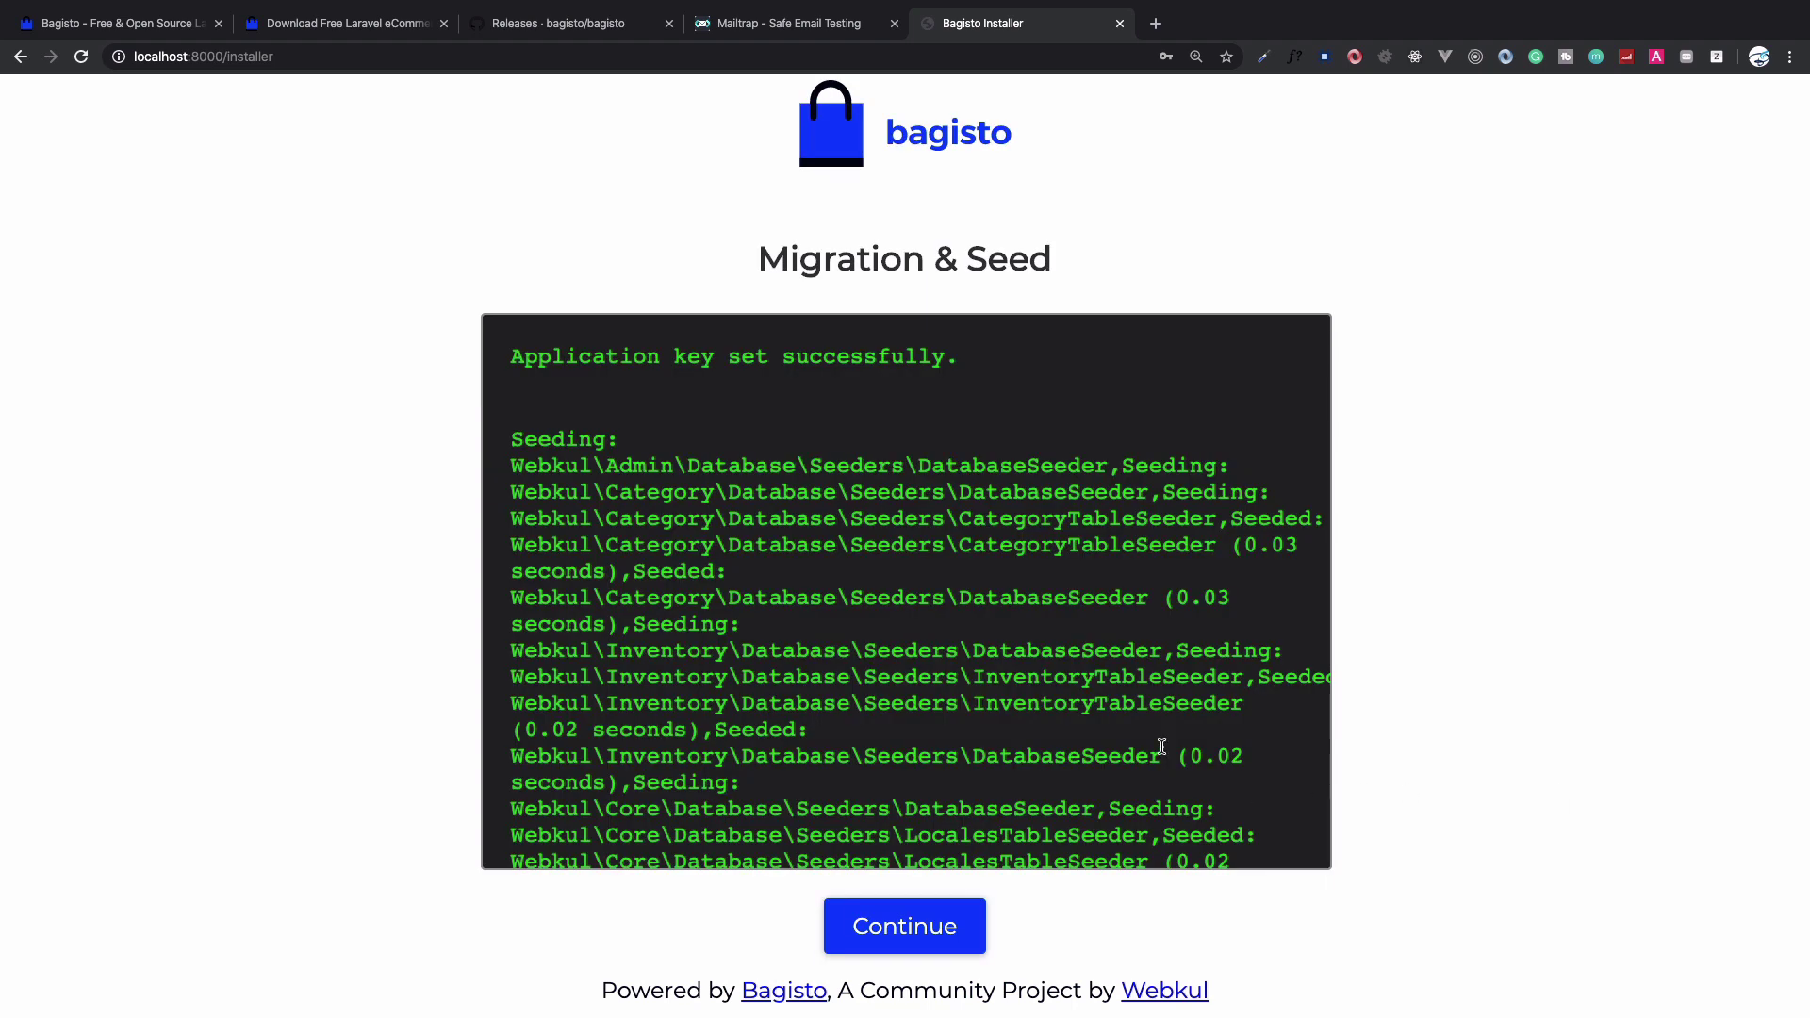
{"action": "scroll", "coordinate": [1143, 741], "scroll_direction": "down", "scroll_amount": 20}
{"action": "left_click", "coordinate": [929, 929]}
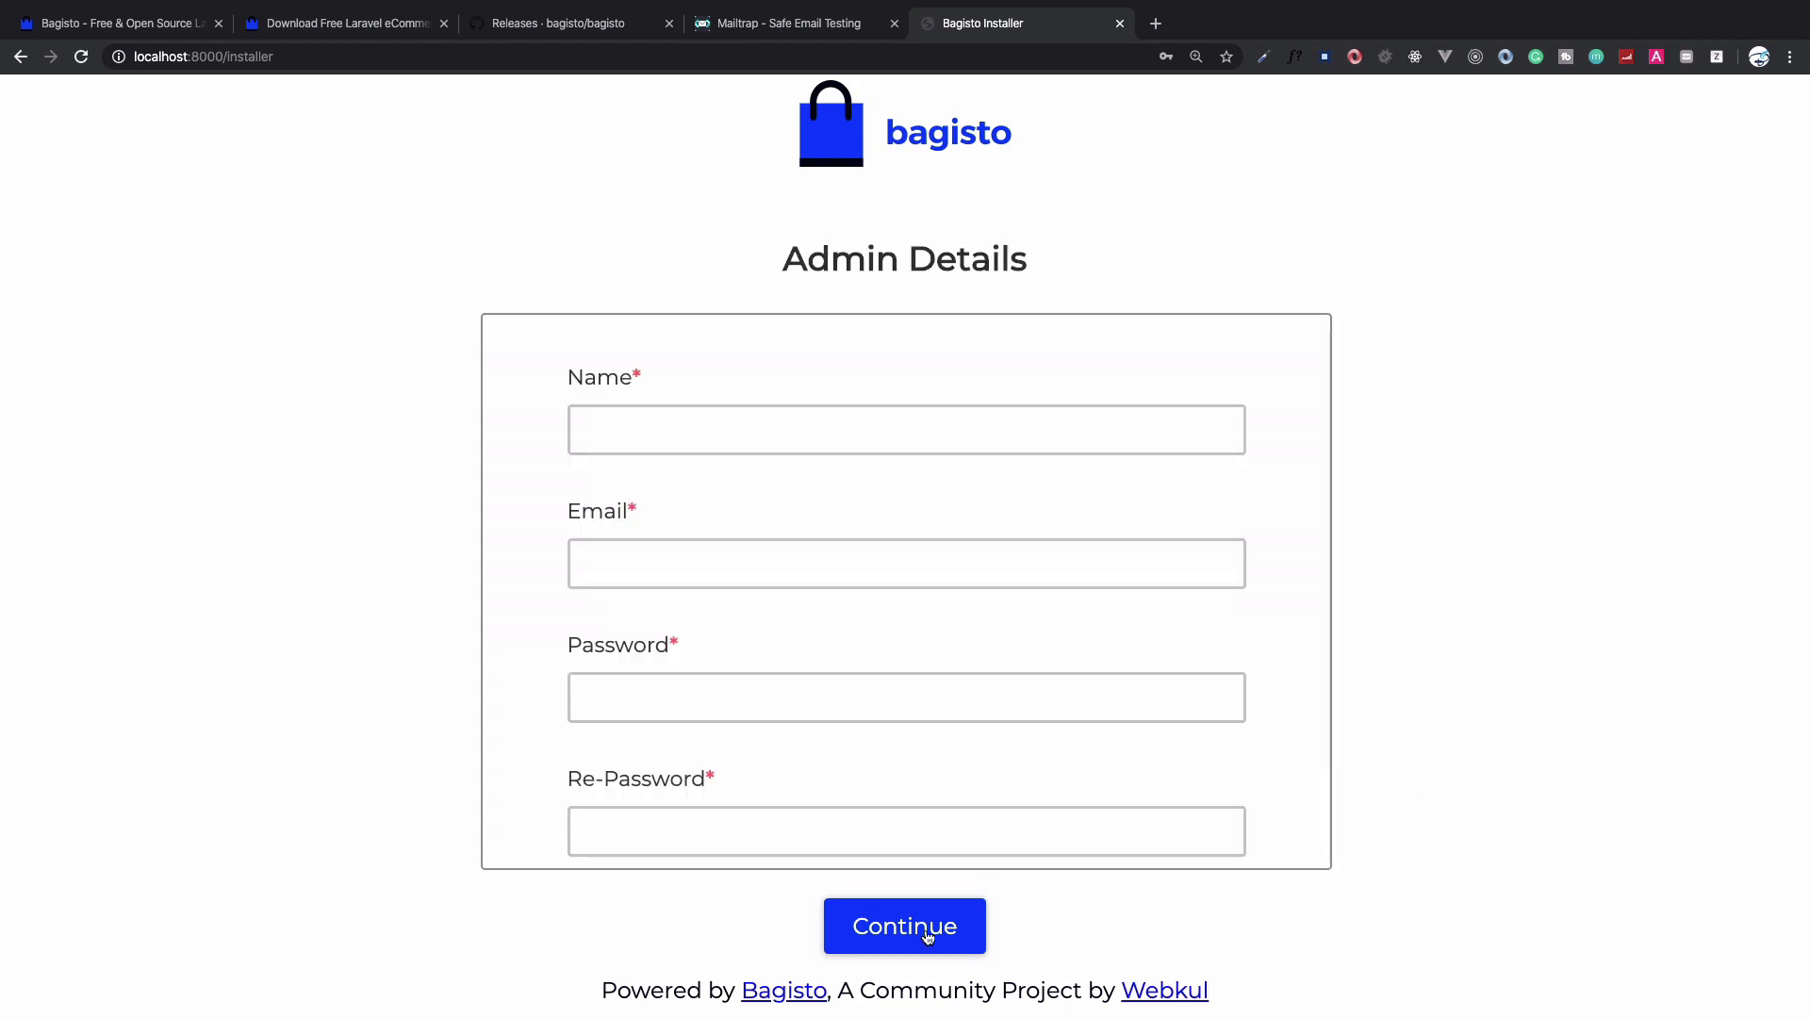
Create the admin account with name admin, the saved admin e-mail and a confirmed password
{"action": "left_click", "coordinate": [755, 435]}
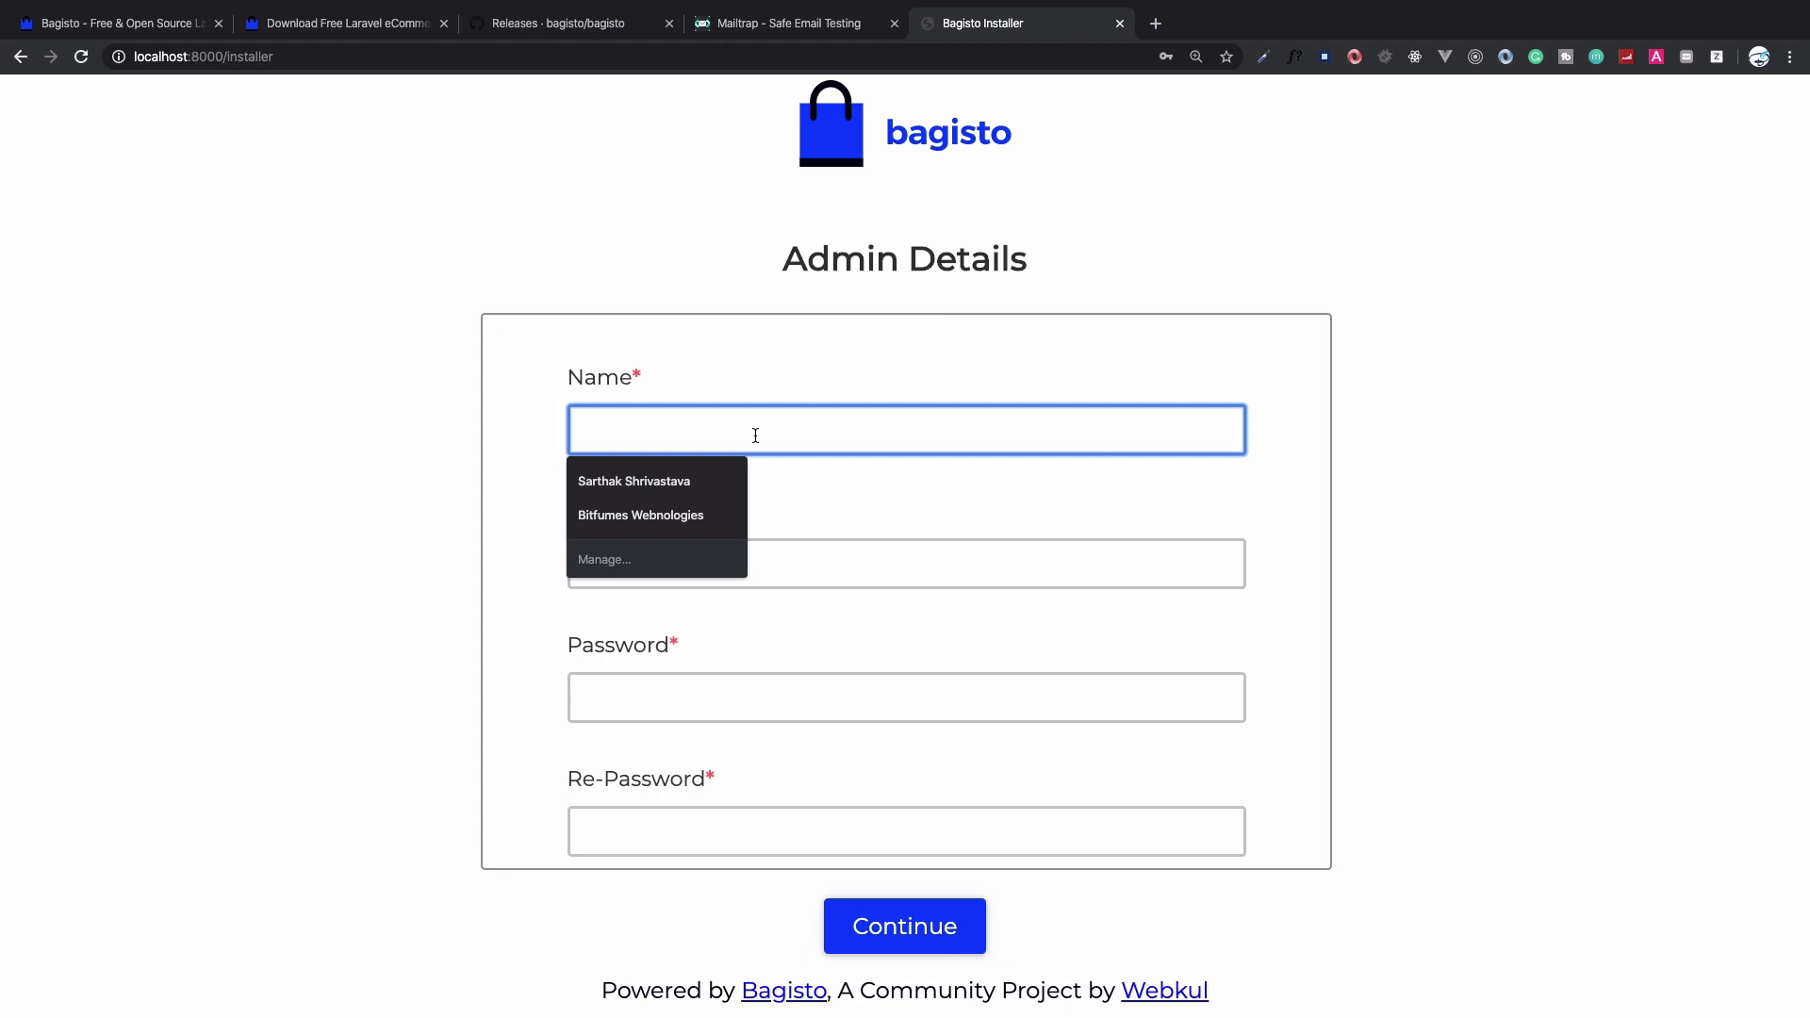
{"action": "type", "text": "admin"}
{"action": "key", "text": "Tab"}
{"action": "type", "text": "a"}
{"action": "key", "text": "Down"}
{"action": "key", "text": "Return"}
{"action": "key", "text": "Tab"}
{"action": "type", "text": "123456"}
{"action": "key", "text": "Tab"}
{"action": "type", "text": "123456"}
{"action": "left_click", "coordinate": [900, 946]}
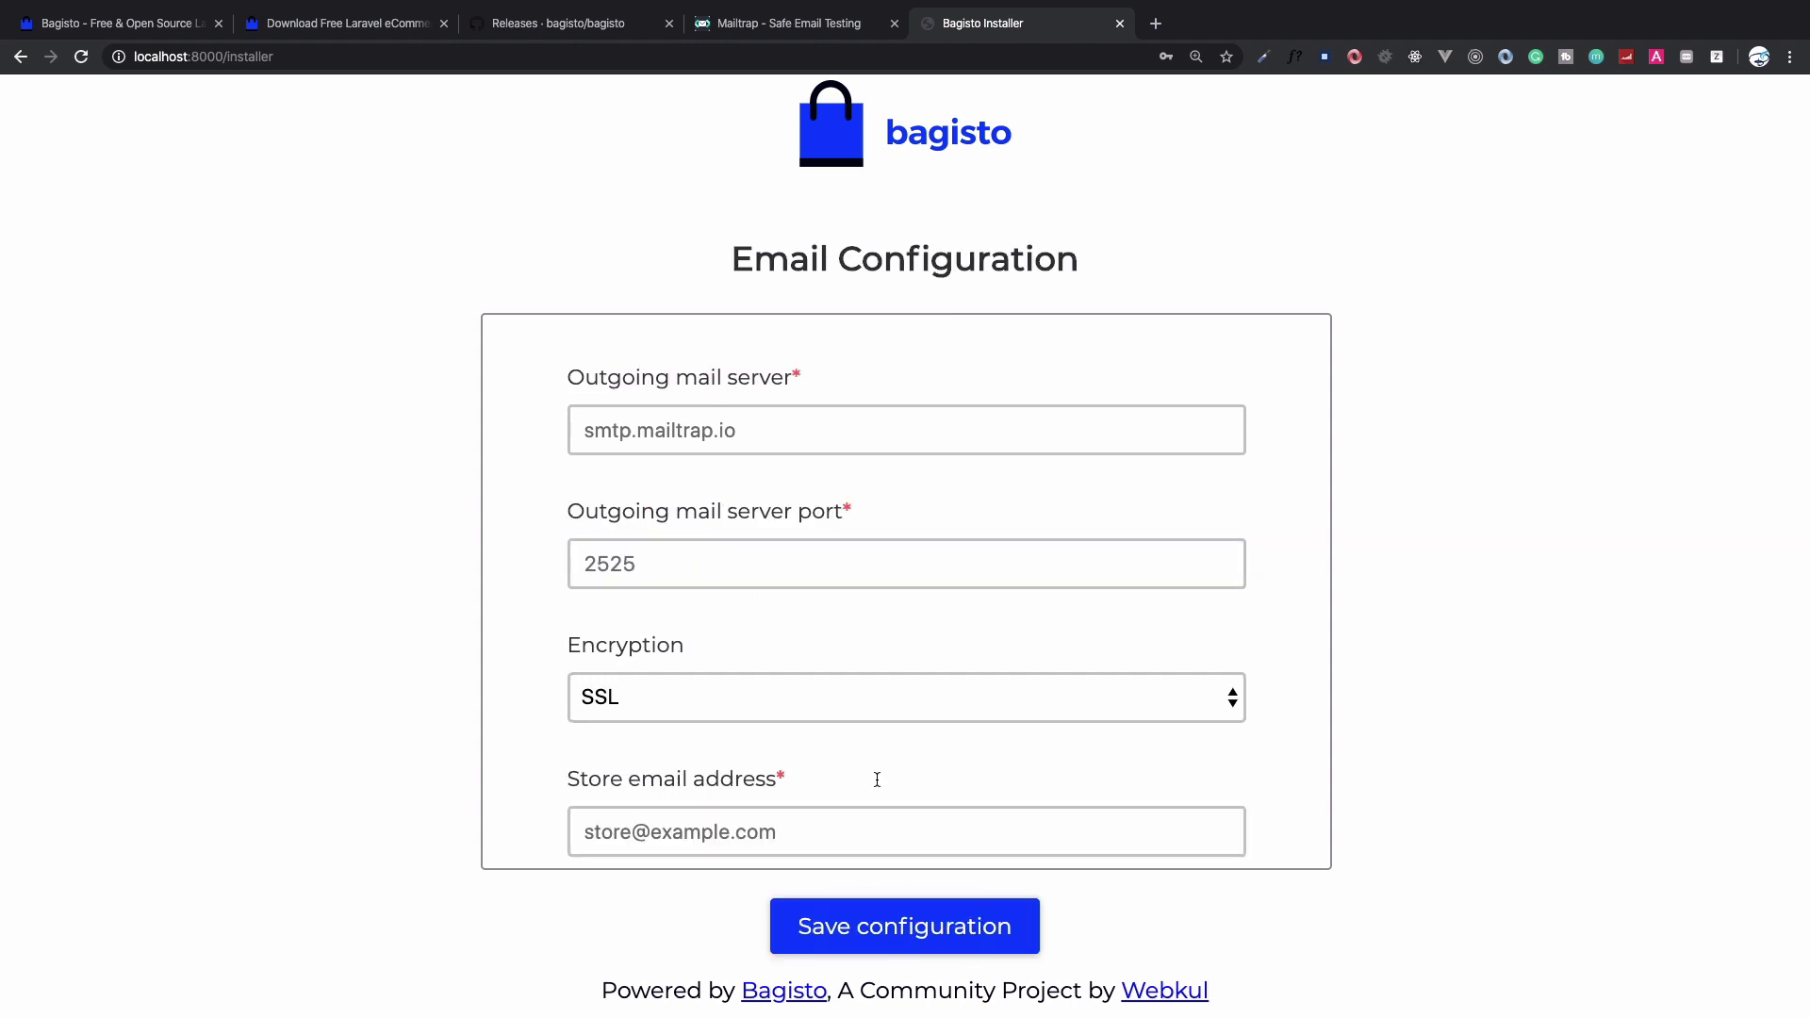
Set the outgoing mail server to smtp.mailtrap.io and look up the Mailtrap credentials
{"action": "left_click", "coordinate": [810, 451]}
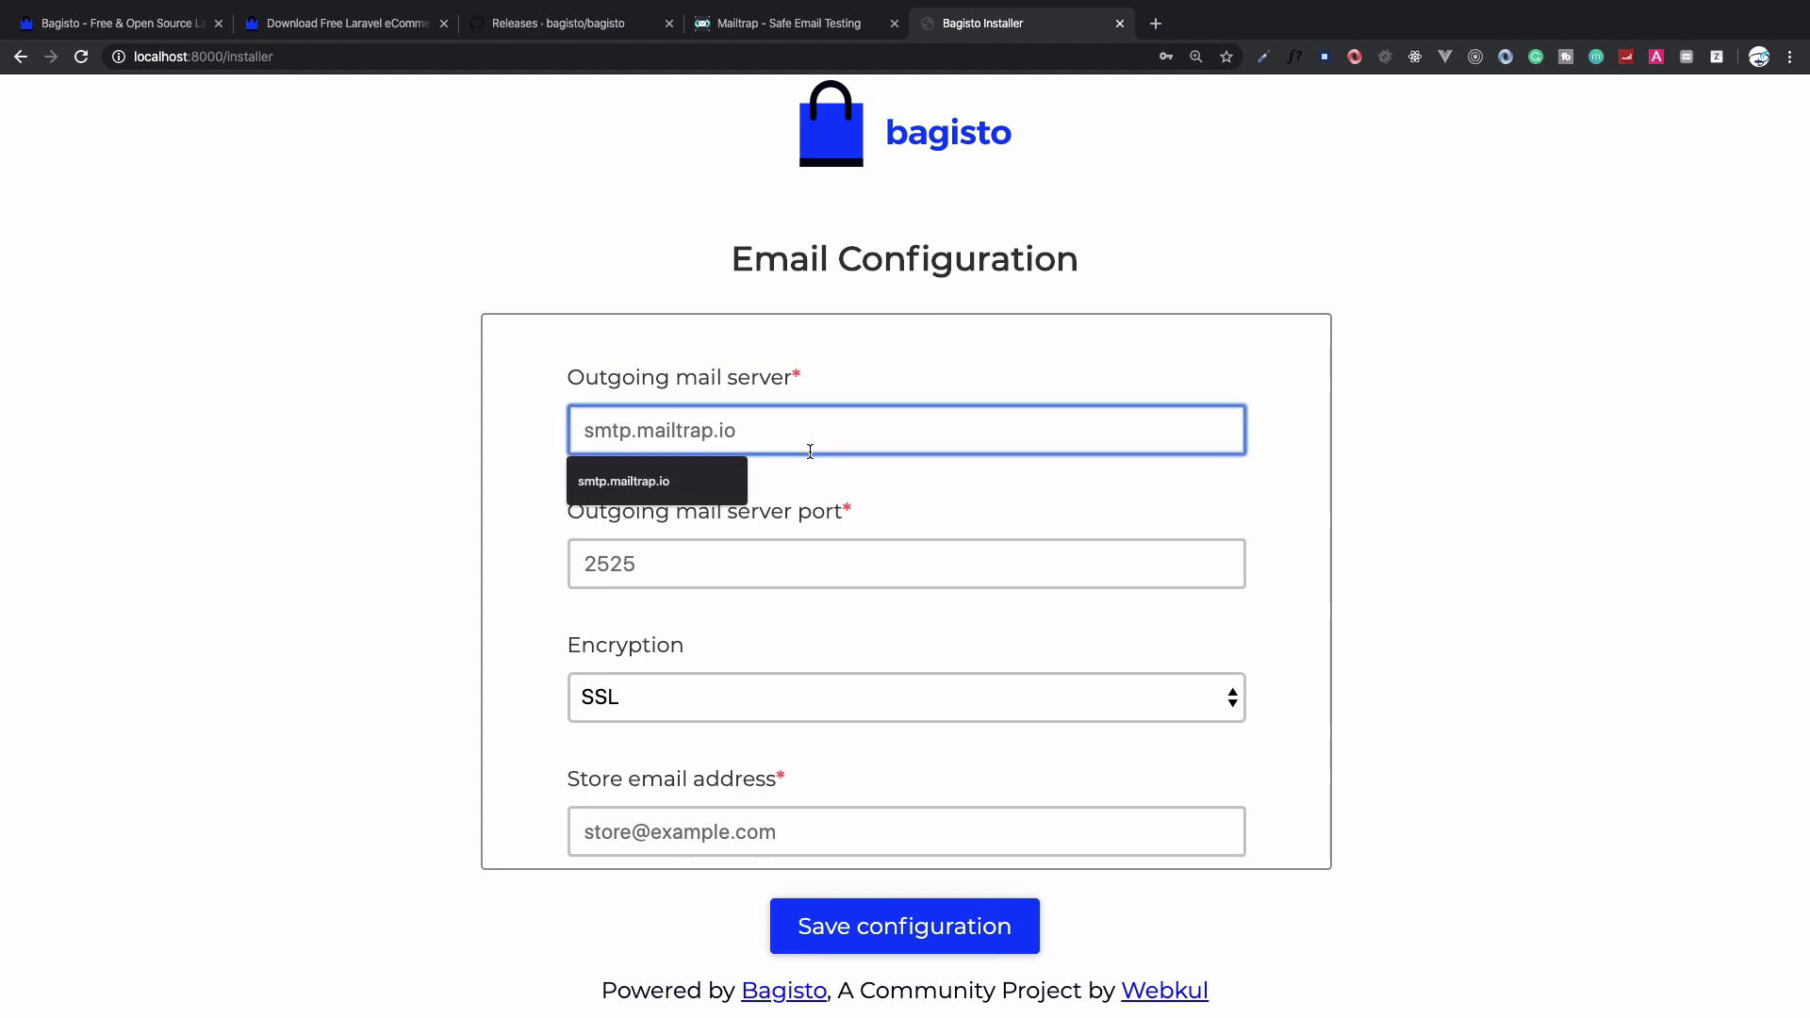
{"action": "key", "text": "Down"}
{"action": "key", "text": "Return"}
{"action": "key", "text": "ctrl+shift+Tab"}
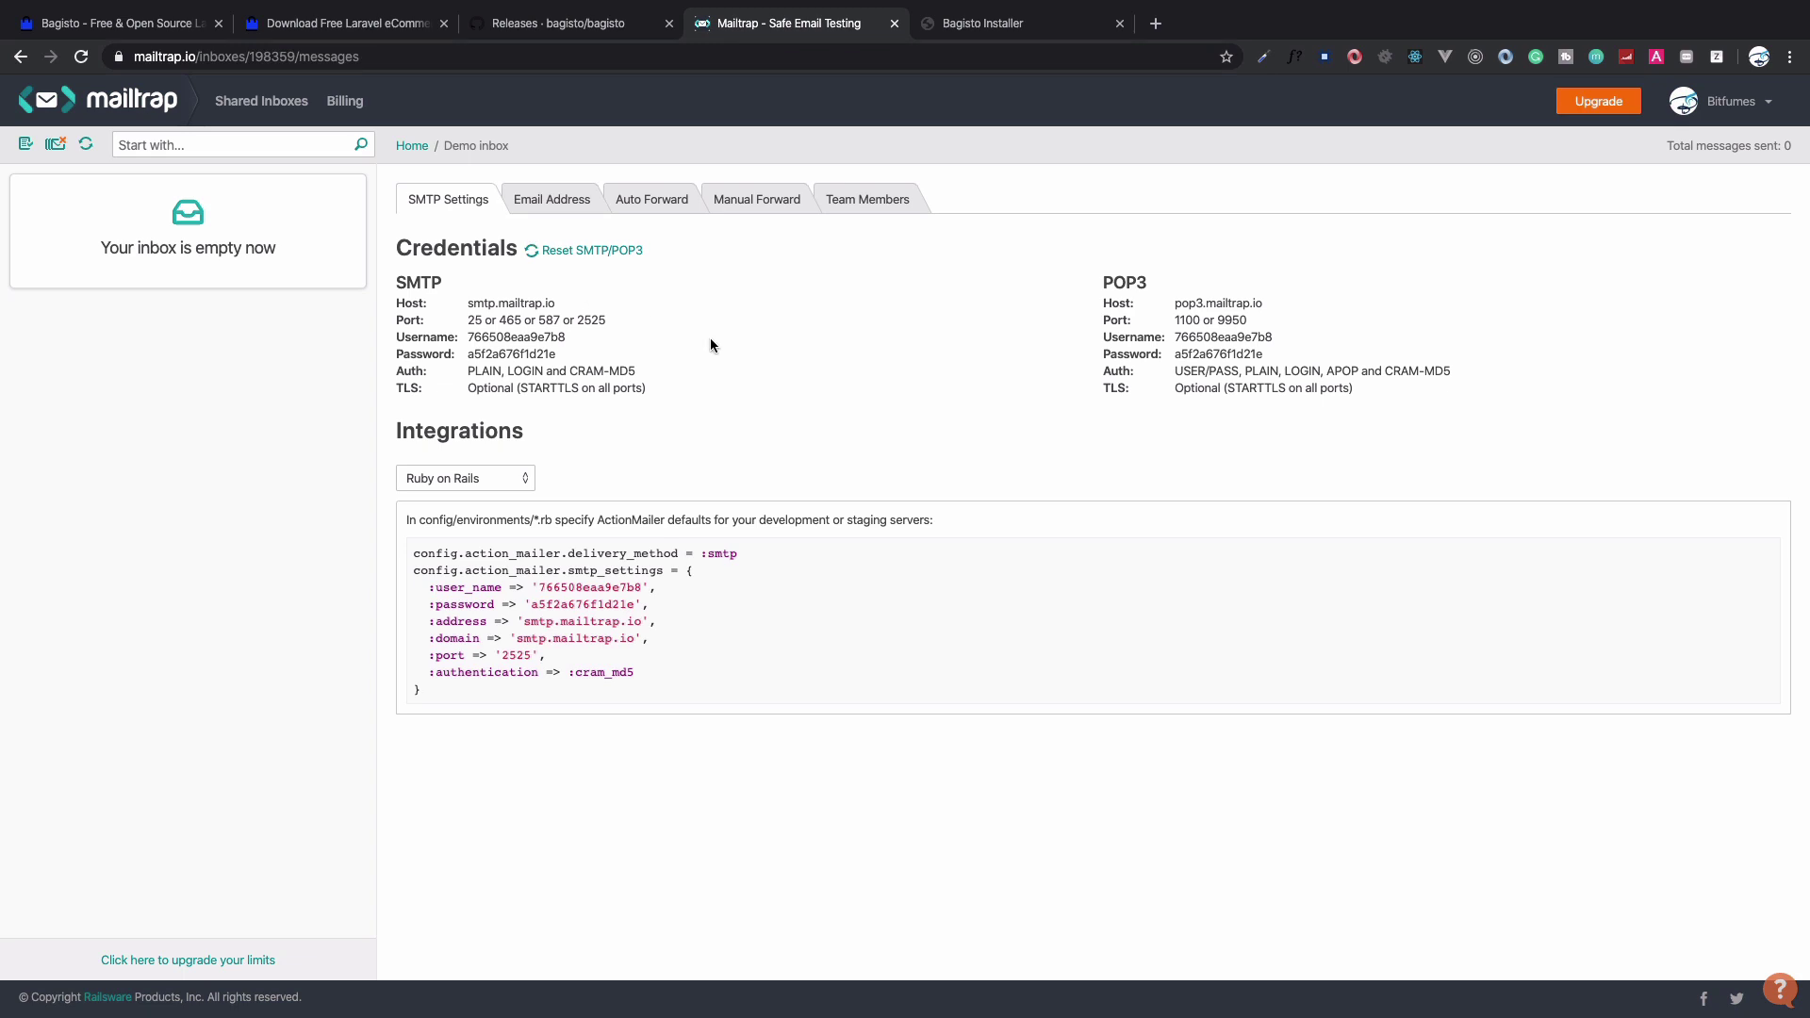
{"action": "key", "text": "ctrl+Tab"}
Set mail port 25, the store e-mail address and the saved SMTP username
{"action": "left_click", "coordinate": [773, 556]}
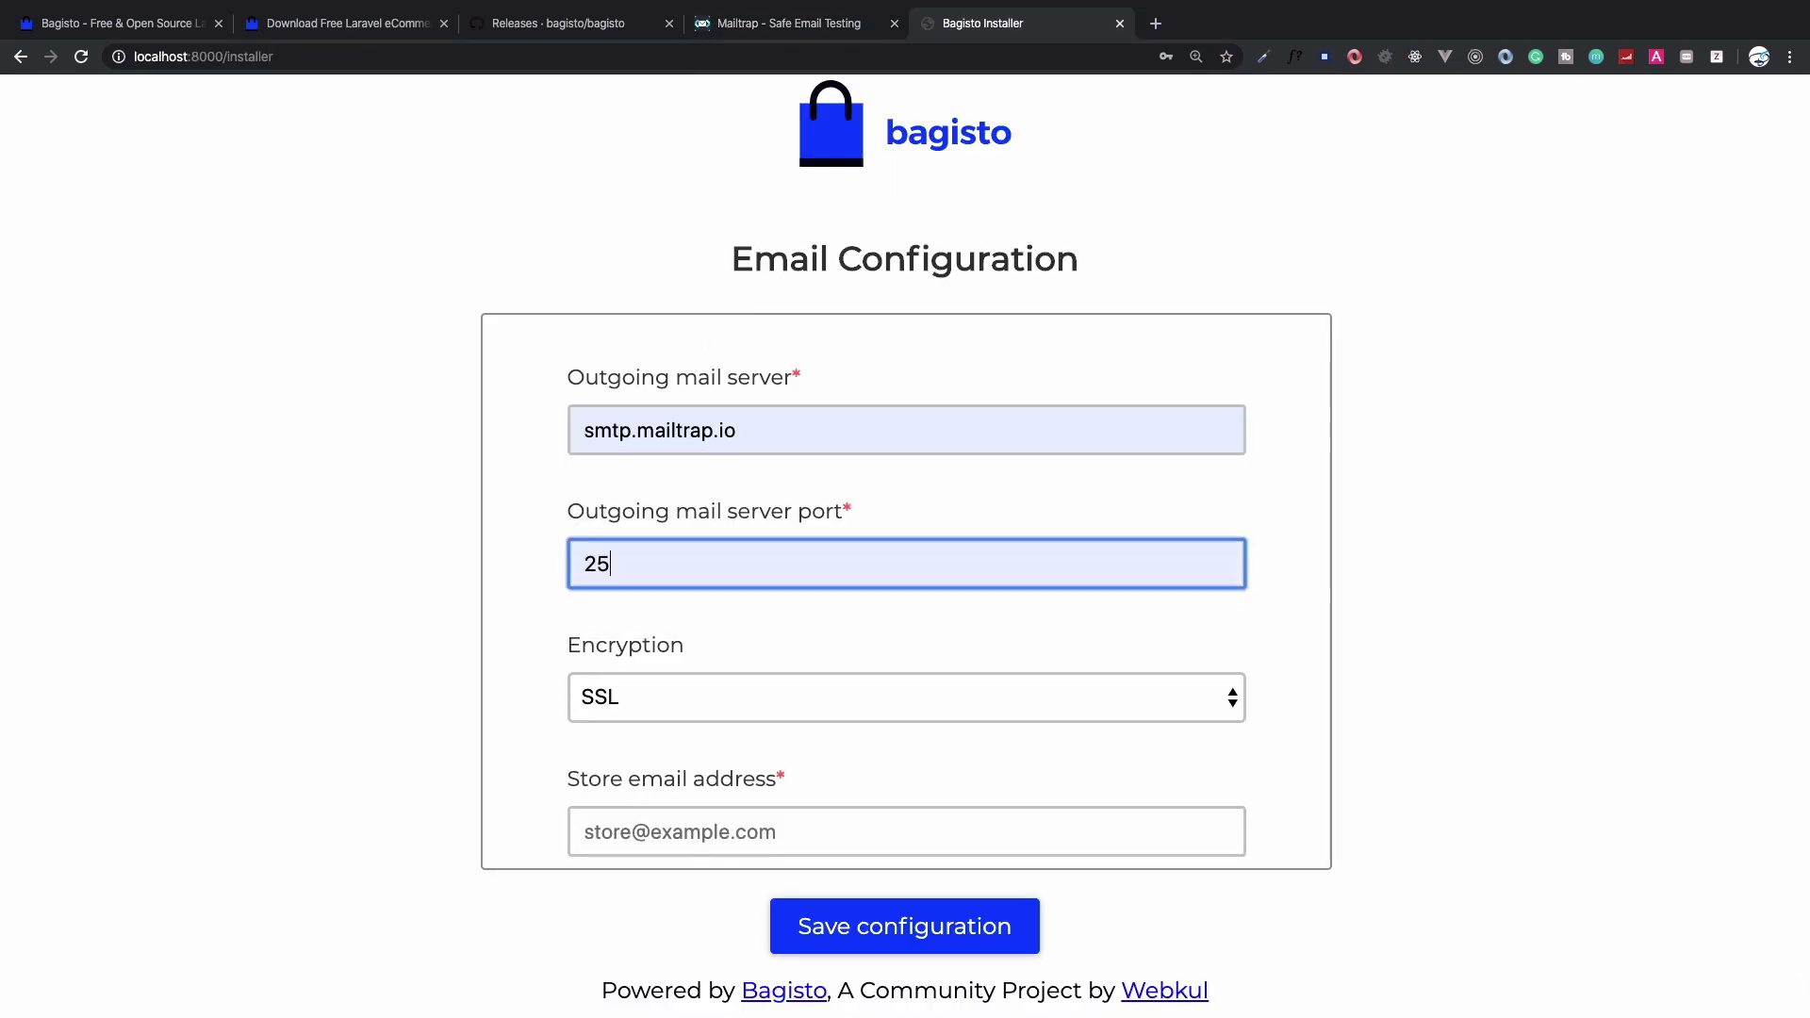
{"action": "key", "text": "Tab"}
{"action": "key", "text": "Tab"}
{"action": "scroll", "coordinate": [906, 591], "scroll_direction": "down", "scroll_amount": 2}
{"action": "key", "text": "Down"}
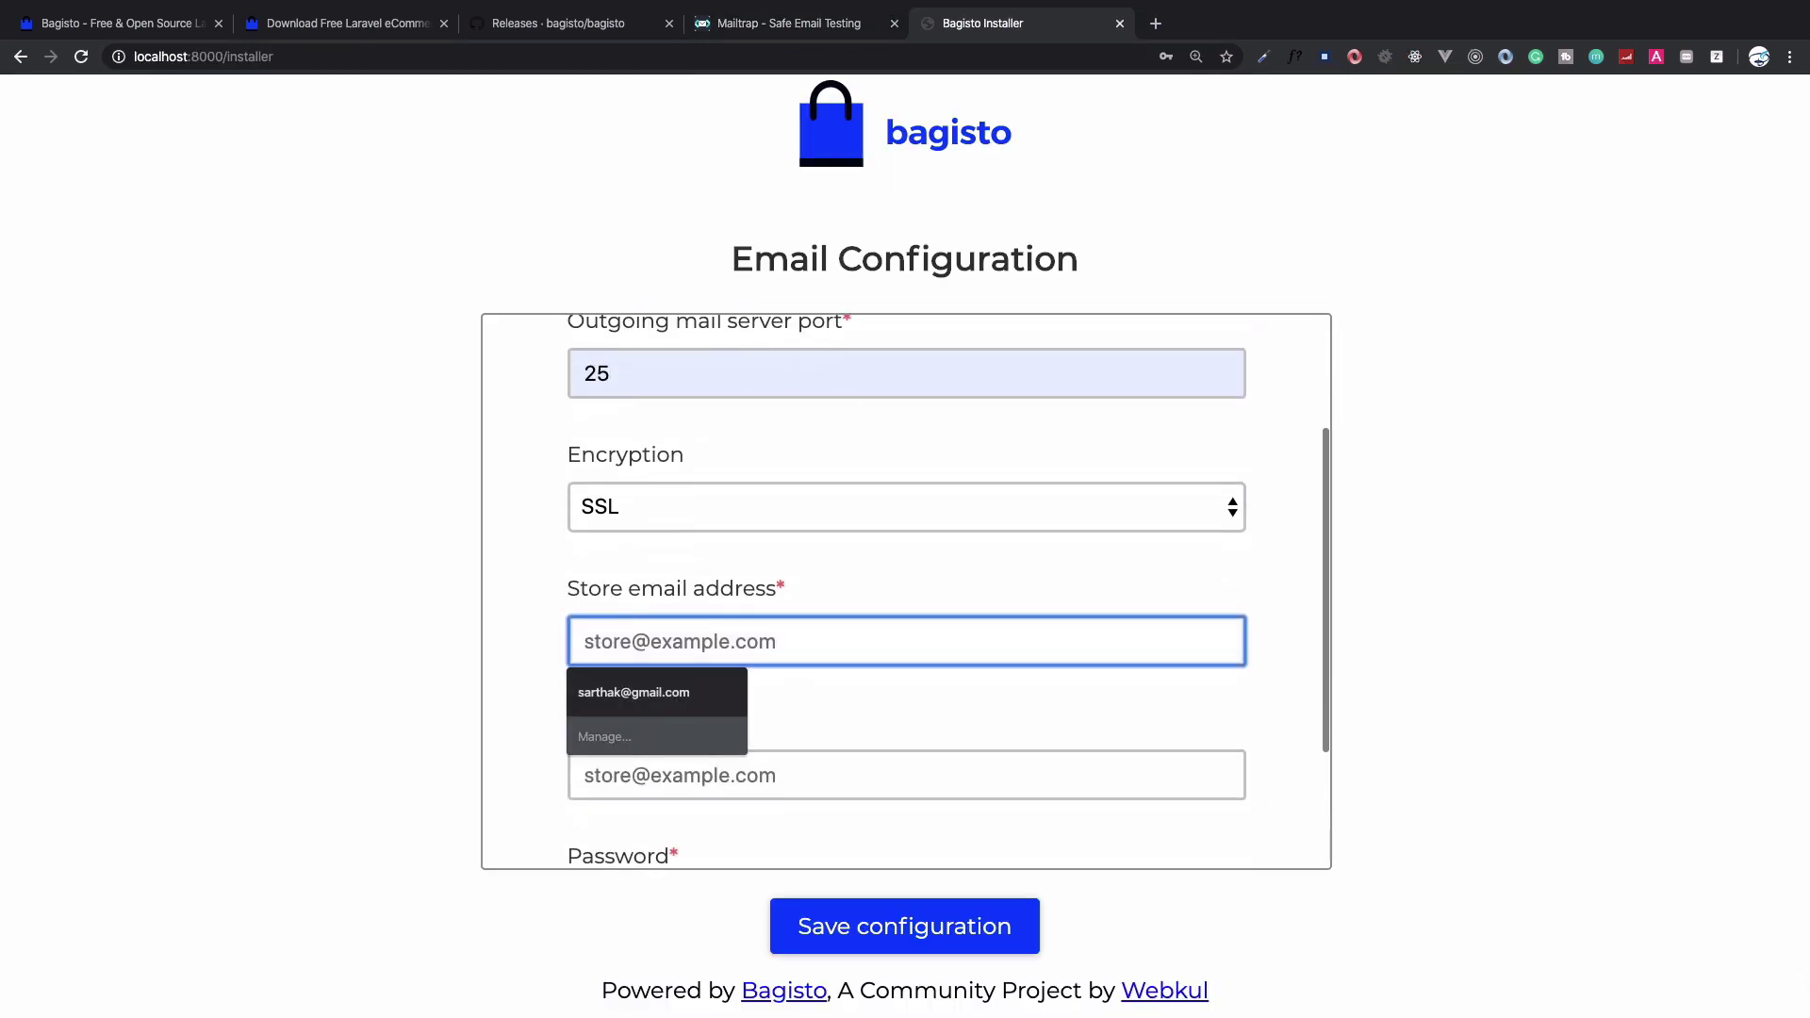
{"action": "key", "text": "Return"}
{"action": "key", "text": "Tab"}
{"action": "key", "text": "Down"}
{"action": "key", "text": "Down"}
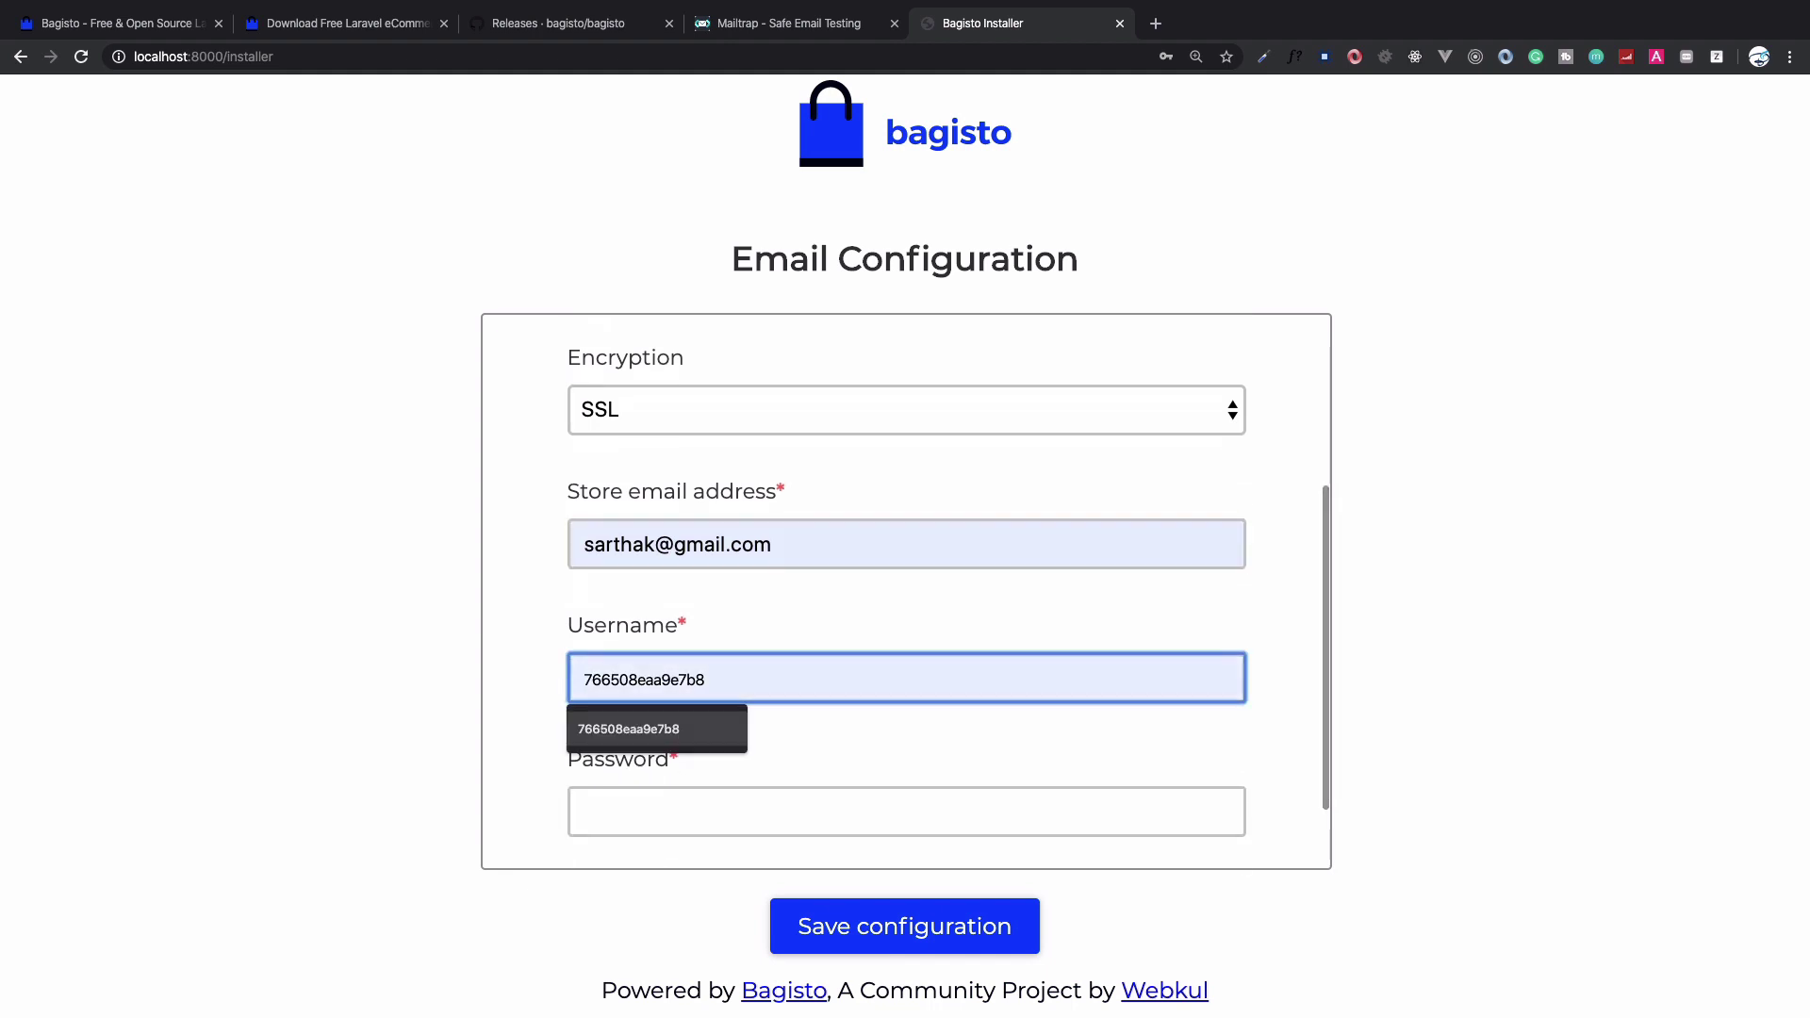
{"action": "key", "text": "Return"}
Copy the SMTP password from Mailtrap, paste it in, and save the email configuration
{"action": "key", "text": "ctrl+shift+Tab"}
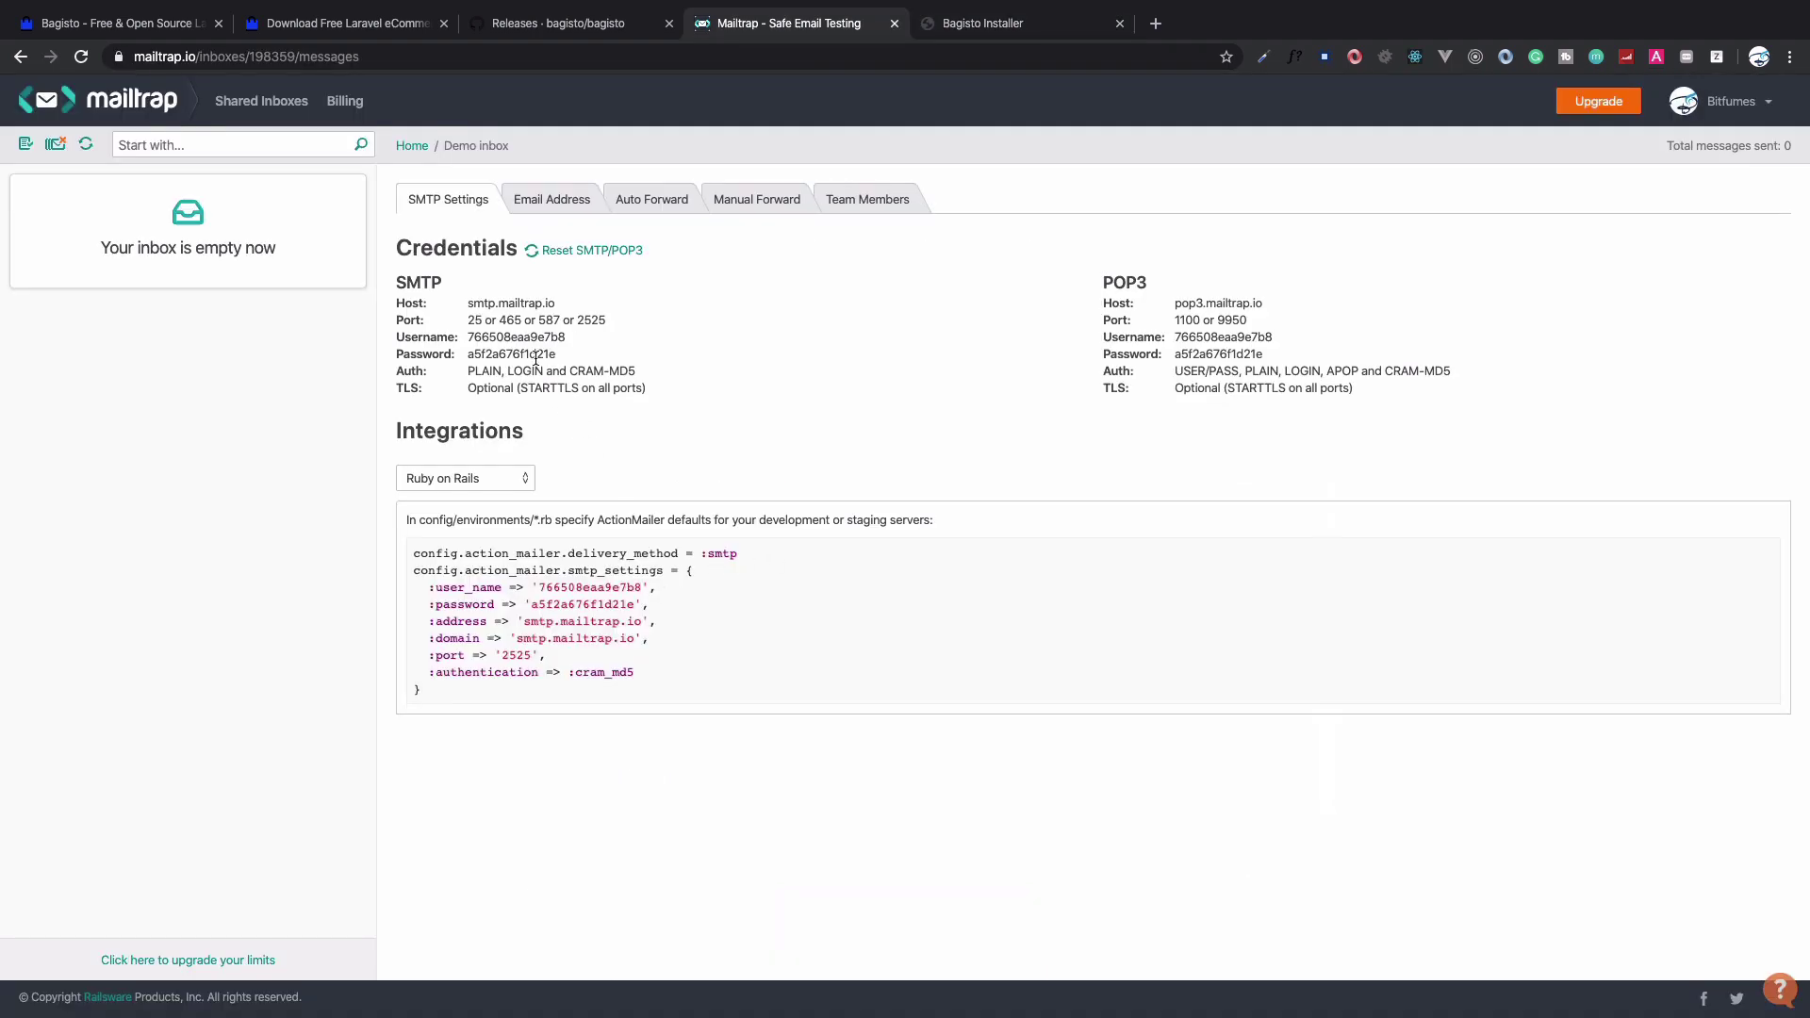
{"action": "double_click", "coordinate": [534, 355]}
{"action": "key", "text": "ctrl+Tab"}
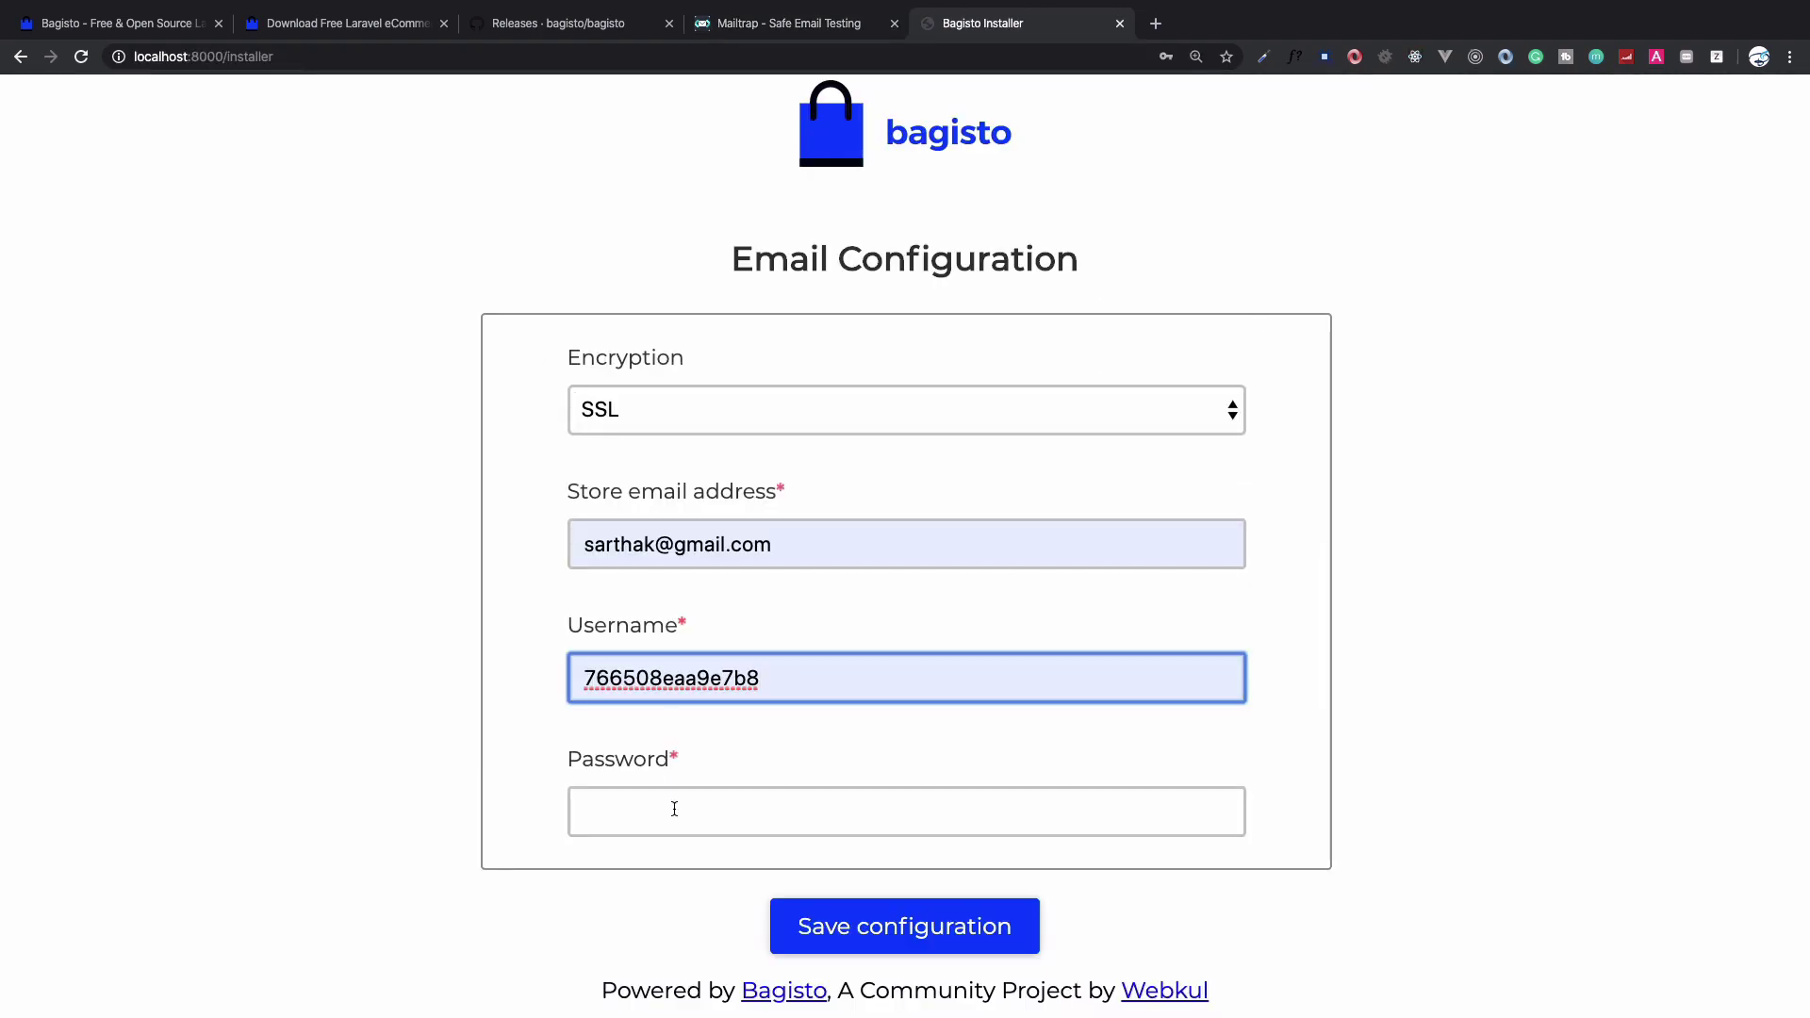
{"action": "left_click", "coordinate": [674, 809]}
{"action": "key", "text": "ctrl+v"}
{"action": "left_click", "coordinate": [880, 954]}
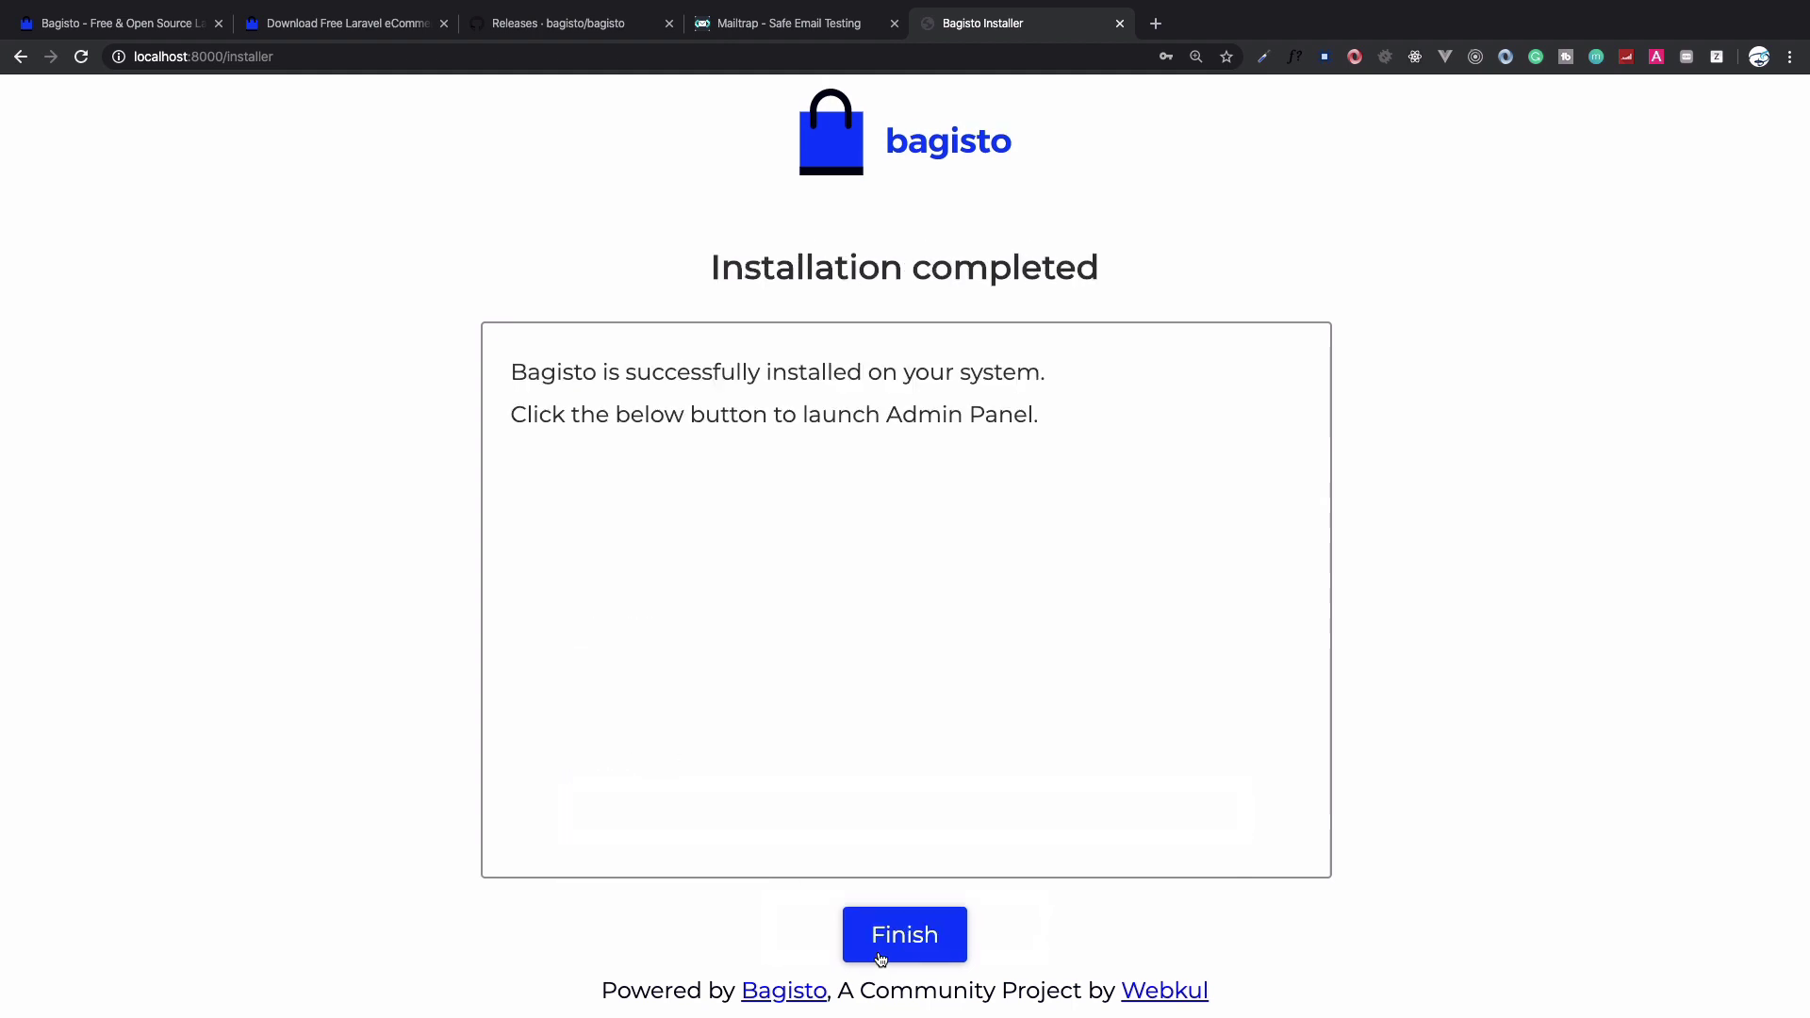
Finish the installer and sign in to the admin panel with the admin e-mail and password
{"action": "left_click", "coordinate": [880, 954]}
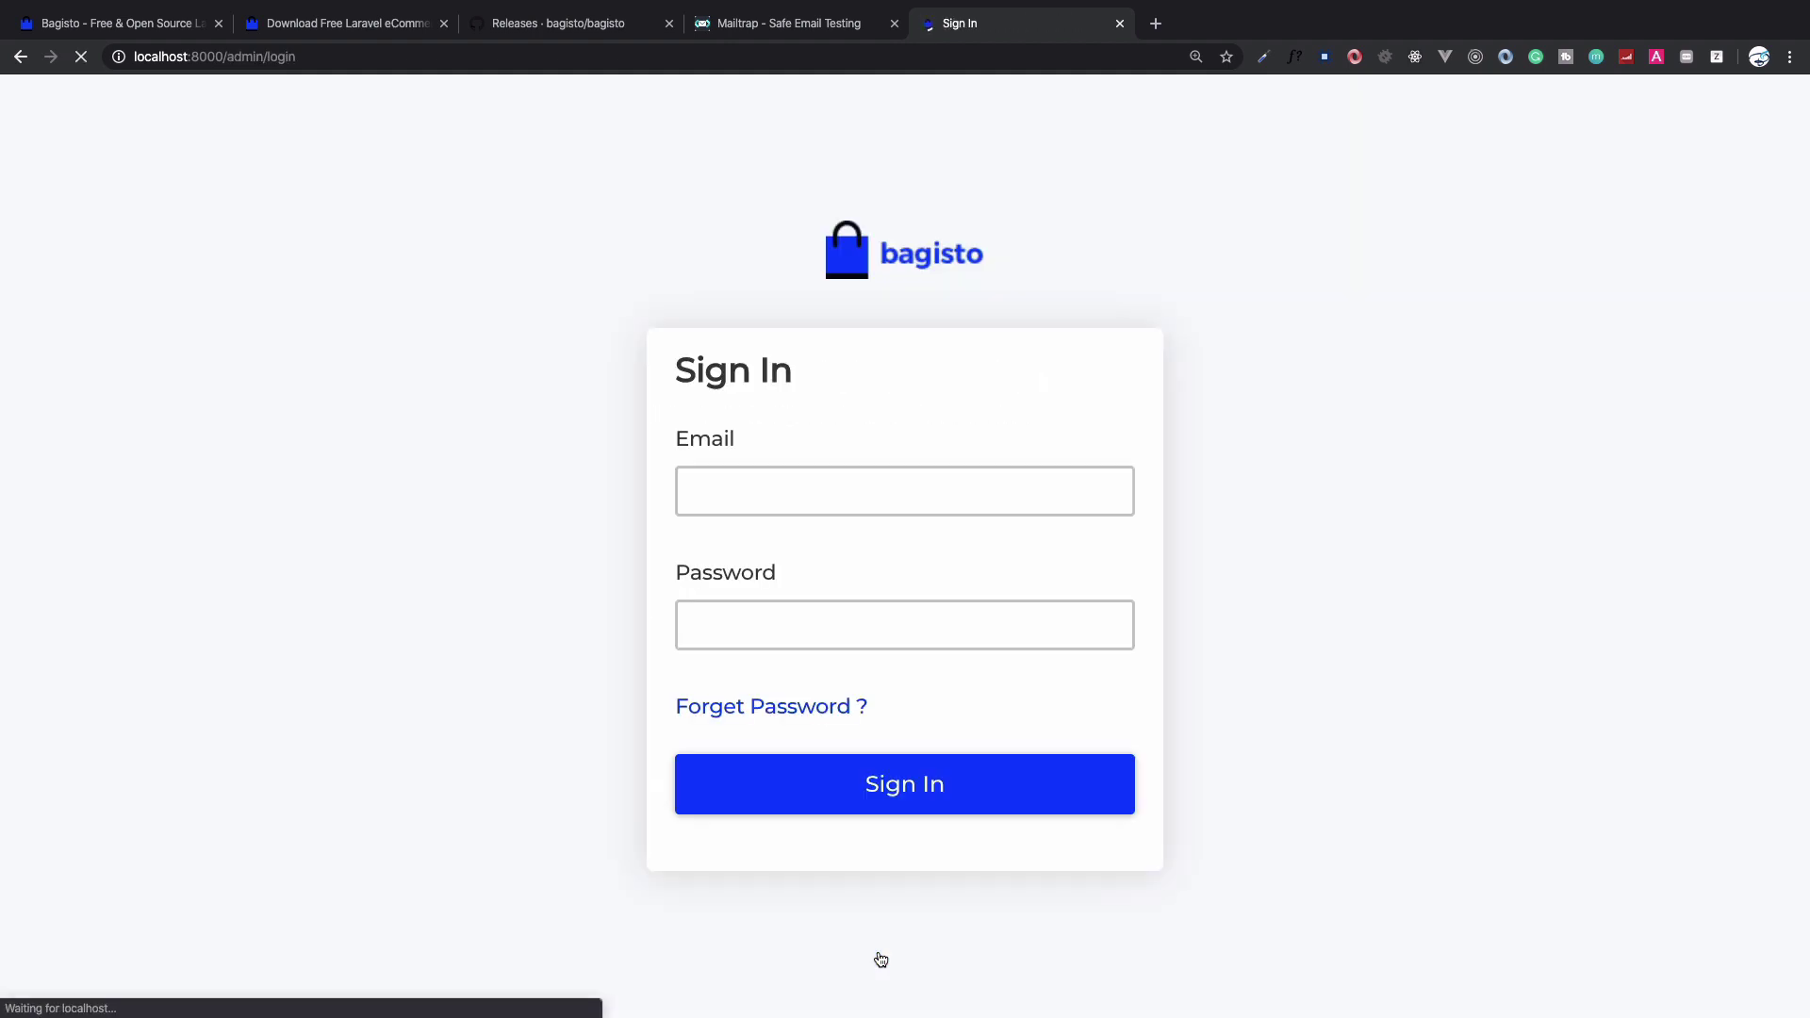
{"action": "left_click", "coordinate": [929, 514]}
{"action": "key", "text": "ctrl+a"}
{"action": "type", "text": "ad"}
{"action": "key", "text": "Down"}
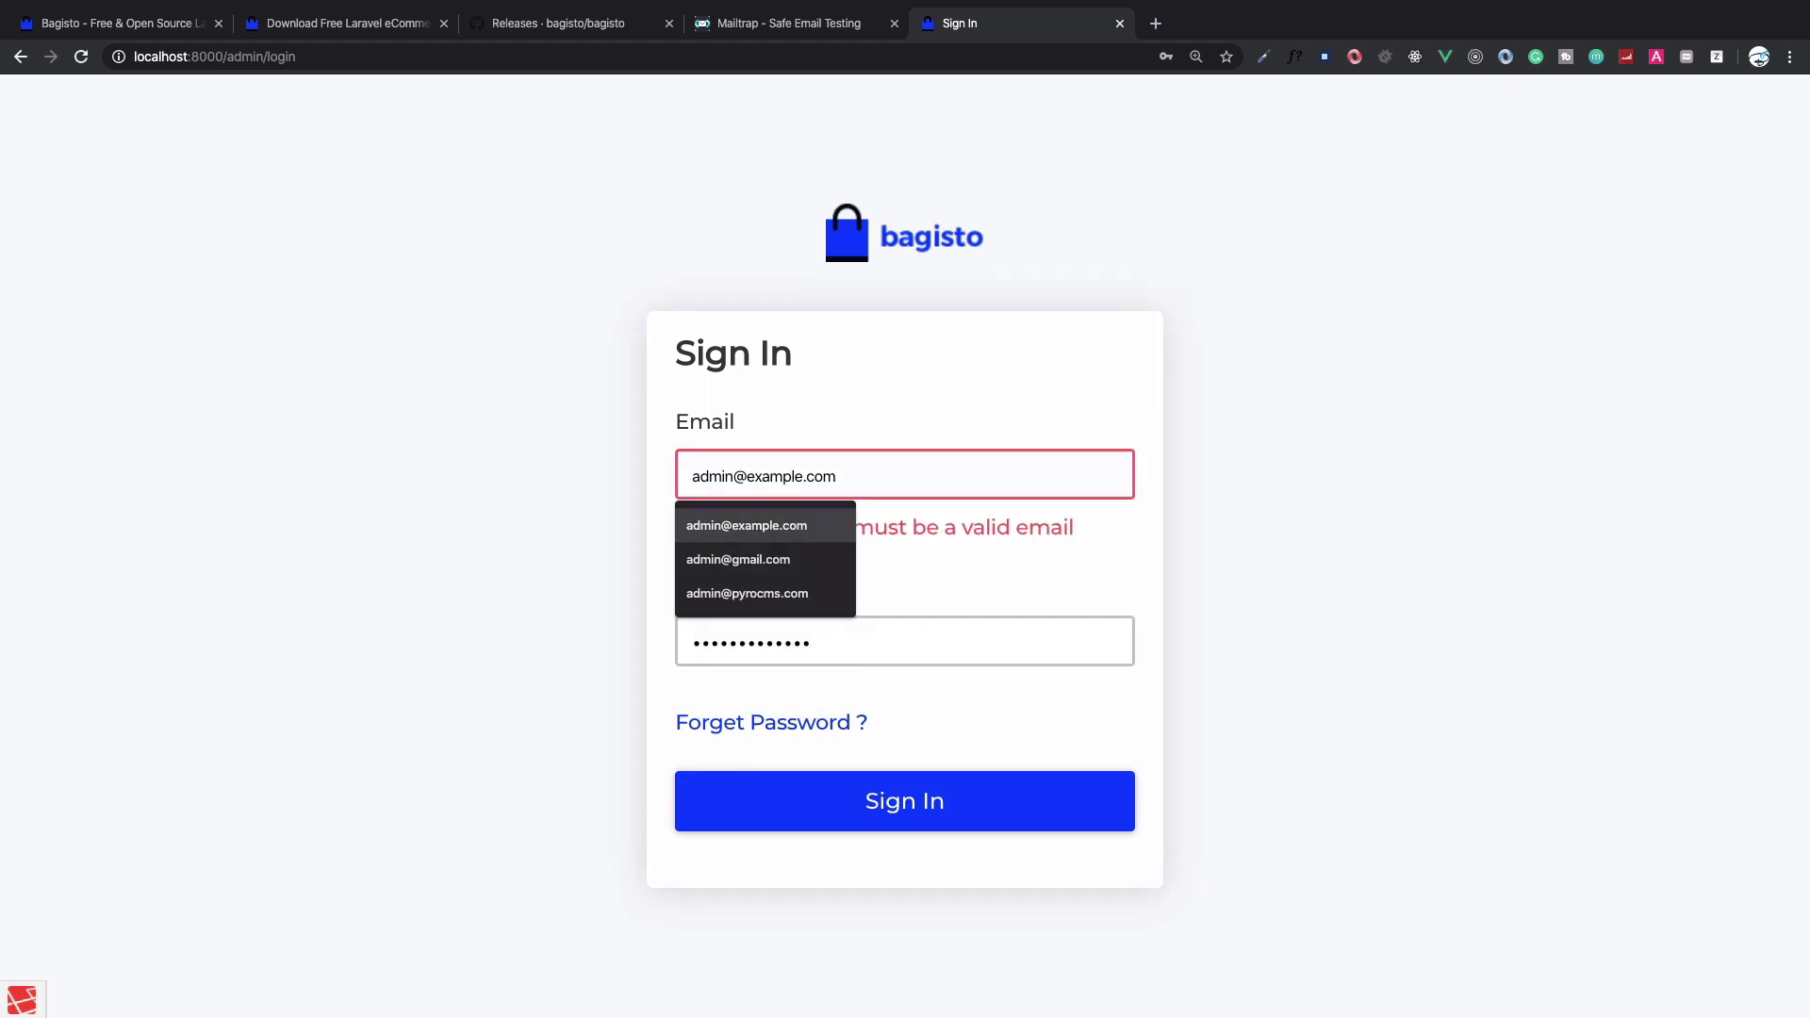
{"action": "key", "text": "Return"}
{"action": "key", "text": "Tab"}
{"action": "type", "text": "admin1"}
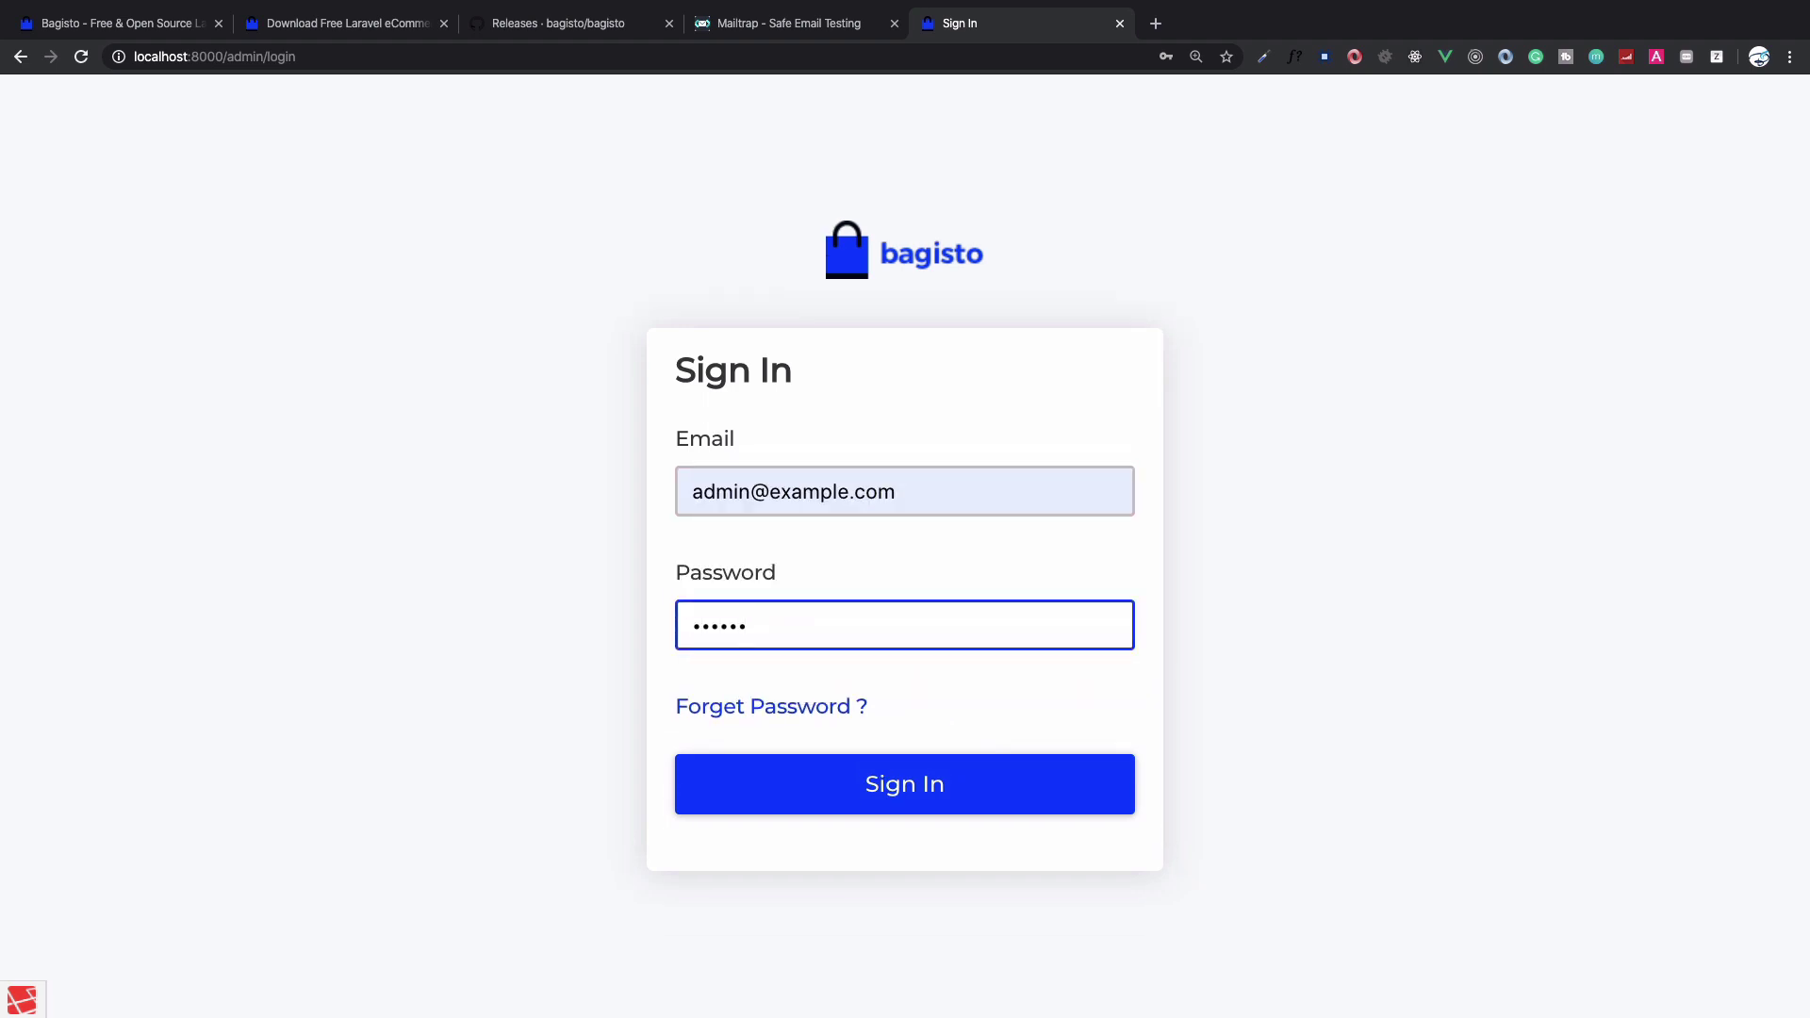
{"action": "key", "text": "Return"}
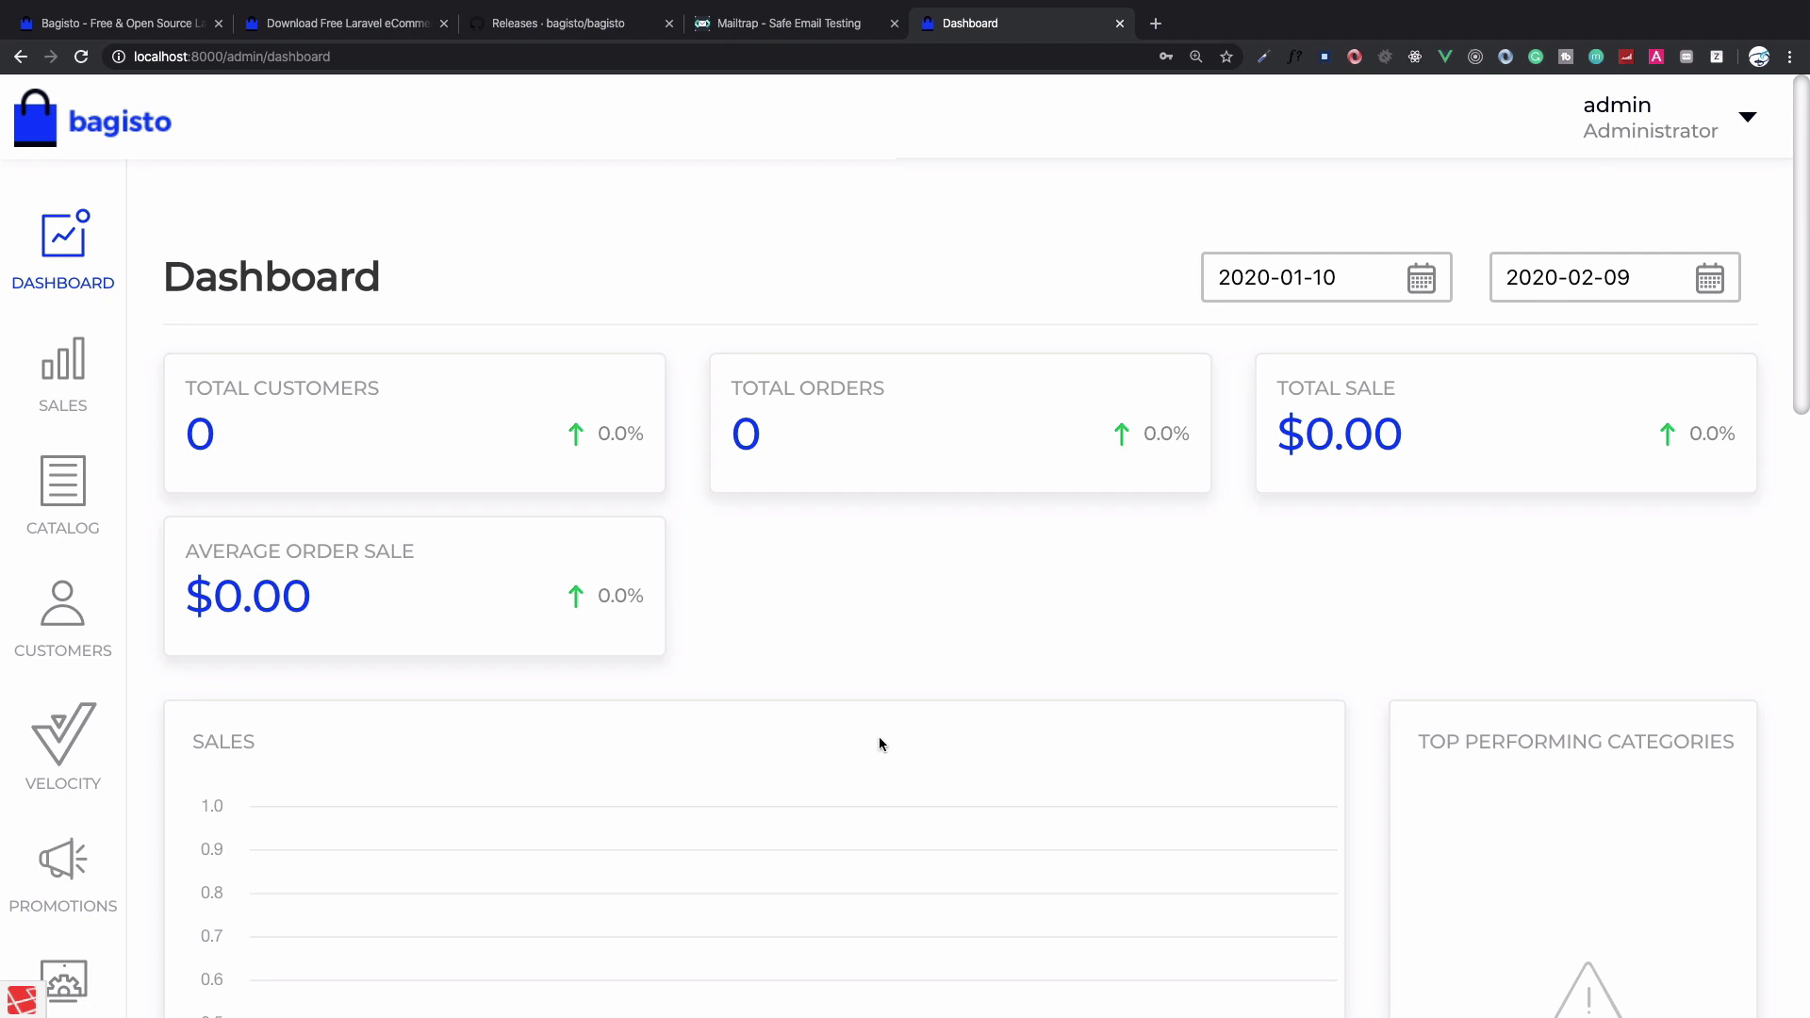
Scroll through the dashboard's zero totals and the sidebar sections, including Velocity
{"action": "scroll", "coordinate": [301, 657], "scroll_direction": "up", "scroll_amount": 5}
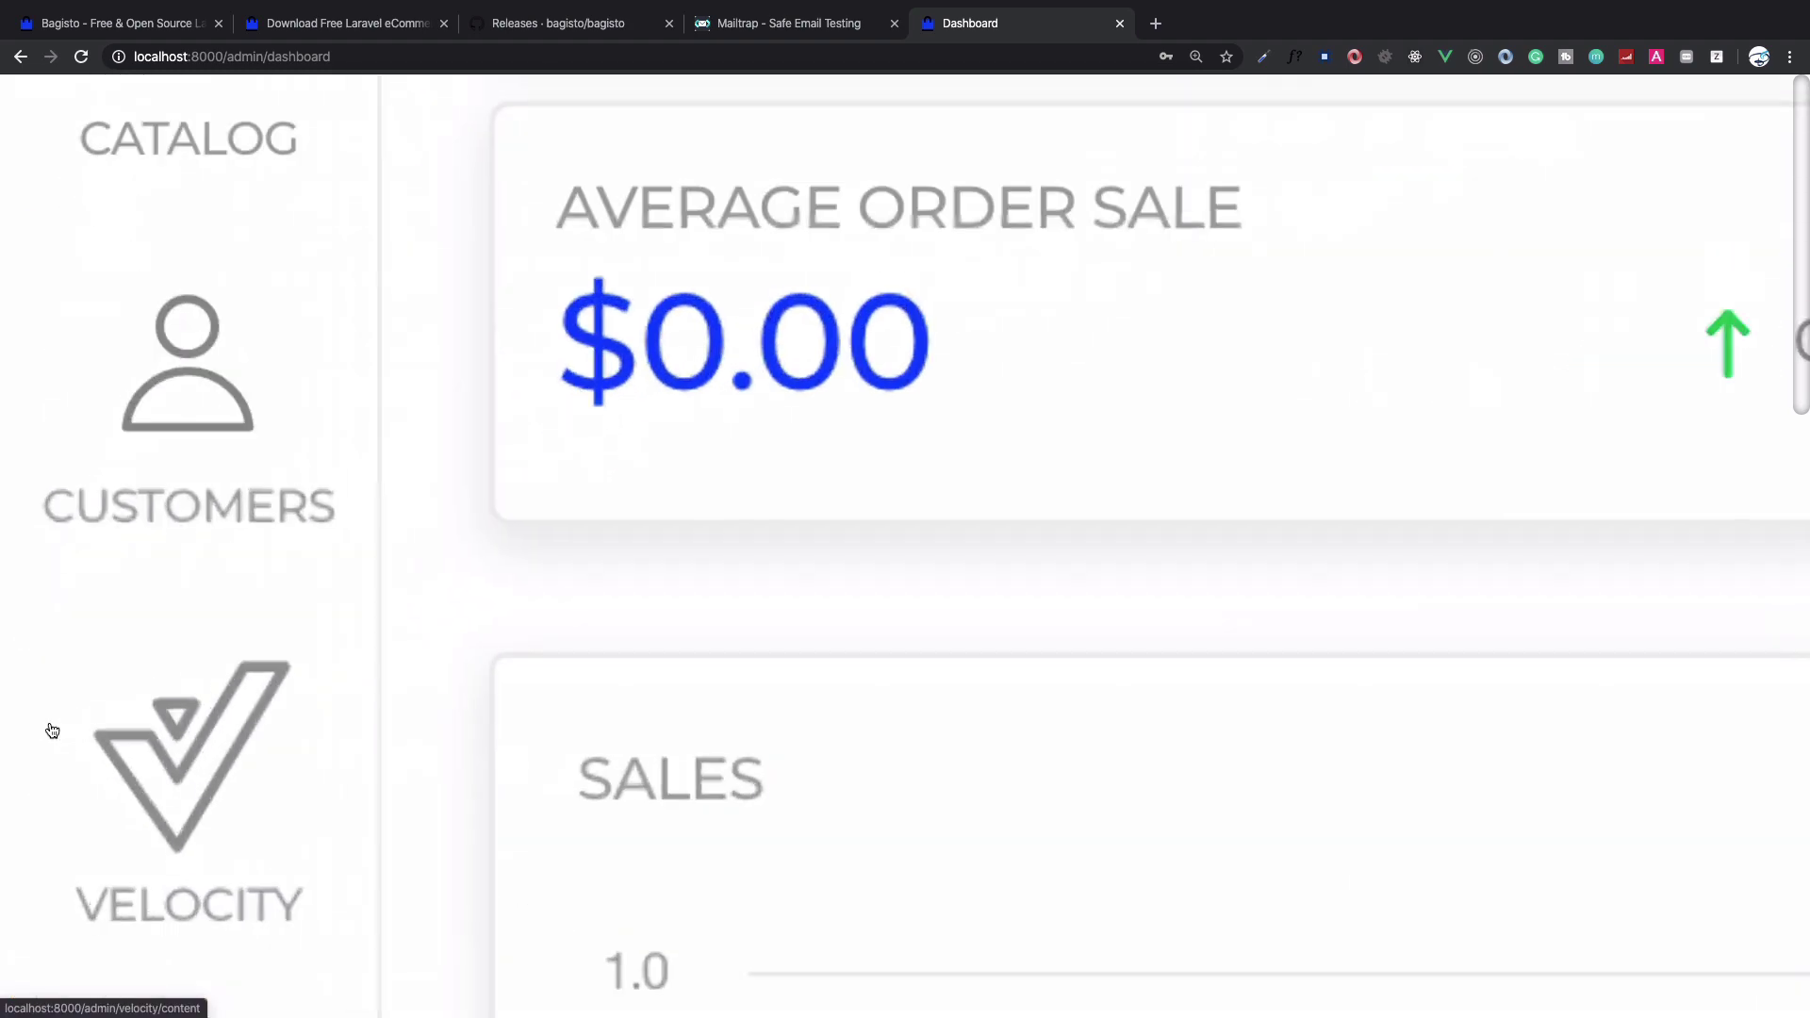
{"action": "scroll", "coordinate": [355, 641], "scroll_direction": "down", "scroll_amount": 3}
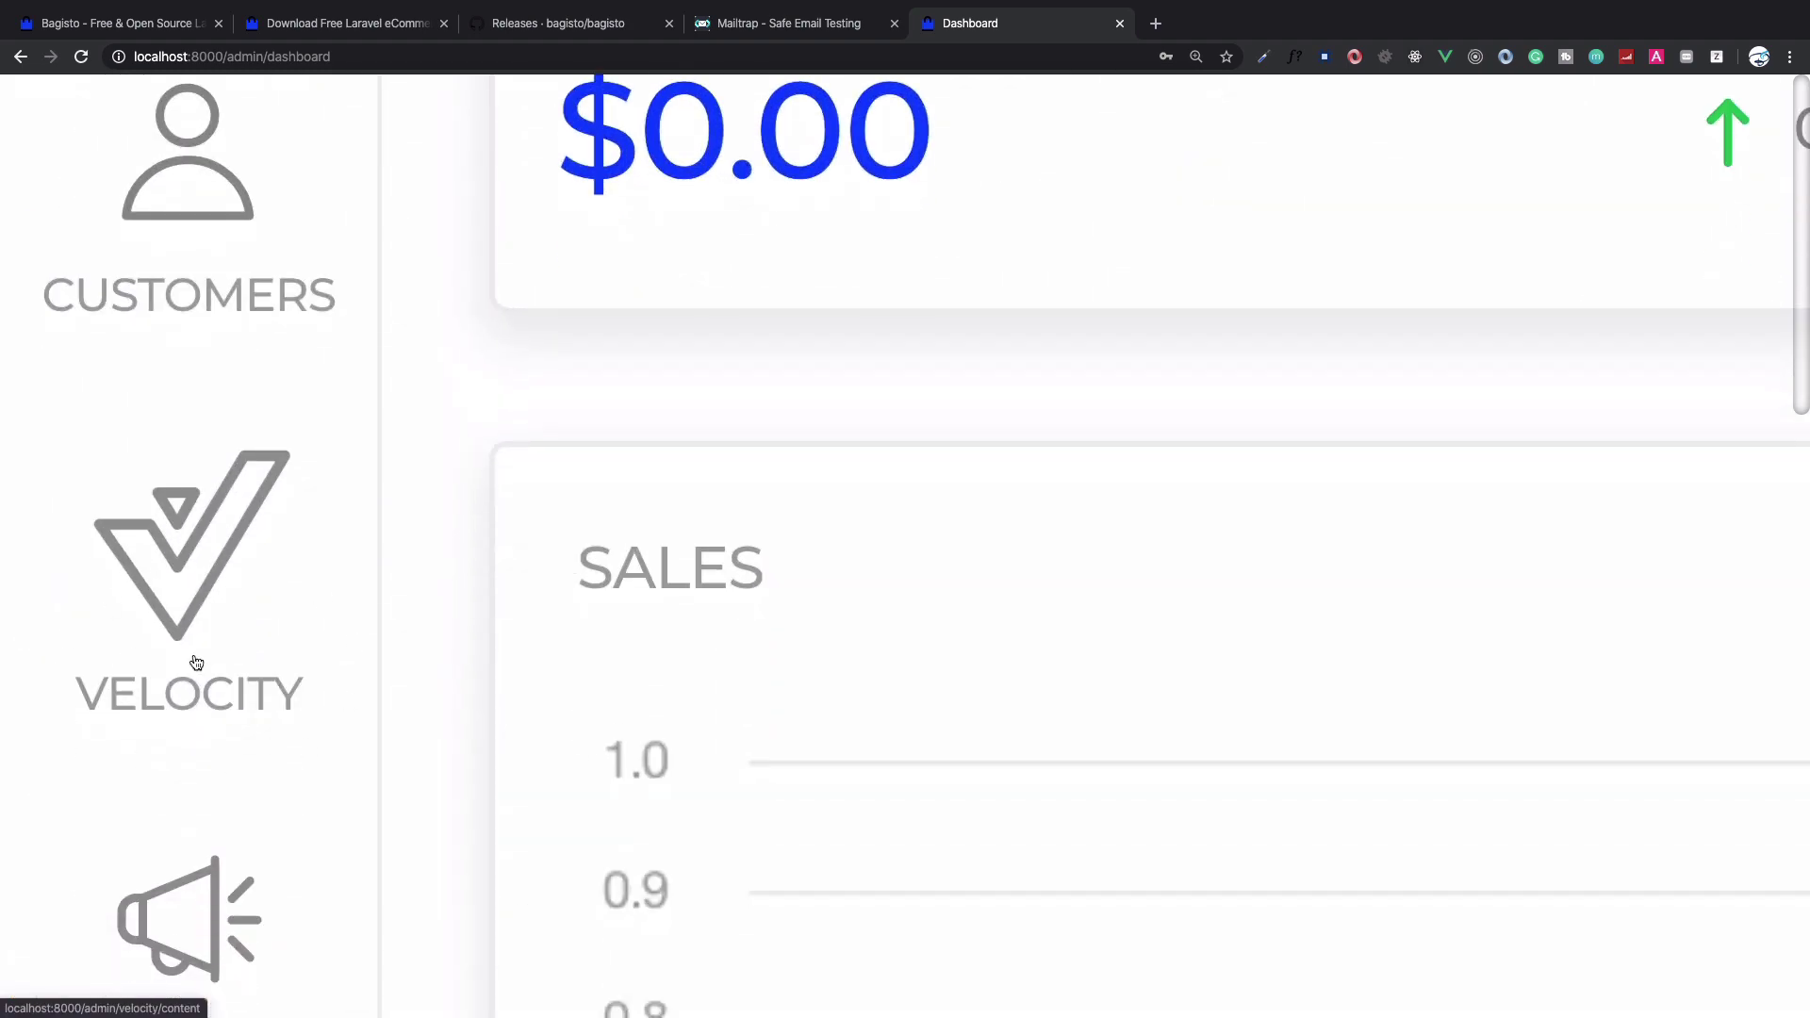
{"action": "scroll", "coordinate": [288, 625], "scroll_direction": "down", "scroll_amount": 5}
{"action": "scroll", "coordinate": [303, 609], "scroll_direction": "down", "scroll_amount": 3}
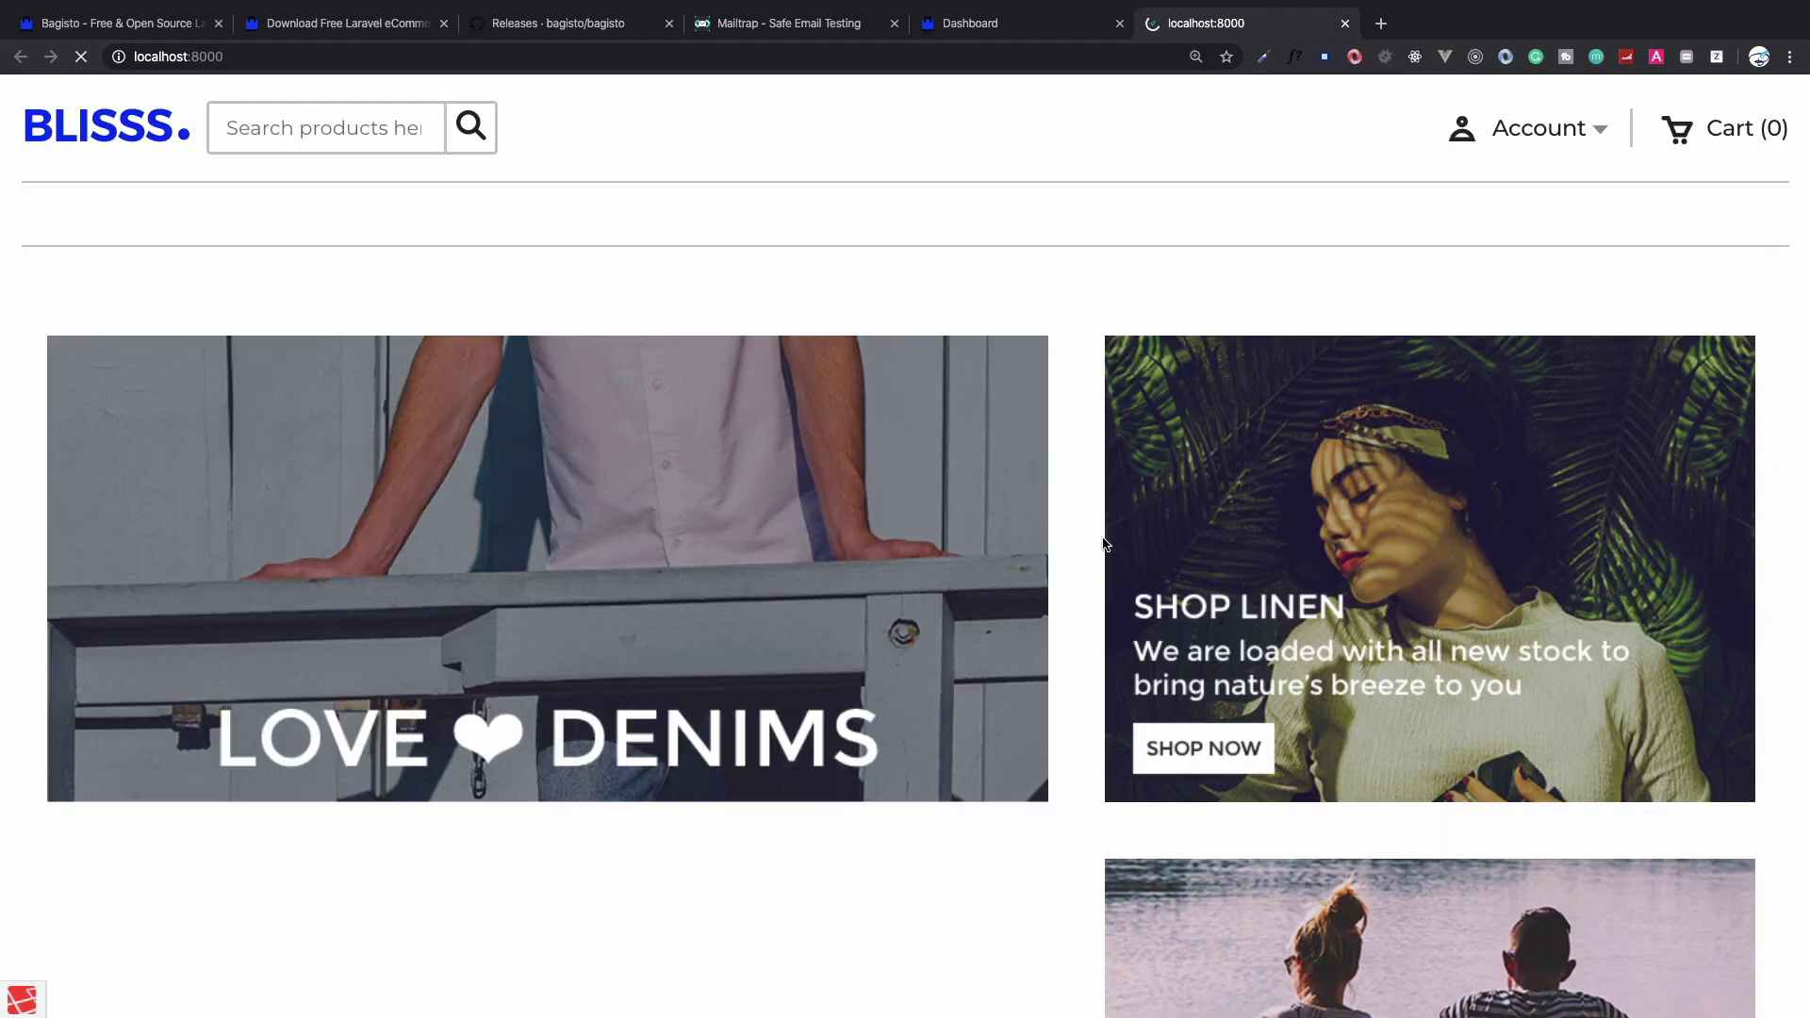
Scroll through the BLISSS storefront homepage, then go back to the admin tab
{"action": "scroll", "coordinate": [1105, 545], "scroll_direction": "down", "scroll_amount": 6}
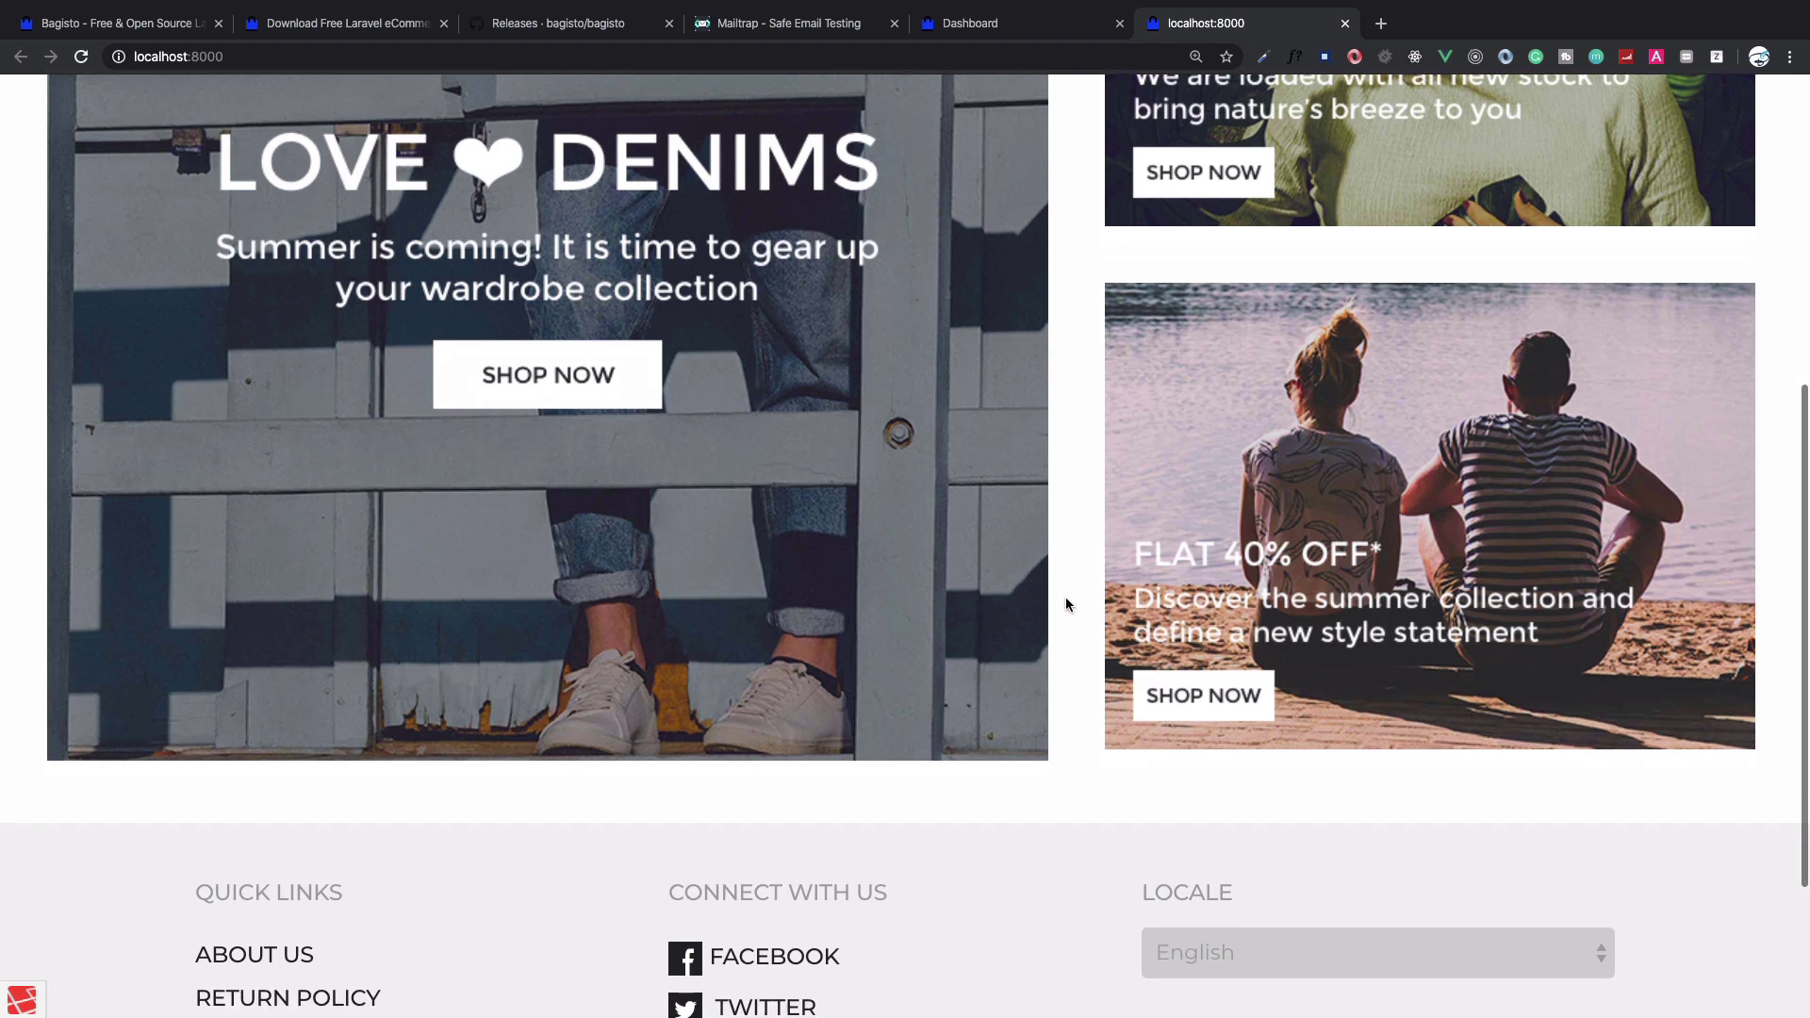
{"action": "scroll", "coordinate": [1066, 601], "scroll_direction": "down", "scroll_amount": 3}
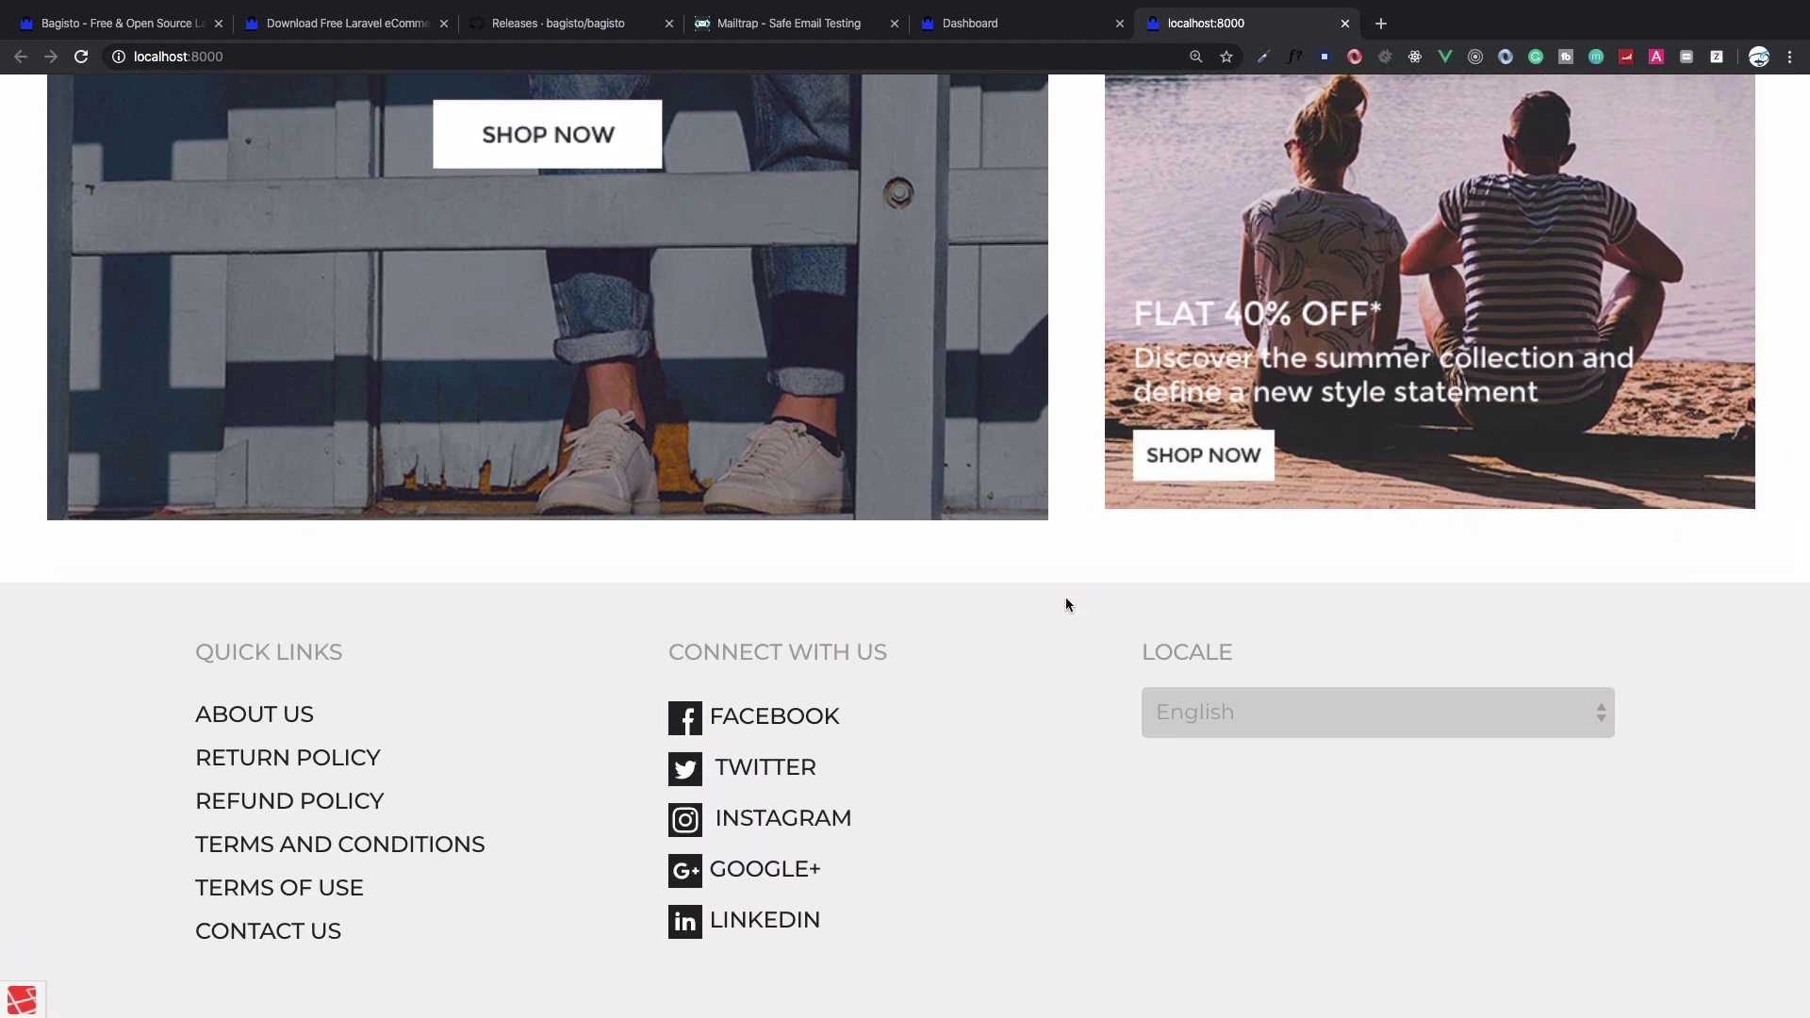
{"action": "scroll", "coordinate": [1066, 604], "scroll_direction": "up", "scroll_amount": 7}
{"action": "scroll", "coordinate": [1065, 597], "scroll_direction": "up", "scroll_amount": 2}
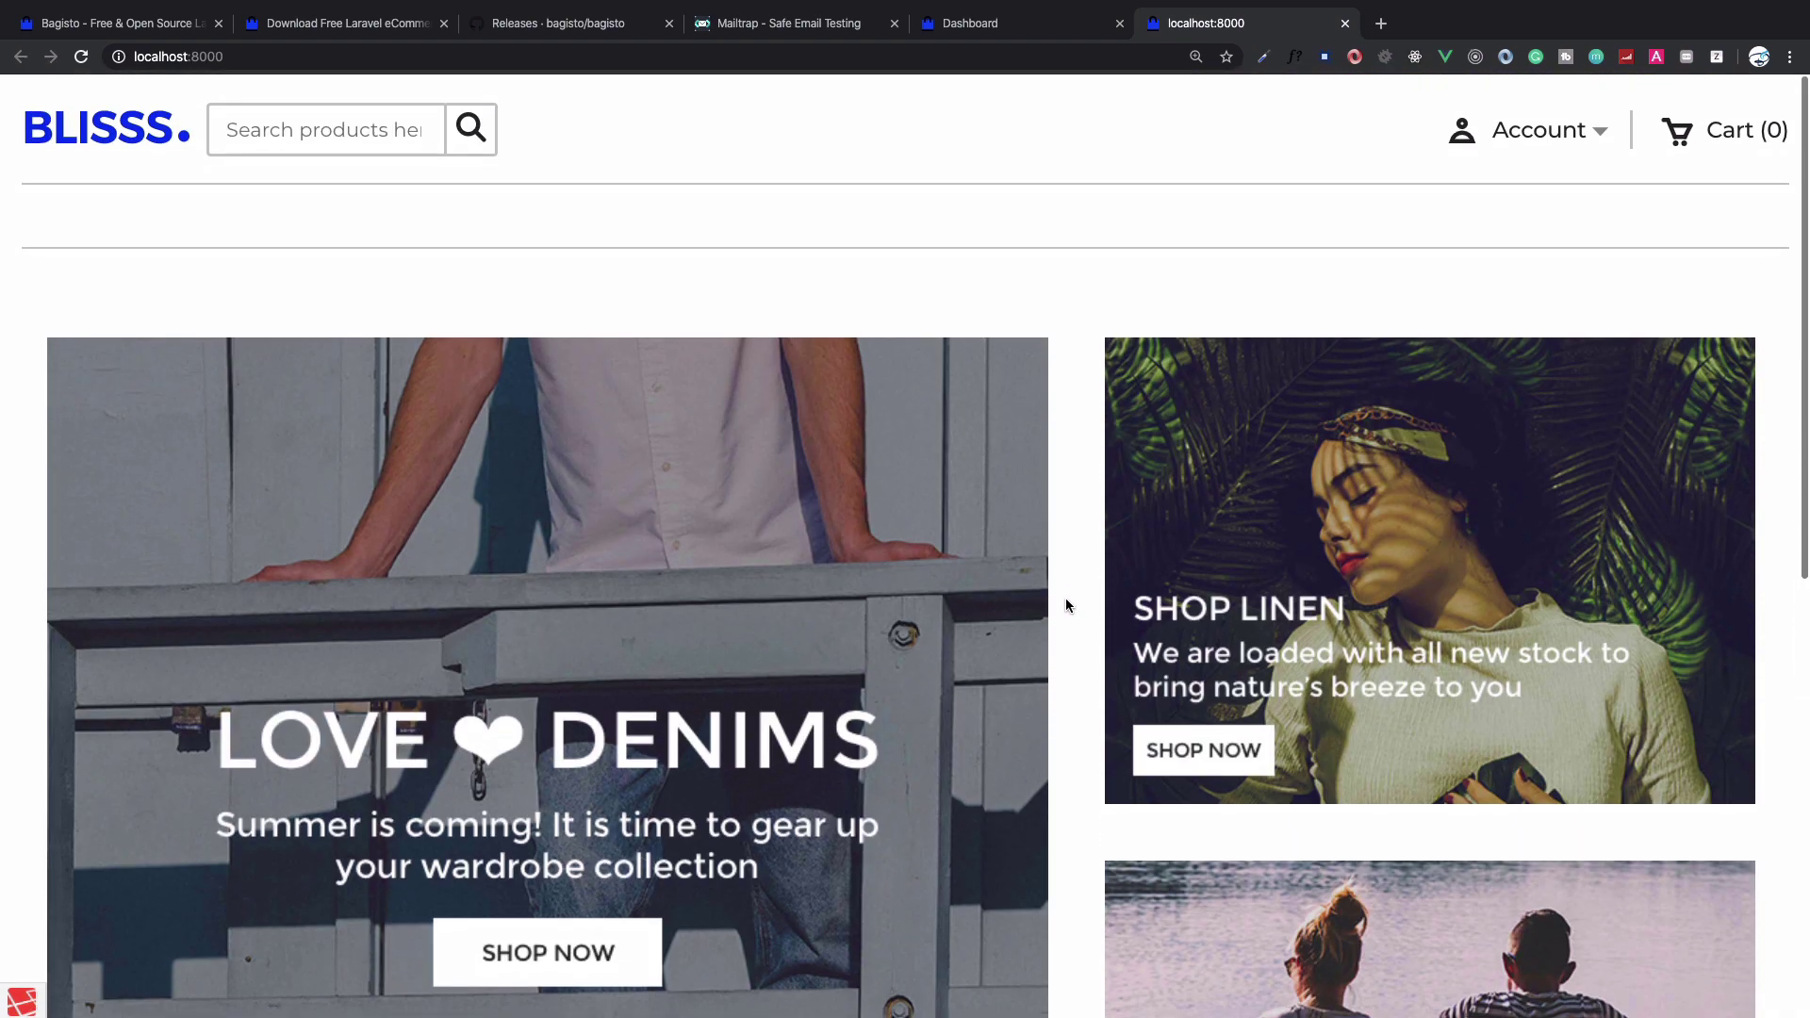
{"action": "key", "text": "ctrl+shift+Tab"}
{"action": "scroll", "coordinate": [95, 900], "scroll_direction": "down", "scroll_amount": 5}
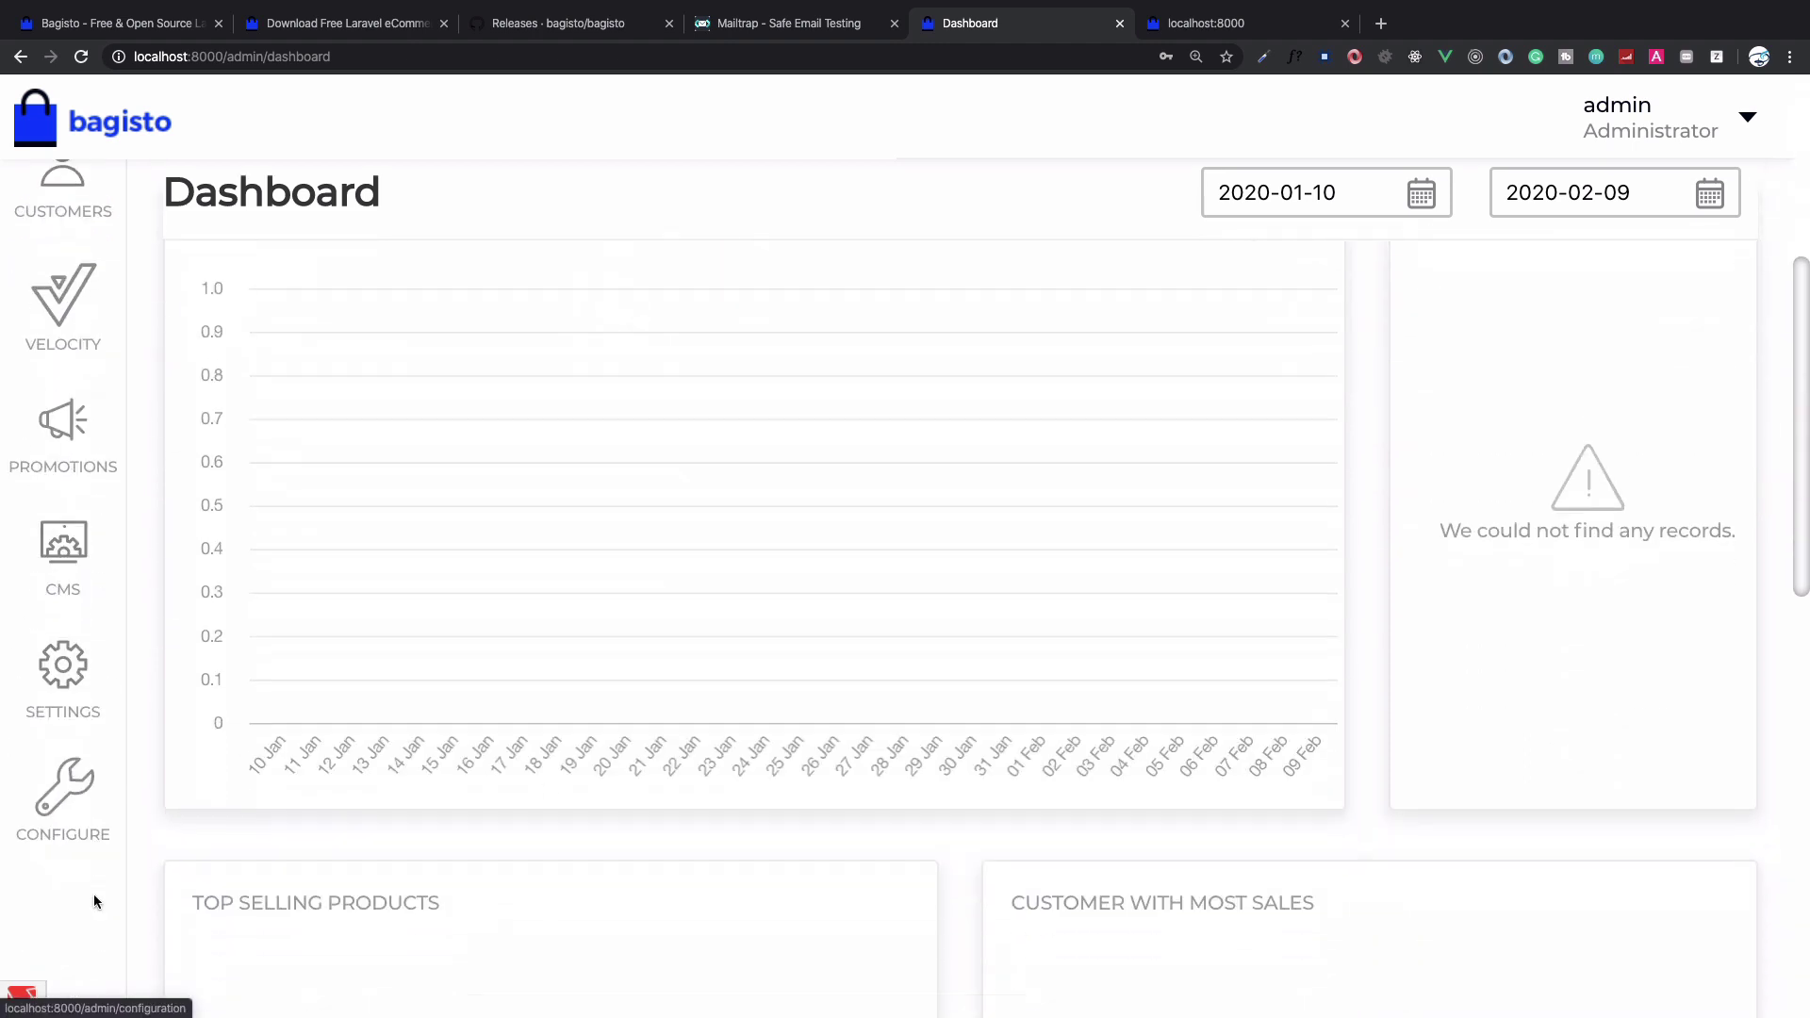
Edit the Default channel and switch its theme to Velocity
{"action": "left_click", "coordinate": [73, 712]}
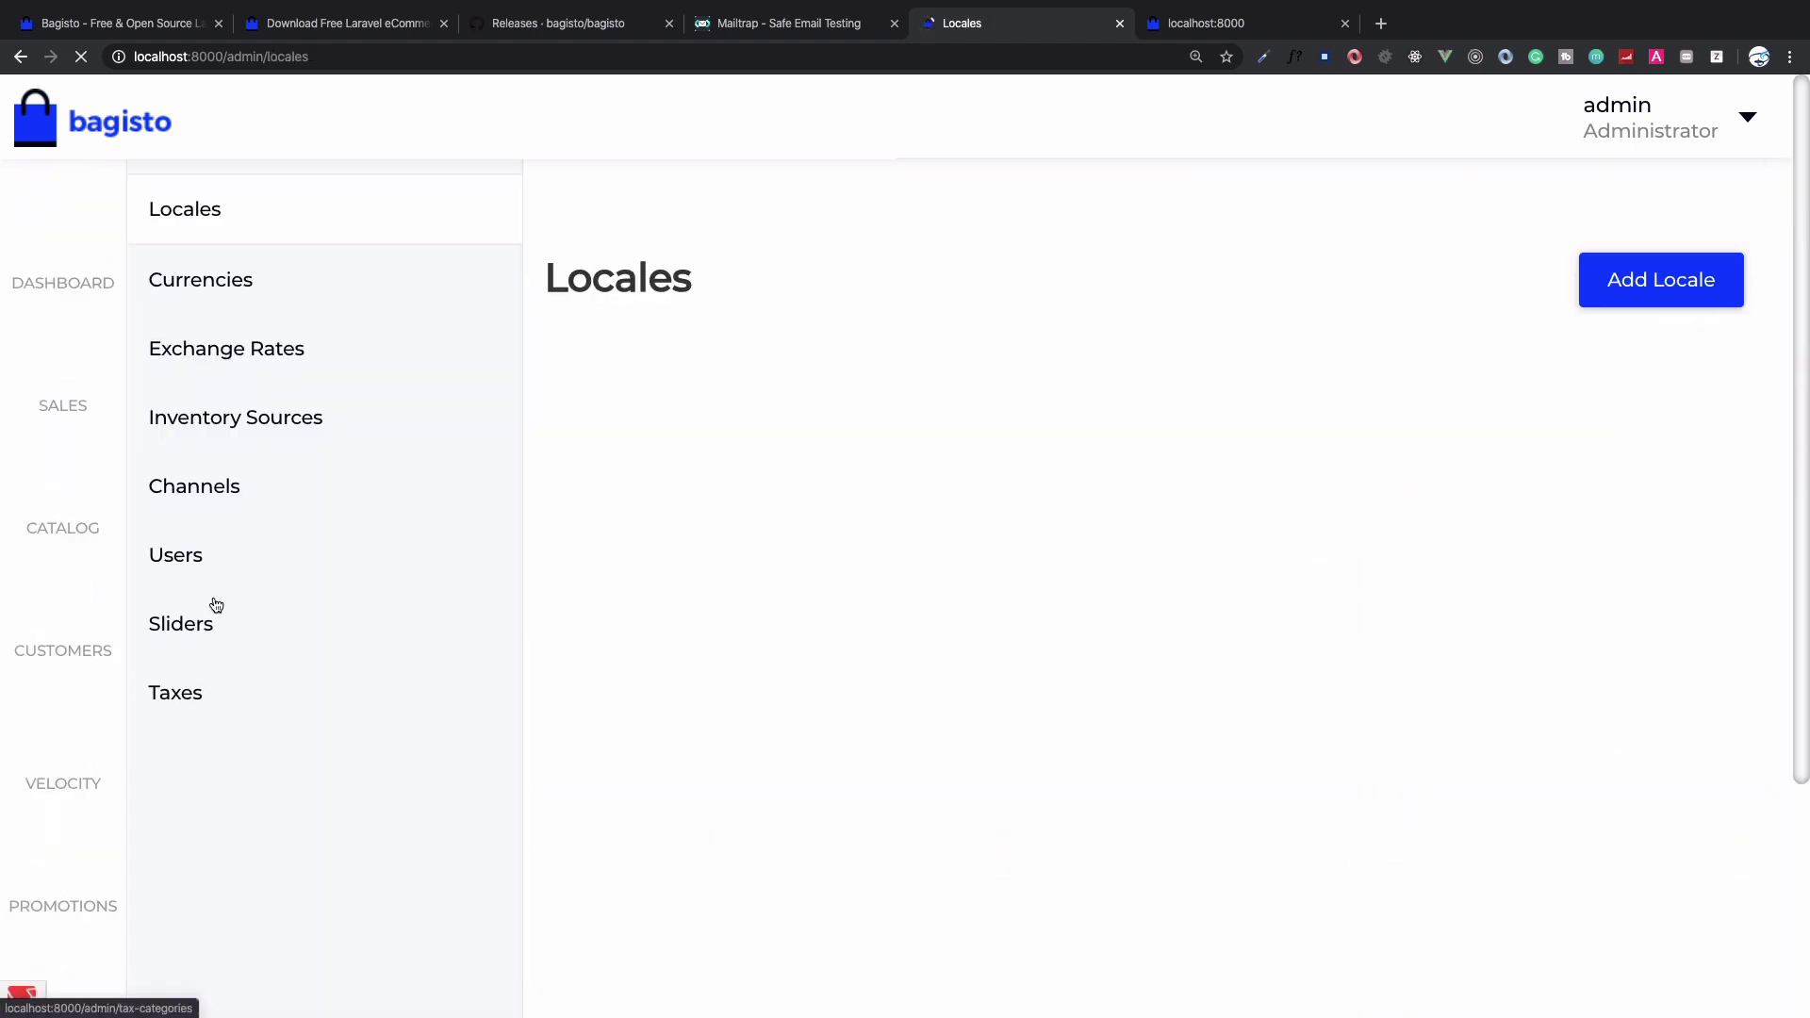
{"action": "left_click", "coordinate": [250, 479]}
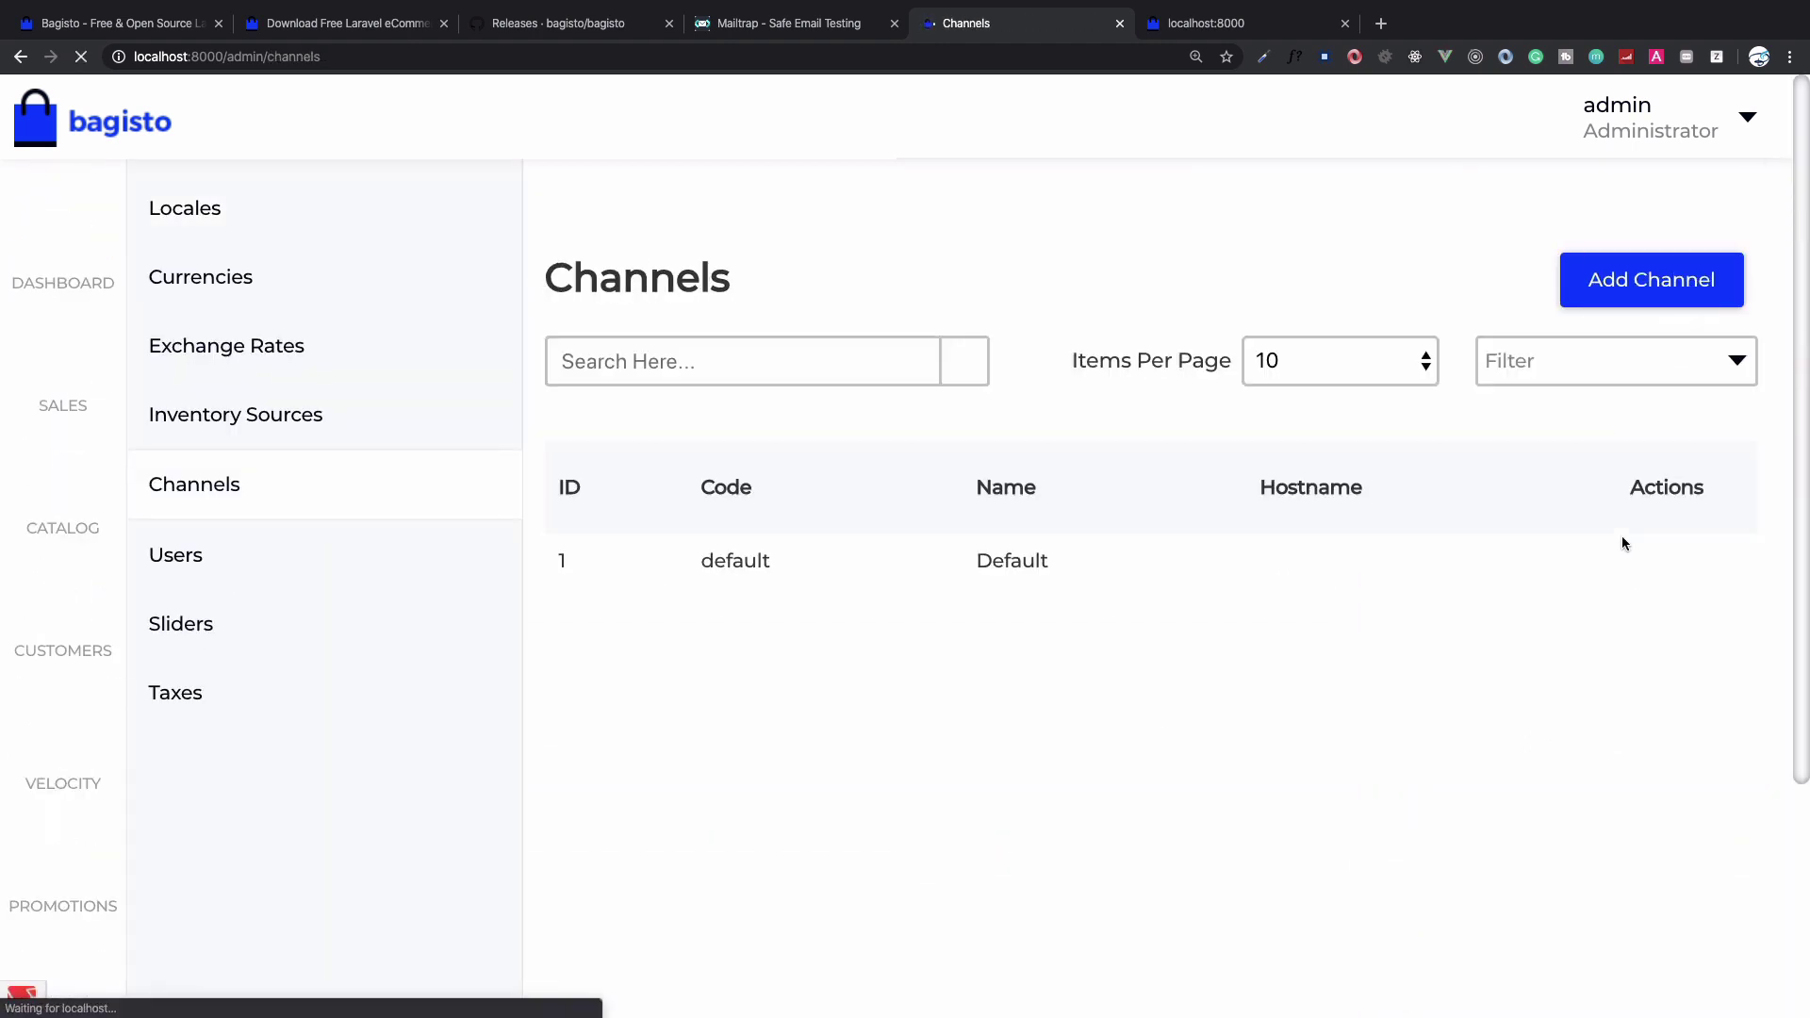
{"action": "left_click", "coordinate": [1641, 577]}
{"action": "scroll", "coordinate": [1131, 661], "scroll_direction": "down", "scroll_amount": 15}
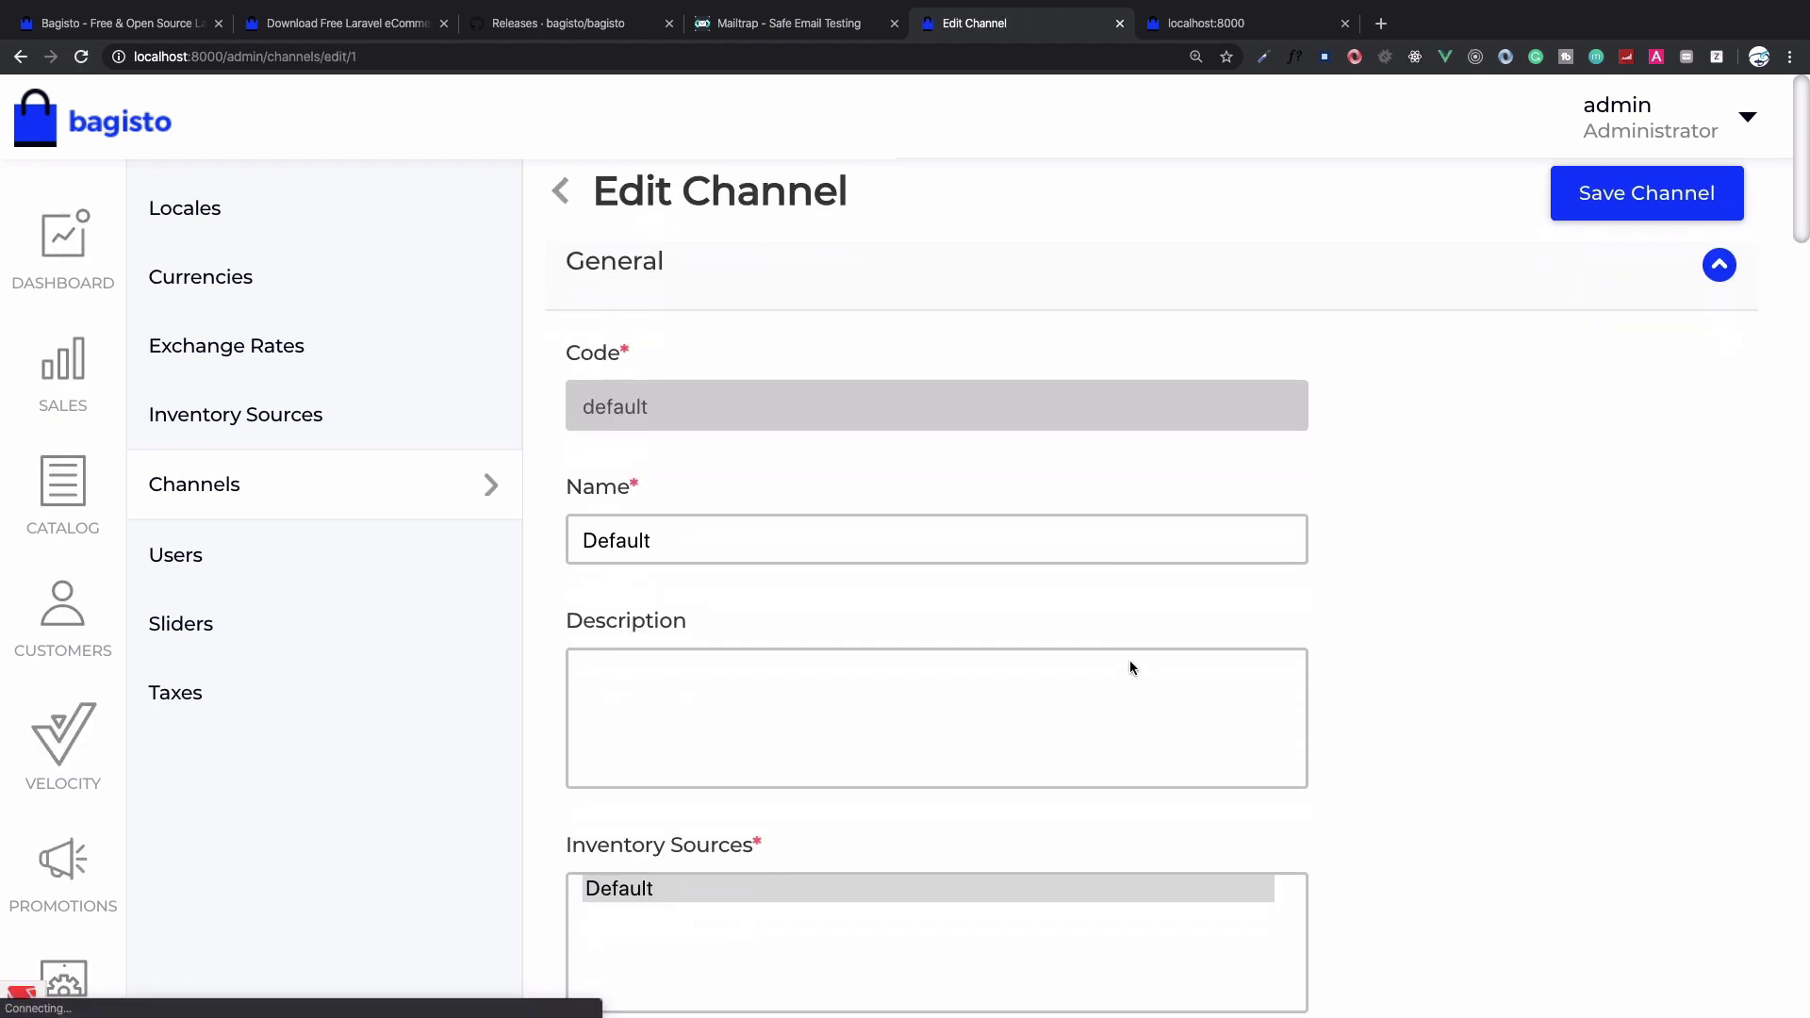
{"action": "scroll", "coordinate": [1132, 668], "scroll_direction": "down", "scroll_amount": 5}
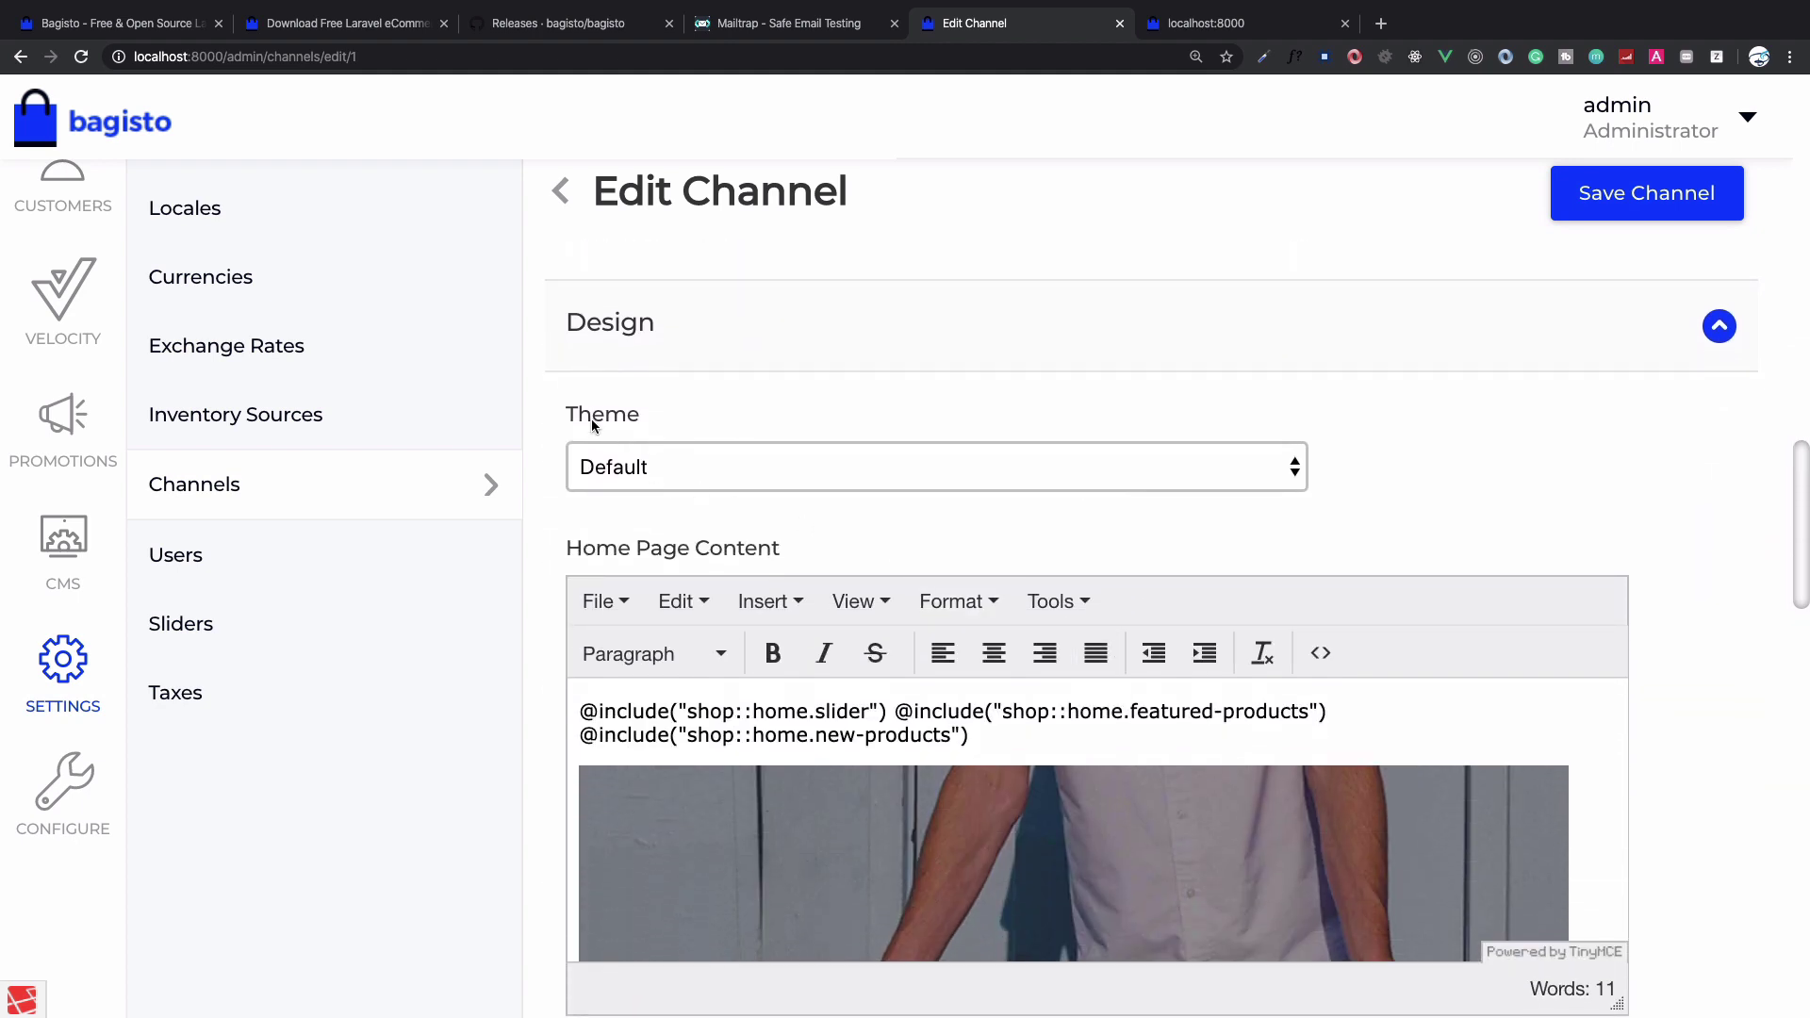
{"action": "left_click", "coordinate": [718, 477]}
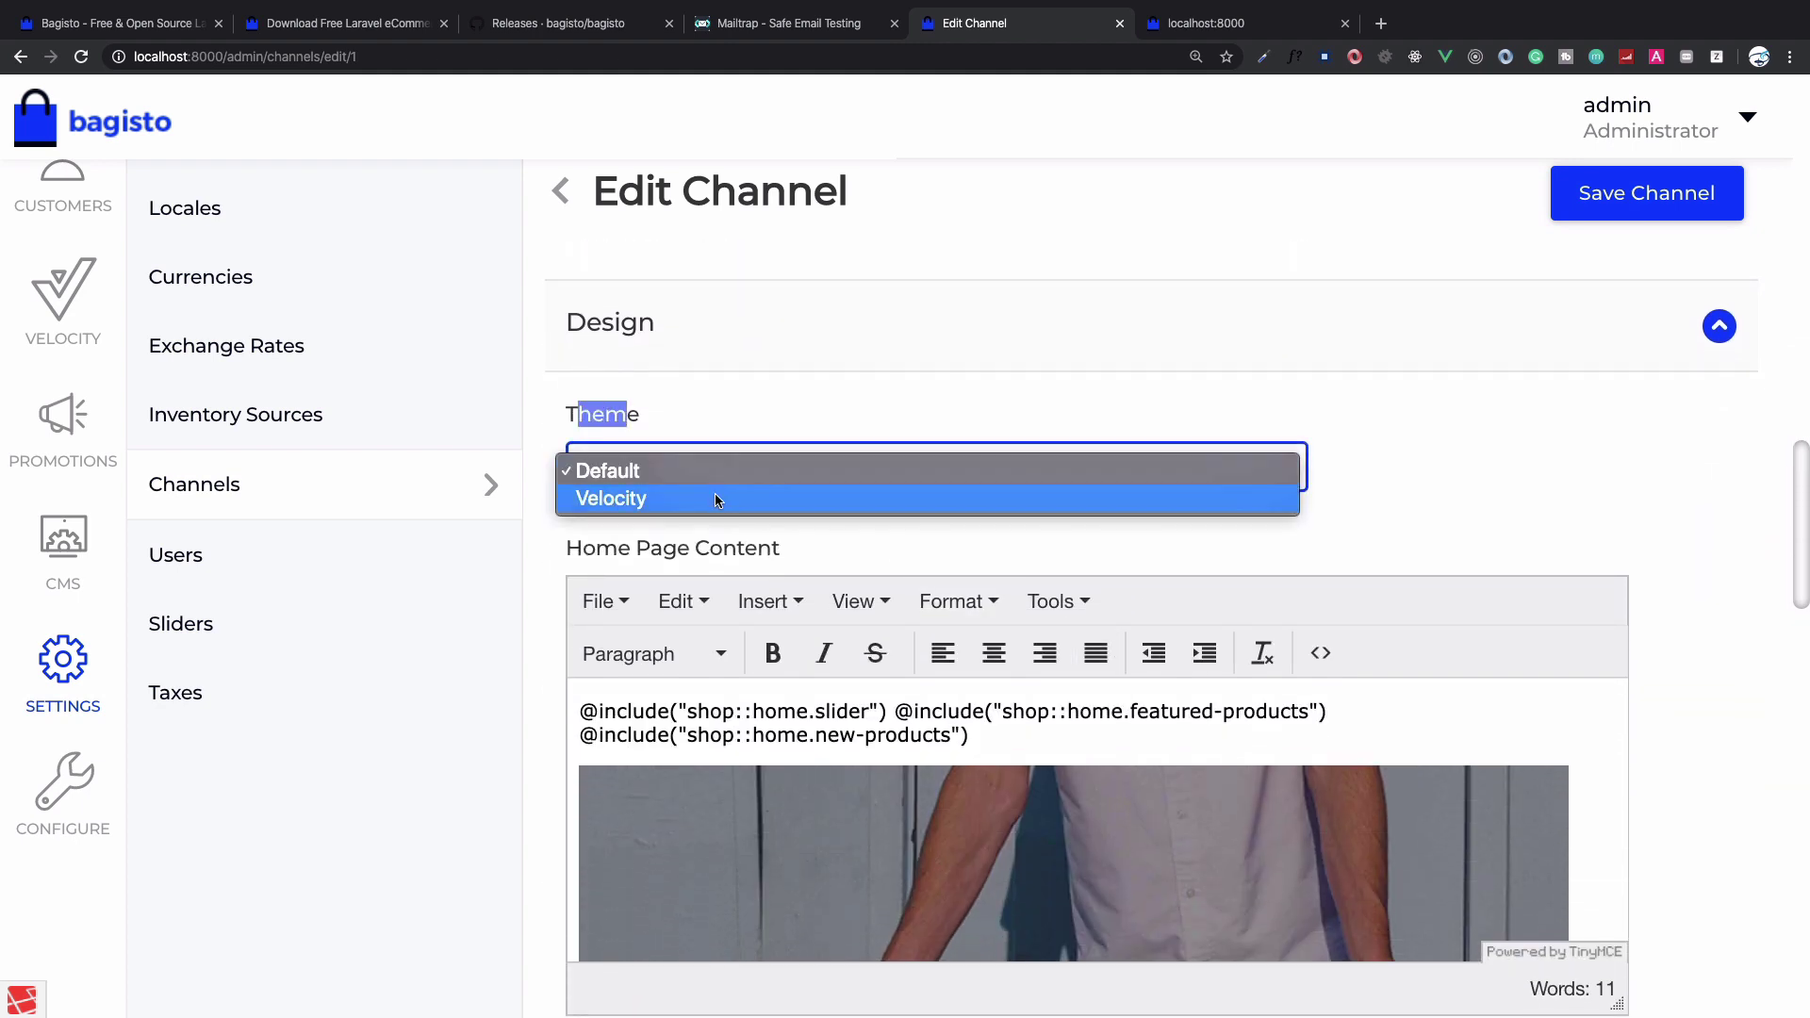
{"action": "left_click", "coordinate": [714, 495]}
{"action": "left_click", "coordinate": [803, 411]}
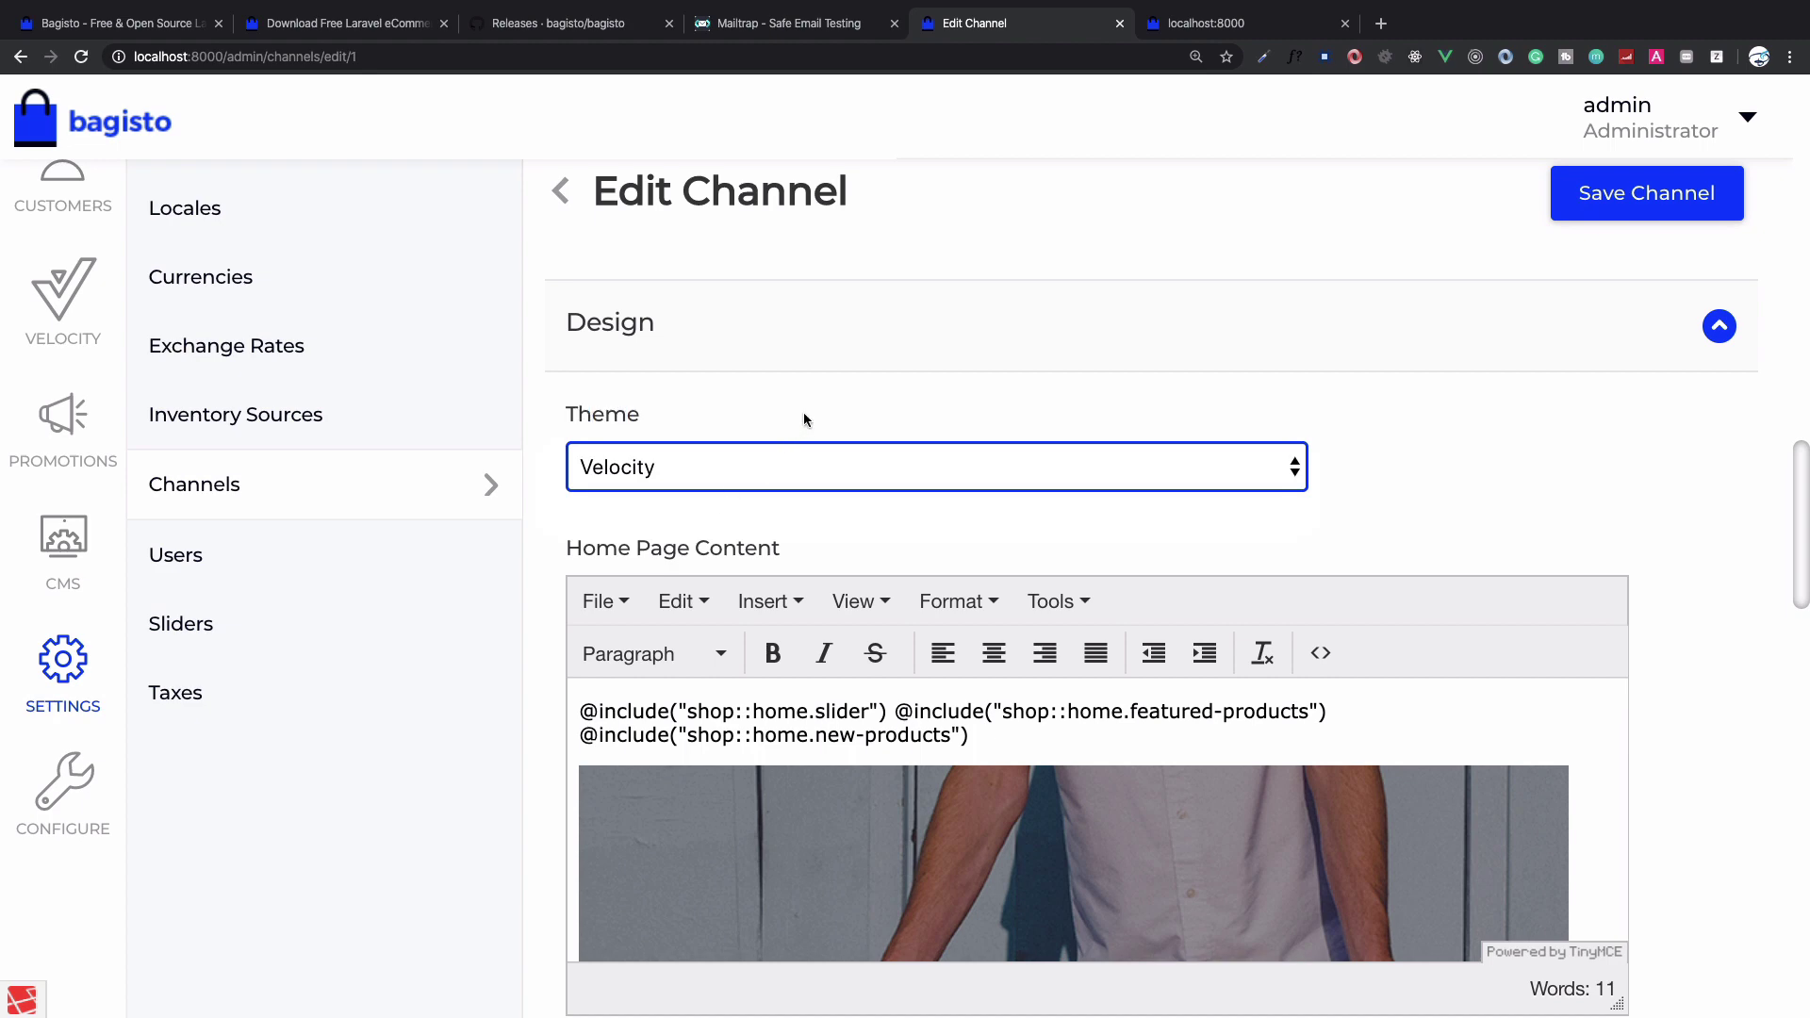
{"action": "left_click", "coordinate": [1602, 209]}
Set meta title, description and keywords to 'My Shop' and save the channel
{"action": "scroll", "coordinate": [1540, 490], "scroll_direction": "down", "scroll_amount": 15}
{"action": "scroll", "coordinate": [1108, 684], "scroll_direction": "down", "scroll_amount": 7}
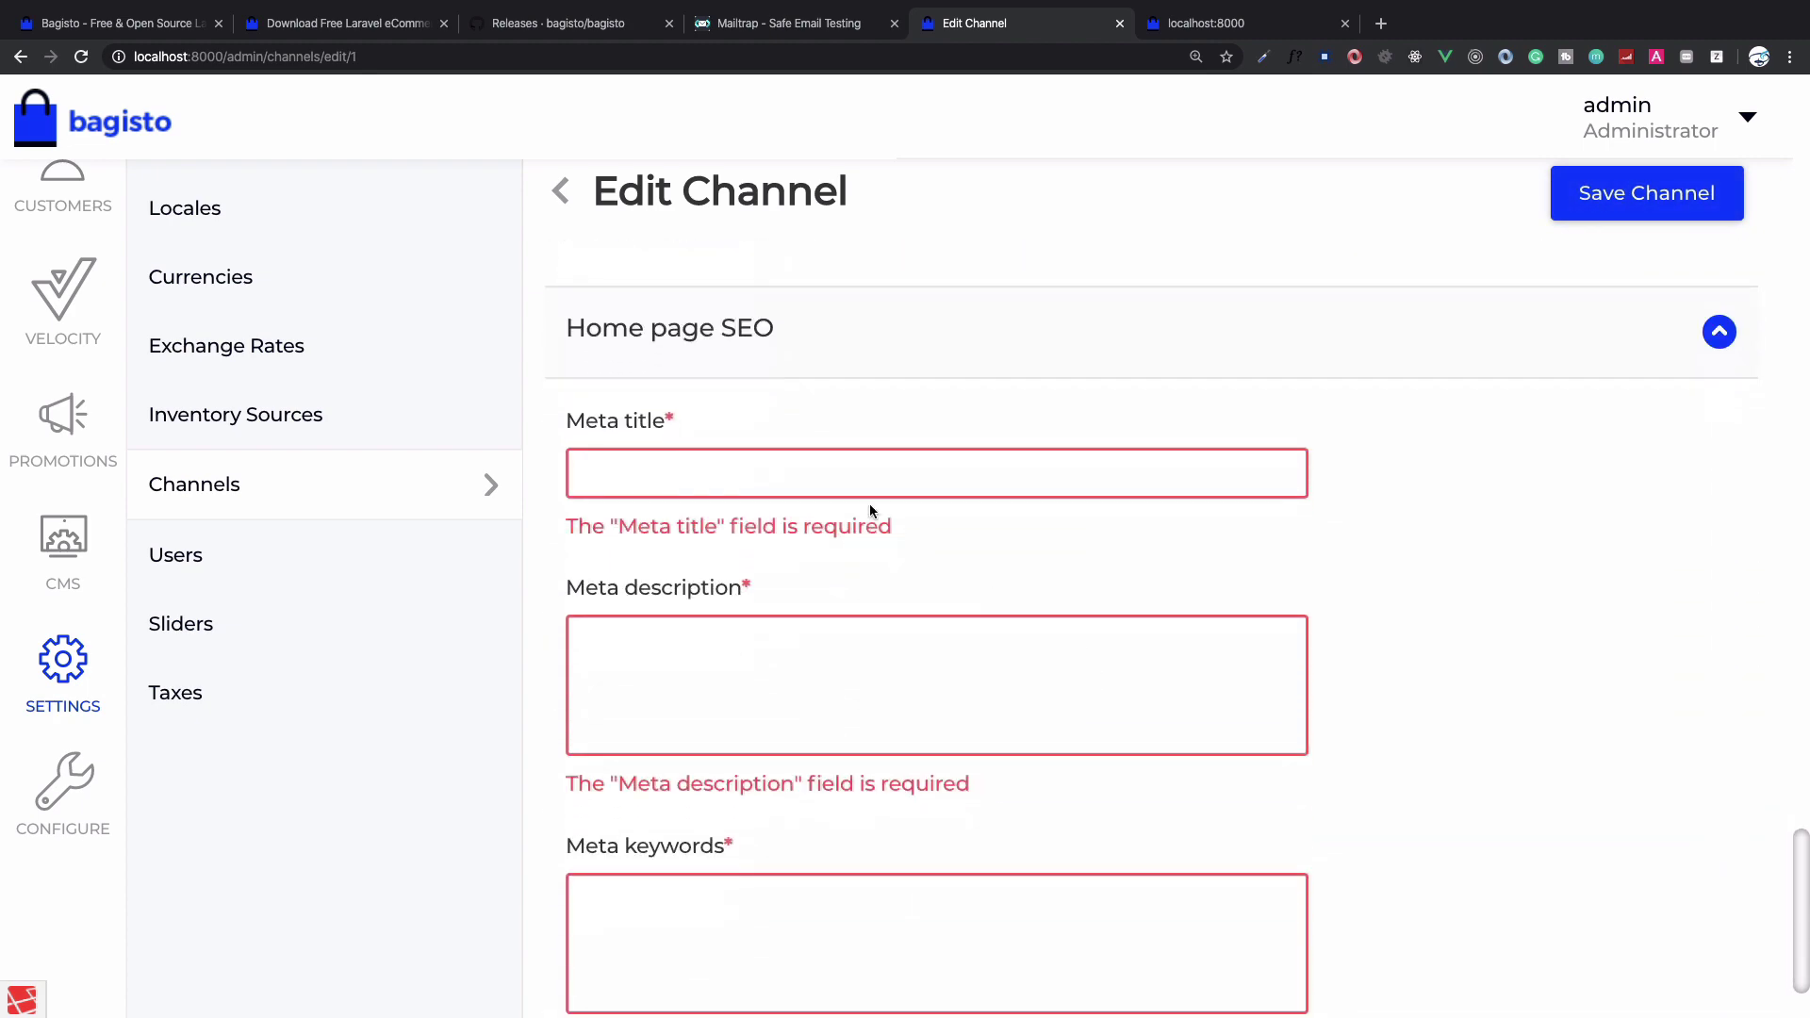
{"action": "left_click", "coordinate": [857, 494]}
{"action": "type", "text": "My Shop"}
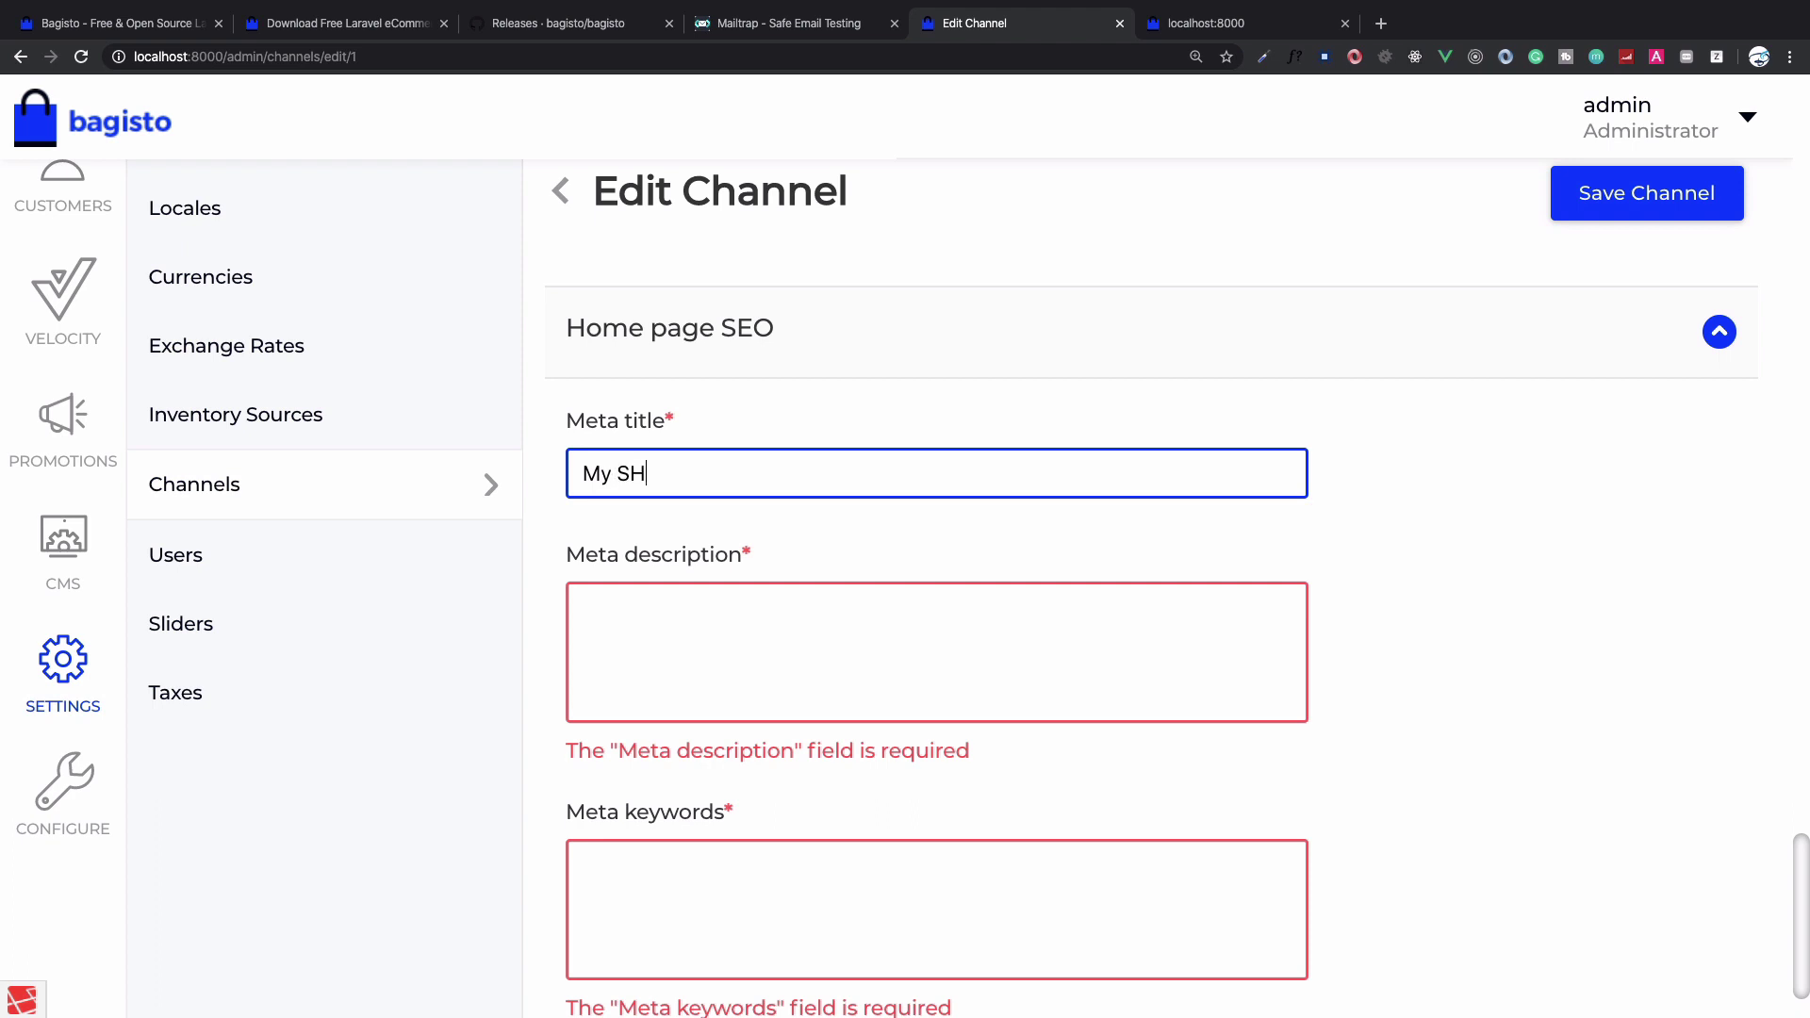
{"action": "key", "text": "ctrl+a"}
{"action": "key", "text": "ctrl+c"}
{"action": "left_click", "coordinate": [585, 612]}
{"action": "key", "text": "ctrl+v"}
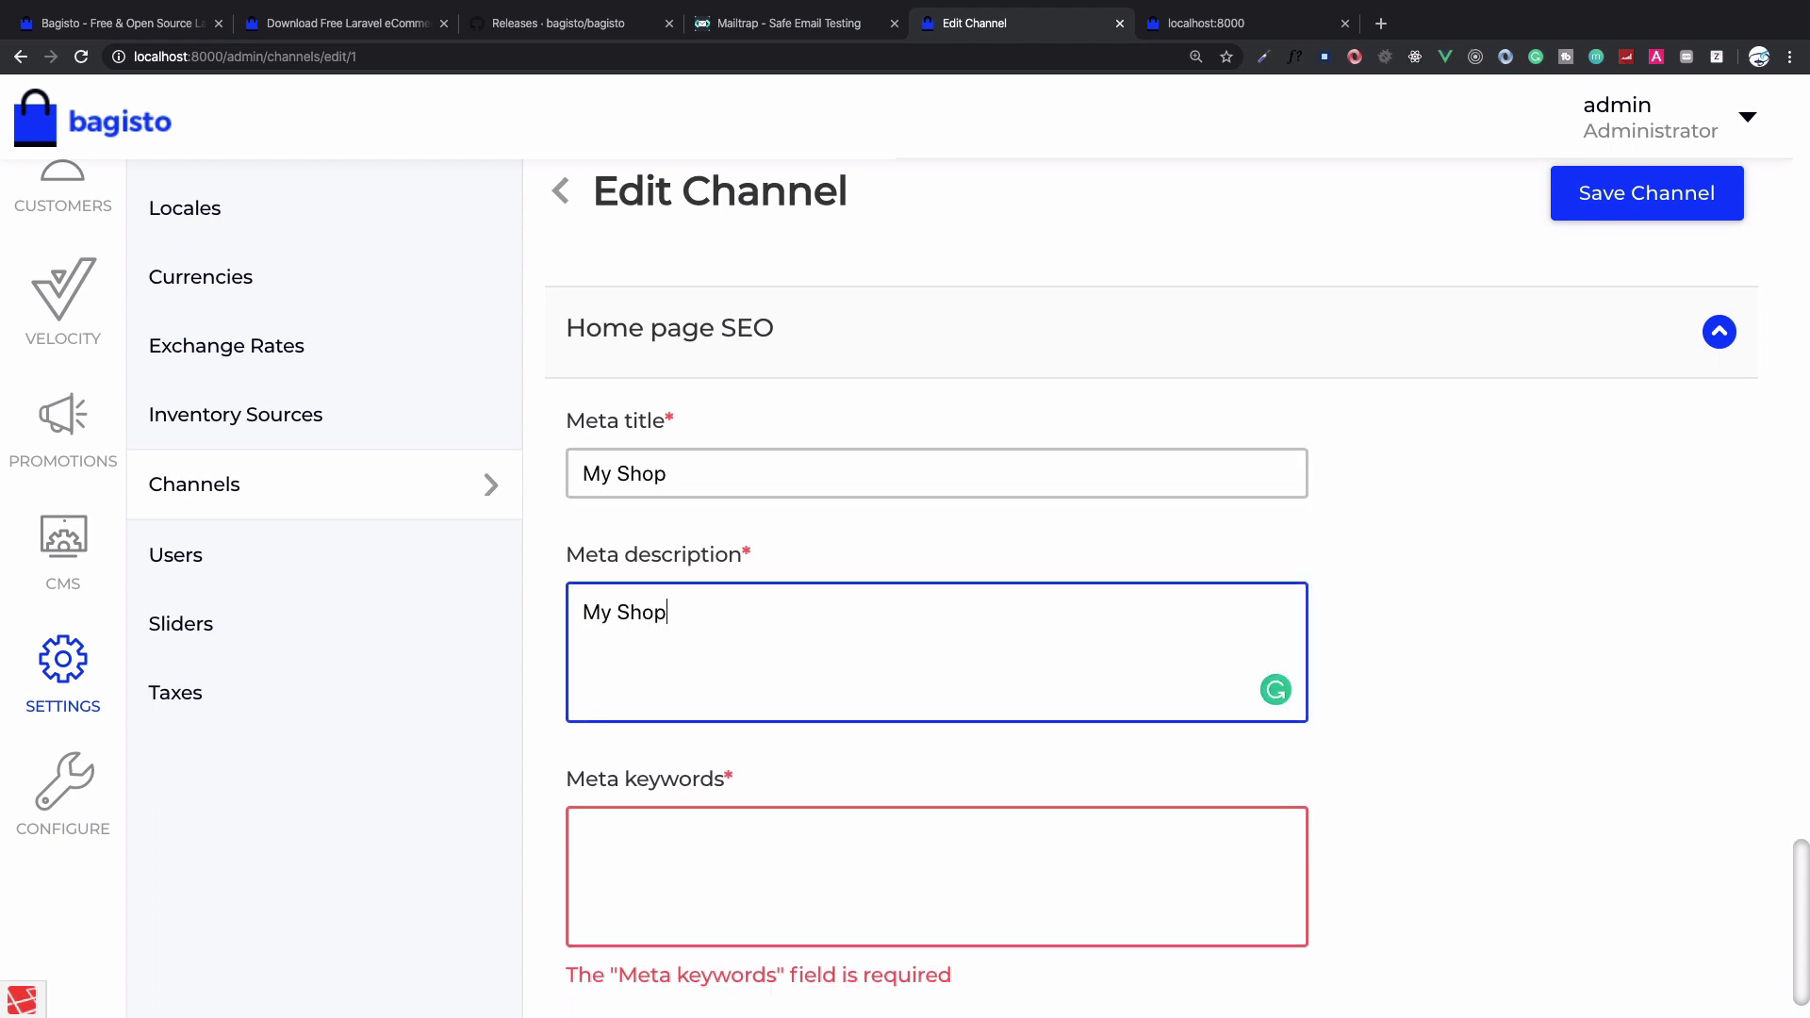
{"action": "left_click", "coordinate": [584, 837]}
{"action": "key", "text": "ctrl+v"}
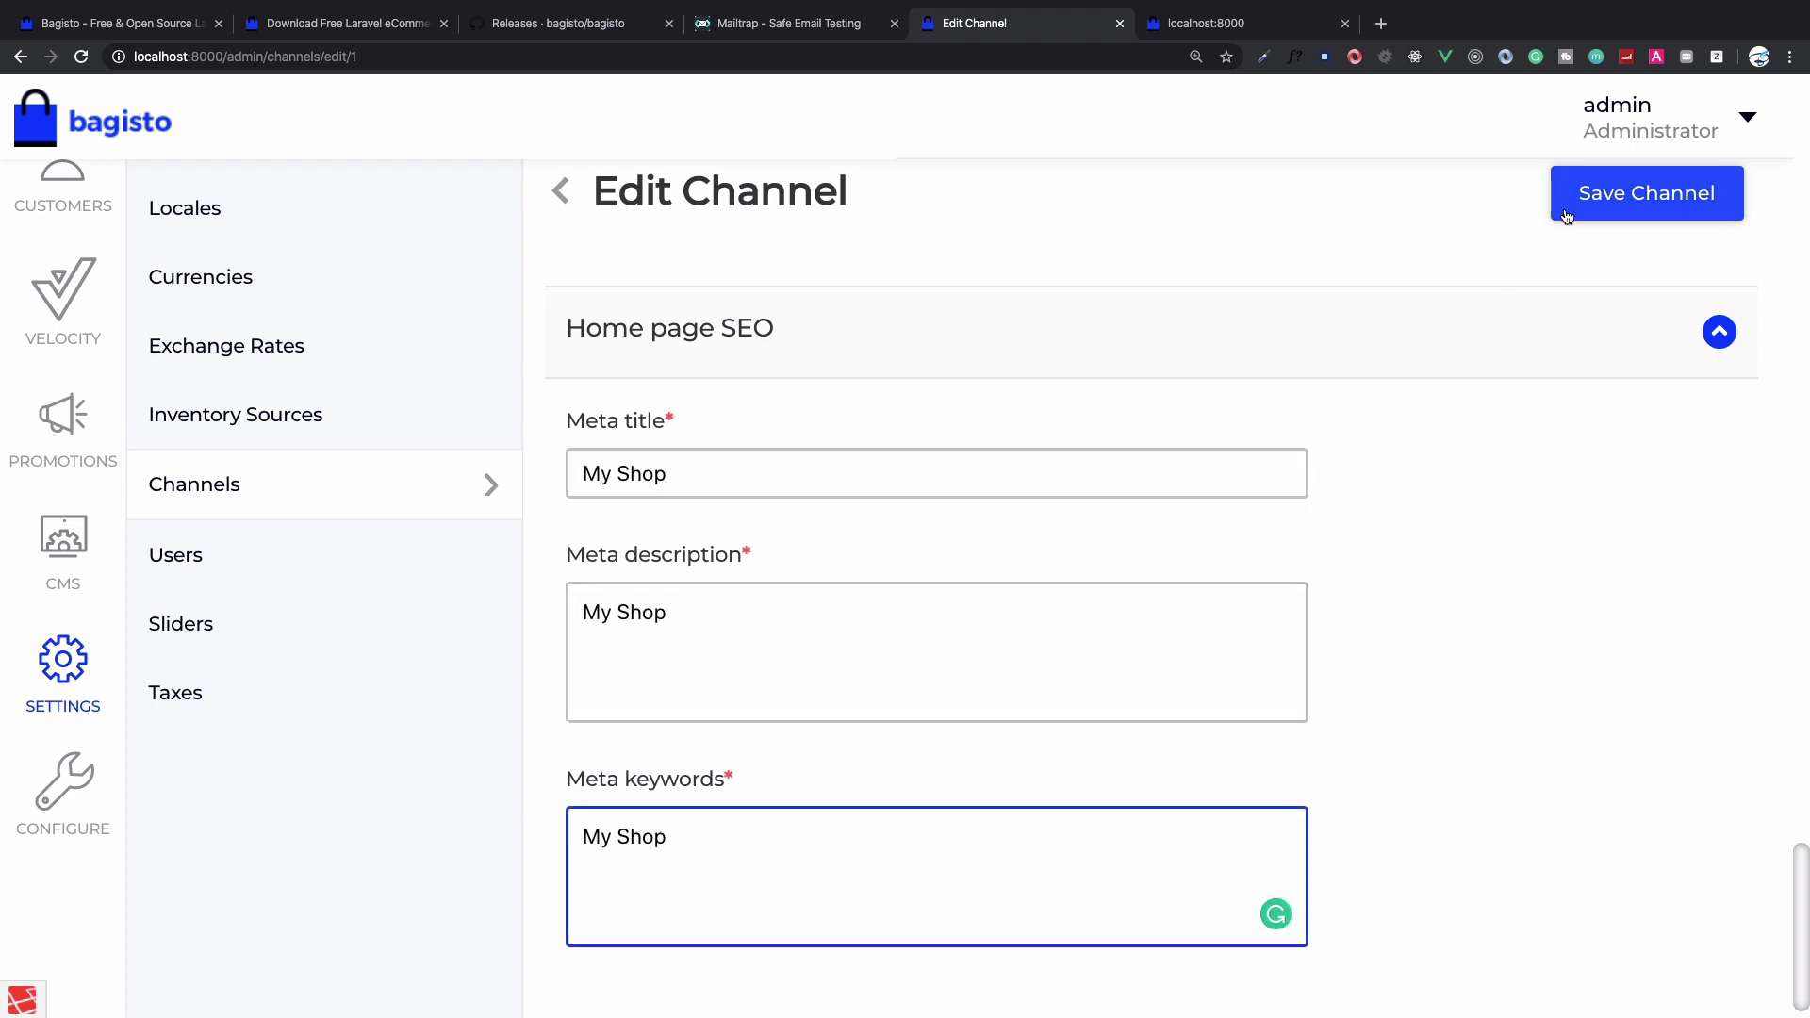
{"action": "left_click", "coordinate": [1570, 211]}
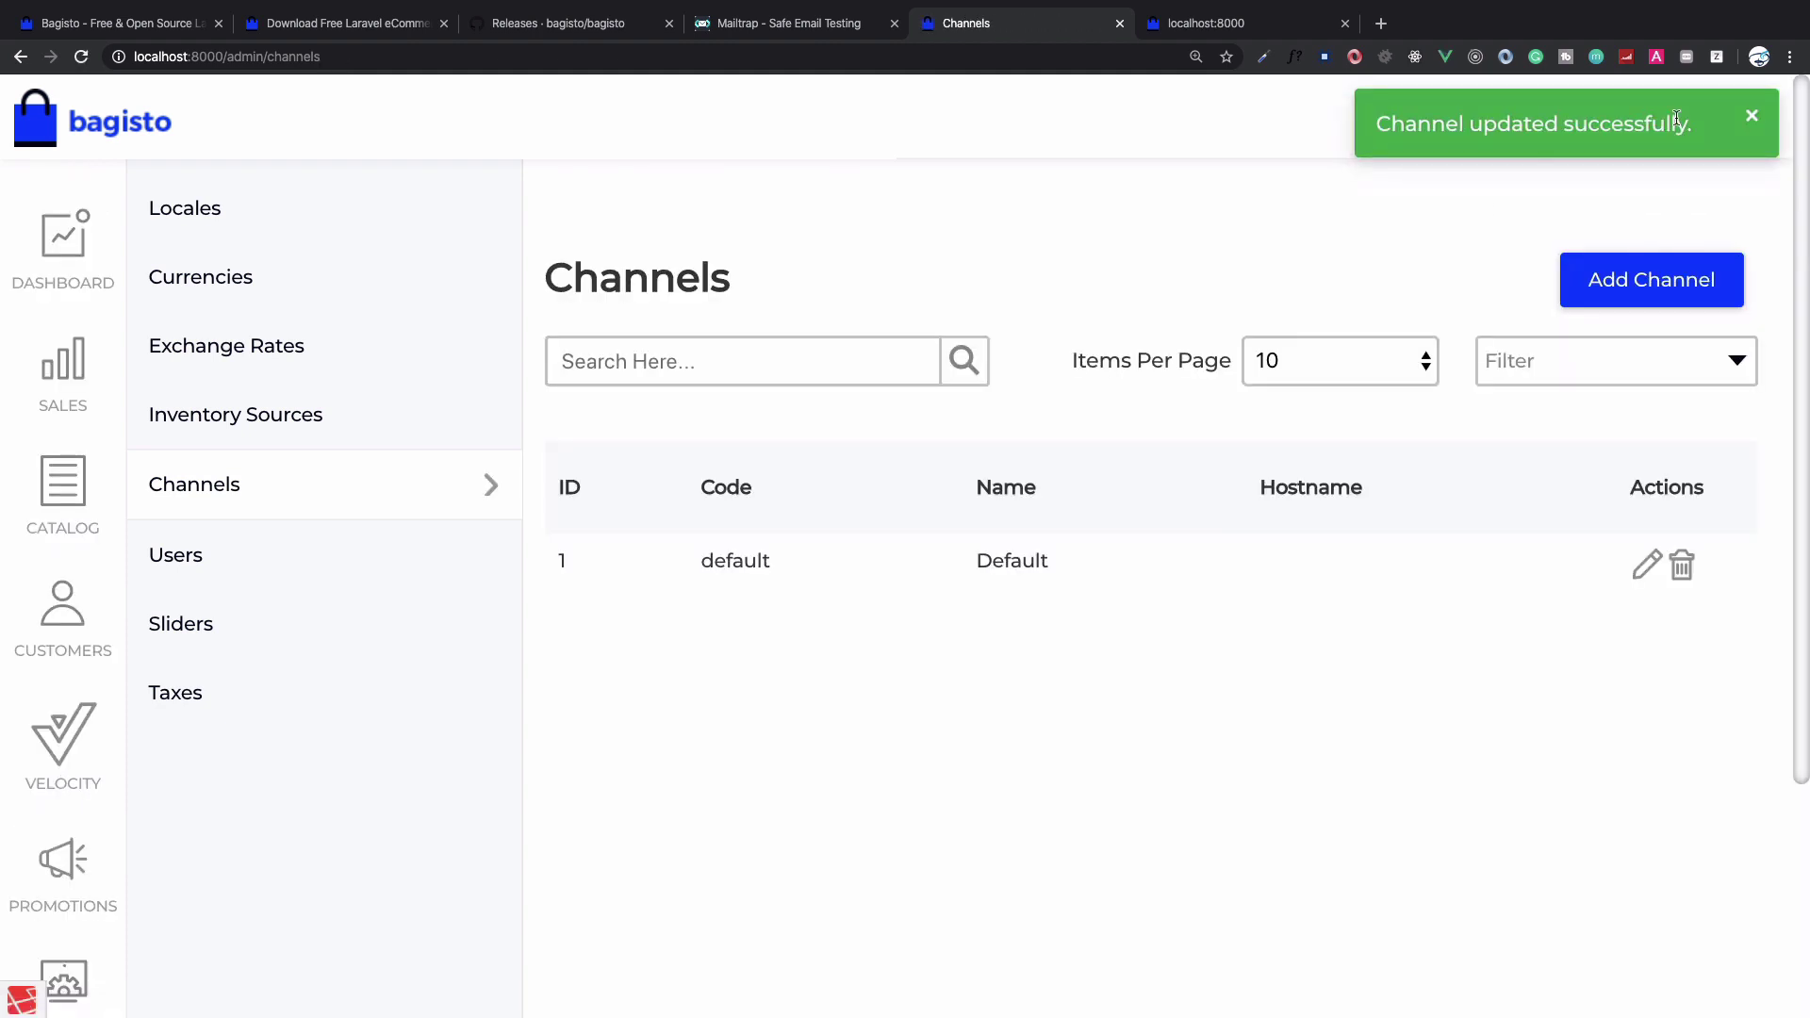
Open the shop from the admin menu and browse the new Velocity homepage
{"action": "left_click", "coordinate": [1714, 139]}
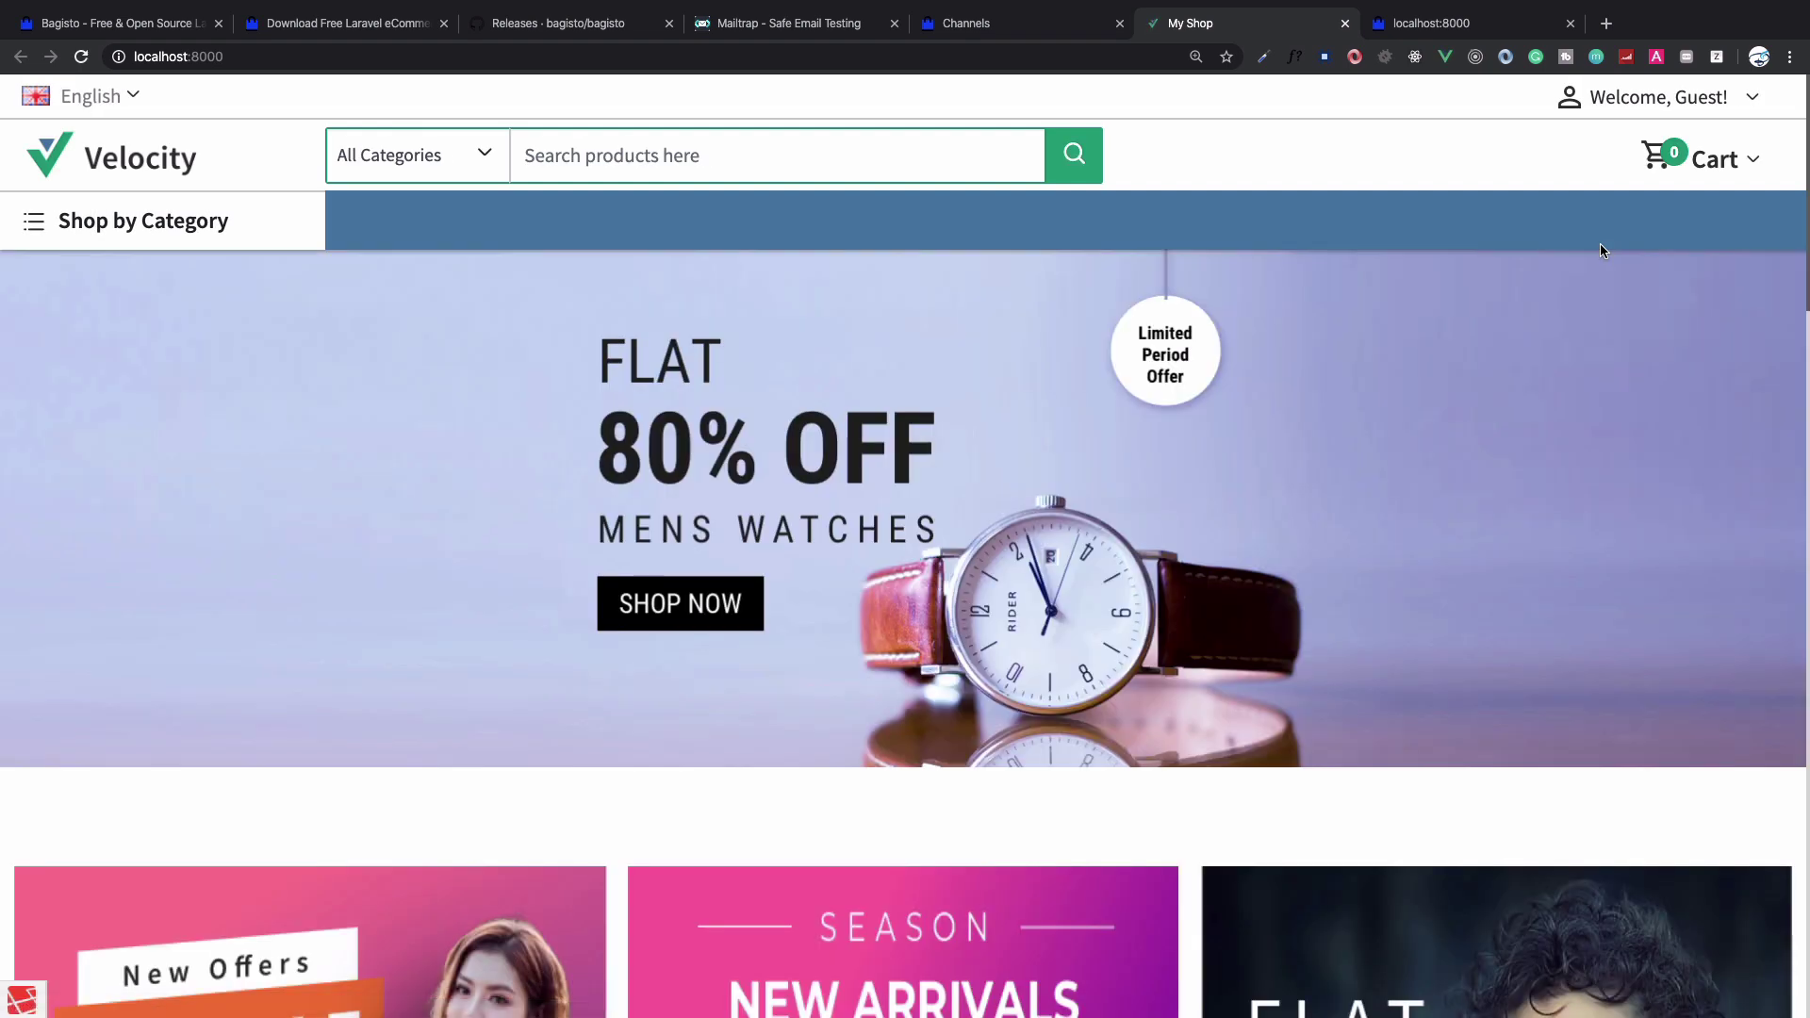
{"action": "scroll", "coordinate": [1599, 243], "scroll_direction": "down", "scroll_amount": 2}
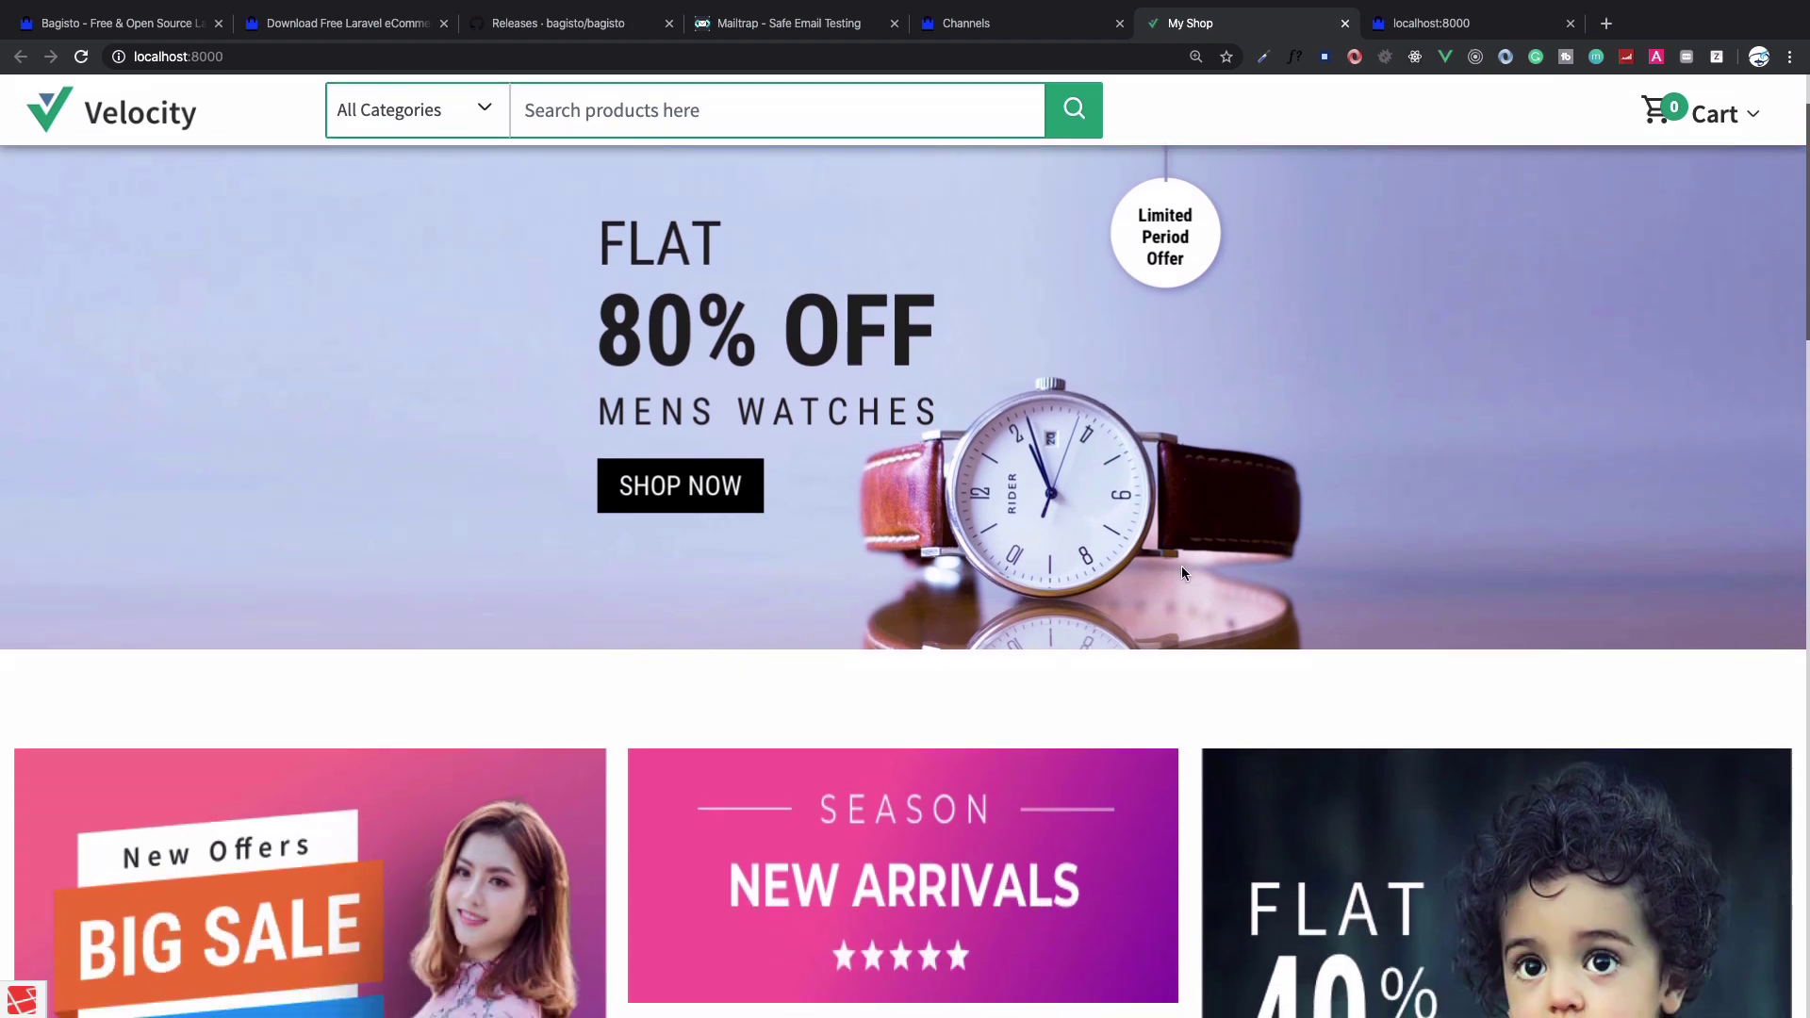
{"action": "scroll", "coordinate": [1182, 572], "scroll_direction": "up", "scroll_amount": 2}
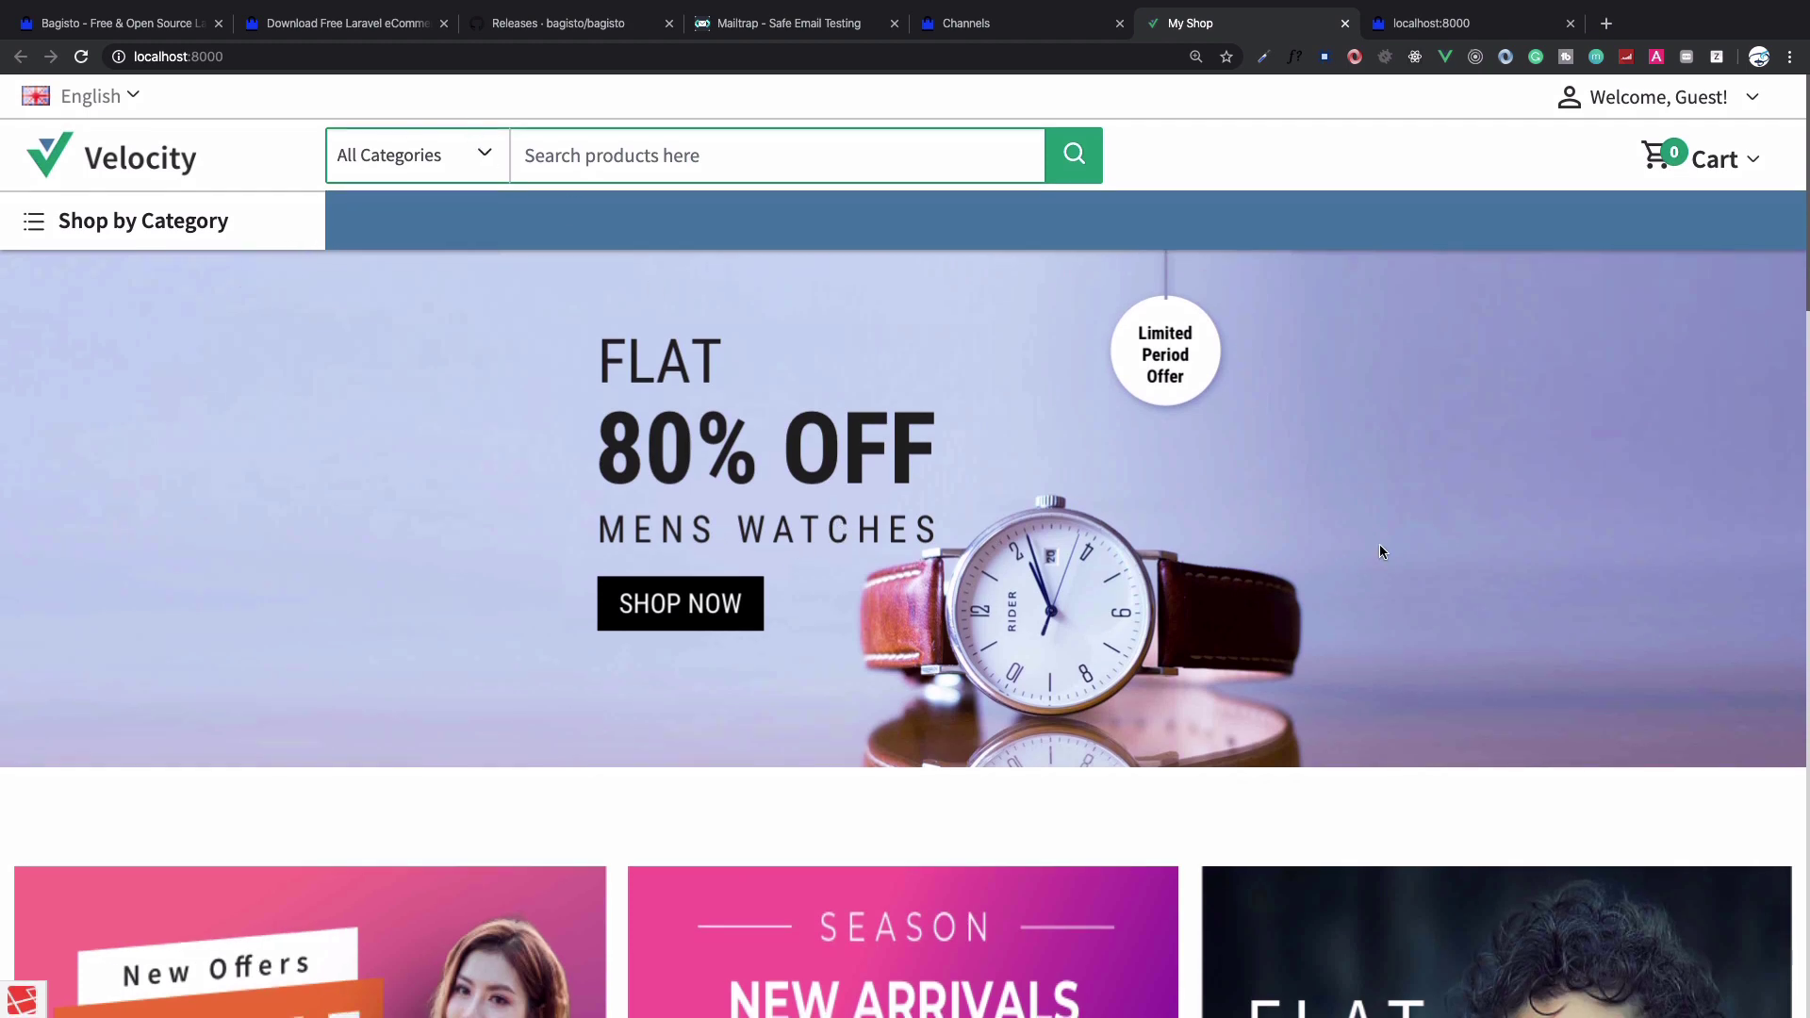
{"action": "scroll", "coordinate": [1378, 550], "scroll_direction": "down", "scroll_amount": 5}
{"action": "scroll", "coordinate": [1034, 608], "scroll_direction": "down", "scroll_amount": 3}
{"action": "scroll", "coordinate": [1359, 793], "scroll_direction": "down", "scroll_amount": 10}
{"action": "scroll", "coordinate": [1359, 792], "scroll_direction": "down", "scroll_amount": 9}
{"action": "scroll", "coordinate": [1359, 793], "scroll_direction": "up", "scroll_amount": 20}
Compare it with the old-theme shop page, then go back to the Bagisto releases page
{"action": "key", "text": "ctrl+Tab"}
{"action": "scroll", "coordinate": [1358, 793], "scroll_direction": "down", "scroll_amount": 1}
{"action": "scroll", "coordinate": [1358, 786], "scroll_direction": "down", "scroll_amount": 6}
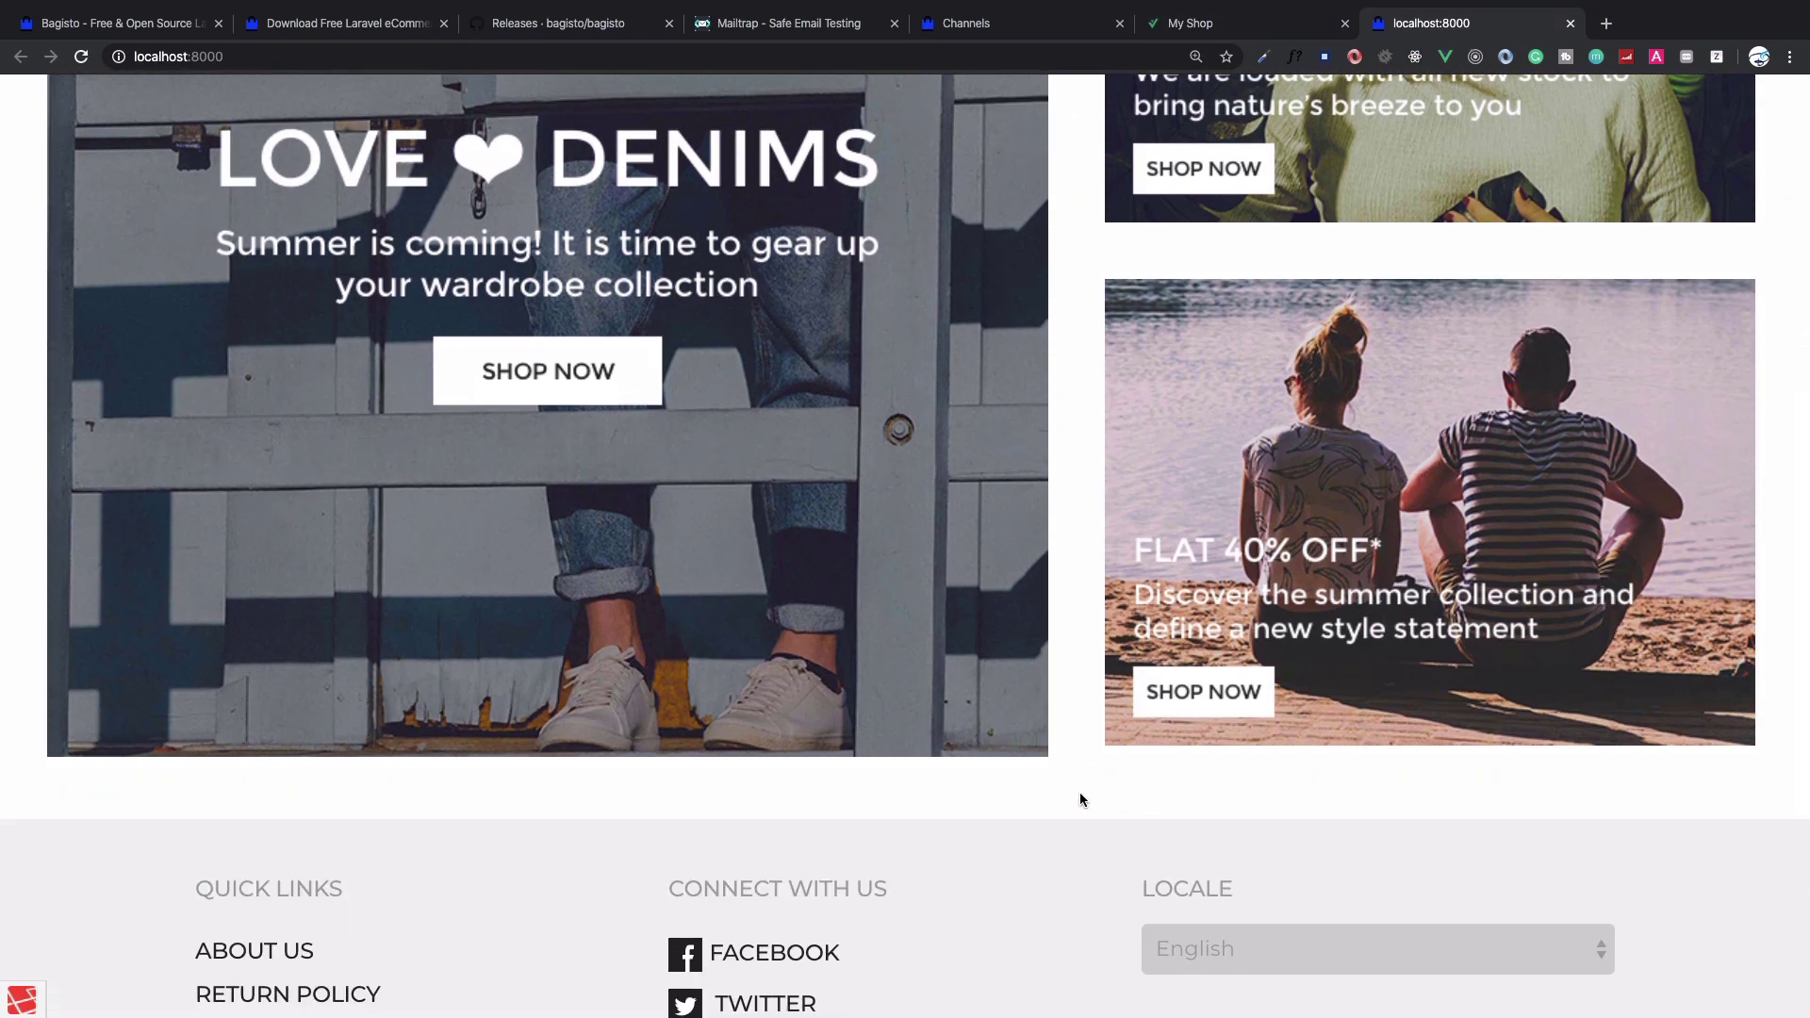
{"action": "scroll", "coordinate": [1081, 798], "scroll_direction": "up", "scroll_amount": 7}
{"action": "key", "text": "ctrl+shift+Tab"}
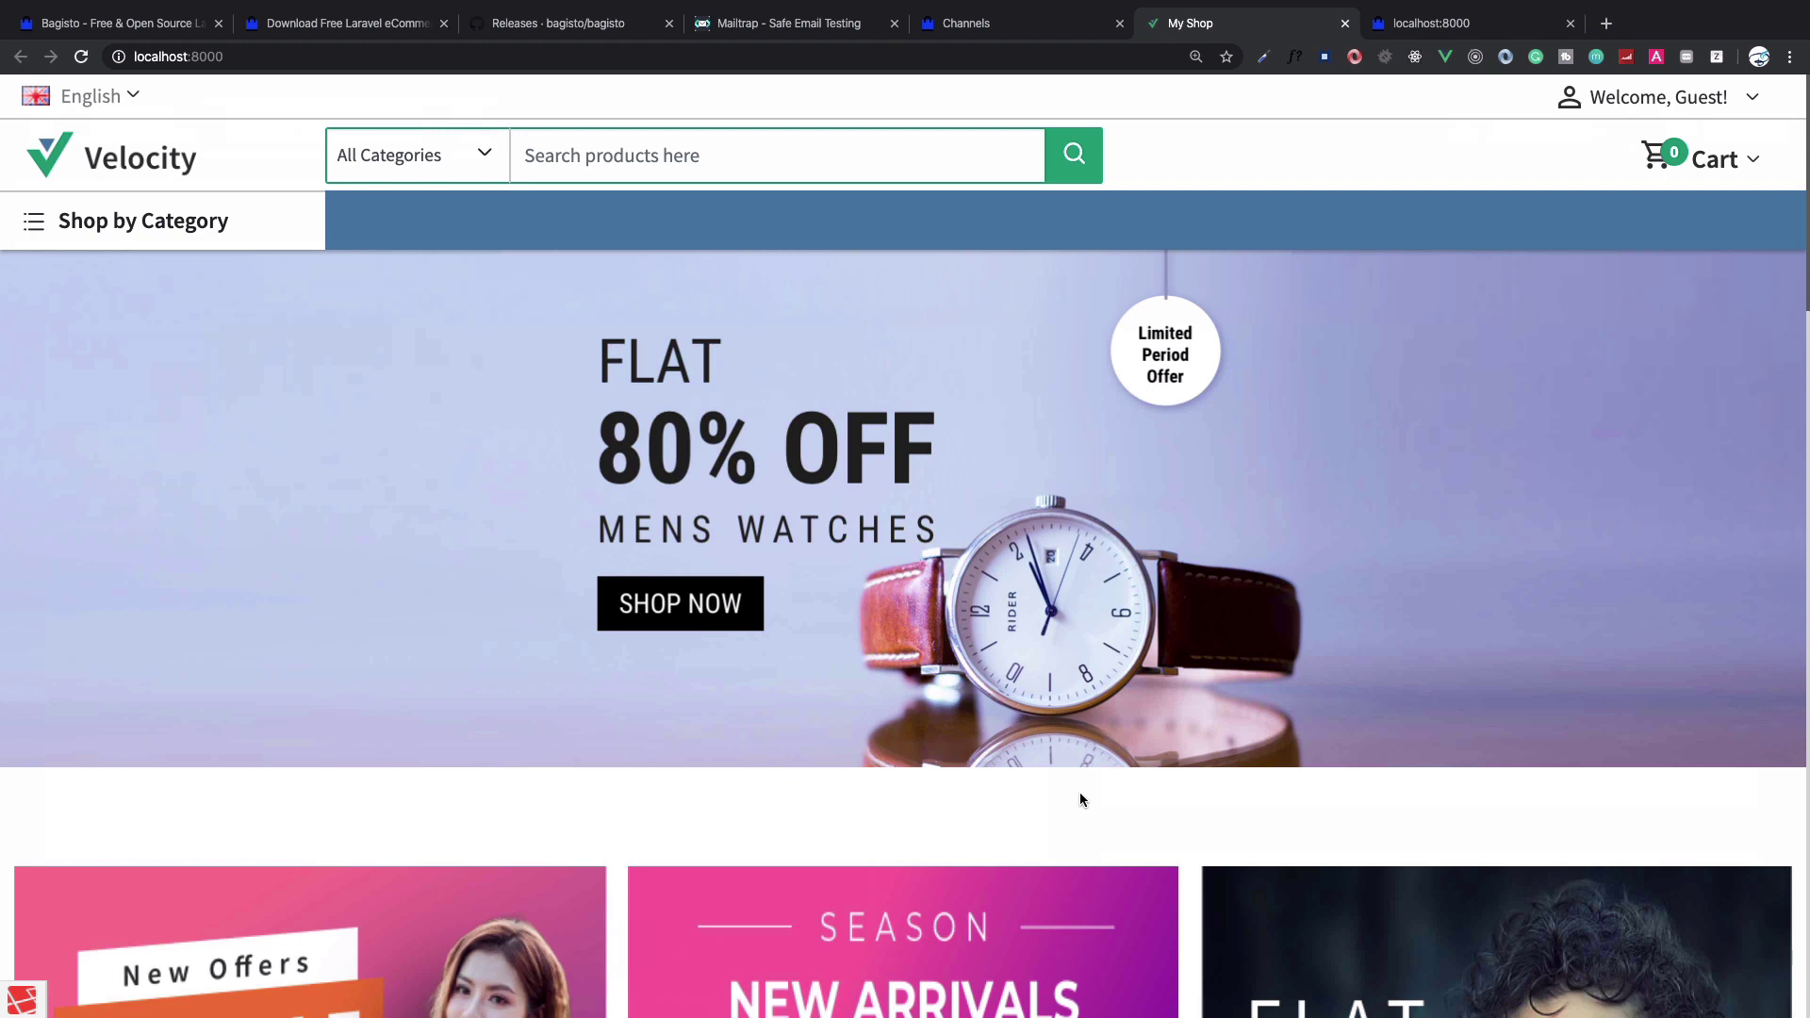
{"action": "key", "text": "ctrl+shift+Tab"}
{"action": "key", "text": "ctrl+shift+Tab"}
{"action": "key", "text": "ctrl+shift+Tab"}
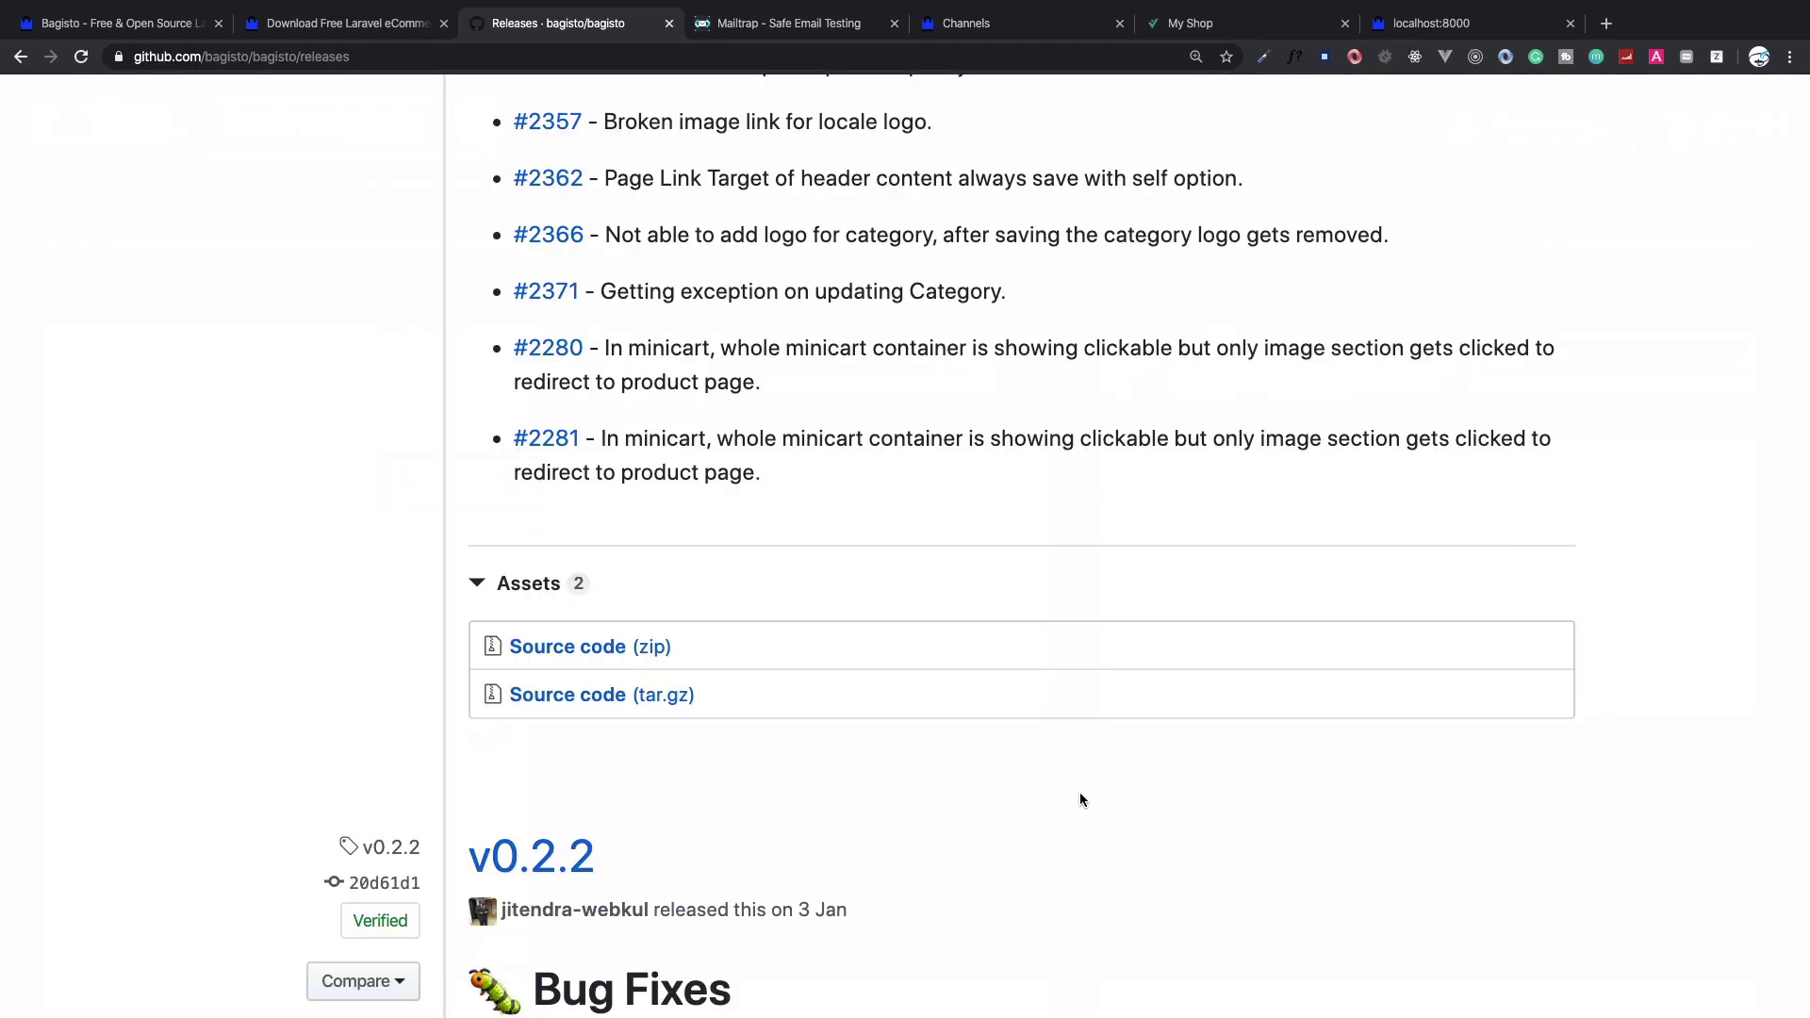
Highlight 'Group, Bundle, Downloadable and Virtual' in the v1.0.0-BETA1 notes, then return to the admin Channels page
{"action": "scroll", "coordinate": [1081, 800], "scroll_direction": "up", "scroll_amount": 20}
{"action": "scroll", "coordinate": [1082, 800], "scroll_direction": "up", "scroll_amount": 1}
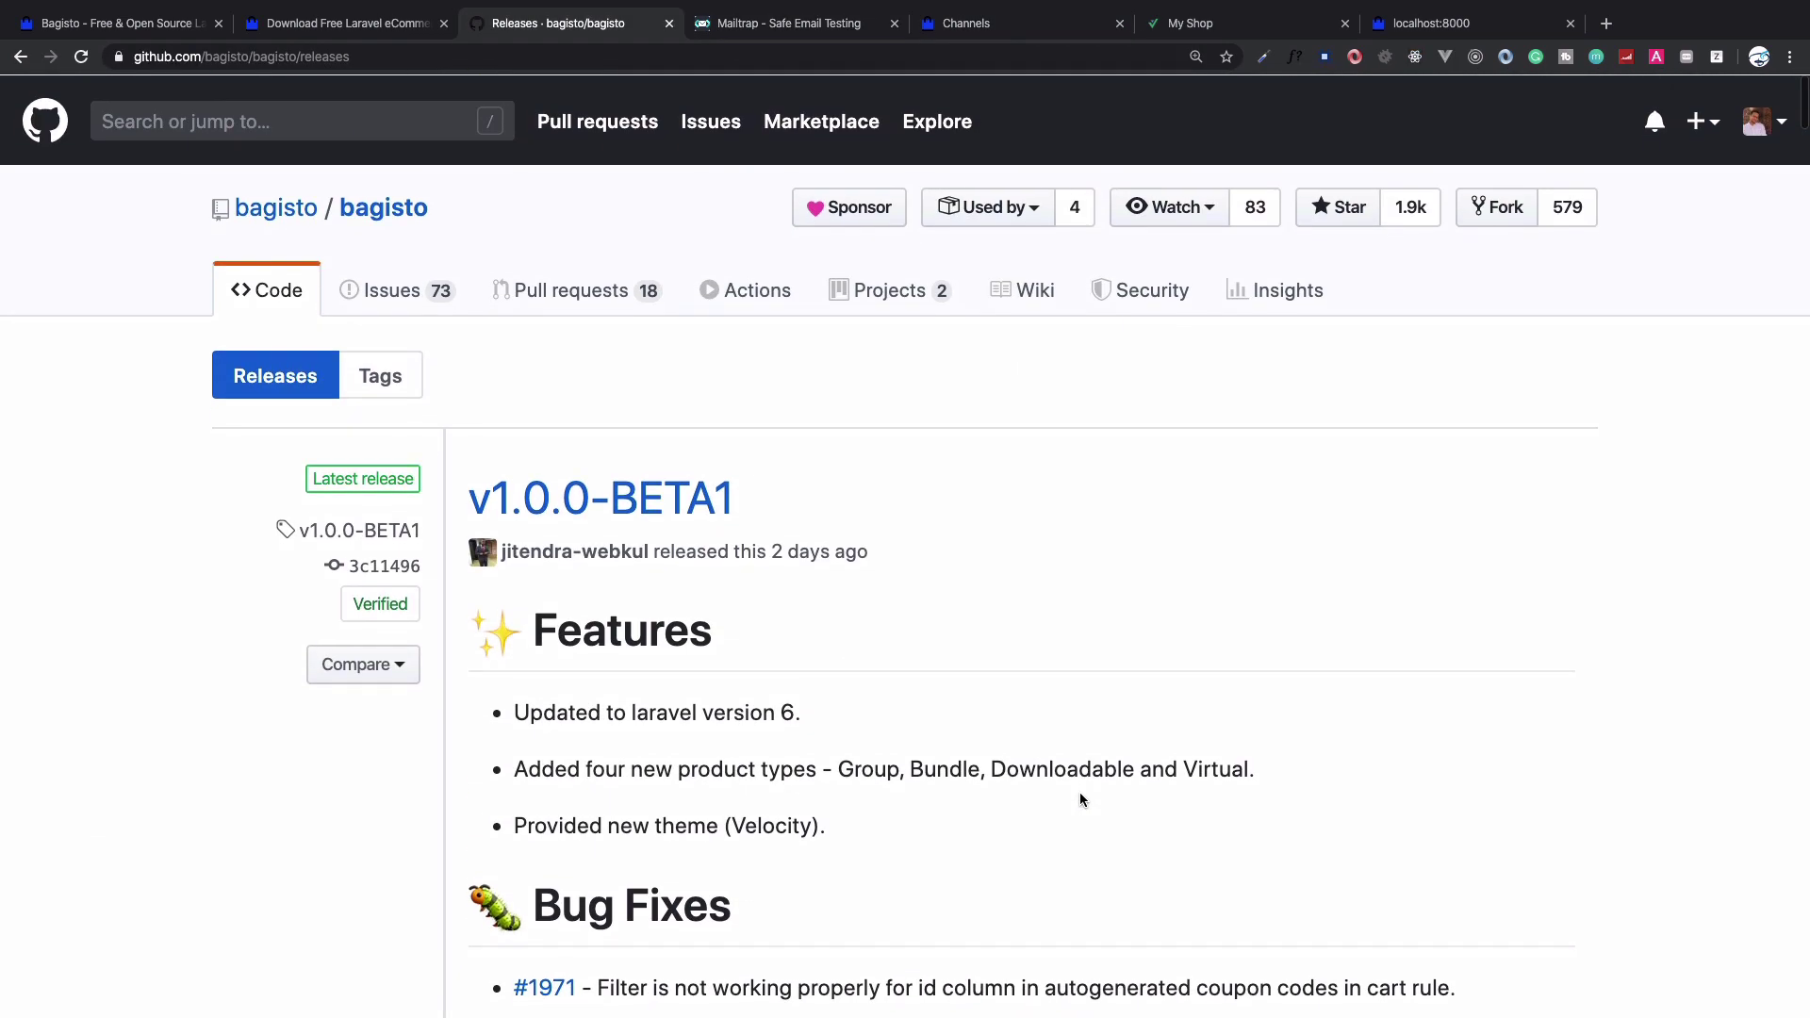
{"action": "left_click_drag", "start_coordinate": [832, 768], "coordinate": [1218, 769]}
{"action": "left_click", "coordinate": [1218, 768]}
{"action": "key", "text": "ctrl+Tab"}
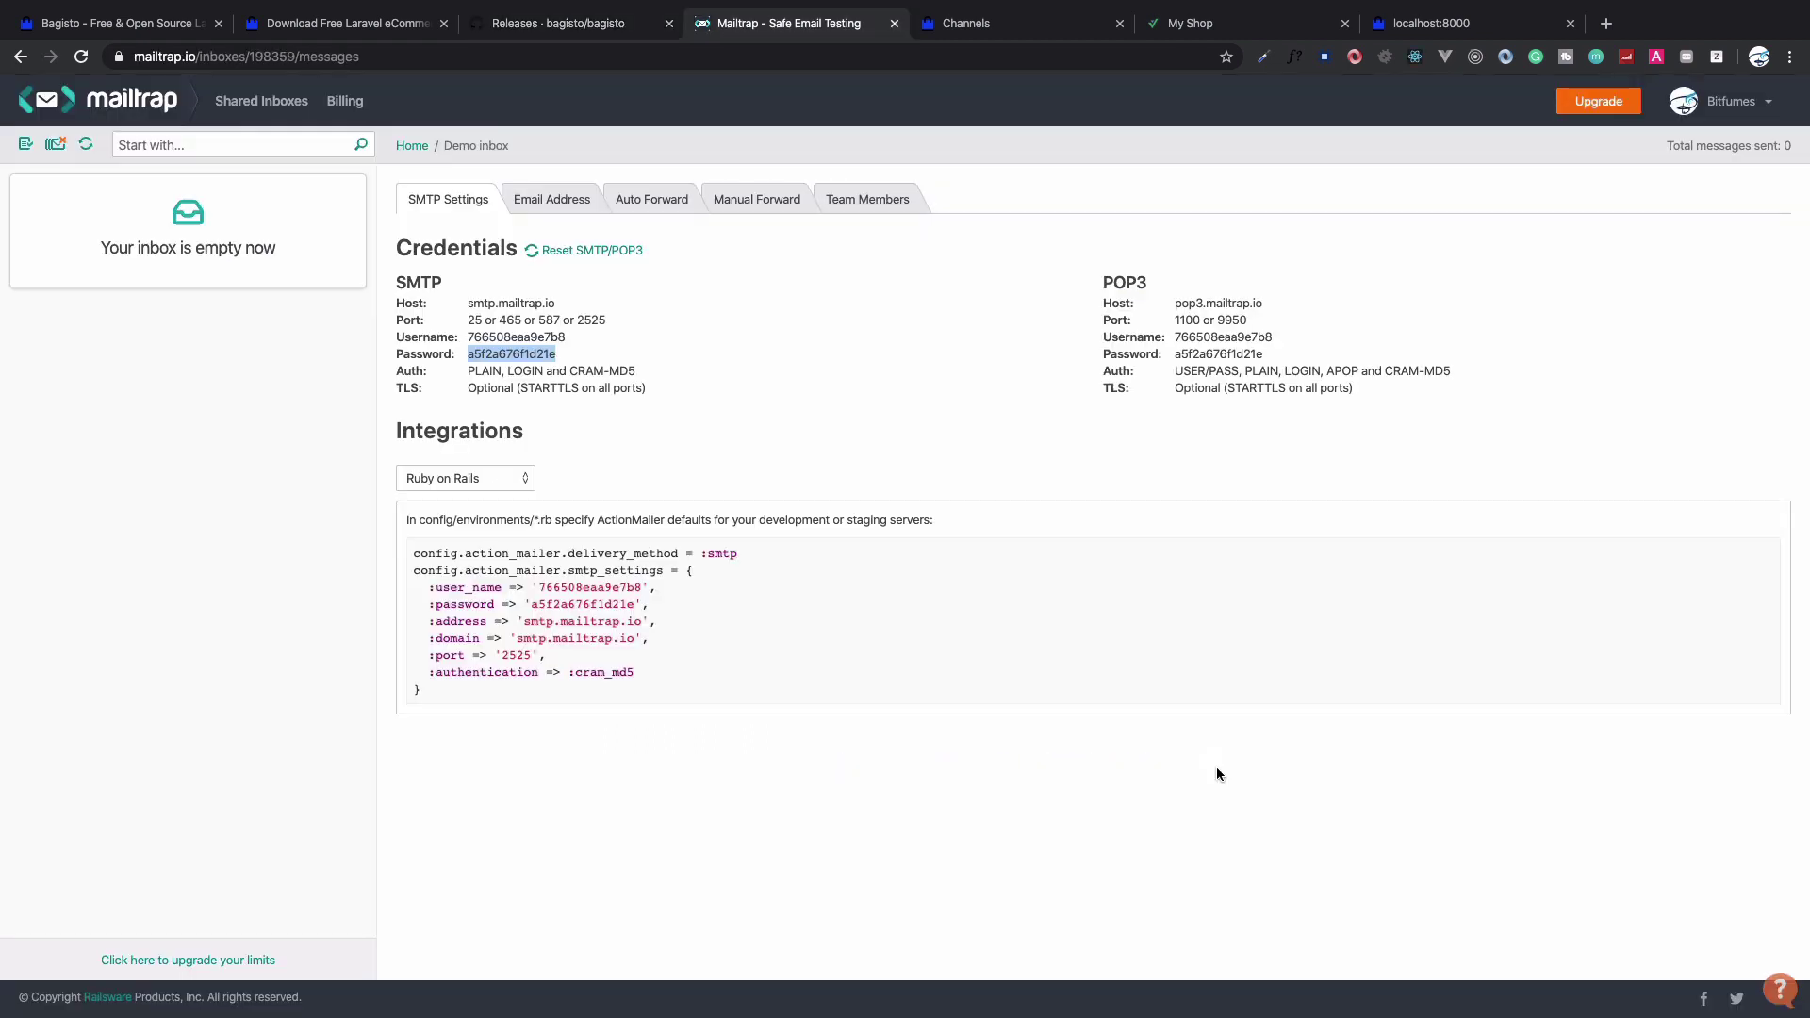
{"action": "key", "text": "ctrl+Tab"}
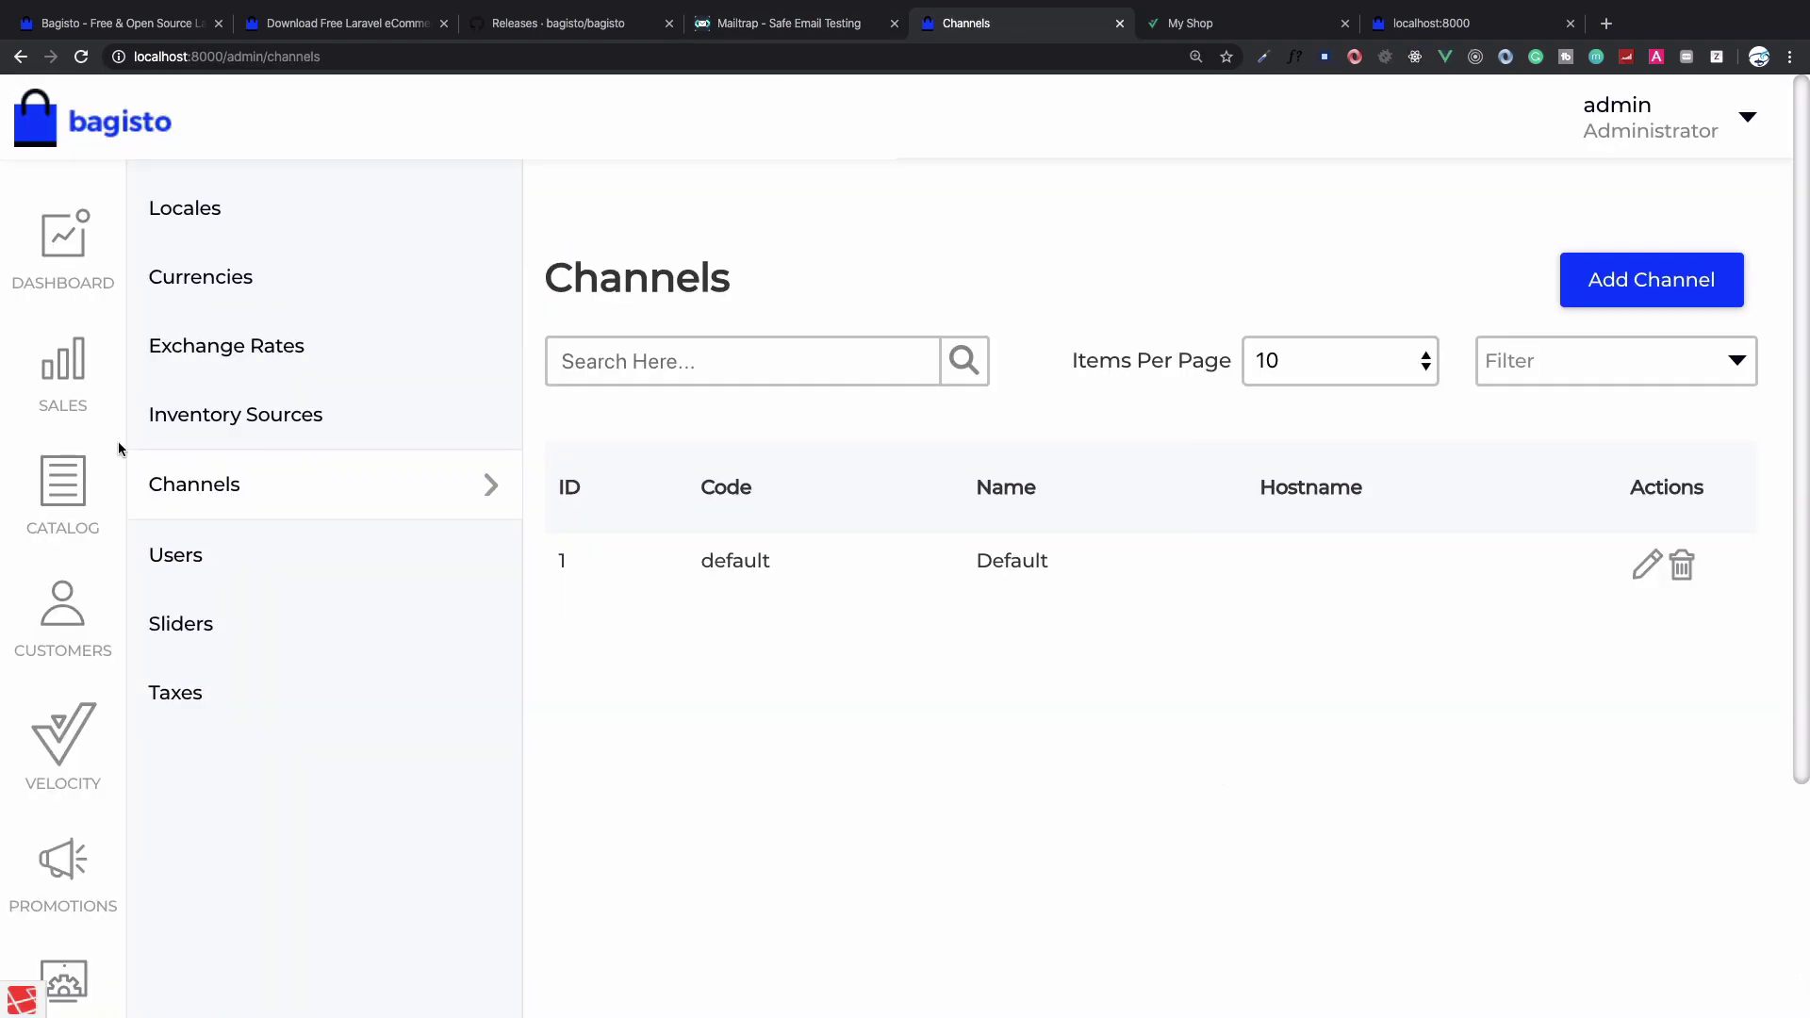
Create a new Simple product with Default attribute family and SKU 123
{"action": "left_click", "coordinate": [82, 504]}
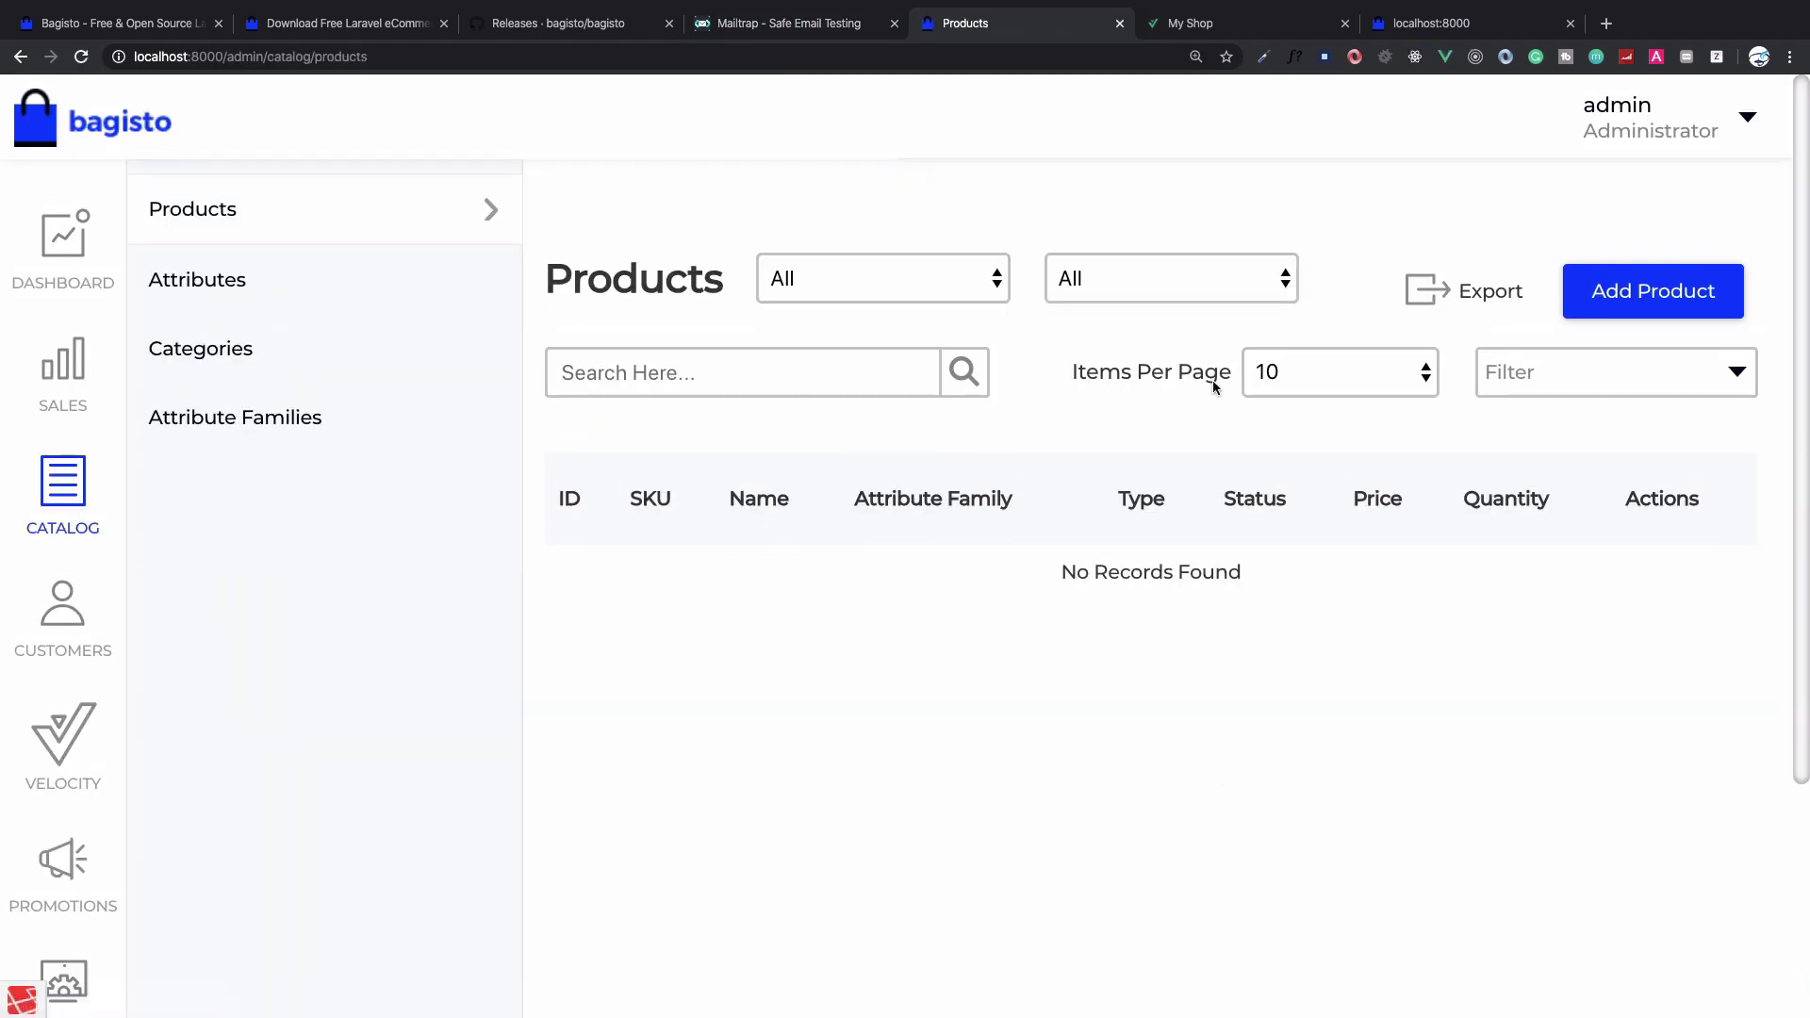
{"action": "left_click", "coordinate": [1613, 294]}
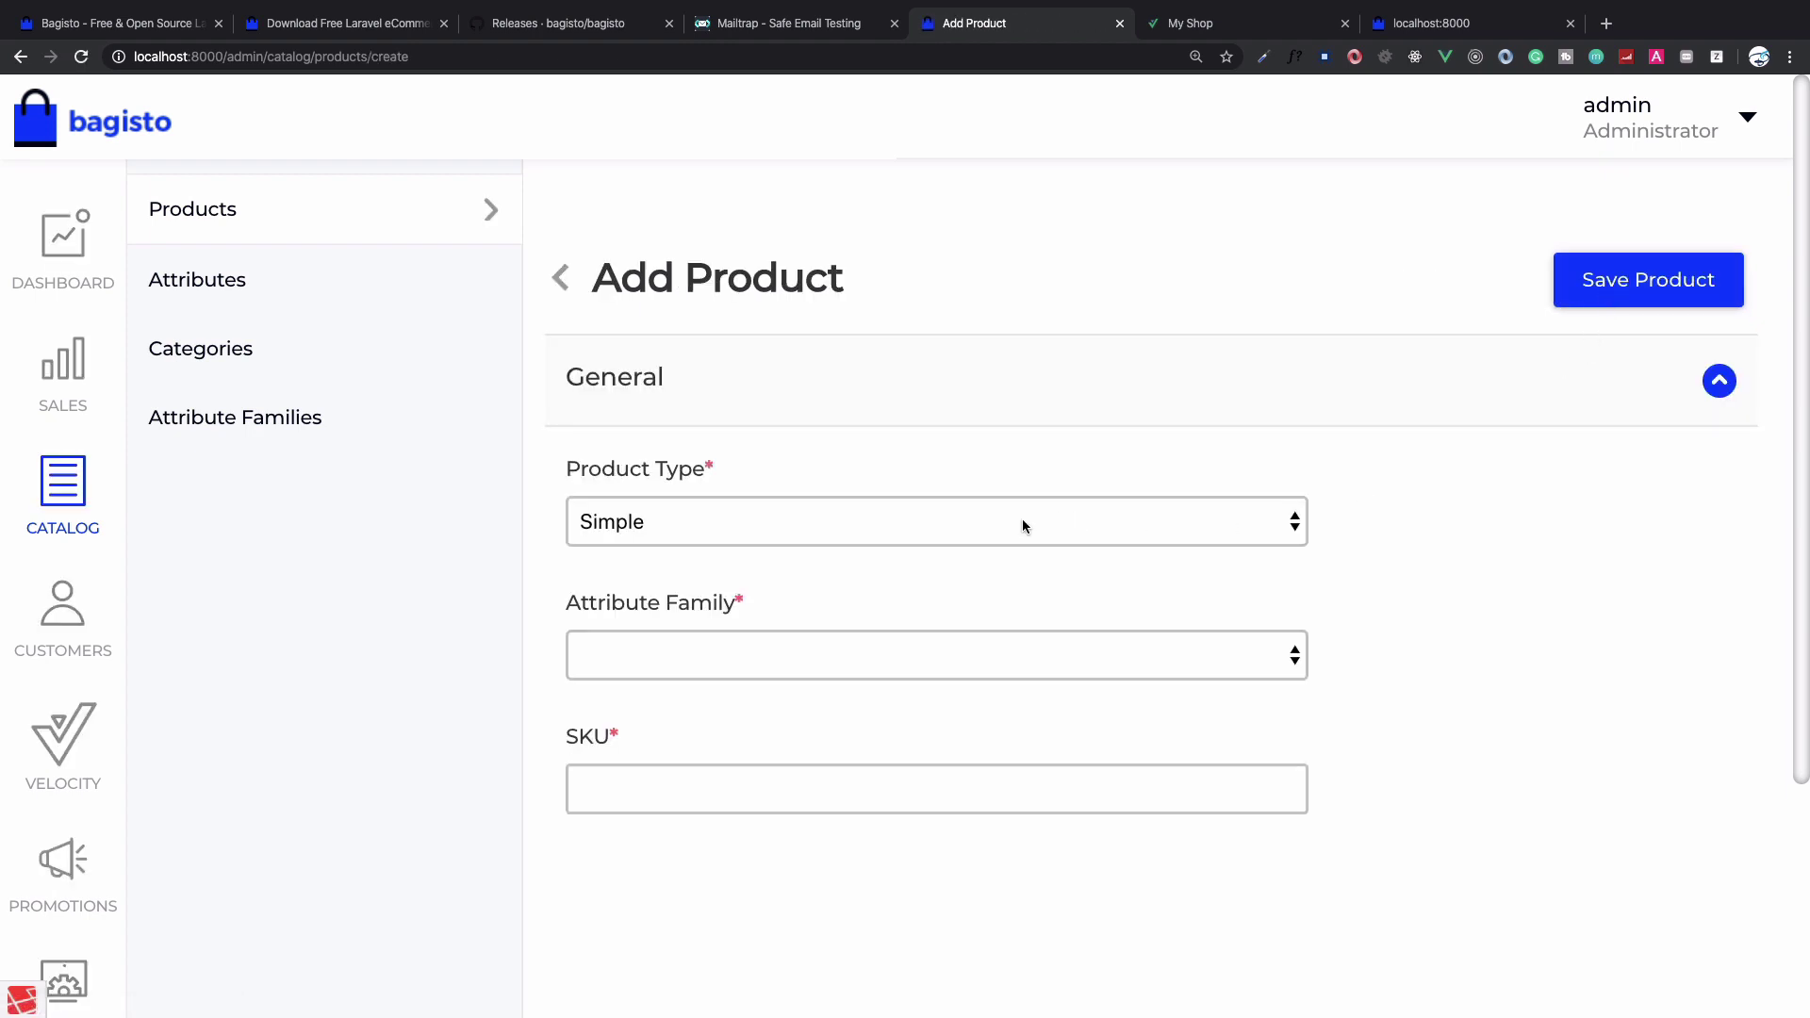
{"action": "left_click", "coordinate": [1024, 525]}
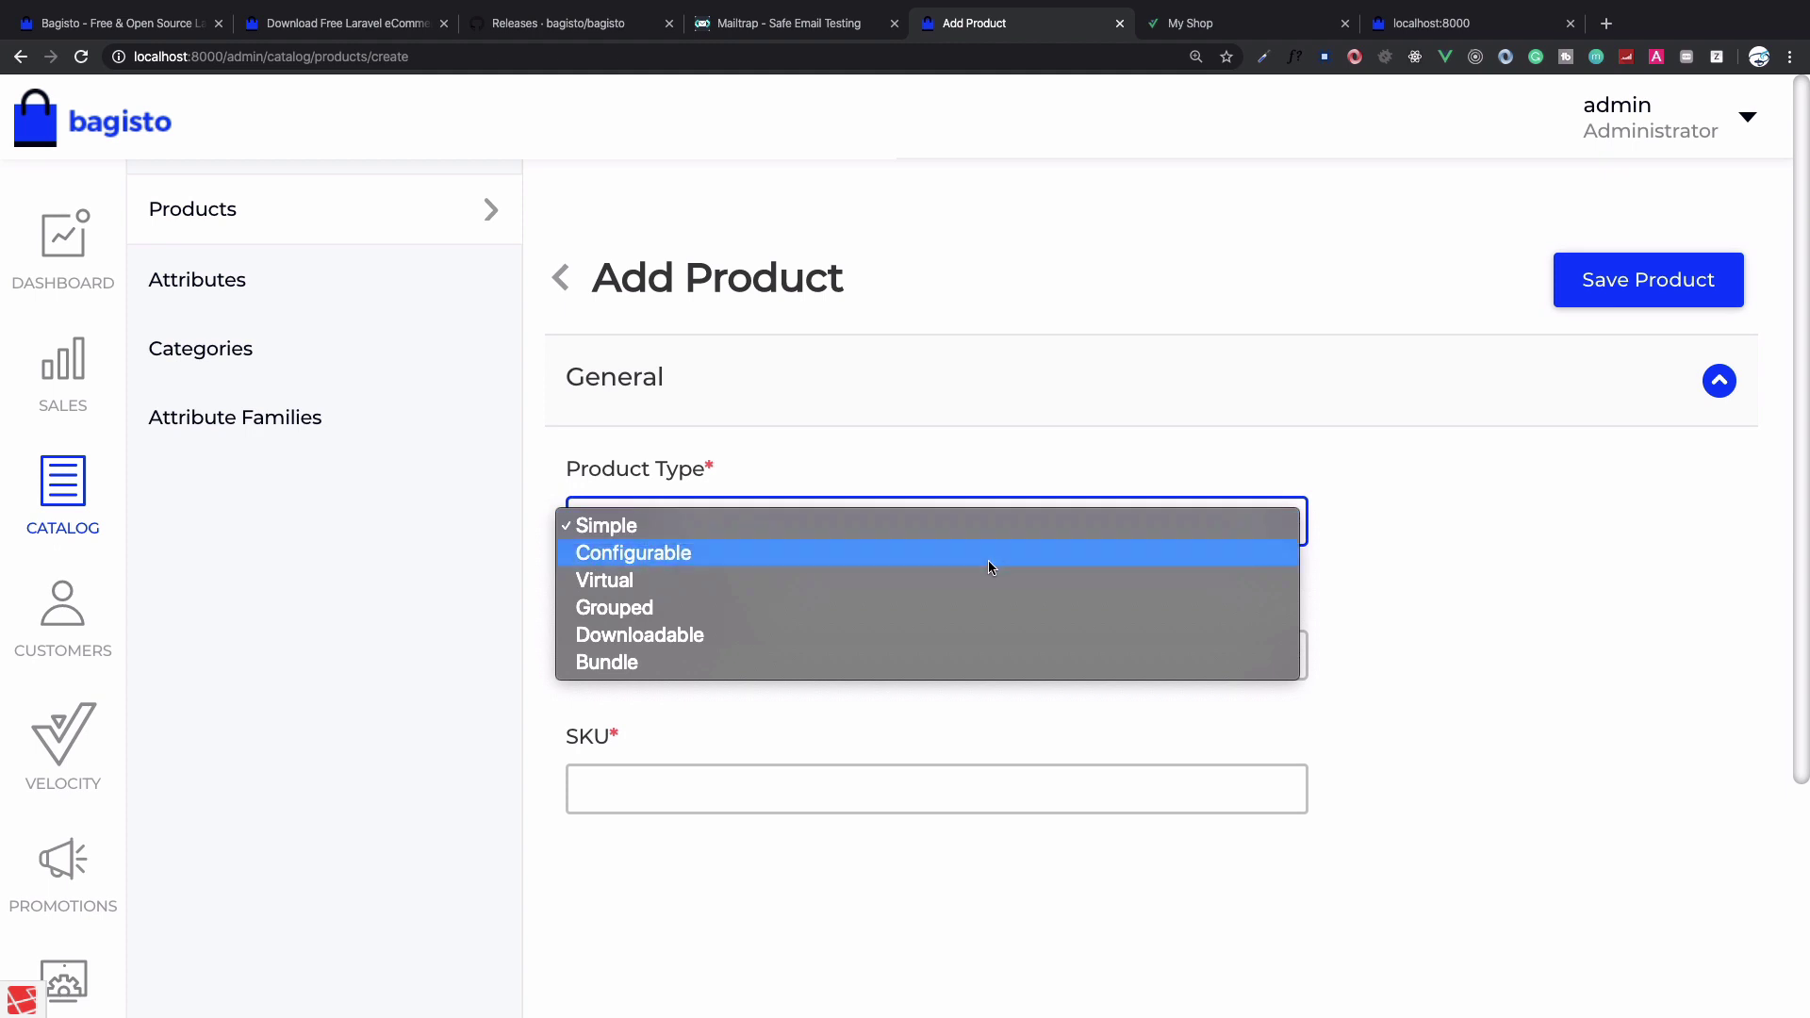
{"action": "left_click", "coordinate": [989, 562]}
{"action": "left_click", "coordinate": [998, 529]}
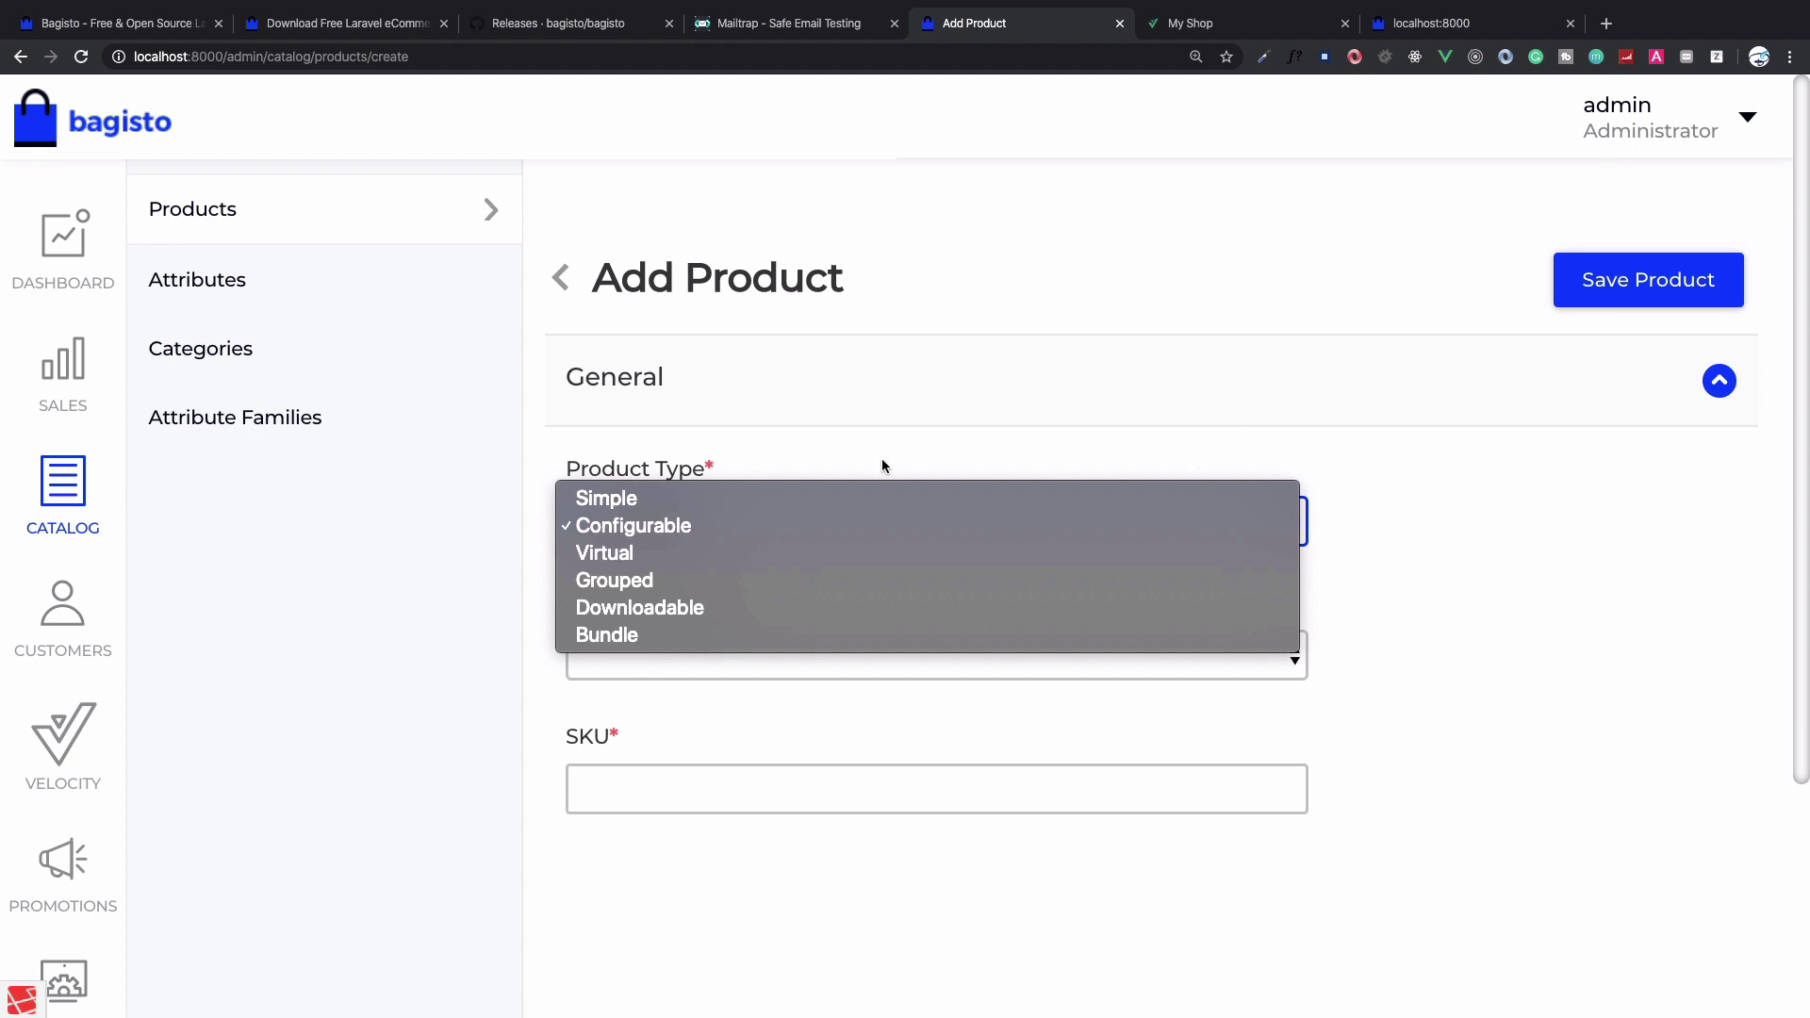
{"action": "left_click", "coordinate": [1469, 552]}
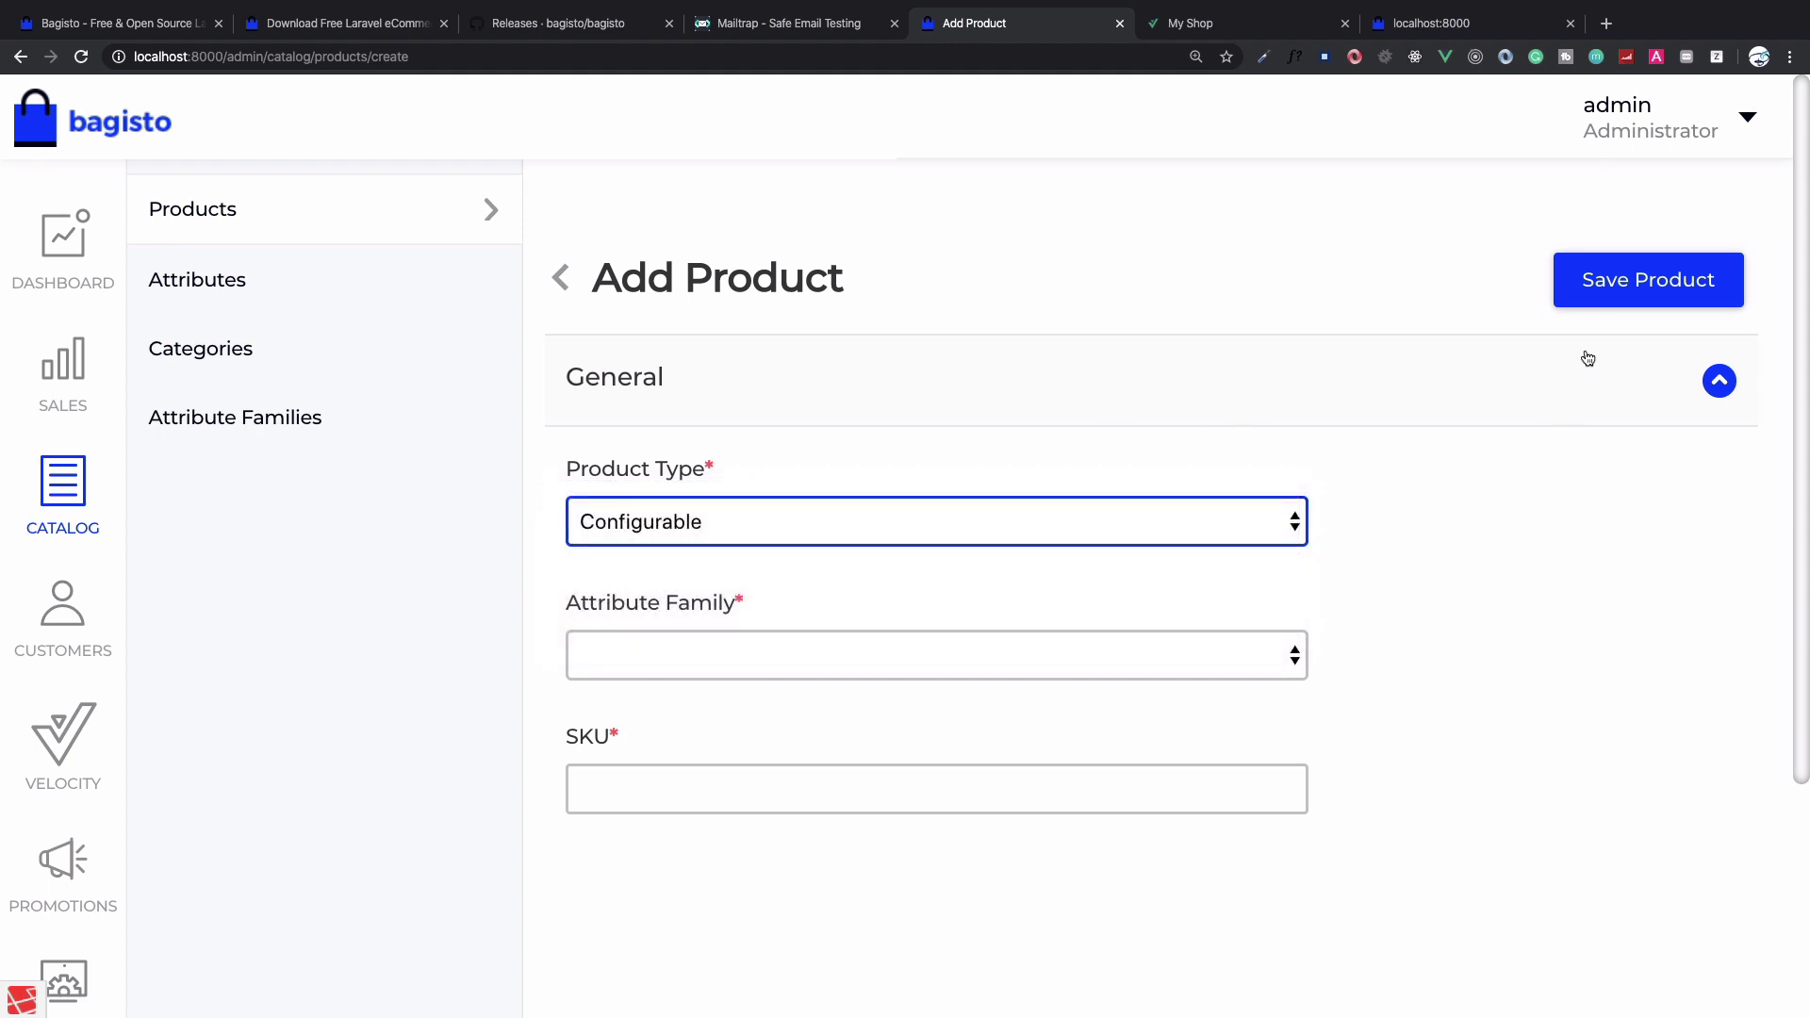
{"action": "left_click", "coordinate": [1621, 275]}
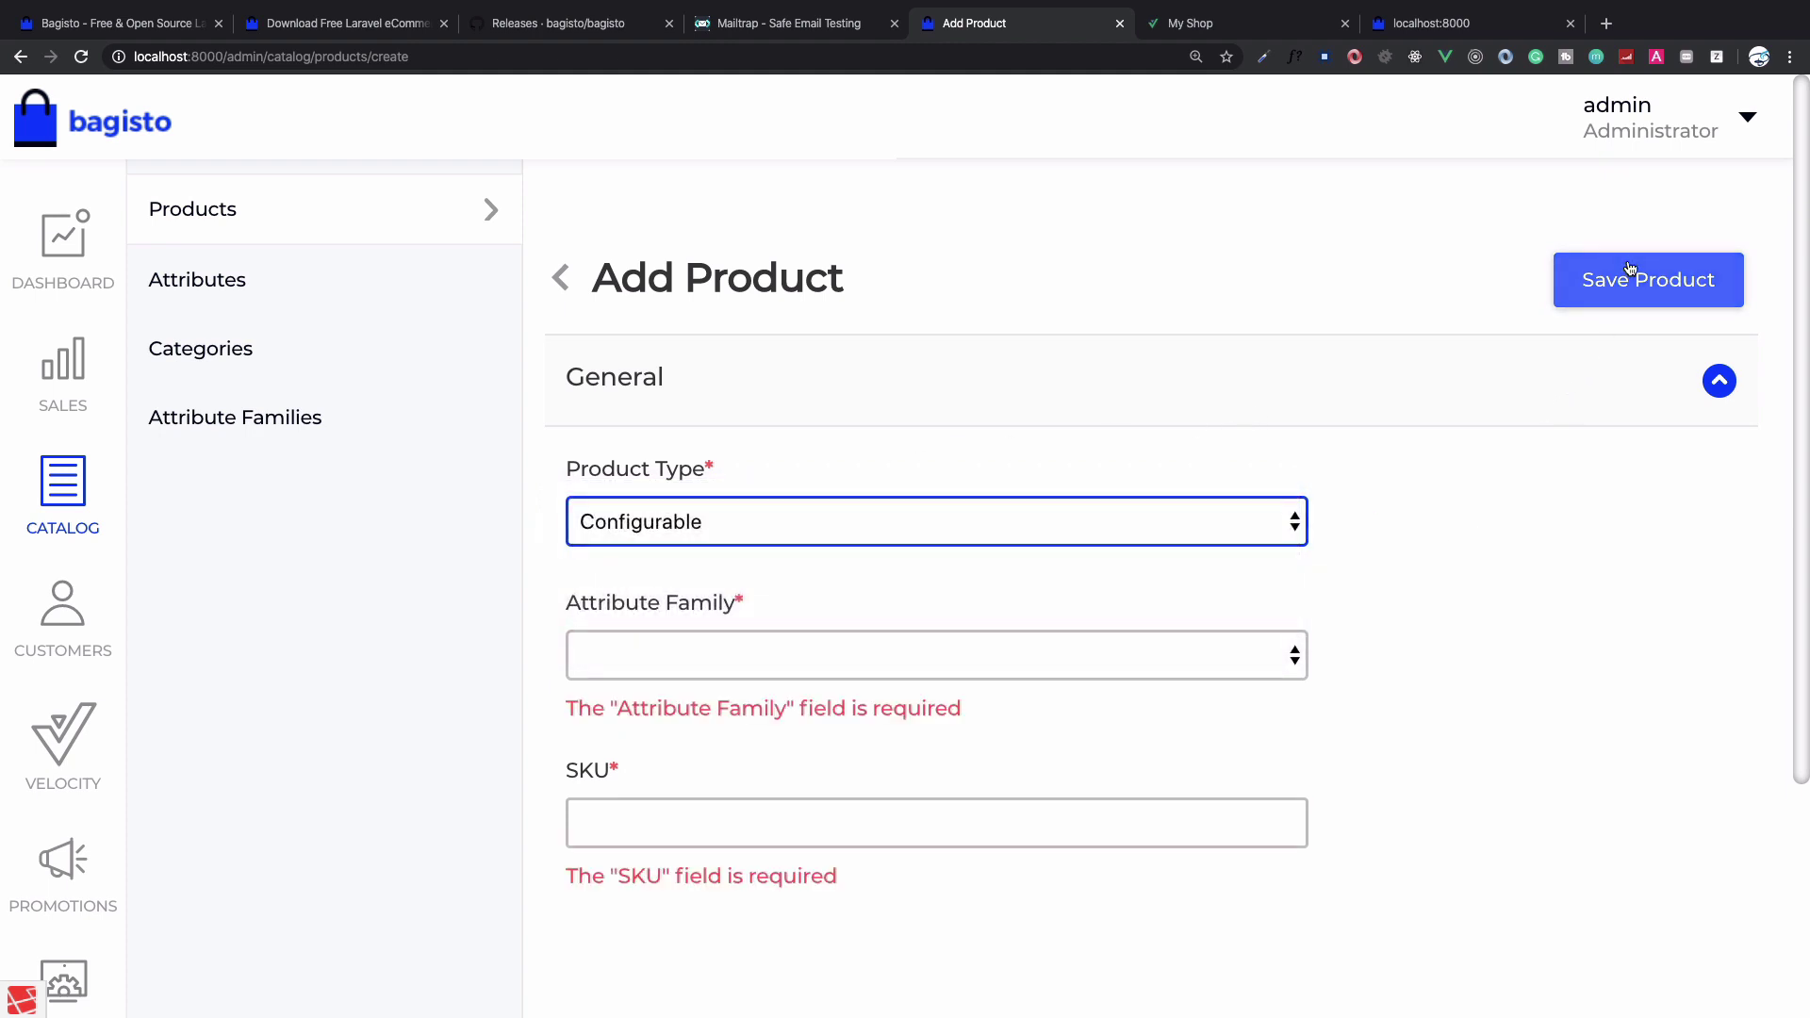
{"action": "left_click", "coordinate": [1151, 648]}
{"action": "left_click", "coordinate": [960, 522]}
{"action": "left_click", "coordinate": [952, 522]}
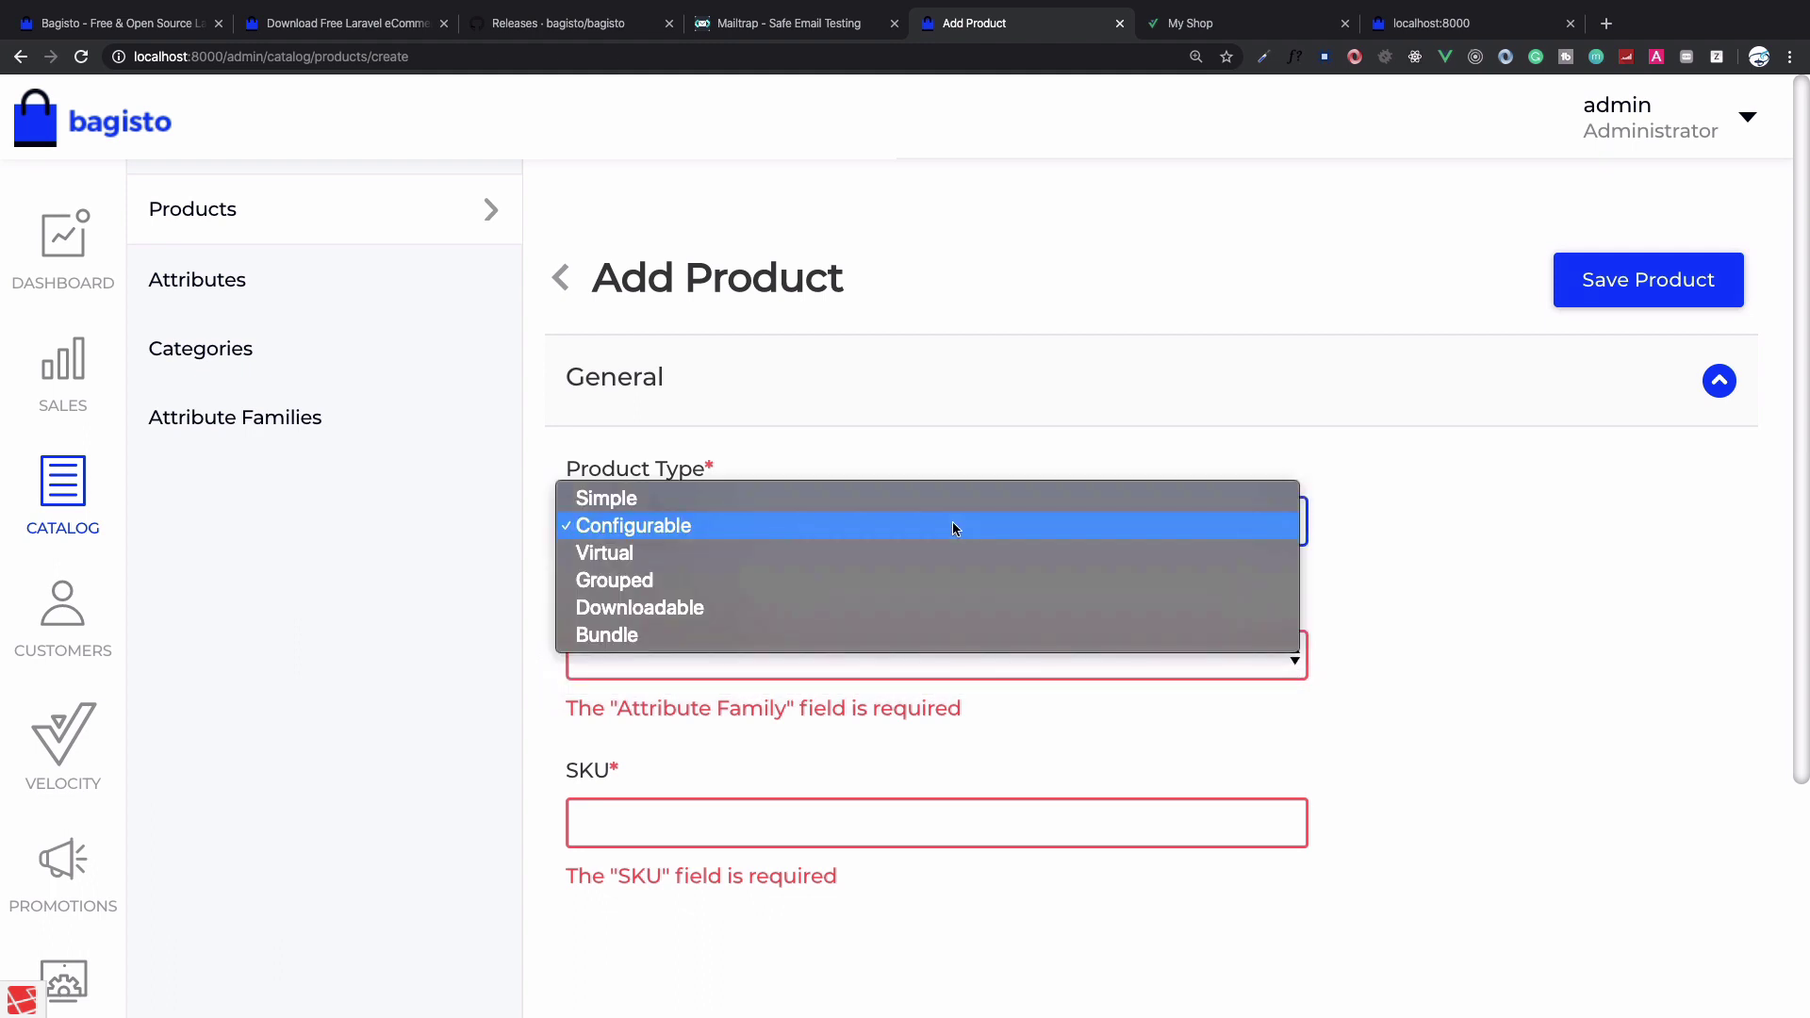
{"action": "left_click", "coordinate": [903, 495]}
{"action": "left_click", "coordinate": [856, 651]}
{"action": "left_click", "coordinate": [817, 687]}
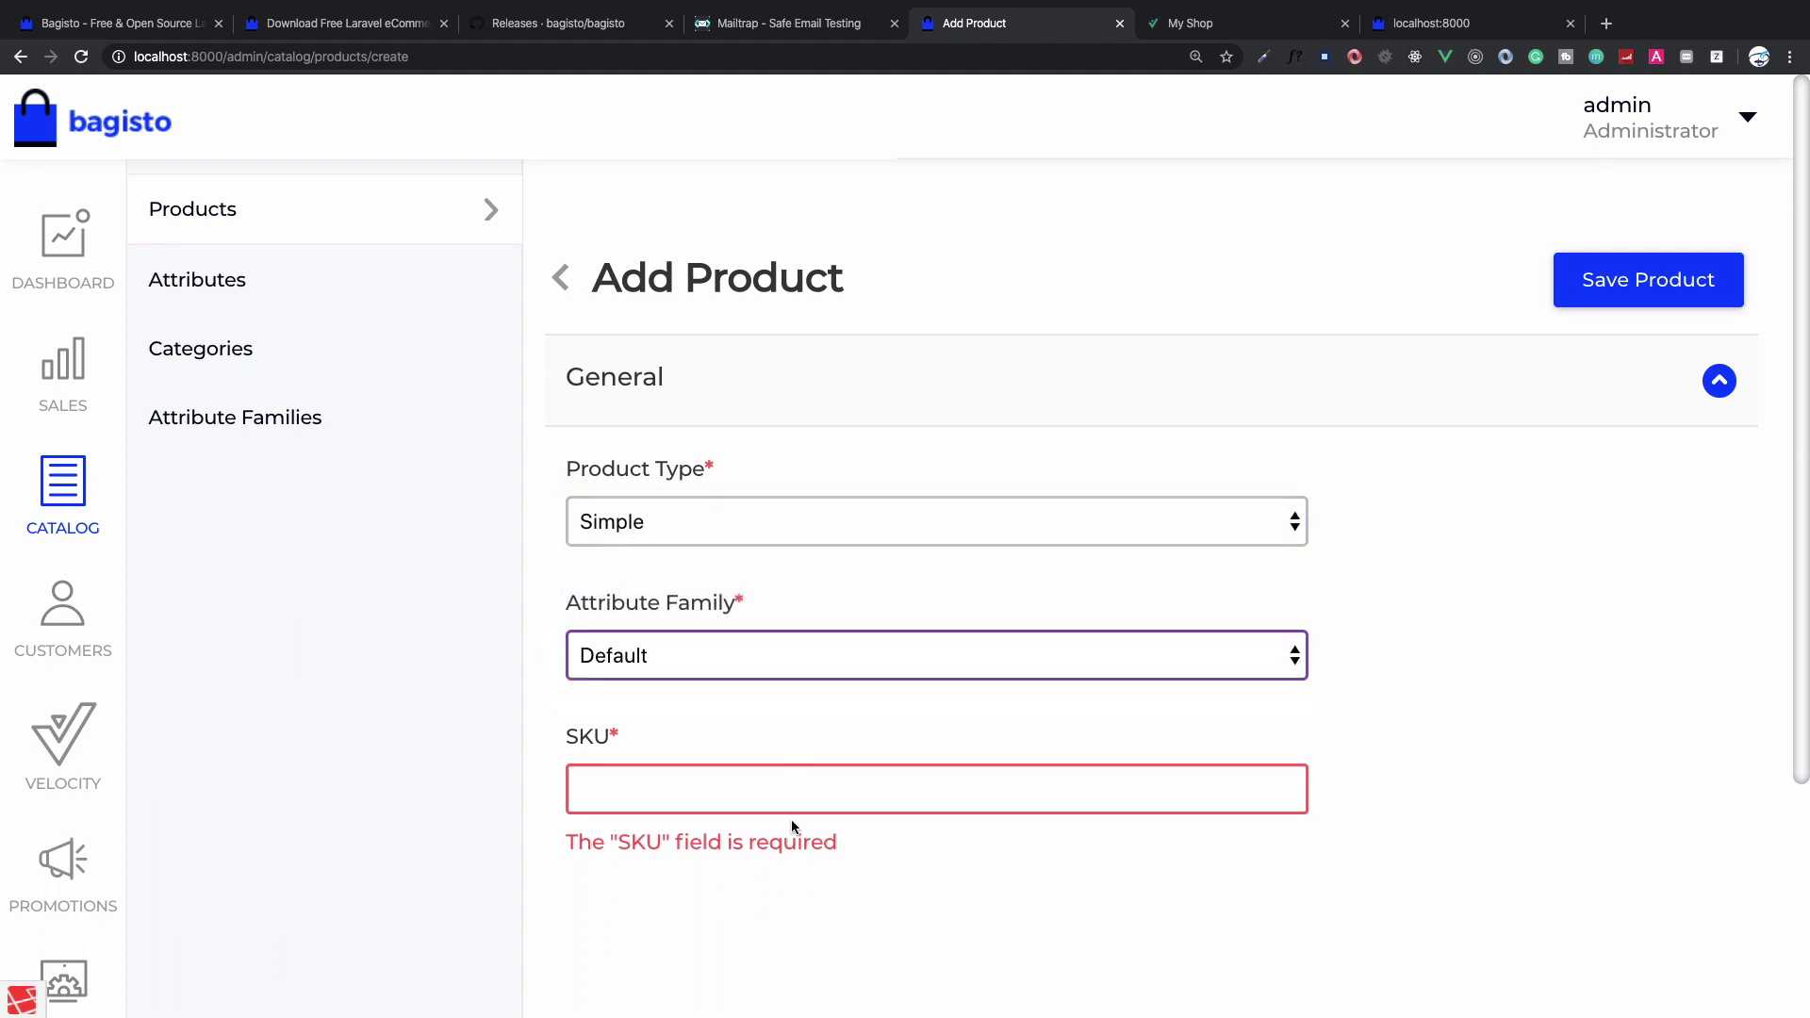
{"action": "key", "text": "Tab"}
{"action": "type", "text": "123"}
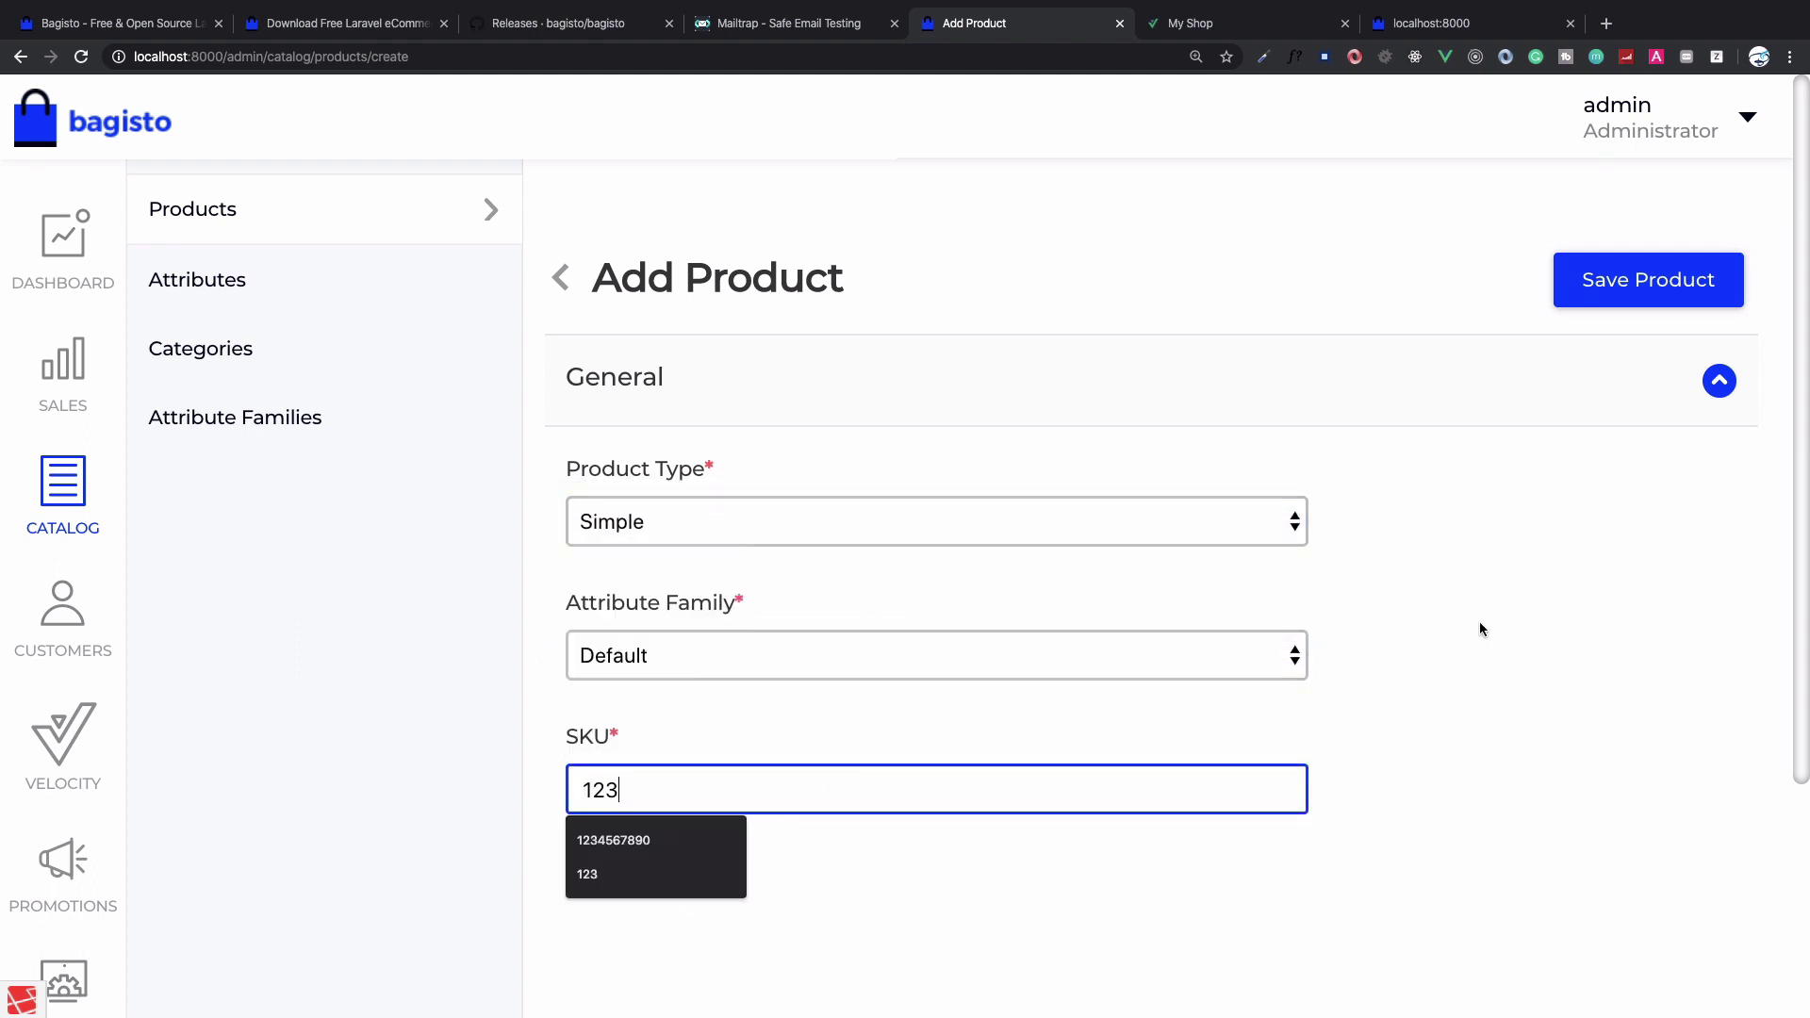
{"action": "left_click", "coordinate": [1654, 283]}
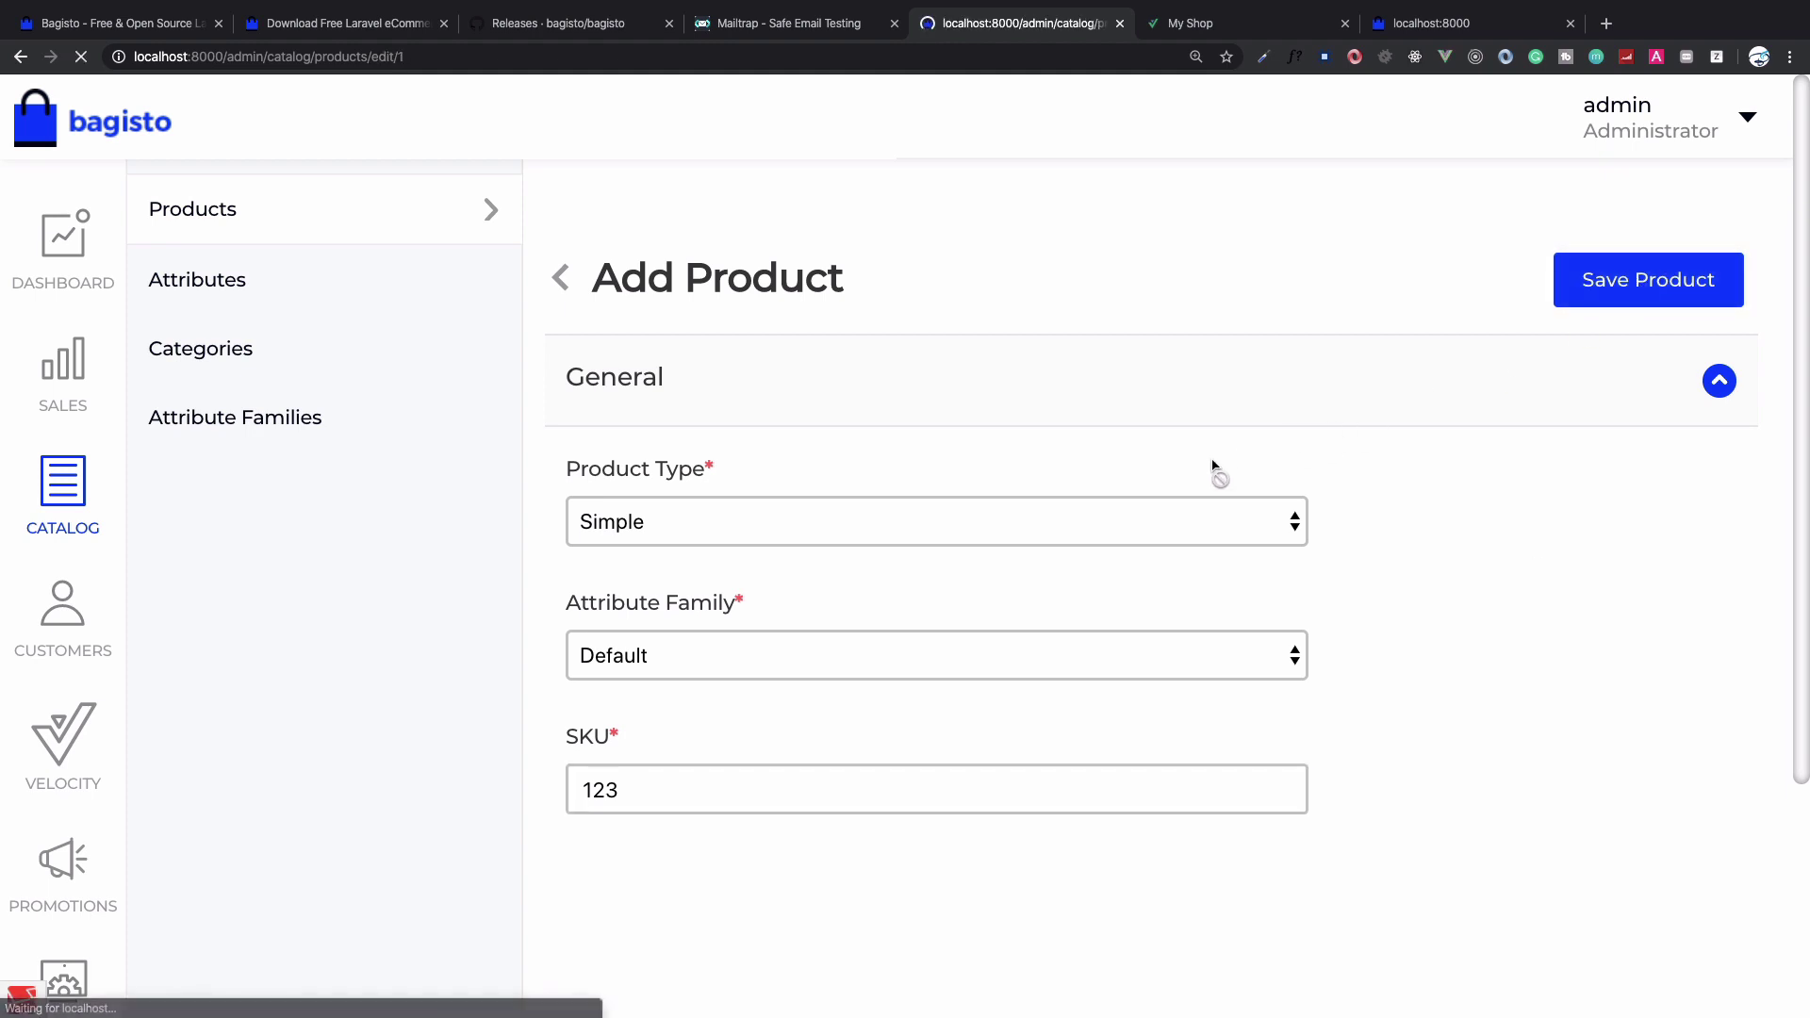
Name the product 'Product 1' and make it active
{"action": "left_click", "coordinate": [935, 651]}
{"action": "type", "text": "Pro"}
{"action": "left_click", "coordinate": [641, 703]}
{"action": "scroll", "coordinate": [936, 716], "scroll_direction": "down", "scroll_amount": 10}
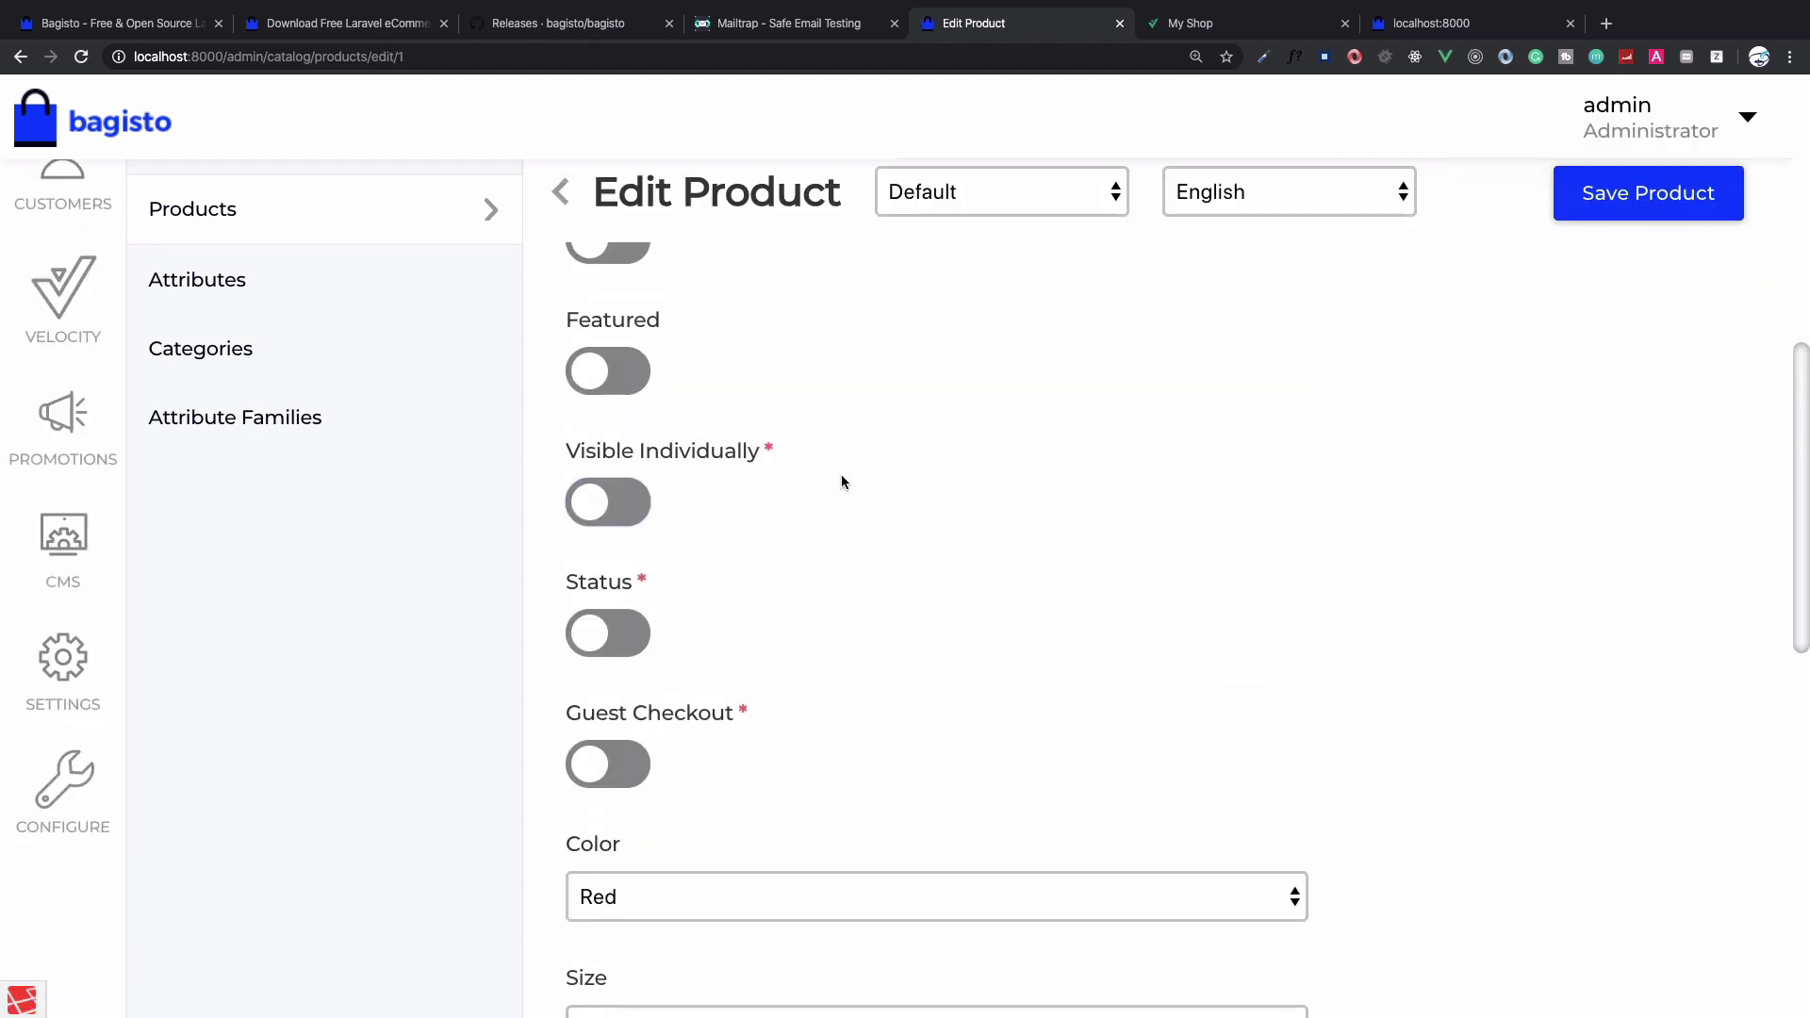
{"action": "scroll", "coordinate": [841, 482], "scroll_direction": "up", "scroll_amount": 2}
{"action": "scroll", "coordinate": [841, 482], "scroll_direction": "down", "scroll_amount": 1}
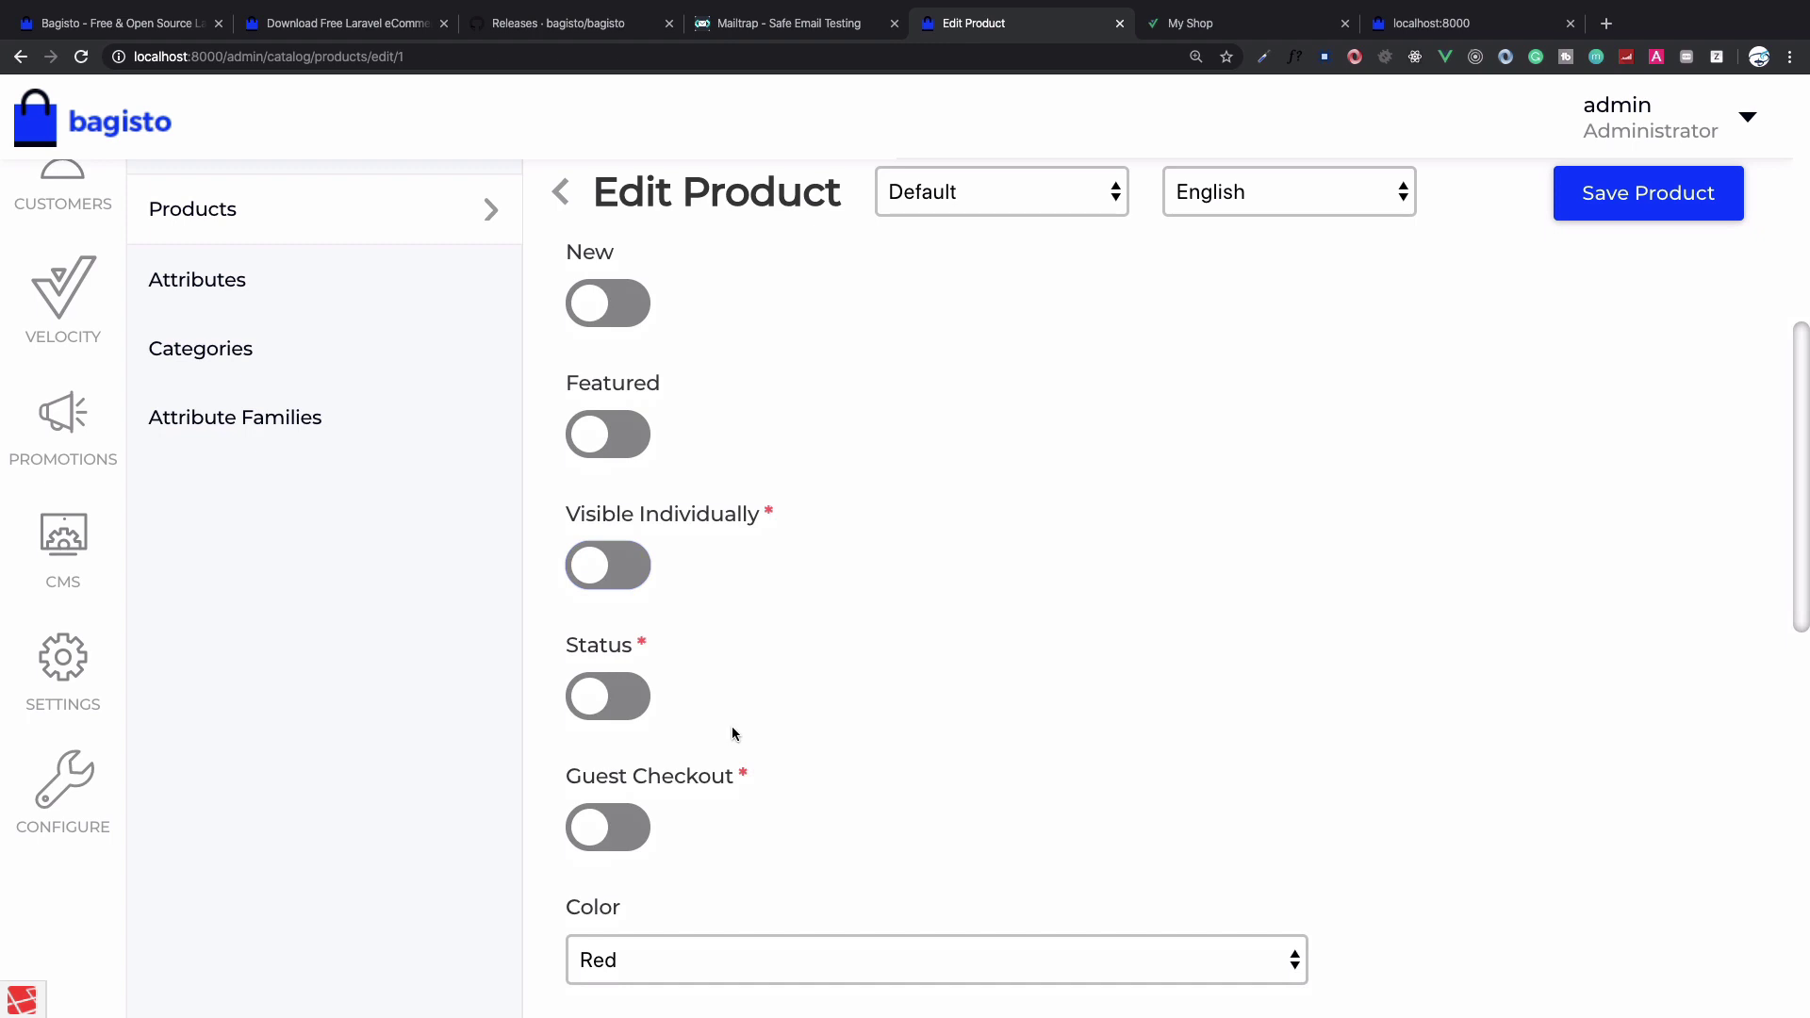
{"action": "left_click", "coordinate": [605, 701]}
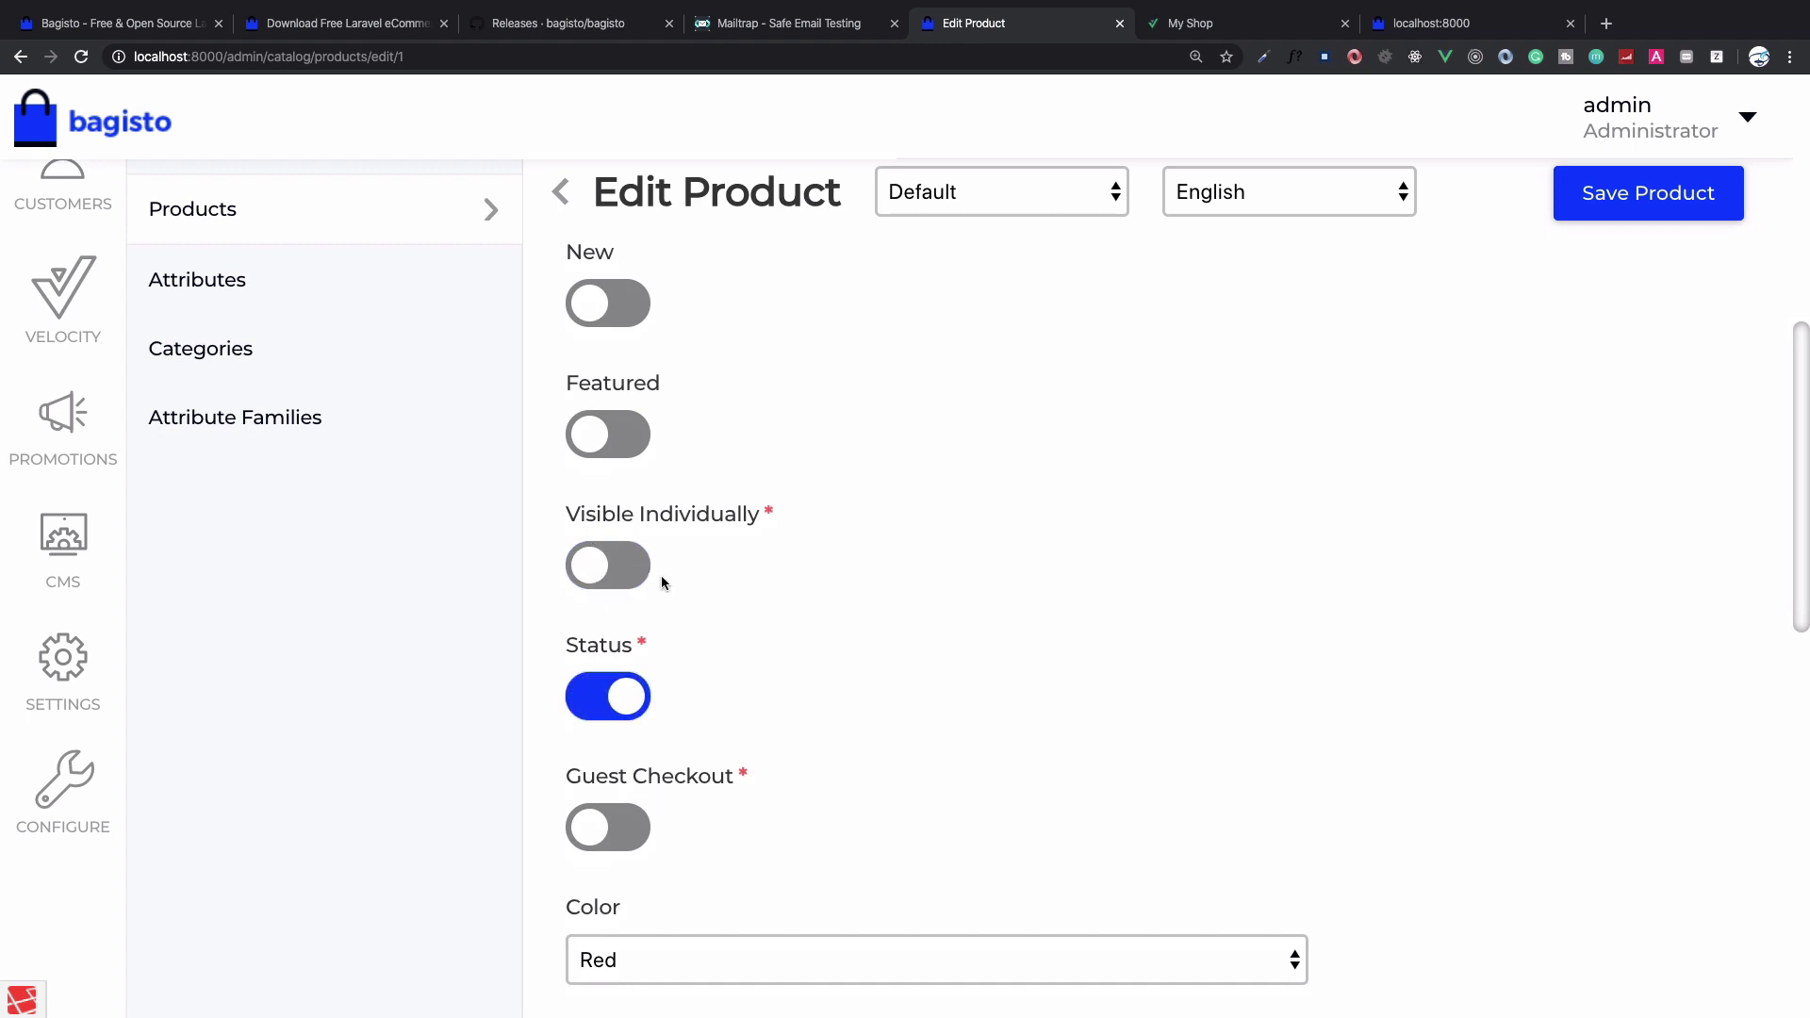
Fill in the short description 'sadfads' and the main description 'asd'
{"action": "scroll", "coordinate": [662, 581], "scroll_direction": "down", "scroll_amount": 8}
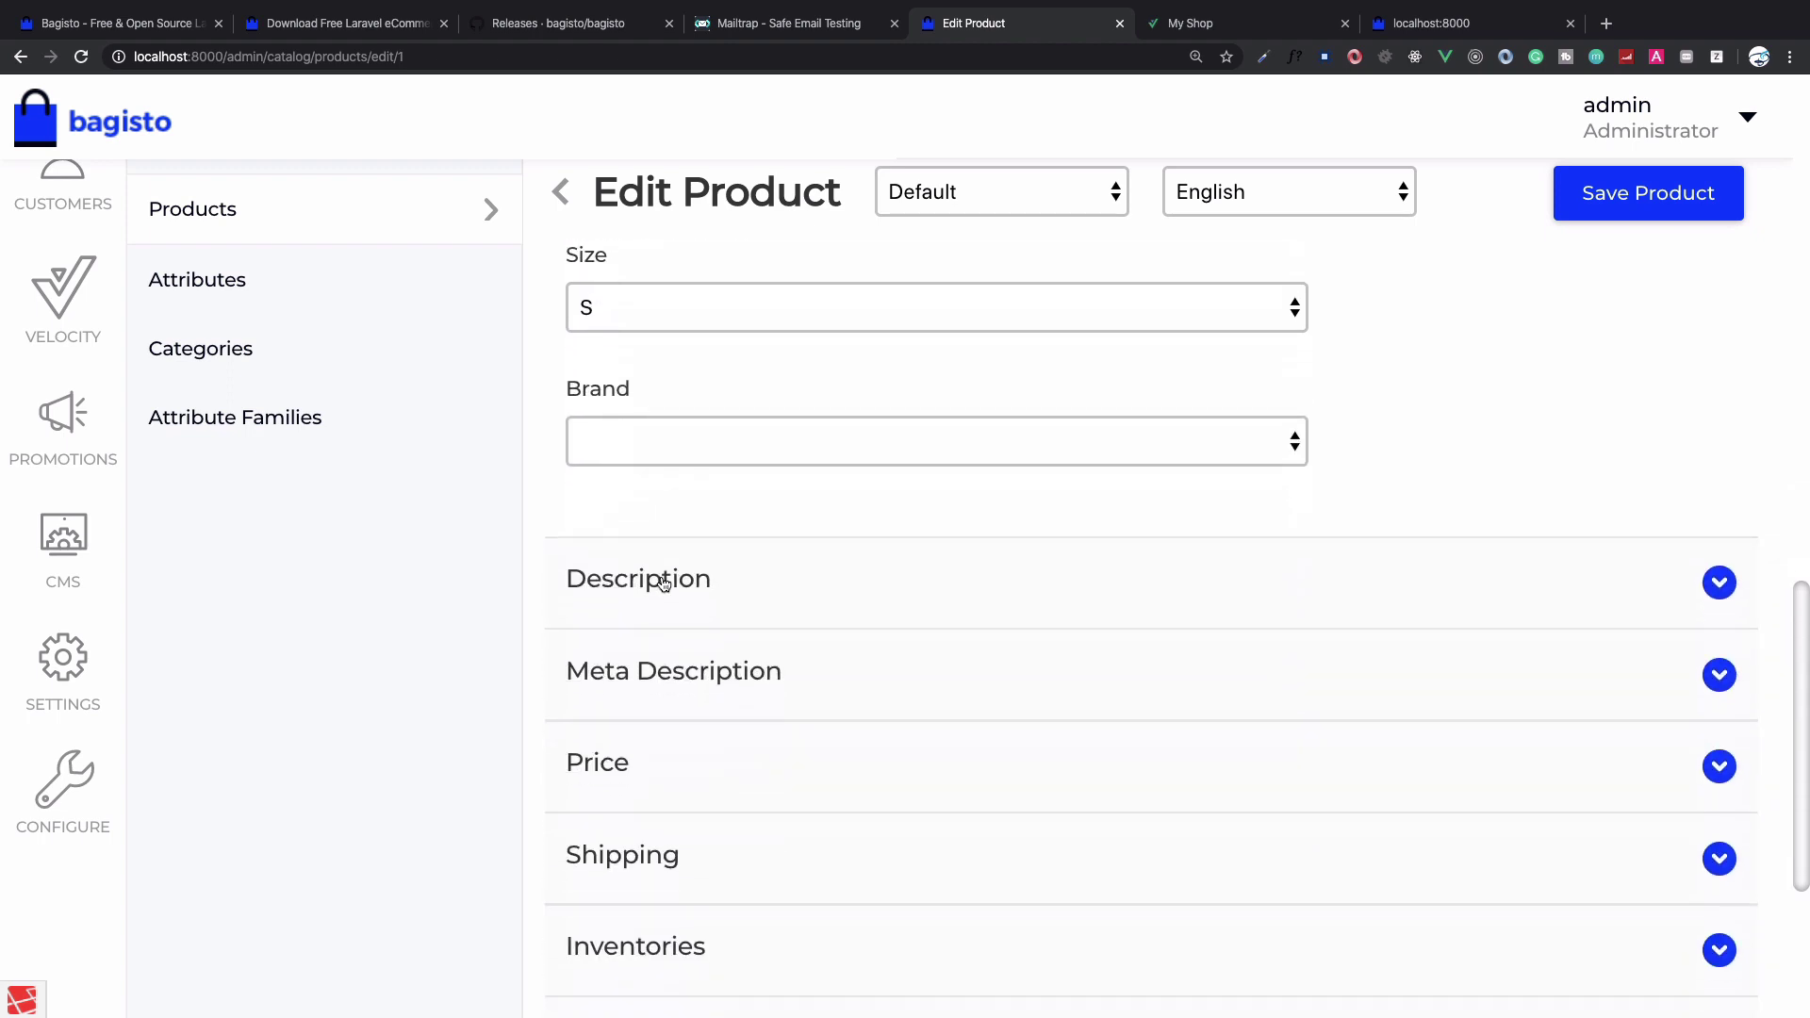
{"action": "left_click", "coordinate": [705, 545]}
{"action": "left_click", "coordinate": [724, 816]}
{"action": "type", "text": "sadfads"}
{"action": "scroll", "coordinate": [723, 817], "scroll_direction": "down", "scroll_amount": 5}
{"action": "left_click", "coordinate": [660, 858]}
{"action": "type", "text": "asd"}
{"action": "scroll", "coordinate": [716, 754], "scroll_direction": "down", "scroll_amount": 8}
Set price 10 and weight 100, then save the product
{"action": "left_click", "coordinate": [735, 668]}
{"action": "left_click", "coordinate": [658, 775]}
{"action": "type", "text": "10"}
{"action": "scroll", "coordinate": [717, 660], "scroll_direction": "down", "scroll_amount": 10}
{"action": "left_click", "coordinate": [622, 473]}
{"action": "scroll", "coordinate": [824, 660], "scroll_direction": "down", "scroll_amount": 2}
{"action": "left_click", "coordinate": [824, 828]}
{"action": "type", "text": "100"}
{"action": "left_click", "coordinate": [1688, 215]}
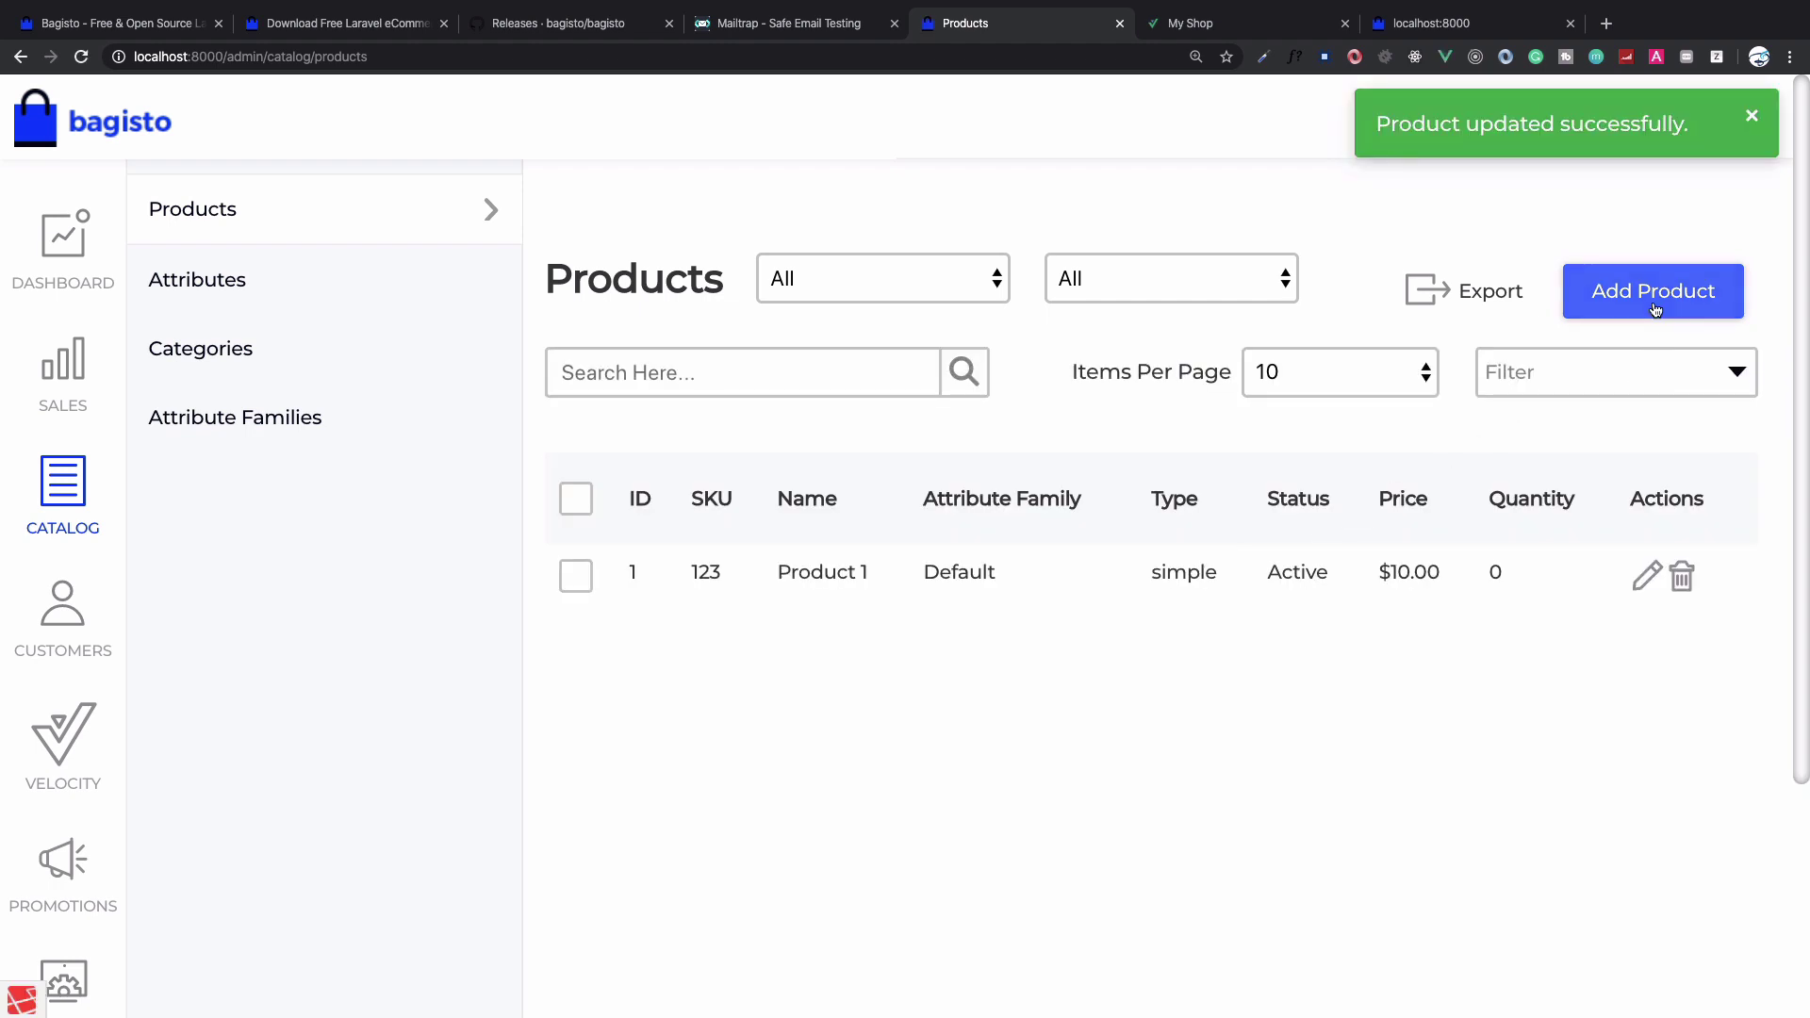
Create another product with Default attribute family and SKU 1234
{"action": "left_click", "coordinate": [1640, 313]}
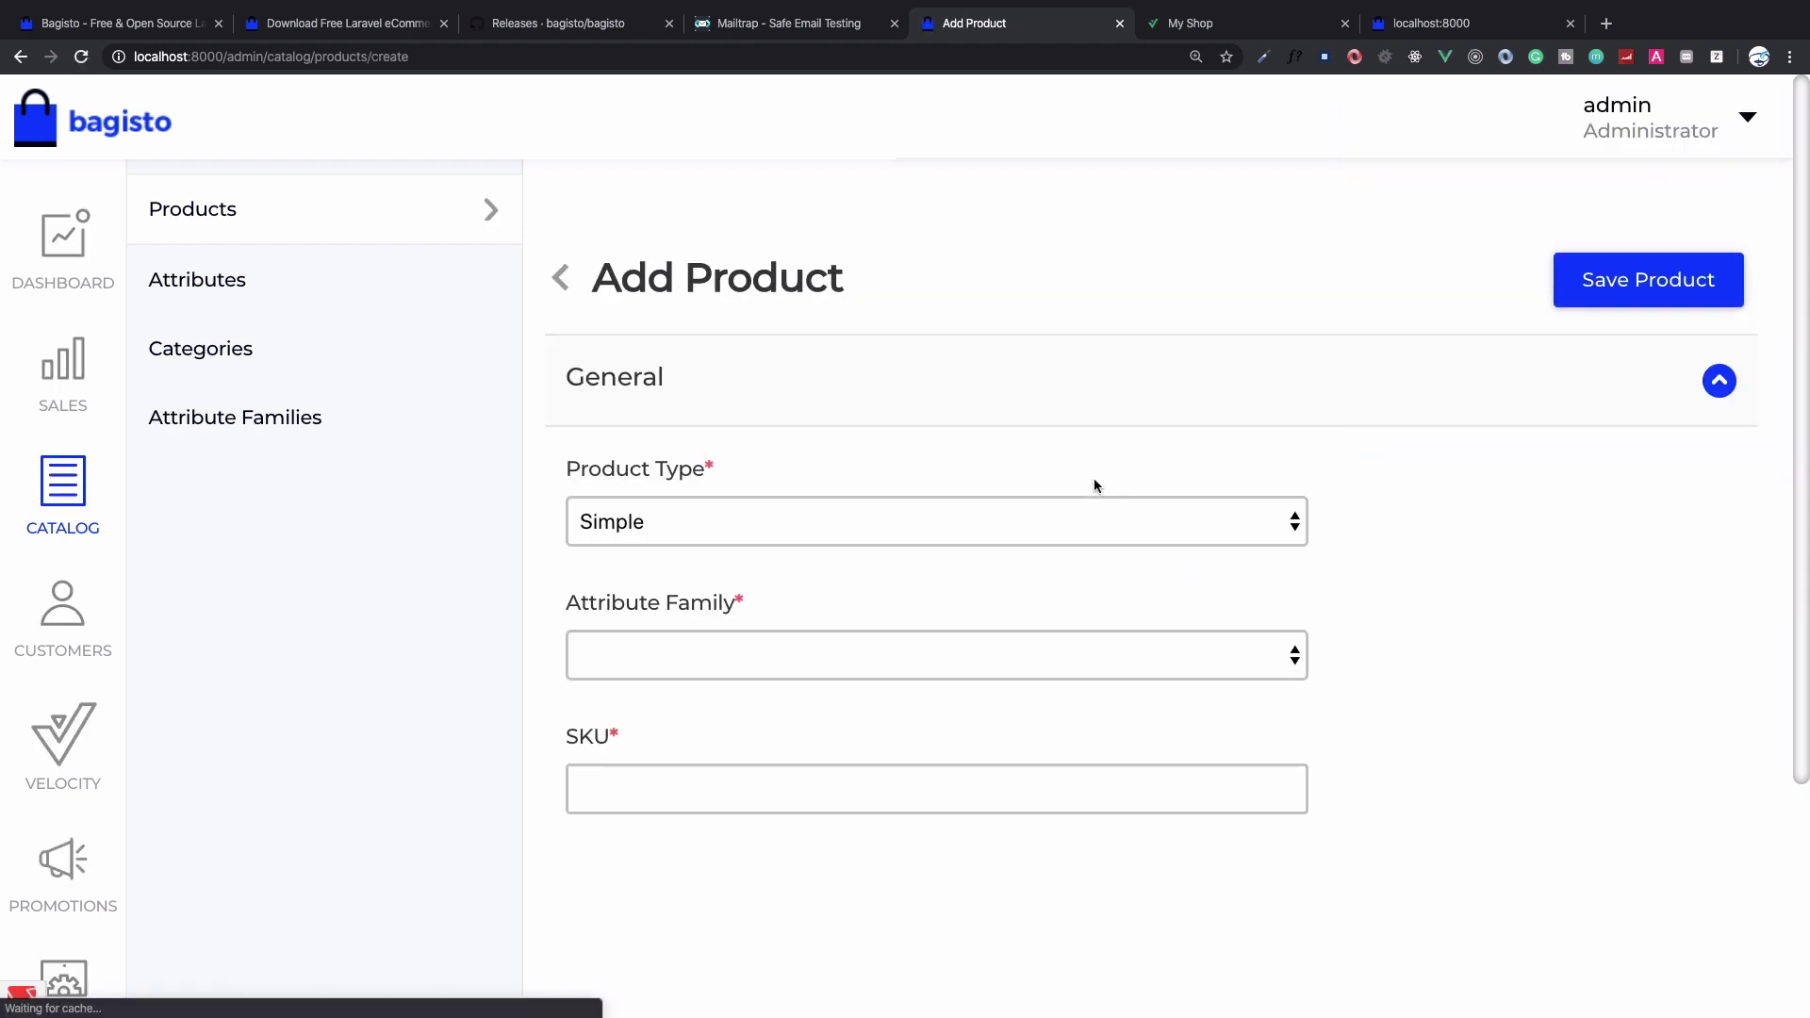
{"action": "left_click", "coordinate": [782, 659]}
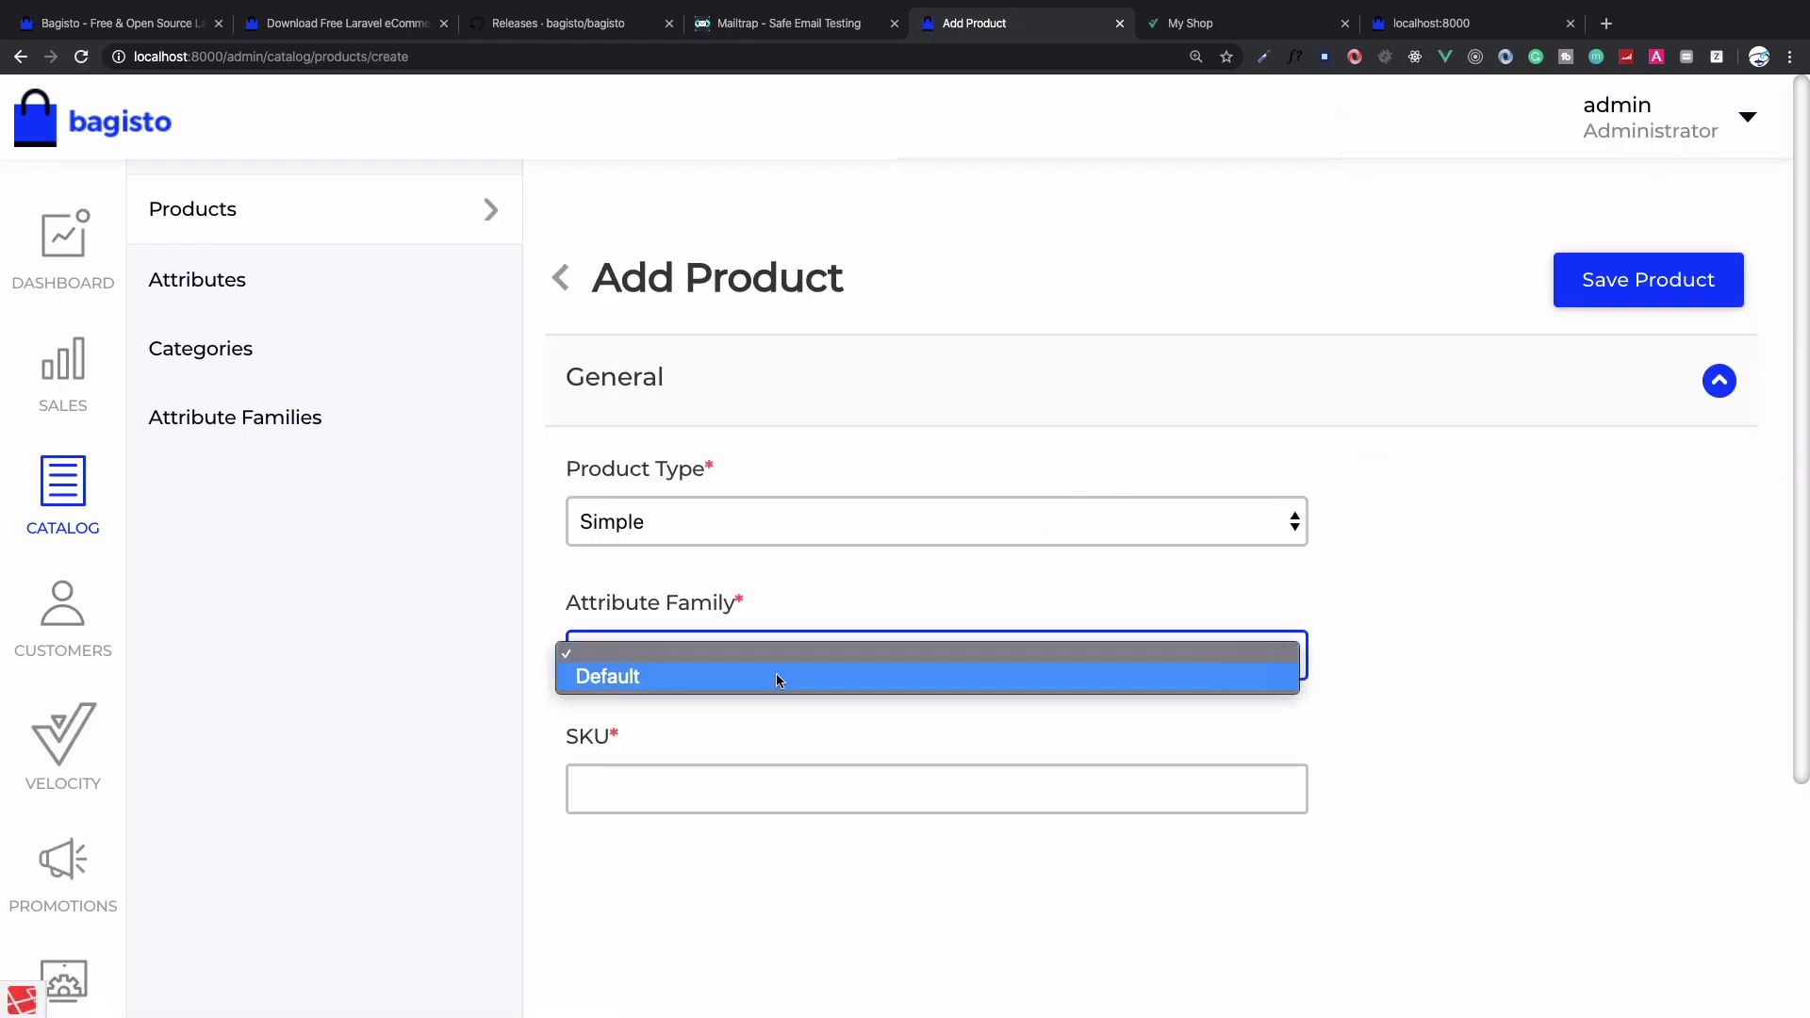
{"action": "left_click", "coordinate": [771, 686]}
{"action": "left_click", "coordinate": [761, 797]}
{"action": "type", "text": "1234"}
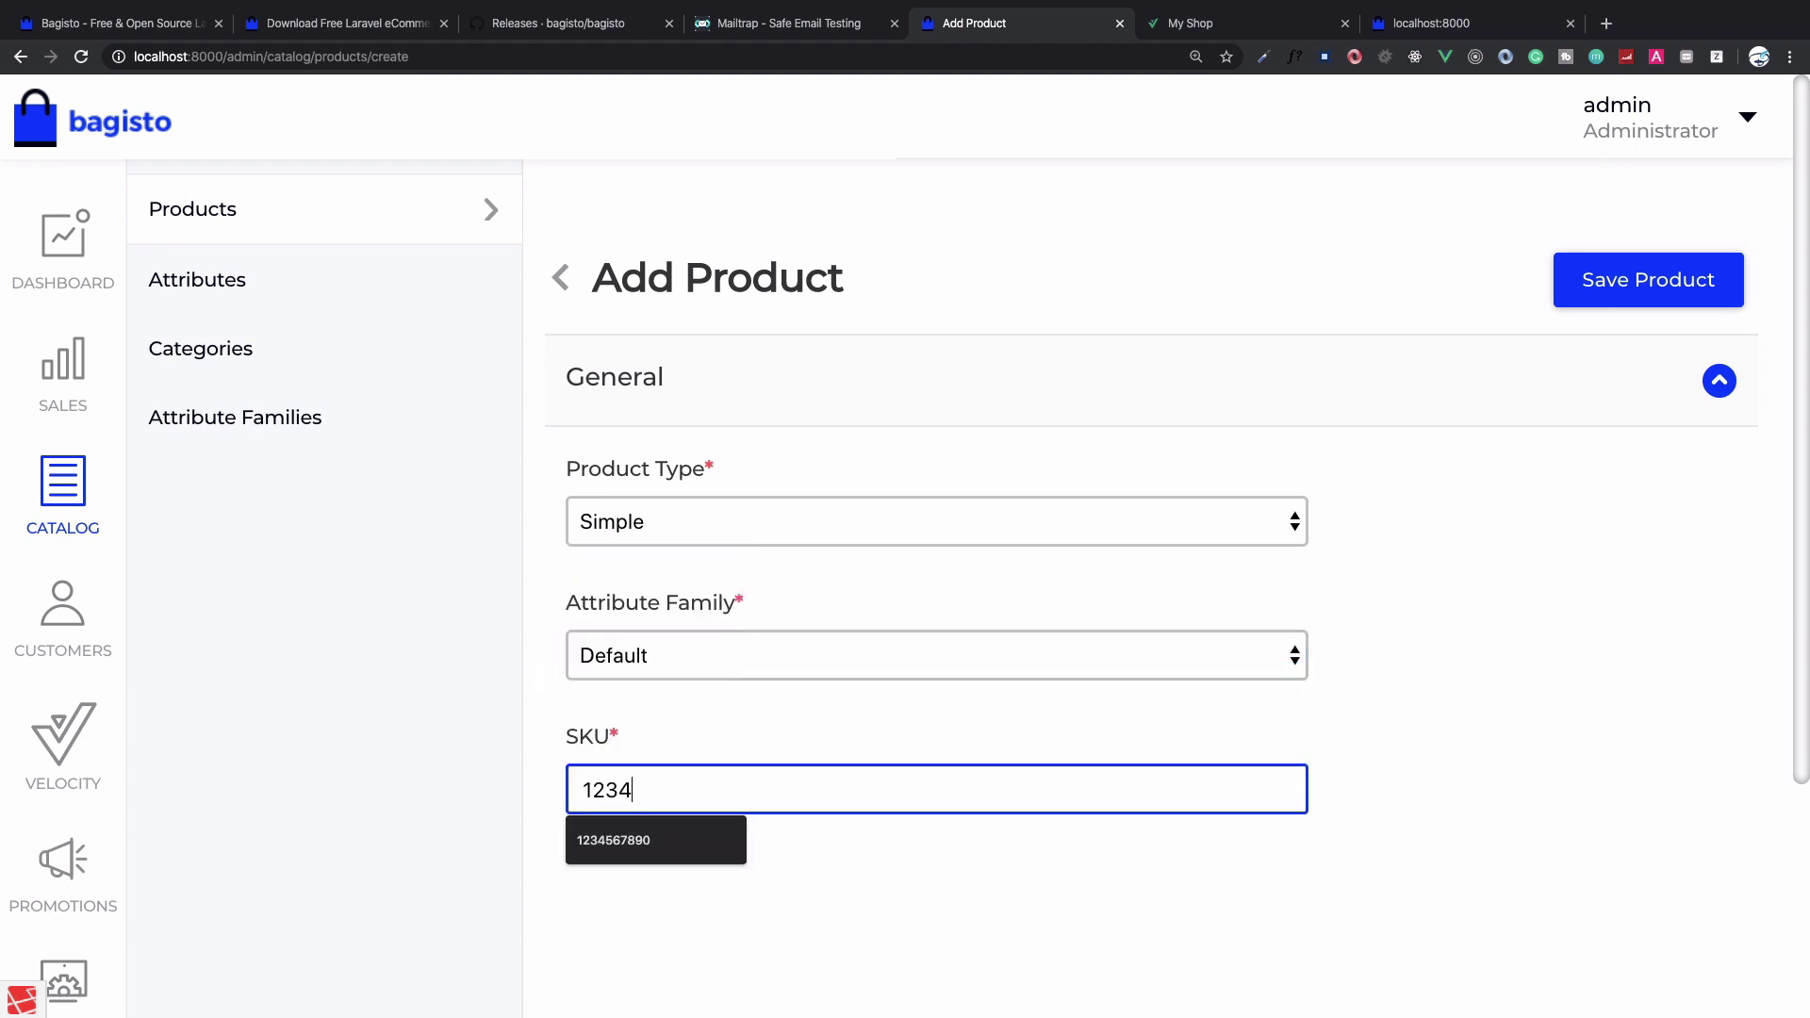
{"action": "left_click", "coordinate": [1671, 271]}
Make the second product active and expand its Description section
{"action": "scroll", "coordinate": [719, 688], "scroll_direction": "down", "scroll_amount": 5}
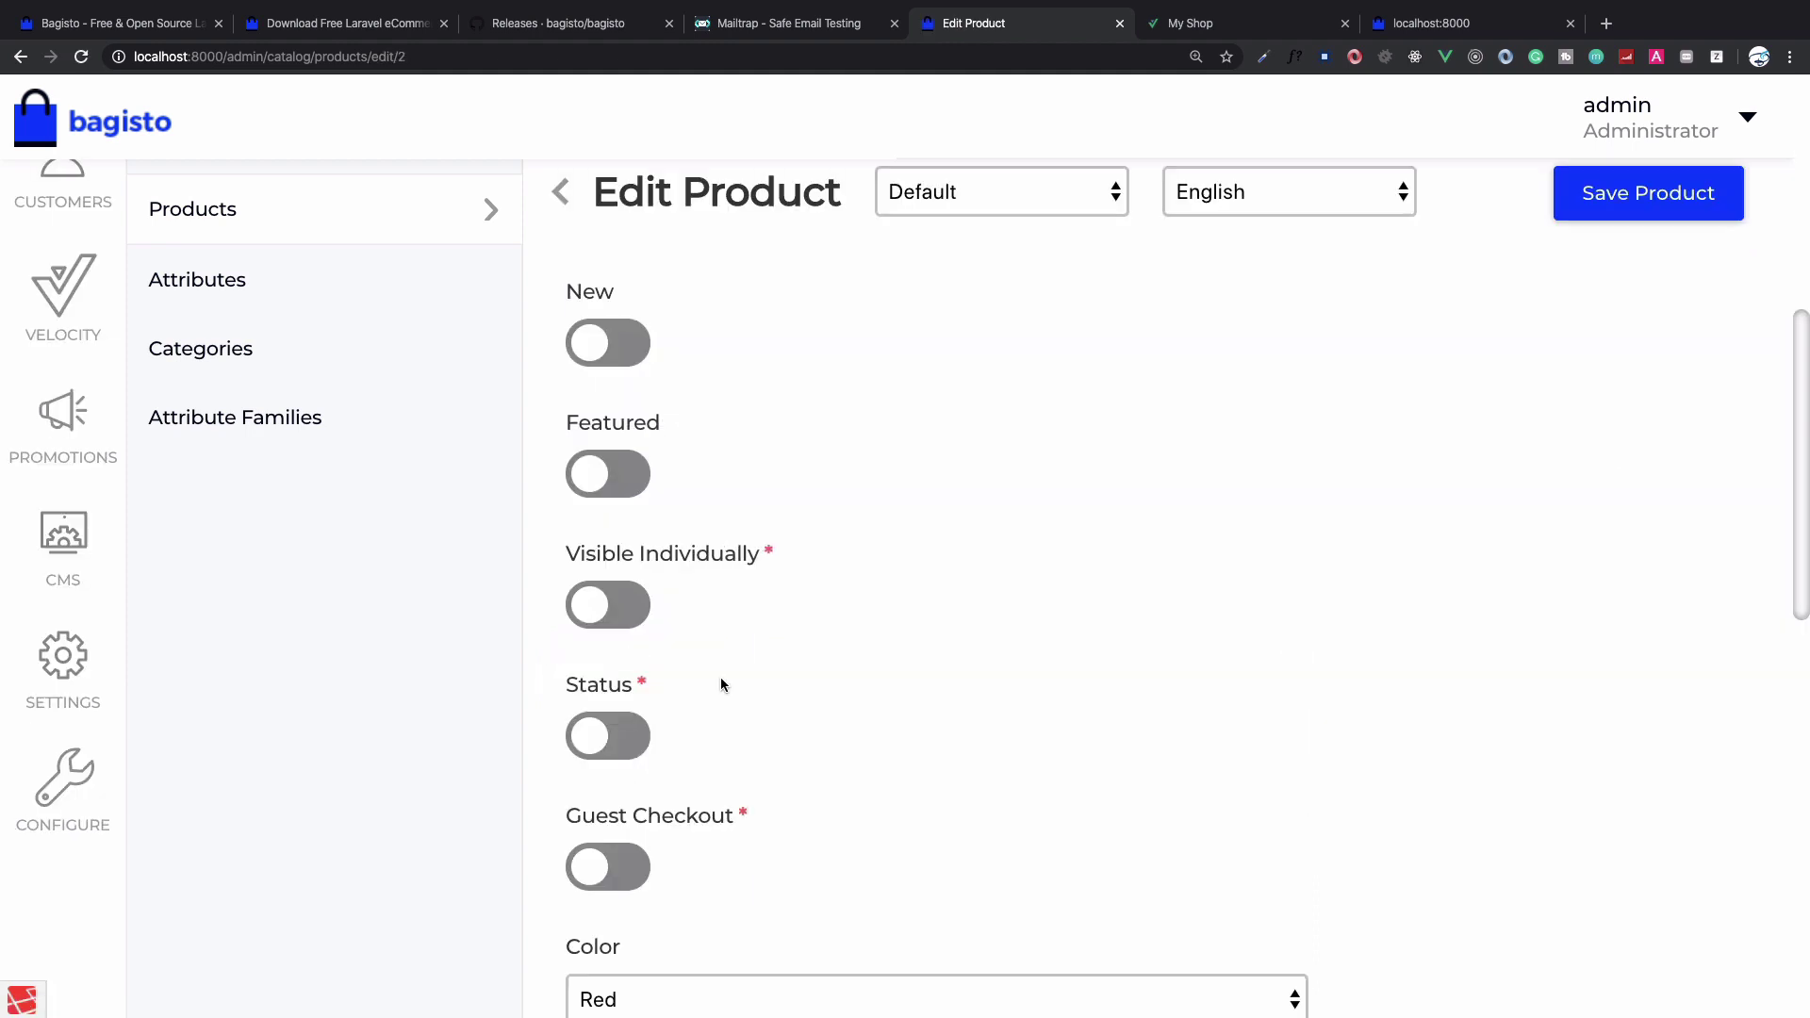
{"action": "left_click", "coordinate": [620, 744]}
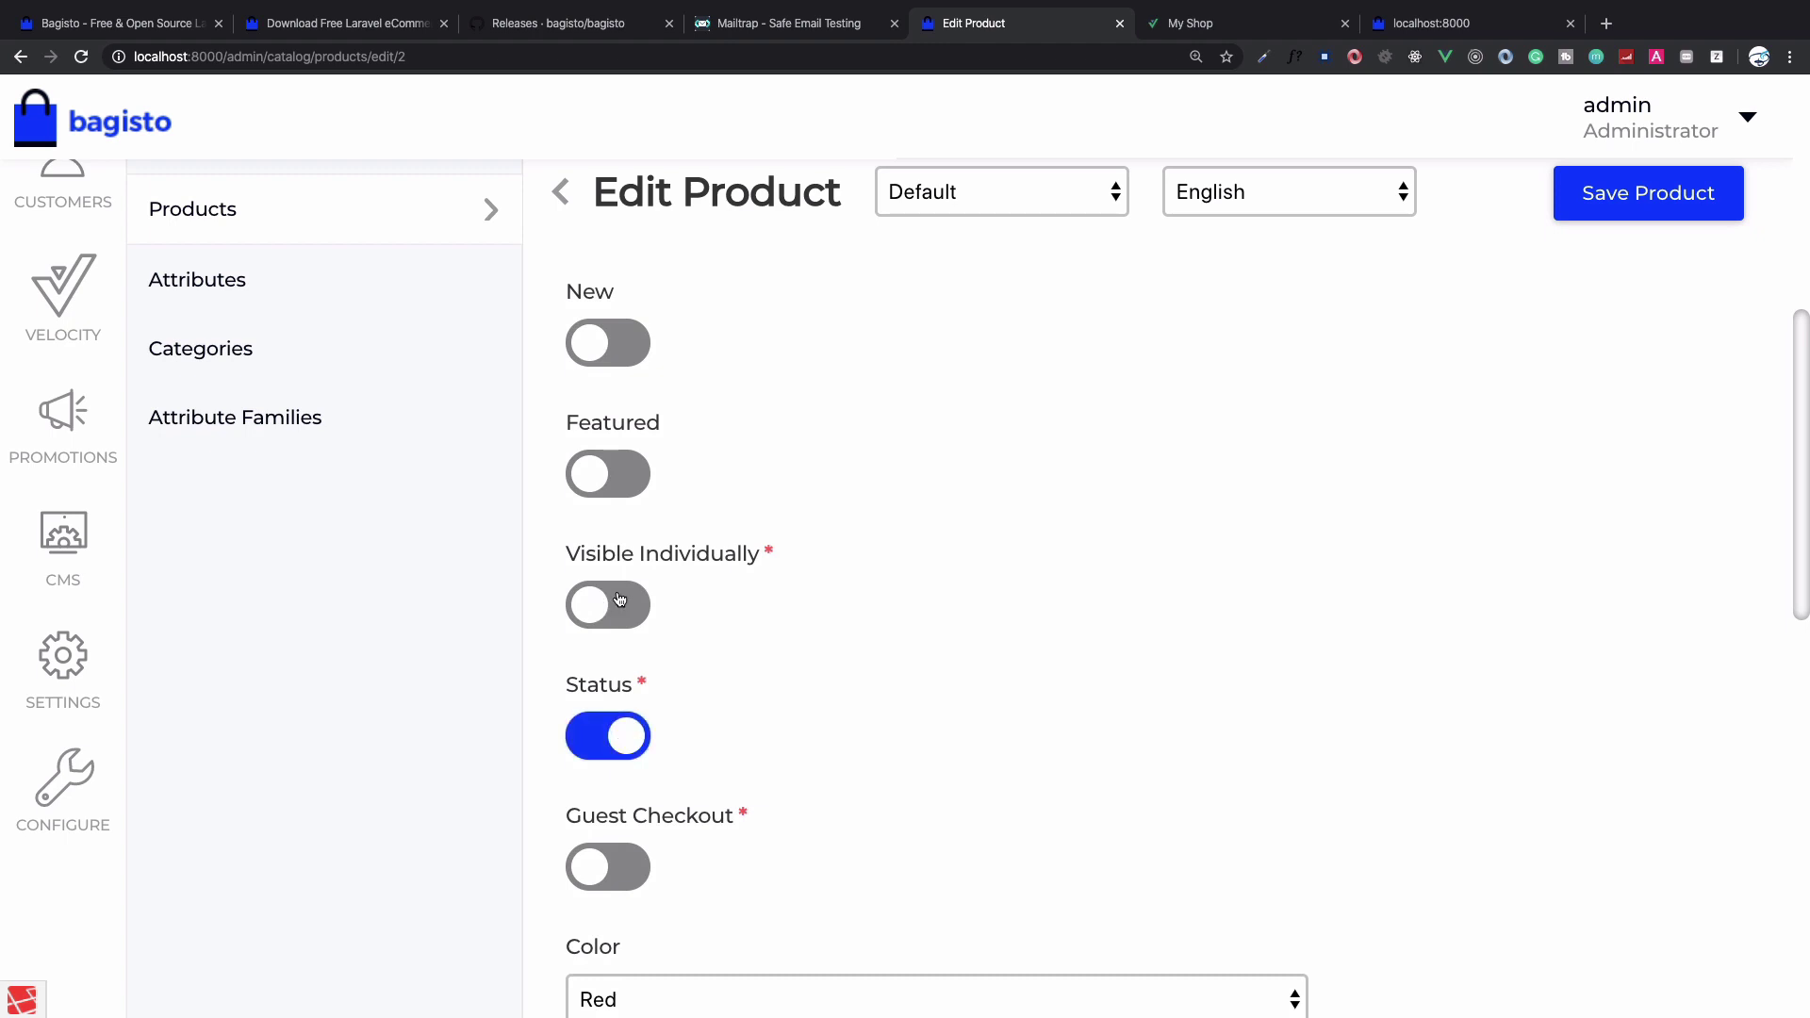
{"action": "scroll", "coordinate": [814, 639], "scroll_direction": "down", "scroll_amount": 5}
{"action": "left_click", "coordinate": [758, 290]}
{"action": "scroll", "coordinate": [758, 566], "scroll_direction": "down", "scroll_amount": 10}
Set price 10 and weight 100, then save the second product
{"action": "left_click", "coordinate": [687, 381]}
{"action": "left_click", "coordinate": [686, 522]}
{"action": "type", "text": "10"}
{"action": "scroll", "coordinate": [768, 603], "scroll_direction": "down", "scroll_amount": 8}
{"action": "left_click", "coordinate": [707, 477]}
{"action": "scroll", "coordinate": [707, 477], "scroll_direction": "down", "scroll_amount": 3}
{"action": "left_click", "coordinate": [667, 755]}
{"action": "type", "text": "100"}
{"action": "left_click", "coordinate": [1593, 373]}
{"action": "left_click", "coordinate": [1645, 212]}
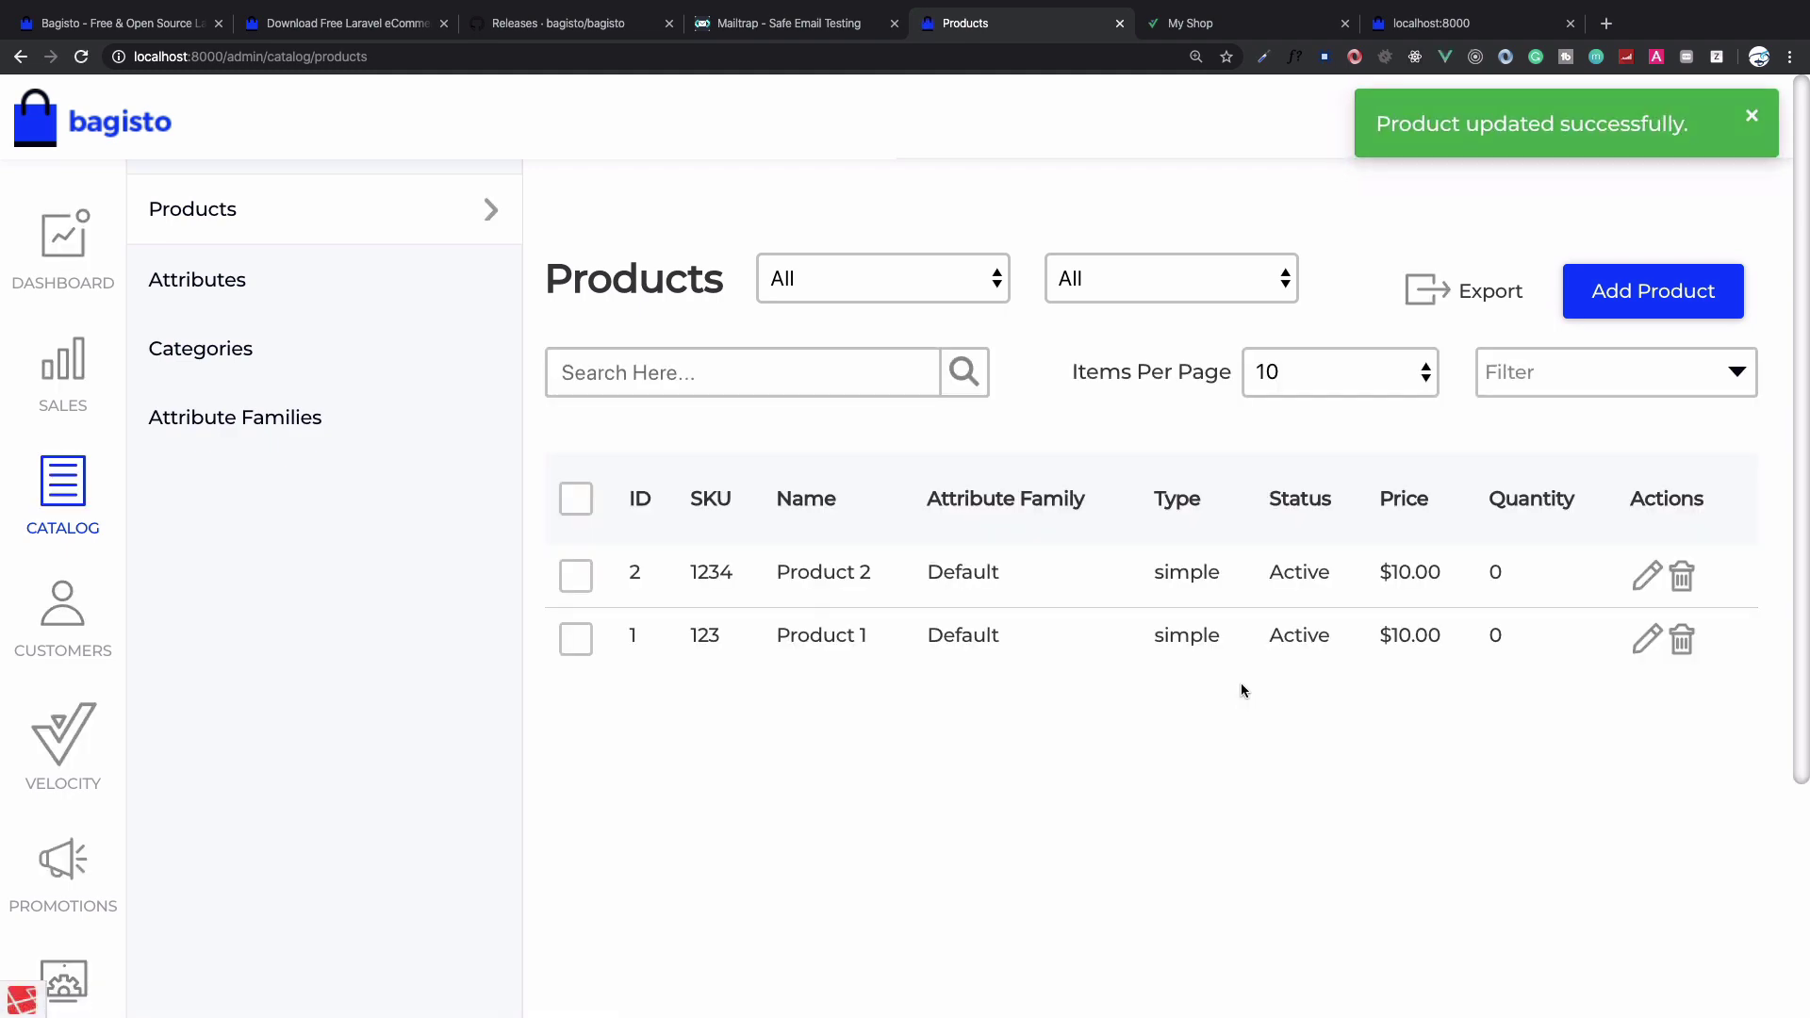
{"action": "key", "text": "ctrl+Tab"}
{"action": "key", "text": "super+r"}
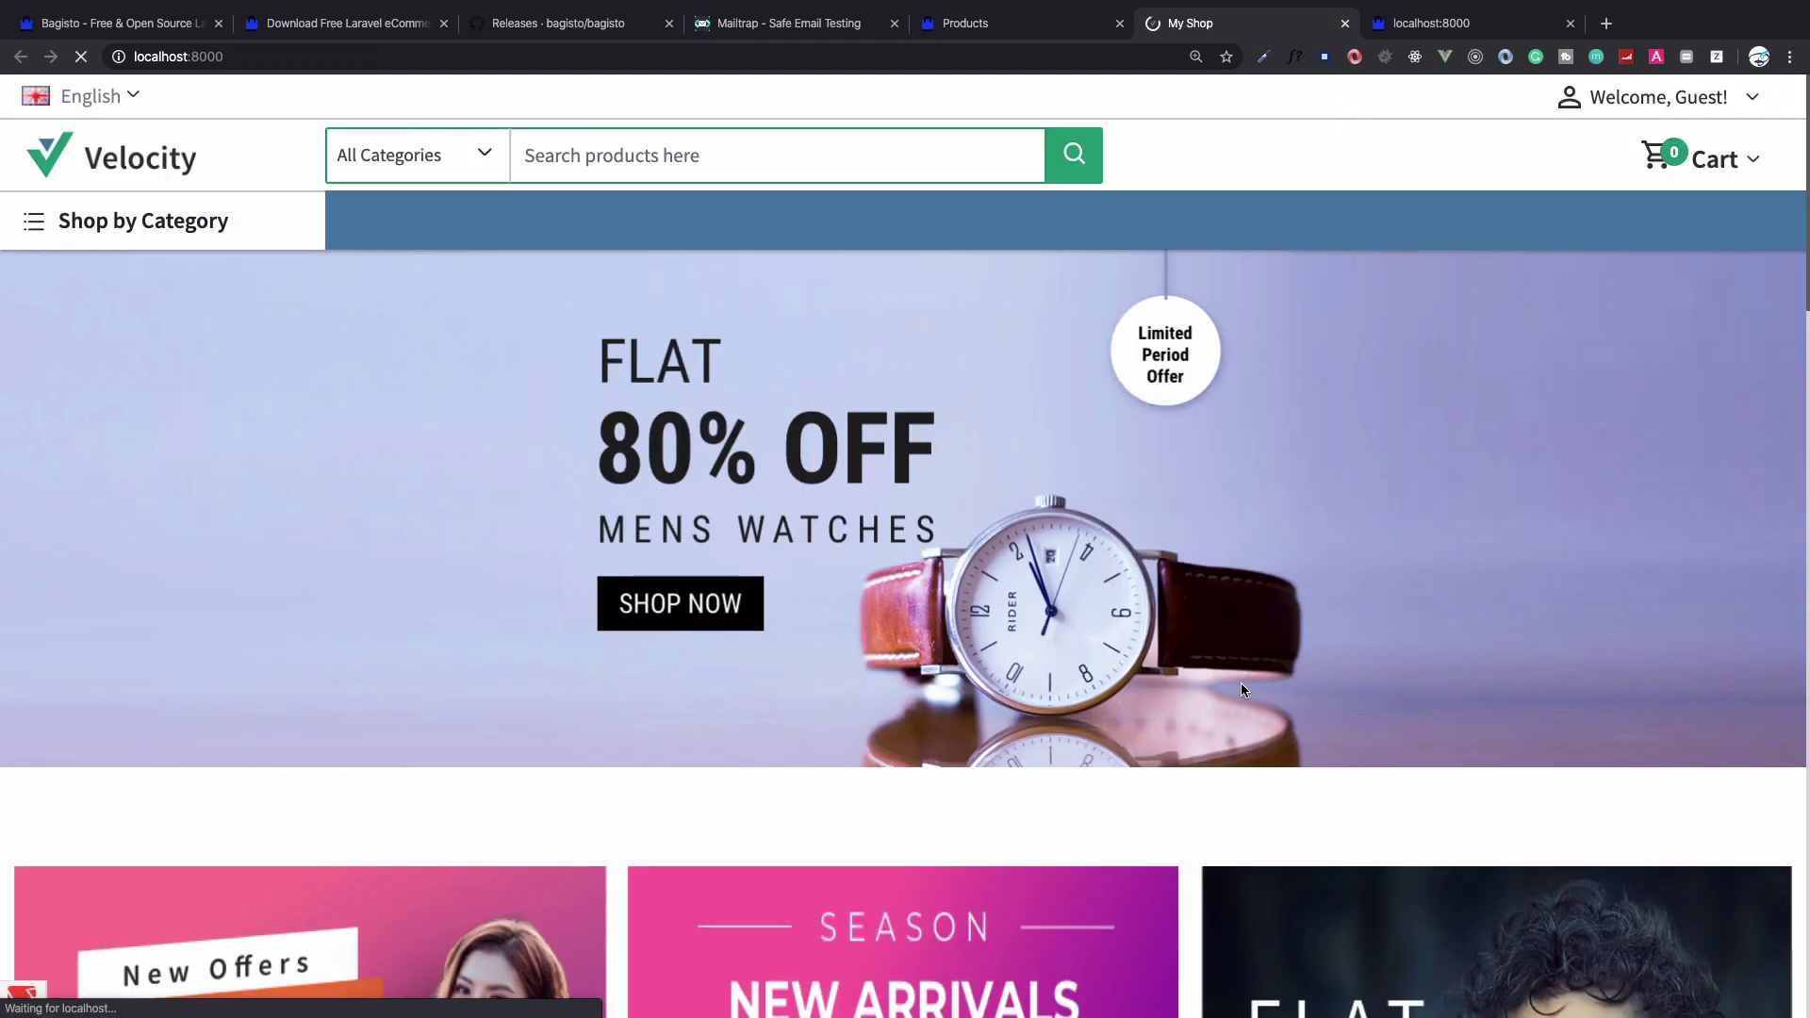
{"action": "scroll", "coordinate": [1241, 690], "scroll_direction": "down", "scroll_amount": 10}
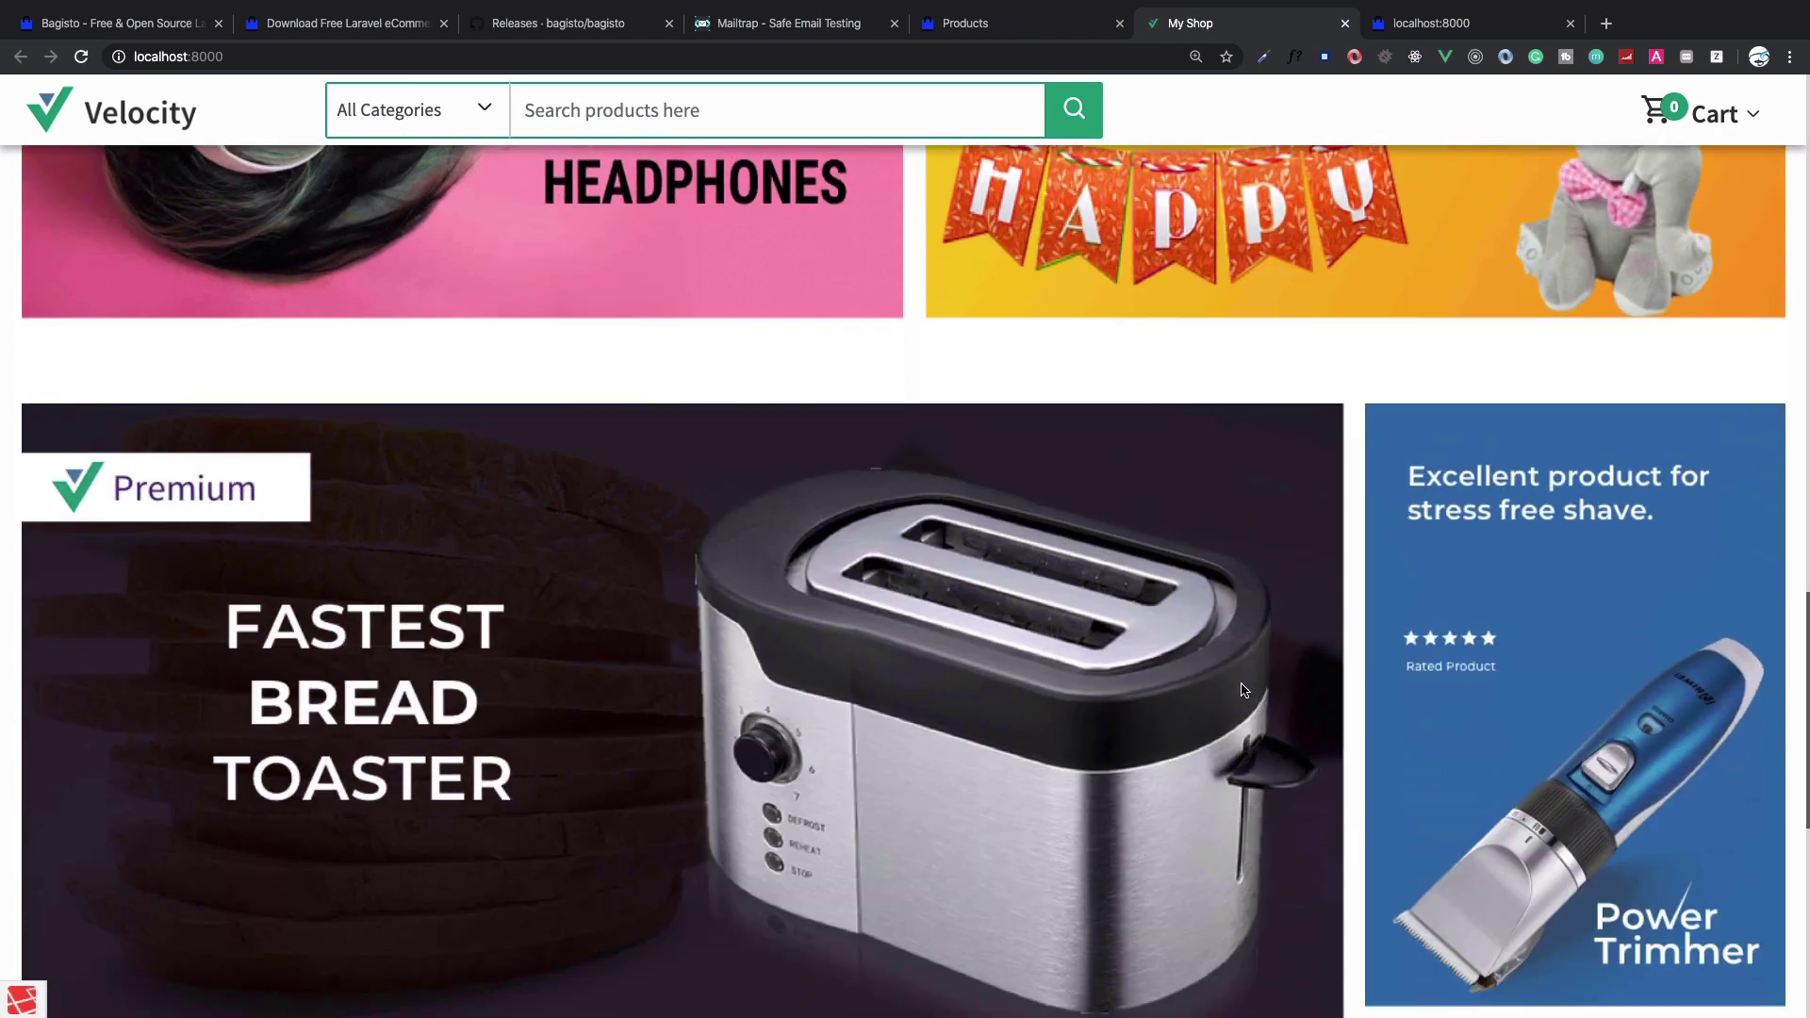
{"action": "scroll", "coordinate": [1240, 689], "scroll_direction": "down", "scroll_amount": 5}
{"action": "scroll", "coordinate": [1241, 689], "scroll_direction": "up", "scroll_amount": 15}
{"action": "key", "text": "ctrl+shift+Tab"}
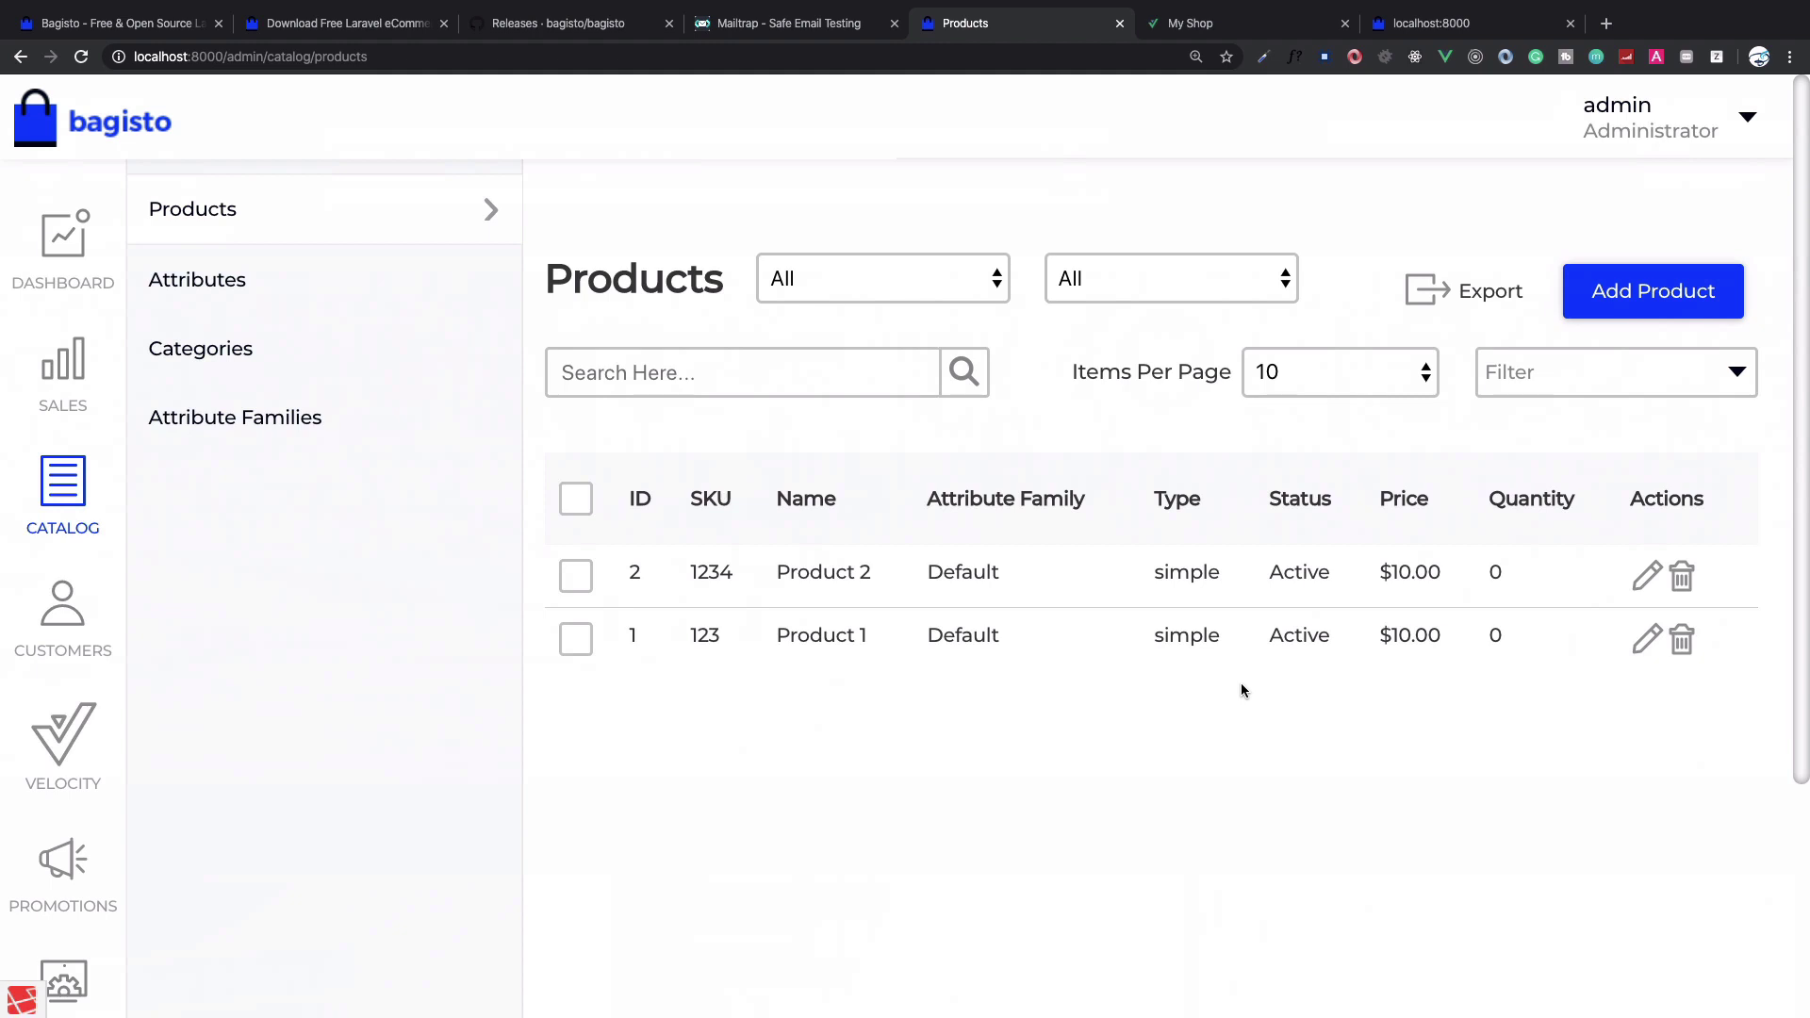
Create a new Grouped product with Default attribute family and SKU 2222
{"action": "left_click", "coordinate": [1625, 288]}
{"action": "left_click", "coordinate": [905, 536]}
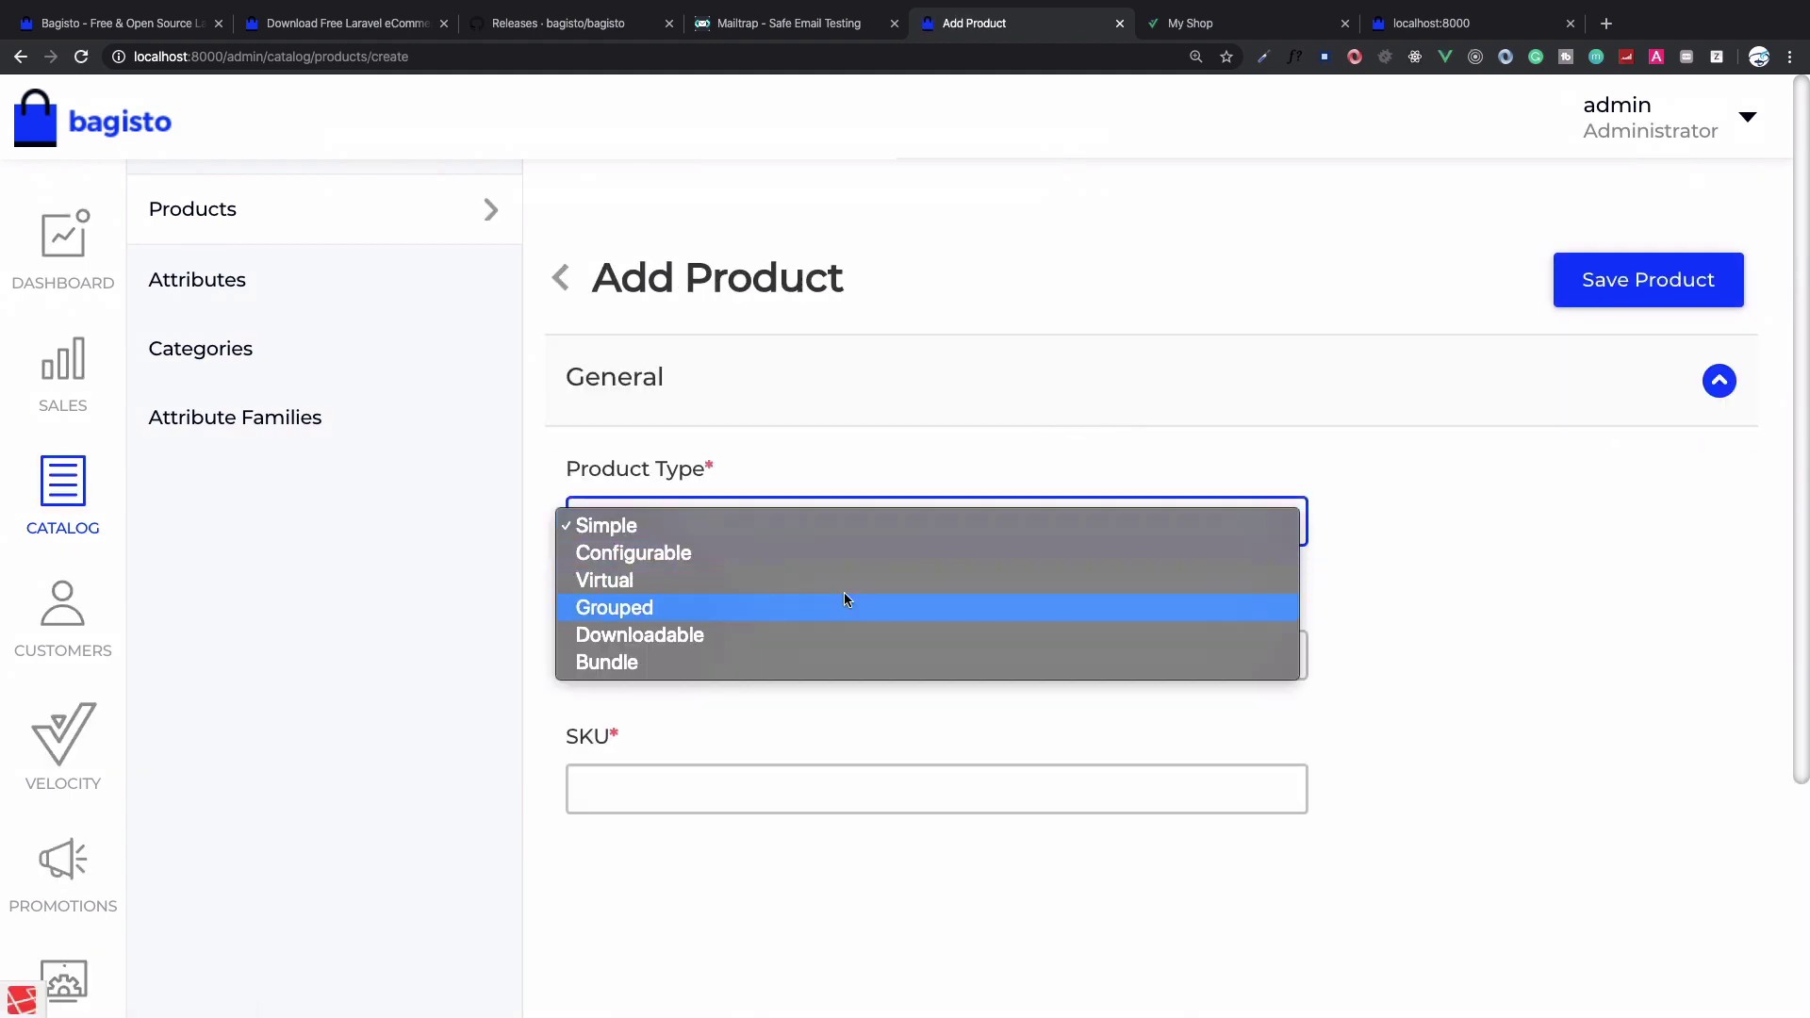
{"action": "left_click", "coordinate": [839, 602]}
{"action": "left_click", "coordinate": [802, 658]}
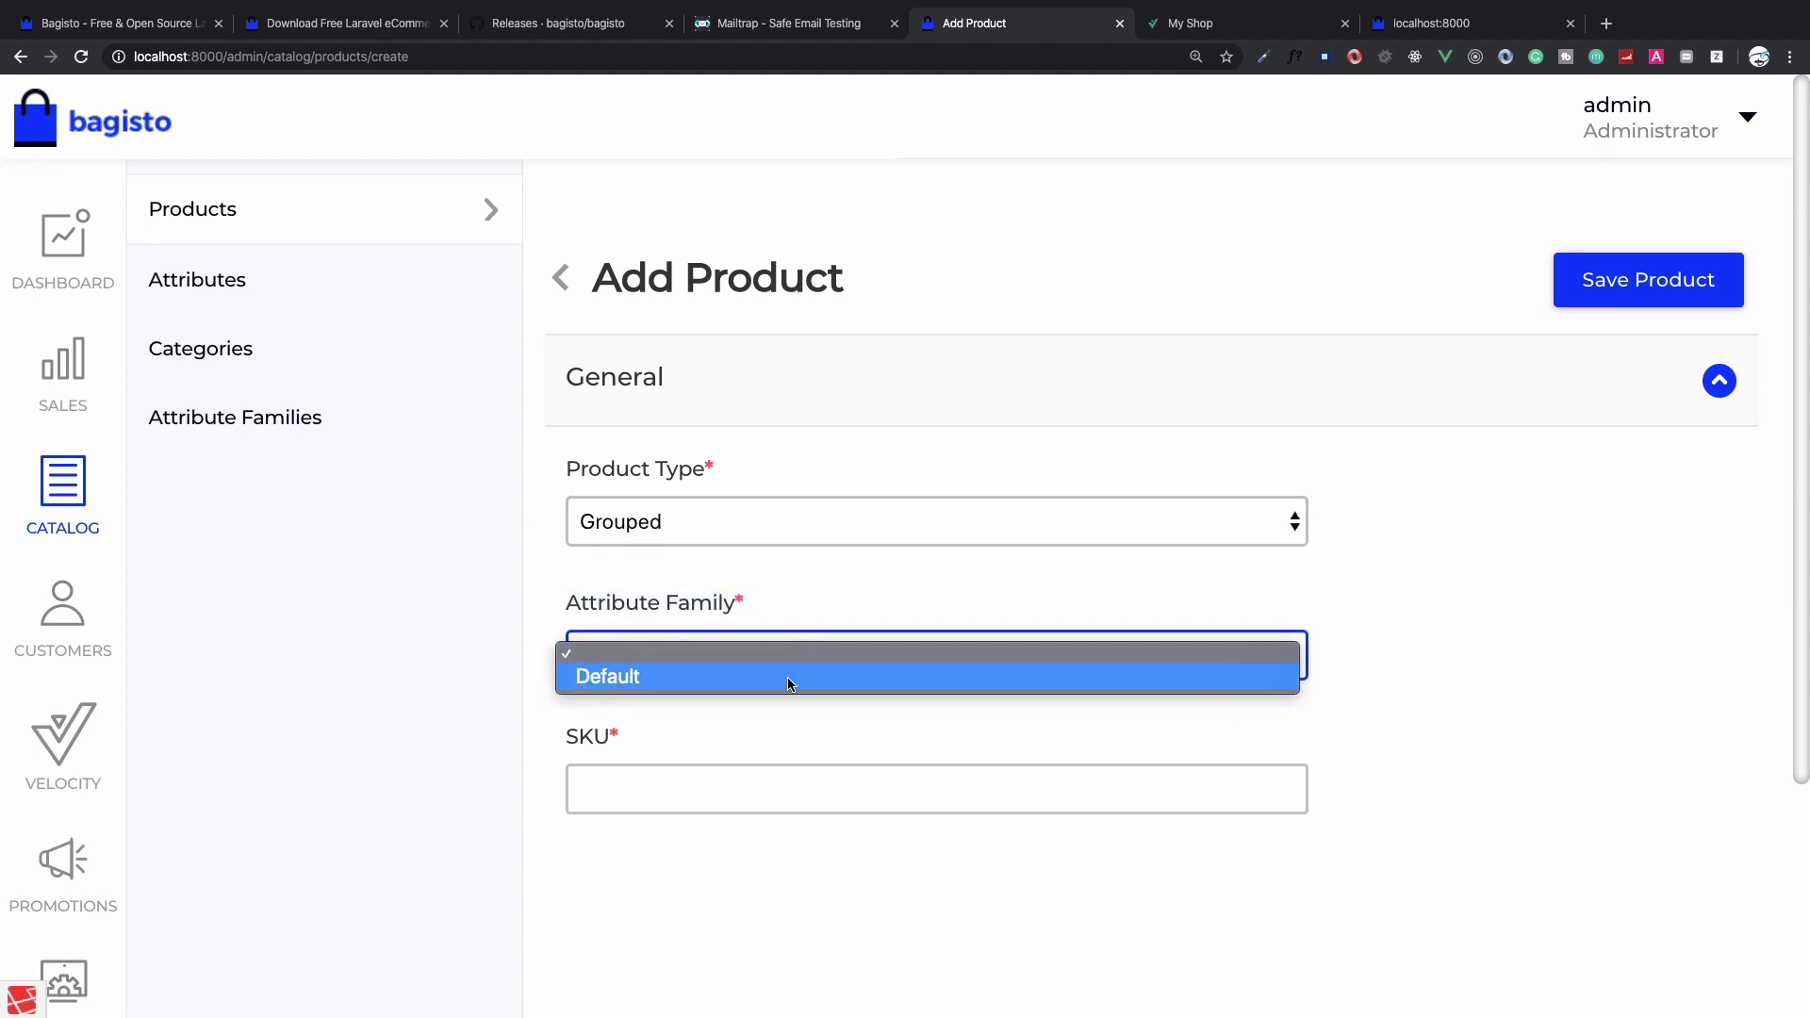
{"action": "left_click", "coordinate": [788, 679]}
{"action": "left_click", "coordinate": [778, 787]}
{"action": "type", "text": "2222"}
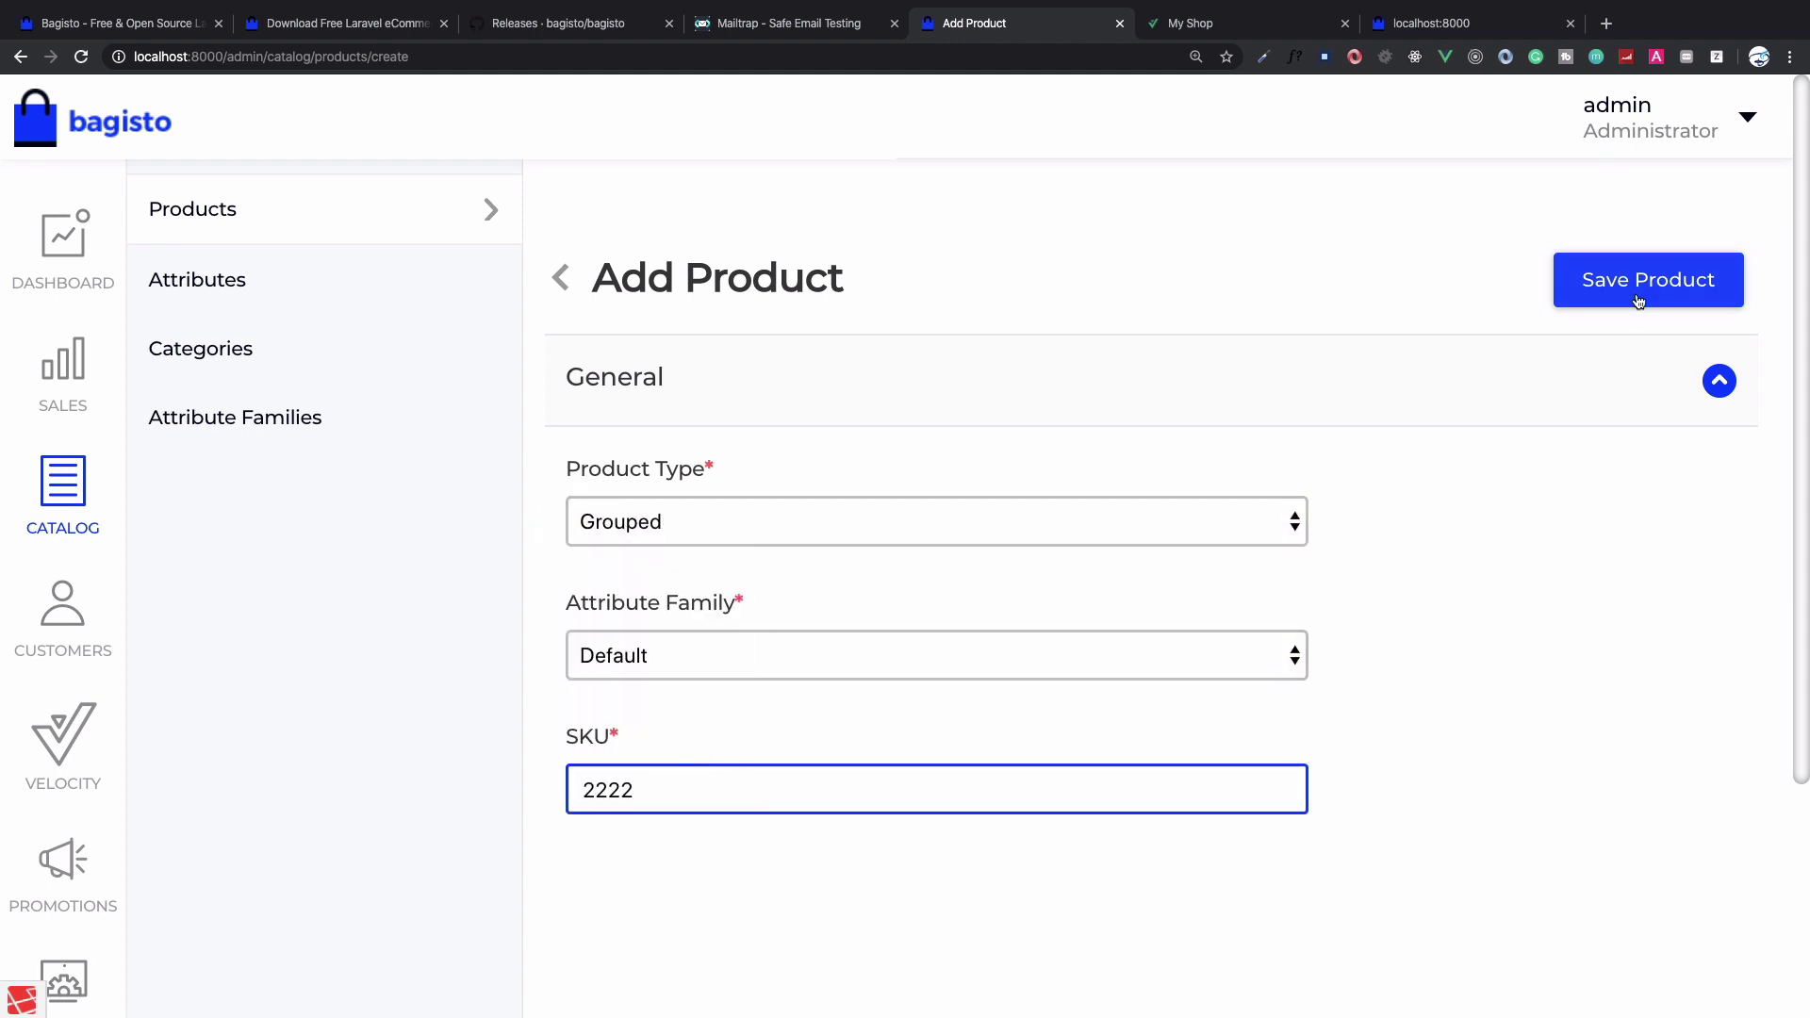
{"action": "left_click", "coordinate": [1634, 297]}
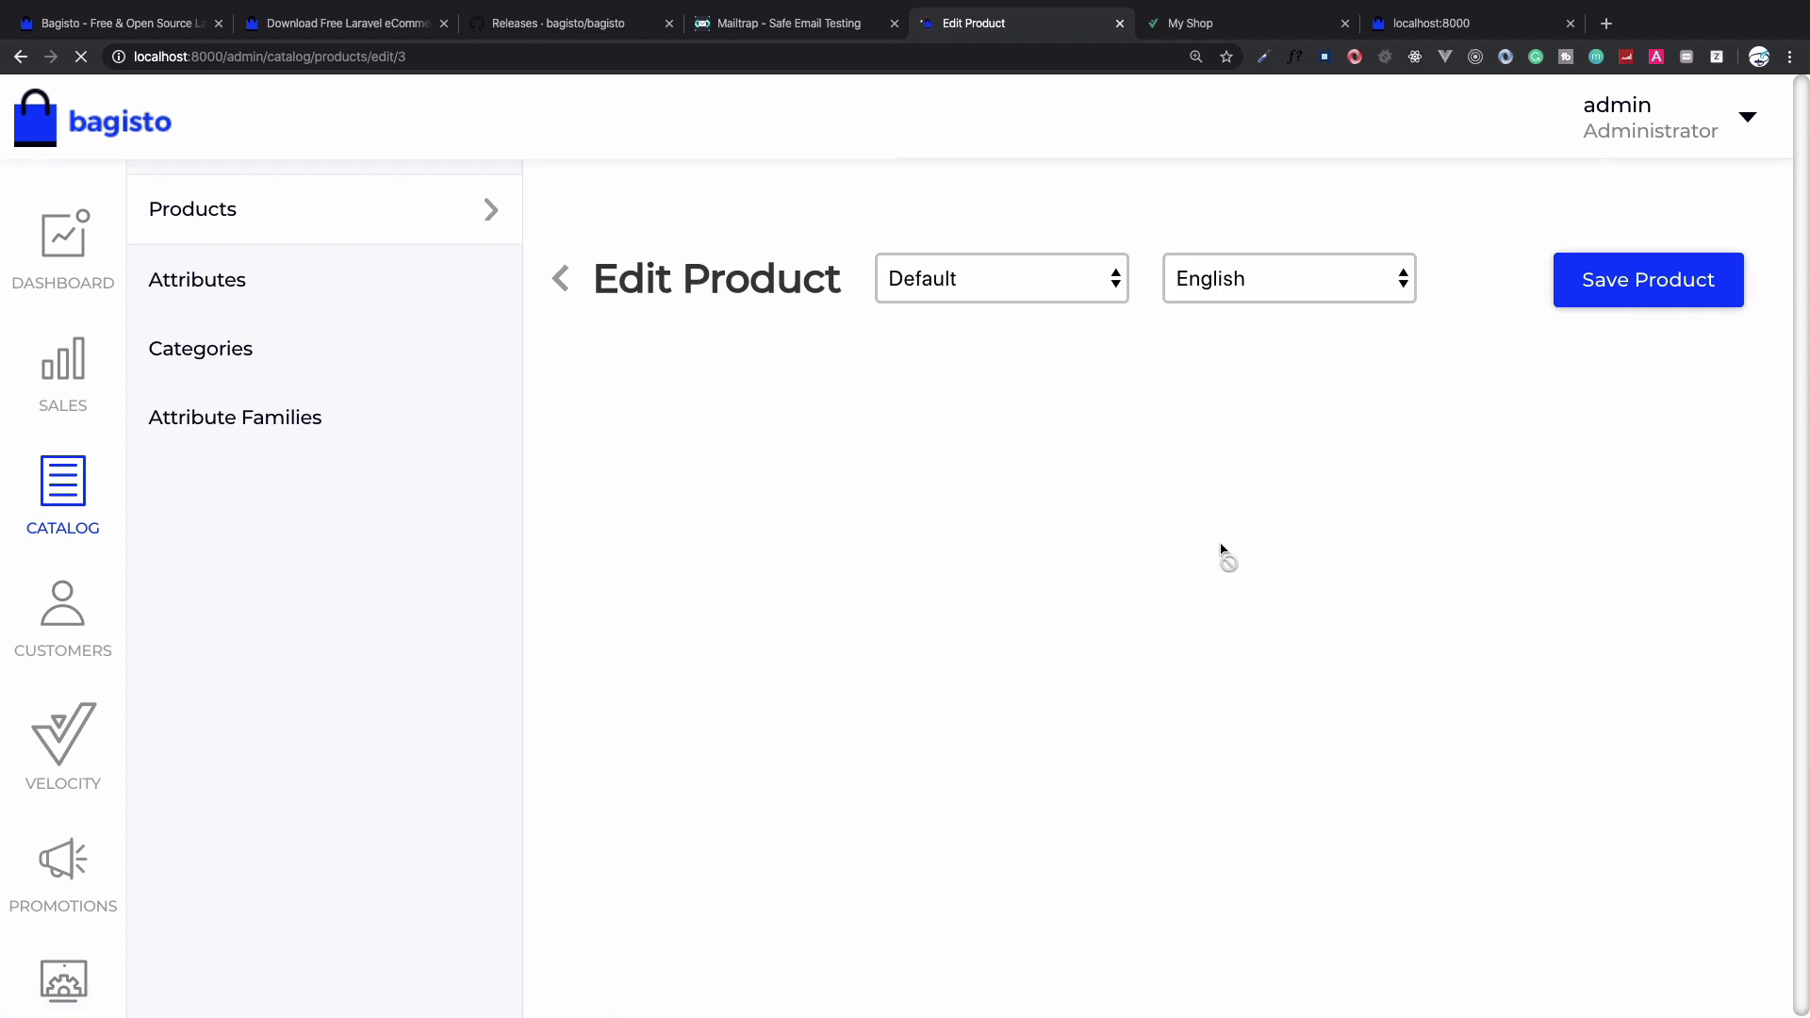
Rename the product to 'Bundle Of Two'
{"action": "scroll", "coordinate": [1026, 578], "scroll_direction": "down", "scroll_amount": 1}
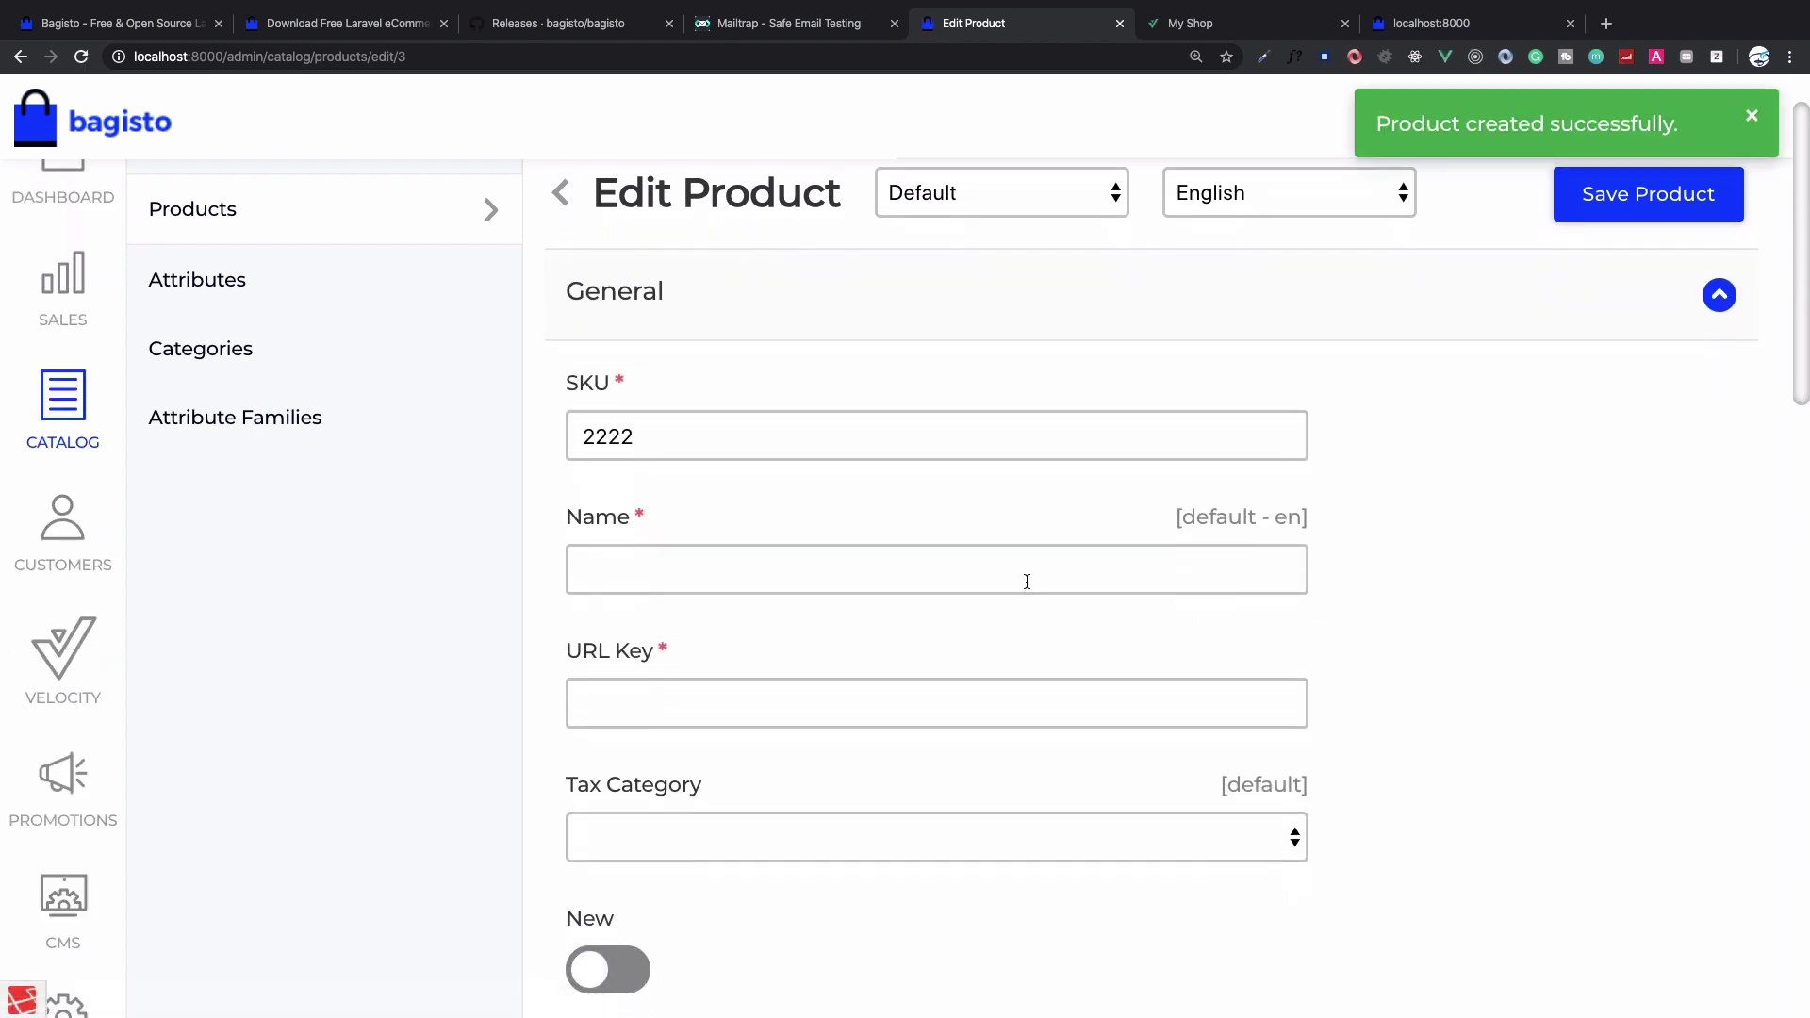
{"action": "left_click", "coordinate": [1027, 581]}
{"action": "type", "text": "D"}
{"action": "key", "text": "BackSpace"}
{"action": "type", "text": "Bun"}
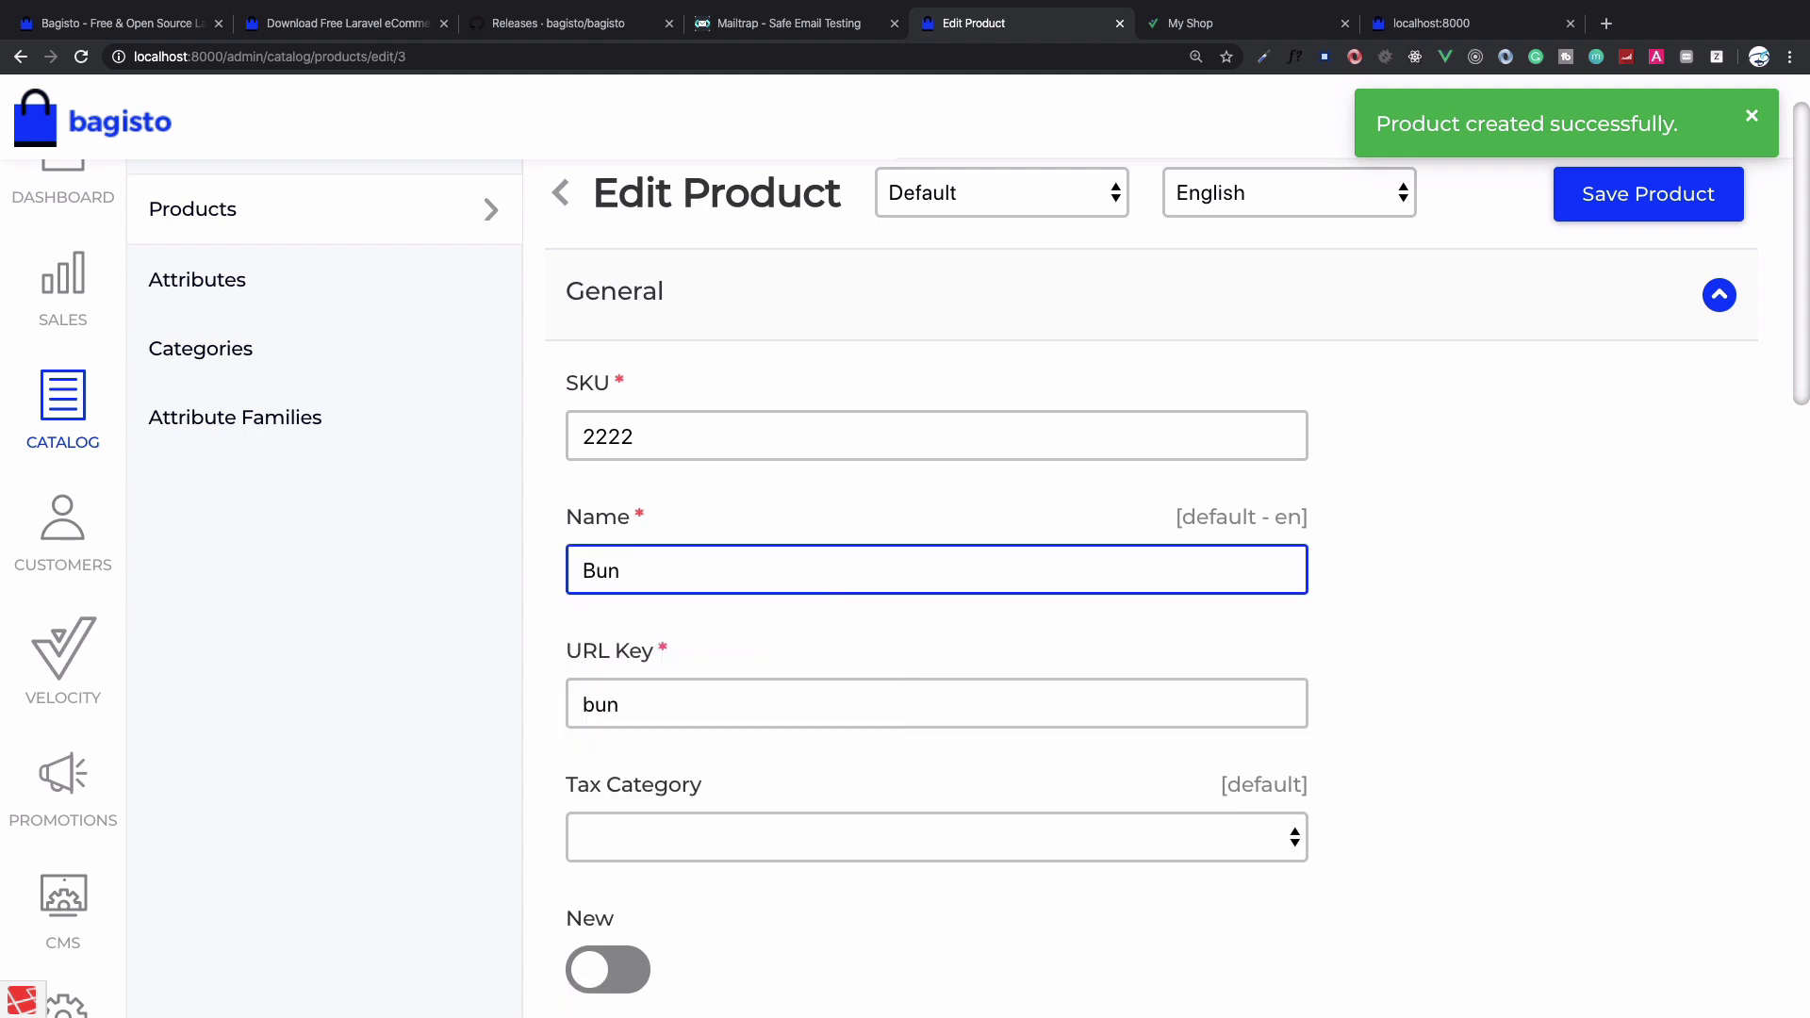
{"action": "type", "text": "f"}
{"action": "key", "text": "BackSpace"}
{"action": "type", "text": "dle "}
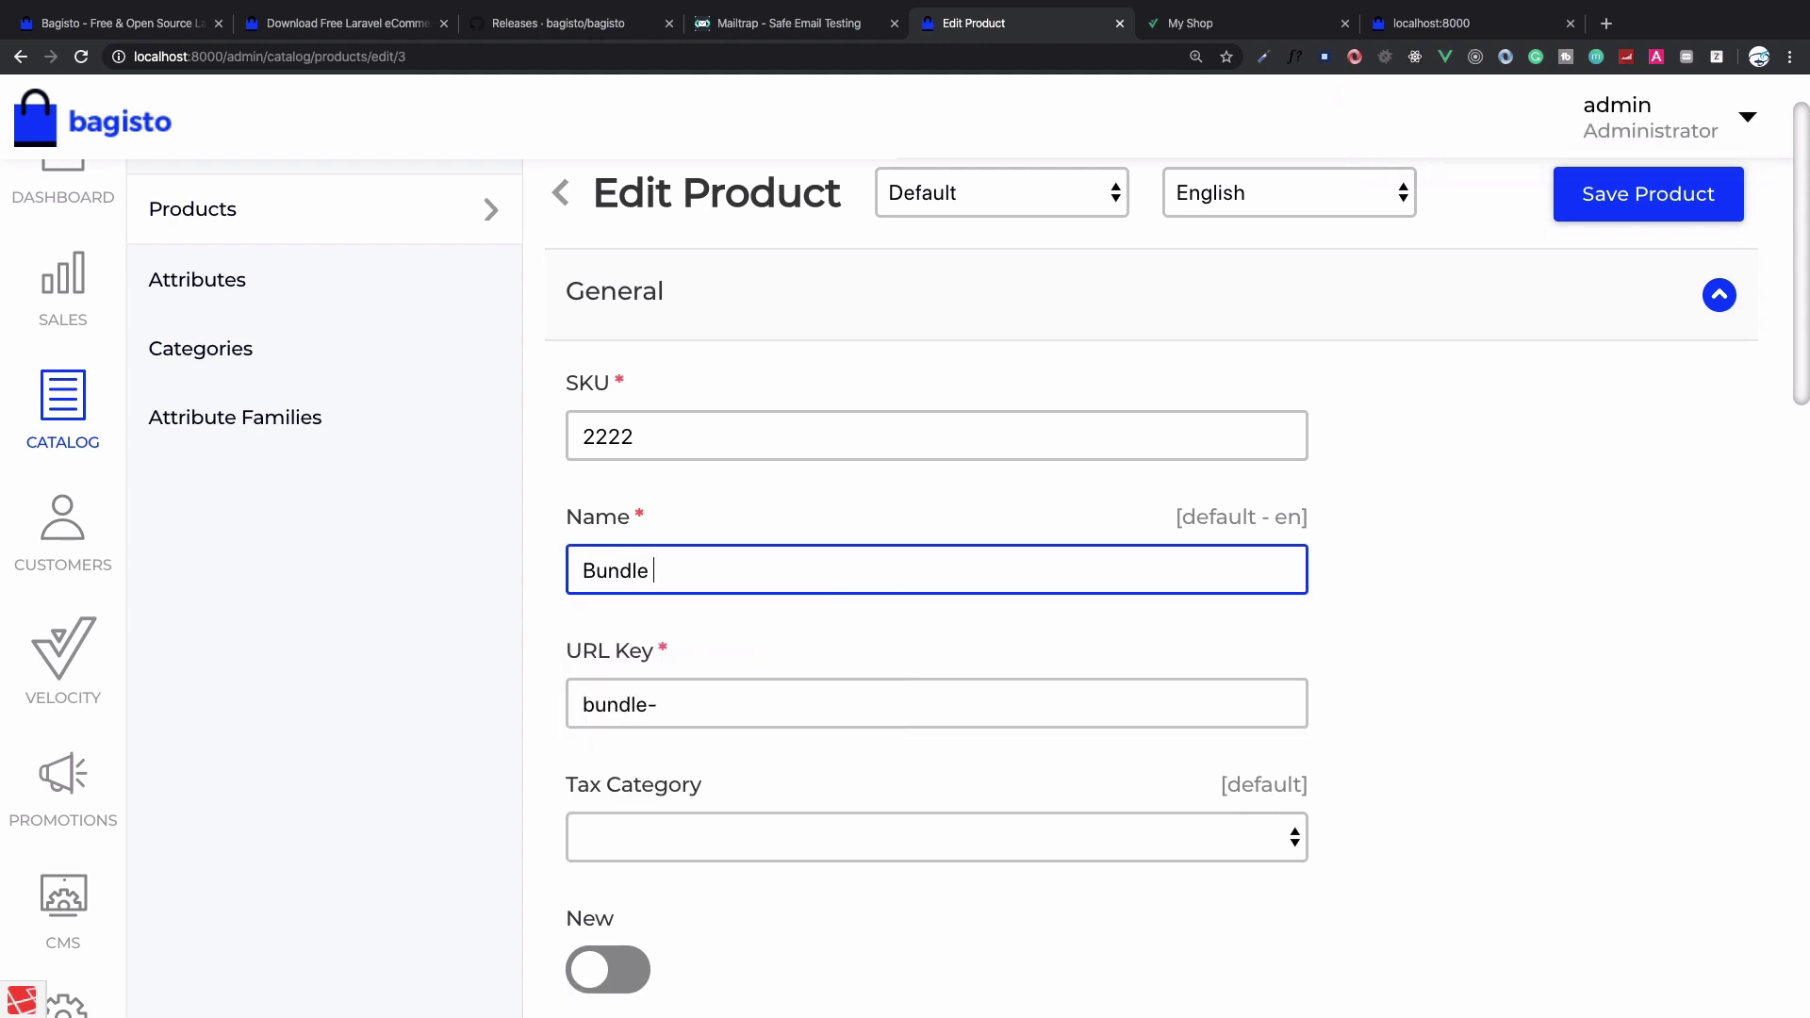
{"action": "type", "text": "Of Two"}
Turn on Visible Individually, Featured and Status for the product
{"action": "scroll", "coordinate": [883, 589], "scroll_direction": "down", "scroll_amount": 1}
{"action": "scroll", "coordinate": [872, 638], "scroll_direction": "down", "scroll_amount": 10}
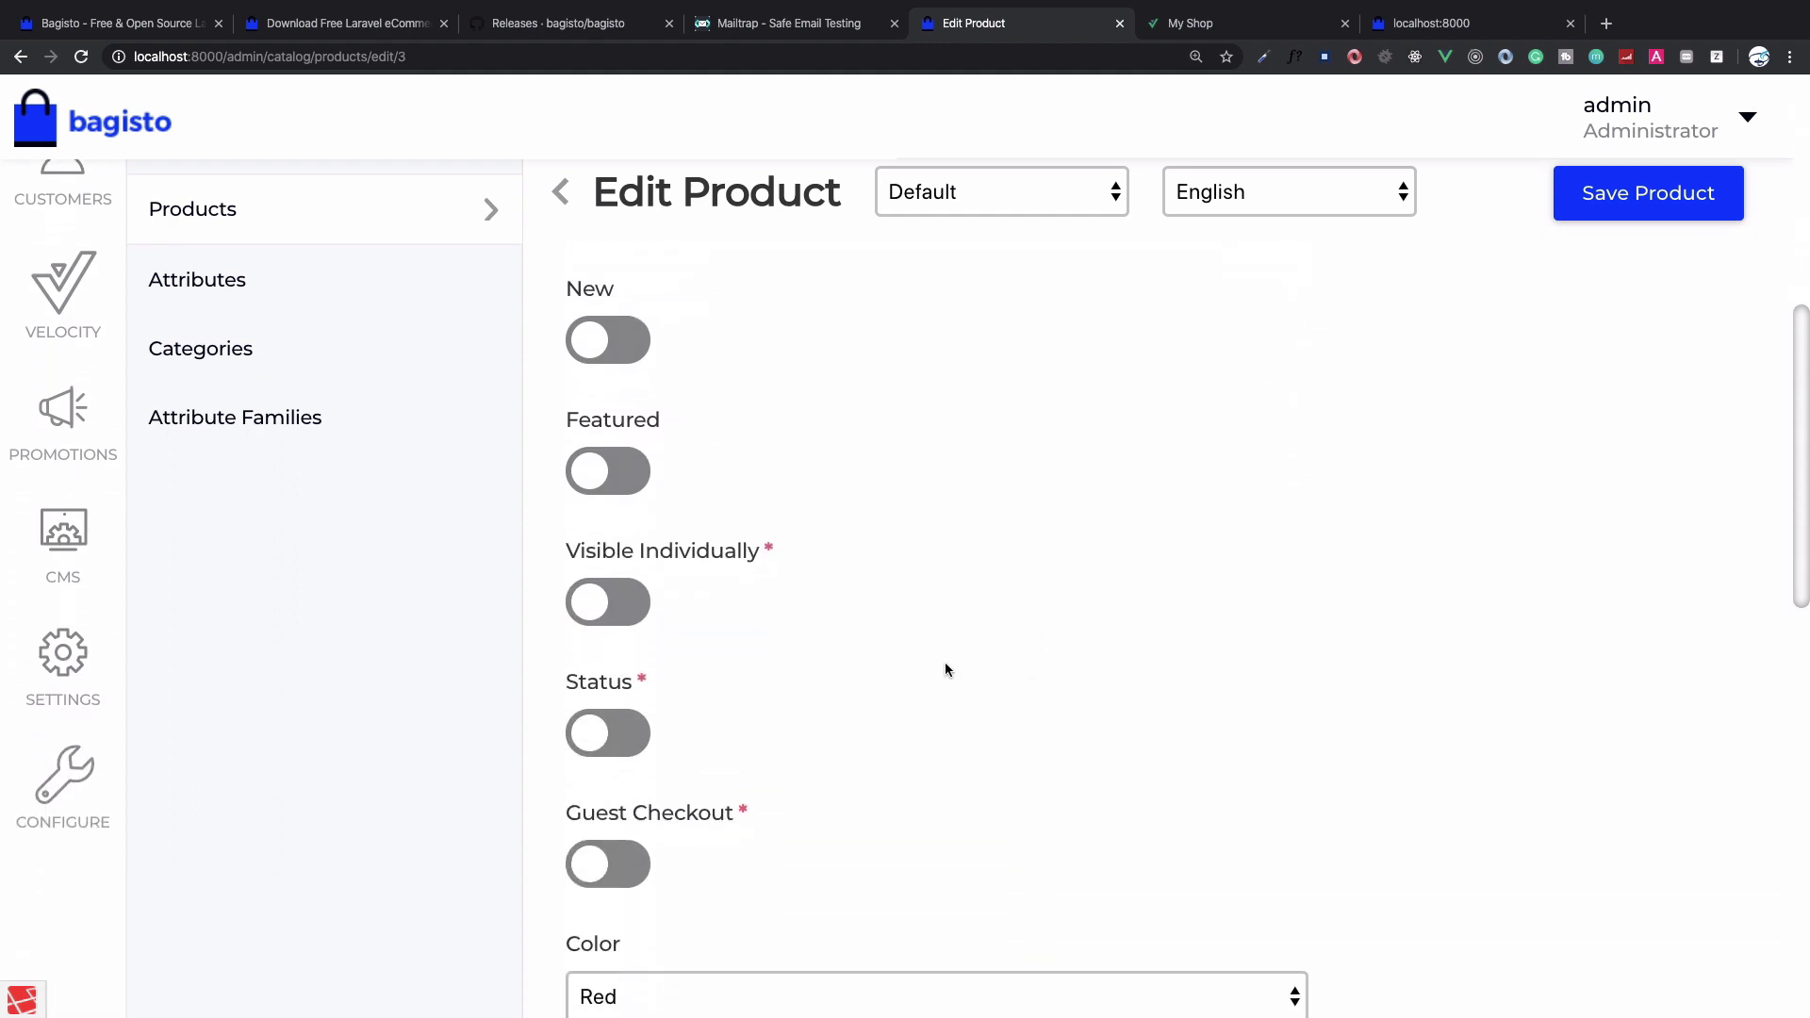
{"action": "left_click", "coordinate": [622, 615]}
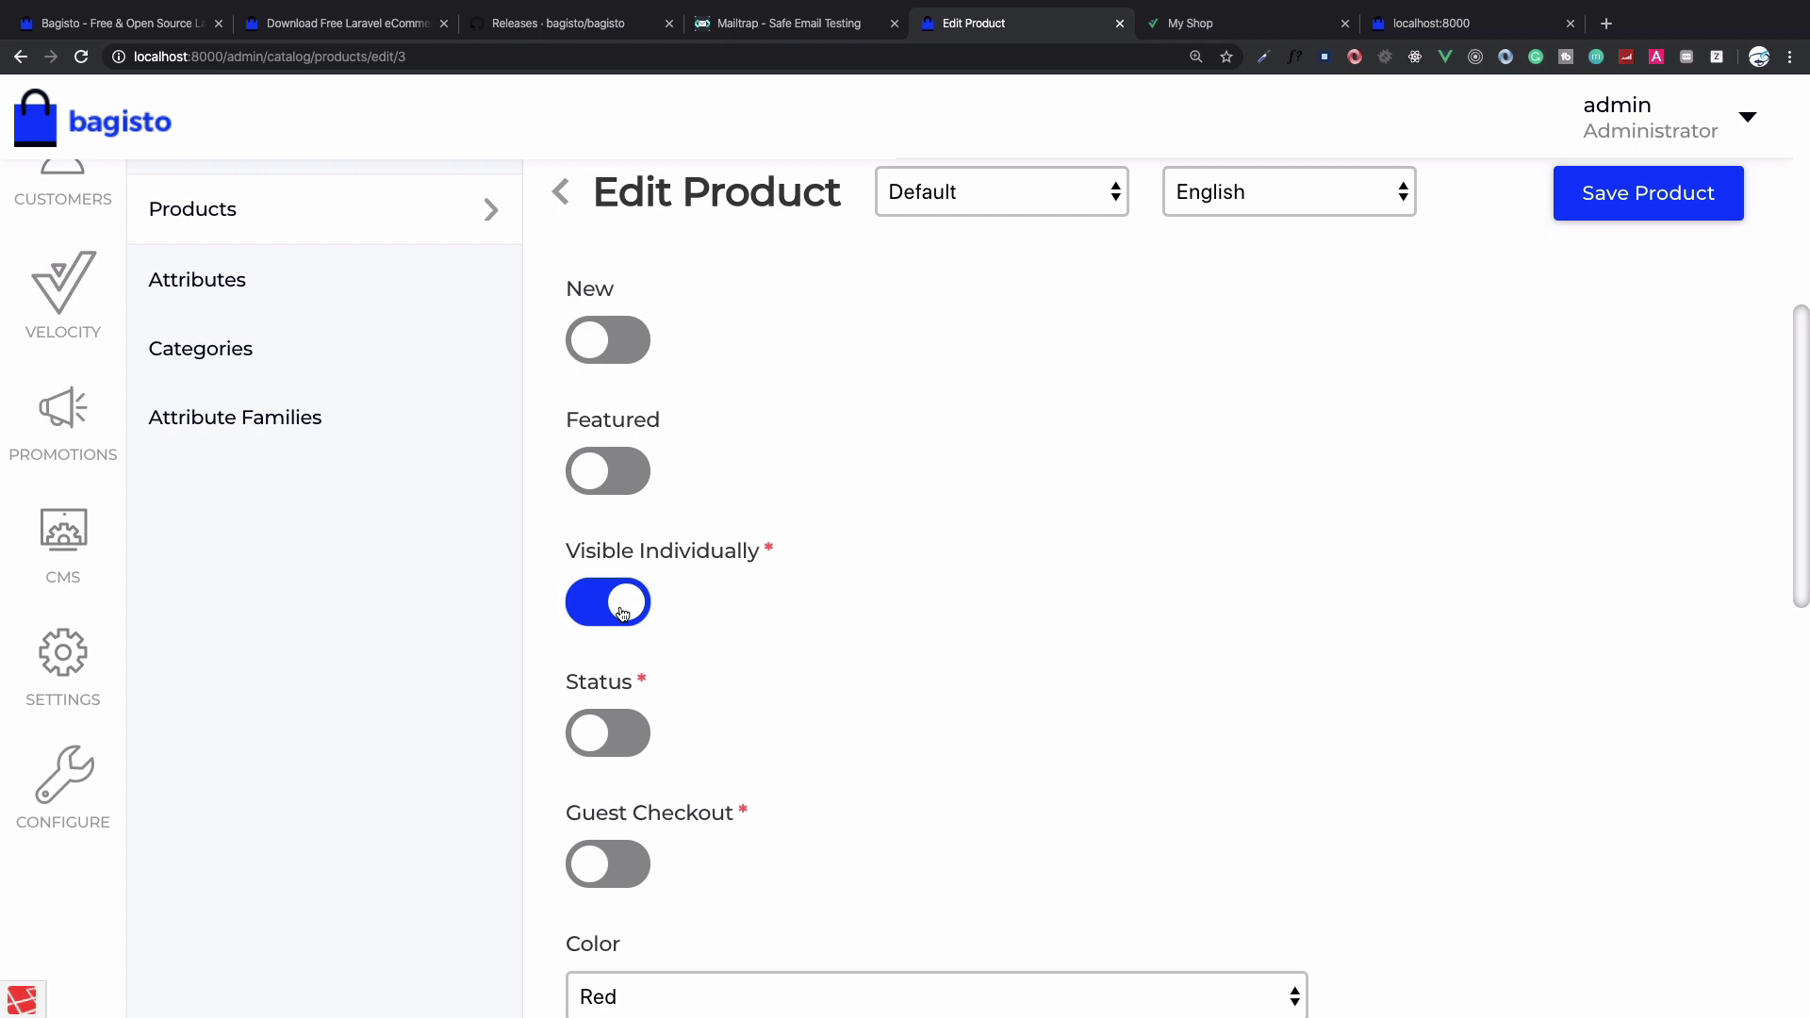
{"action": "left_click", "coordinate": [617, 470]}
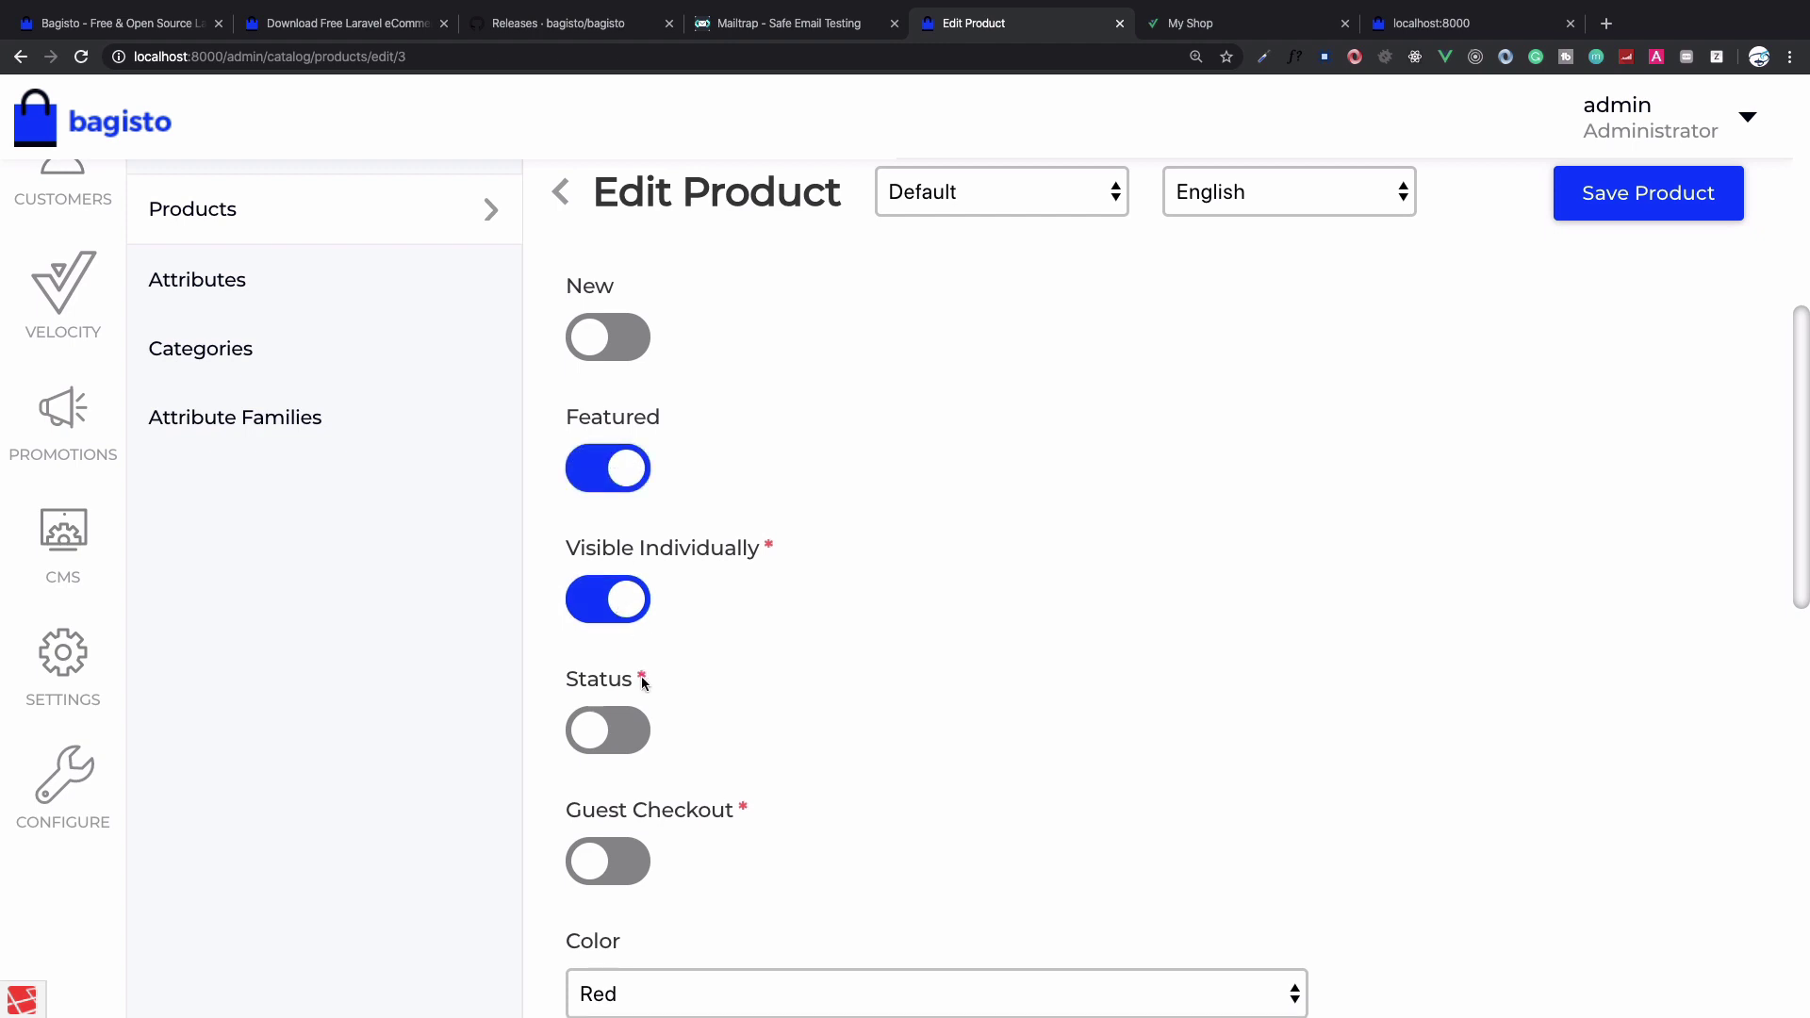
{"action": "left_click", "coordinate": [626, 734]}
Enter short description 'sdfsdf' and full description 'asdf'
{"action": "scroll", "coordinate": [626, 744], "scroll_direction": "down", "scroll_amount": 6}
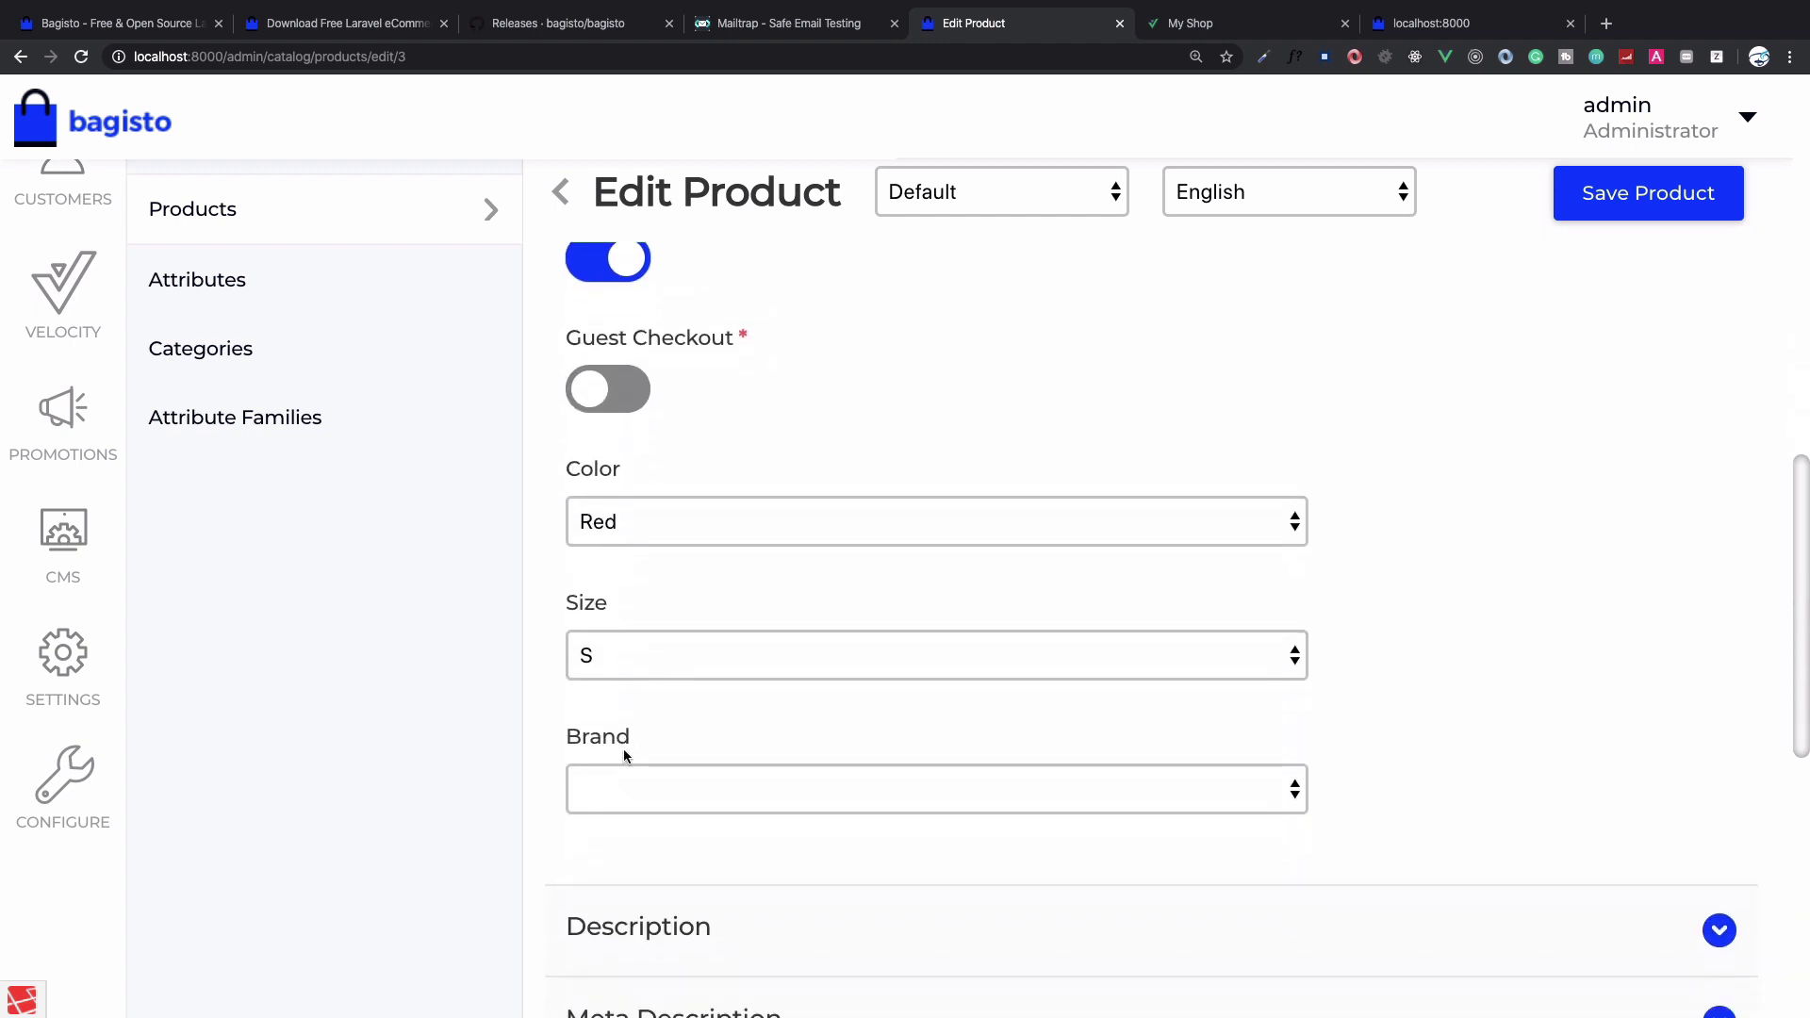
{"action": "scroll", "coordinate": [624, 755], "scroll_direction": "down", "scroll_amount": 4}
{"action": "left_click", "coordinate": [661, 514]}
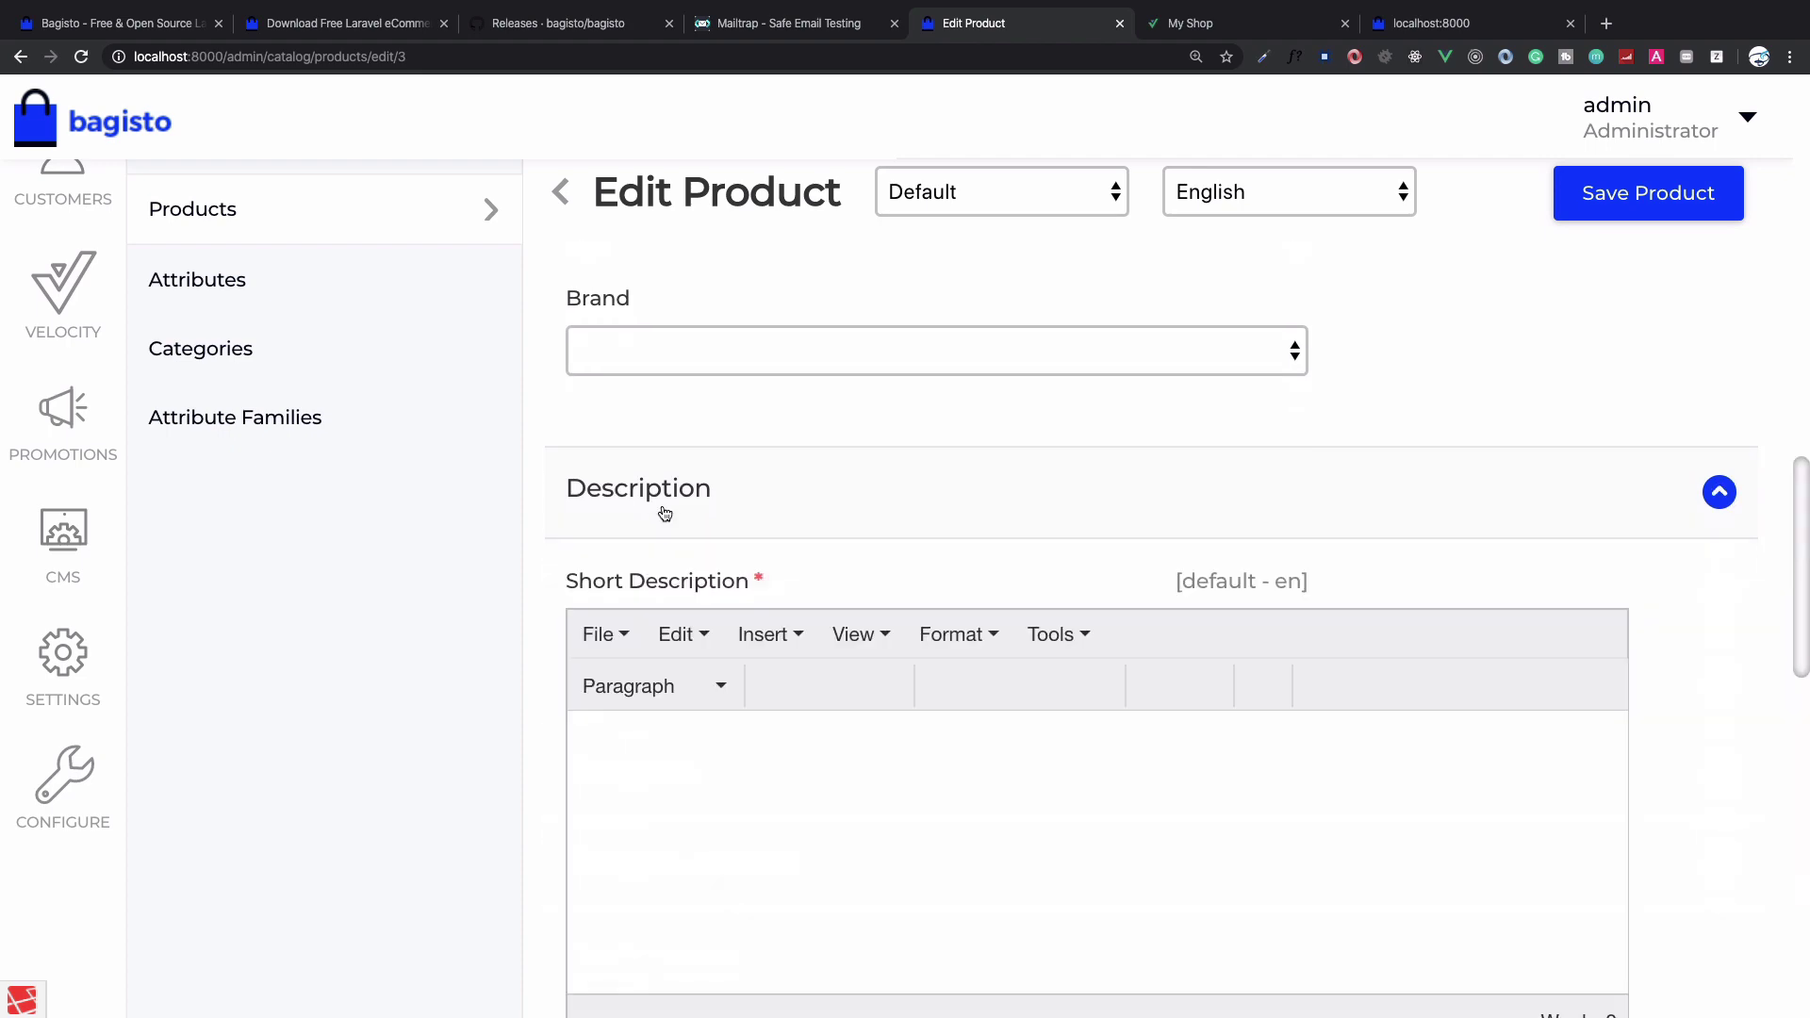
{"action": "left_click", "coordinate": [718, 798]}
{"action": "type", "text": "sdfsdf"}
{"action": "scroll", "coordinate": [754, 787], "scroll_direction": "down", "scroll_amount": 5}
{"action": "left_click", "coordinate": [776, 773]}
{"action": "type", "text": "asdf"}
{"action": "scroll", "coordinate": [777, 773], "scroll_direction": "down", "scroll_amount": 10}
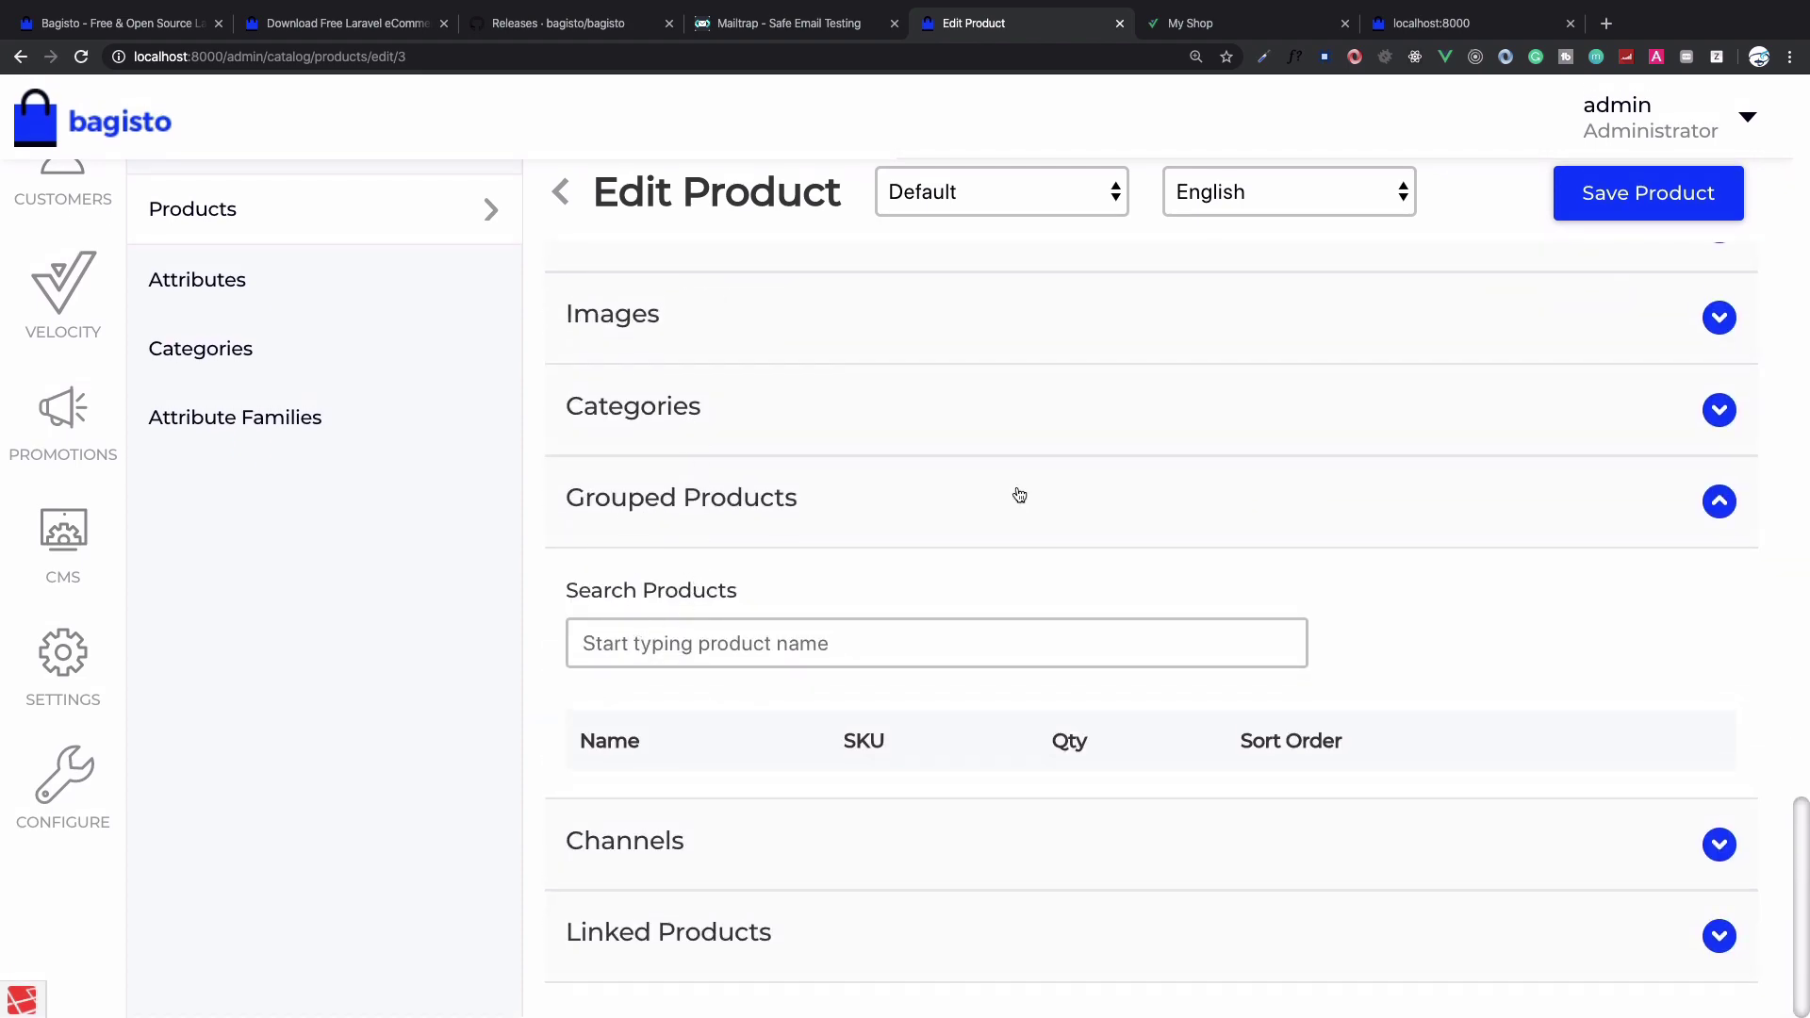
Search for and add Product 2 and Product 1 to the Grouped Products list
{"action": "left_click", "coordinate": [840, 650]}
{"action": "type", "text": "pr"}
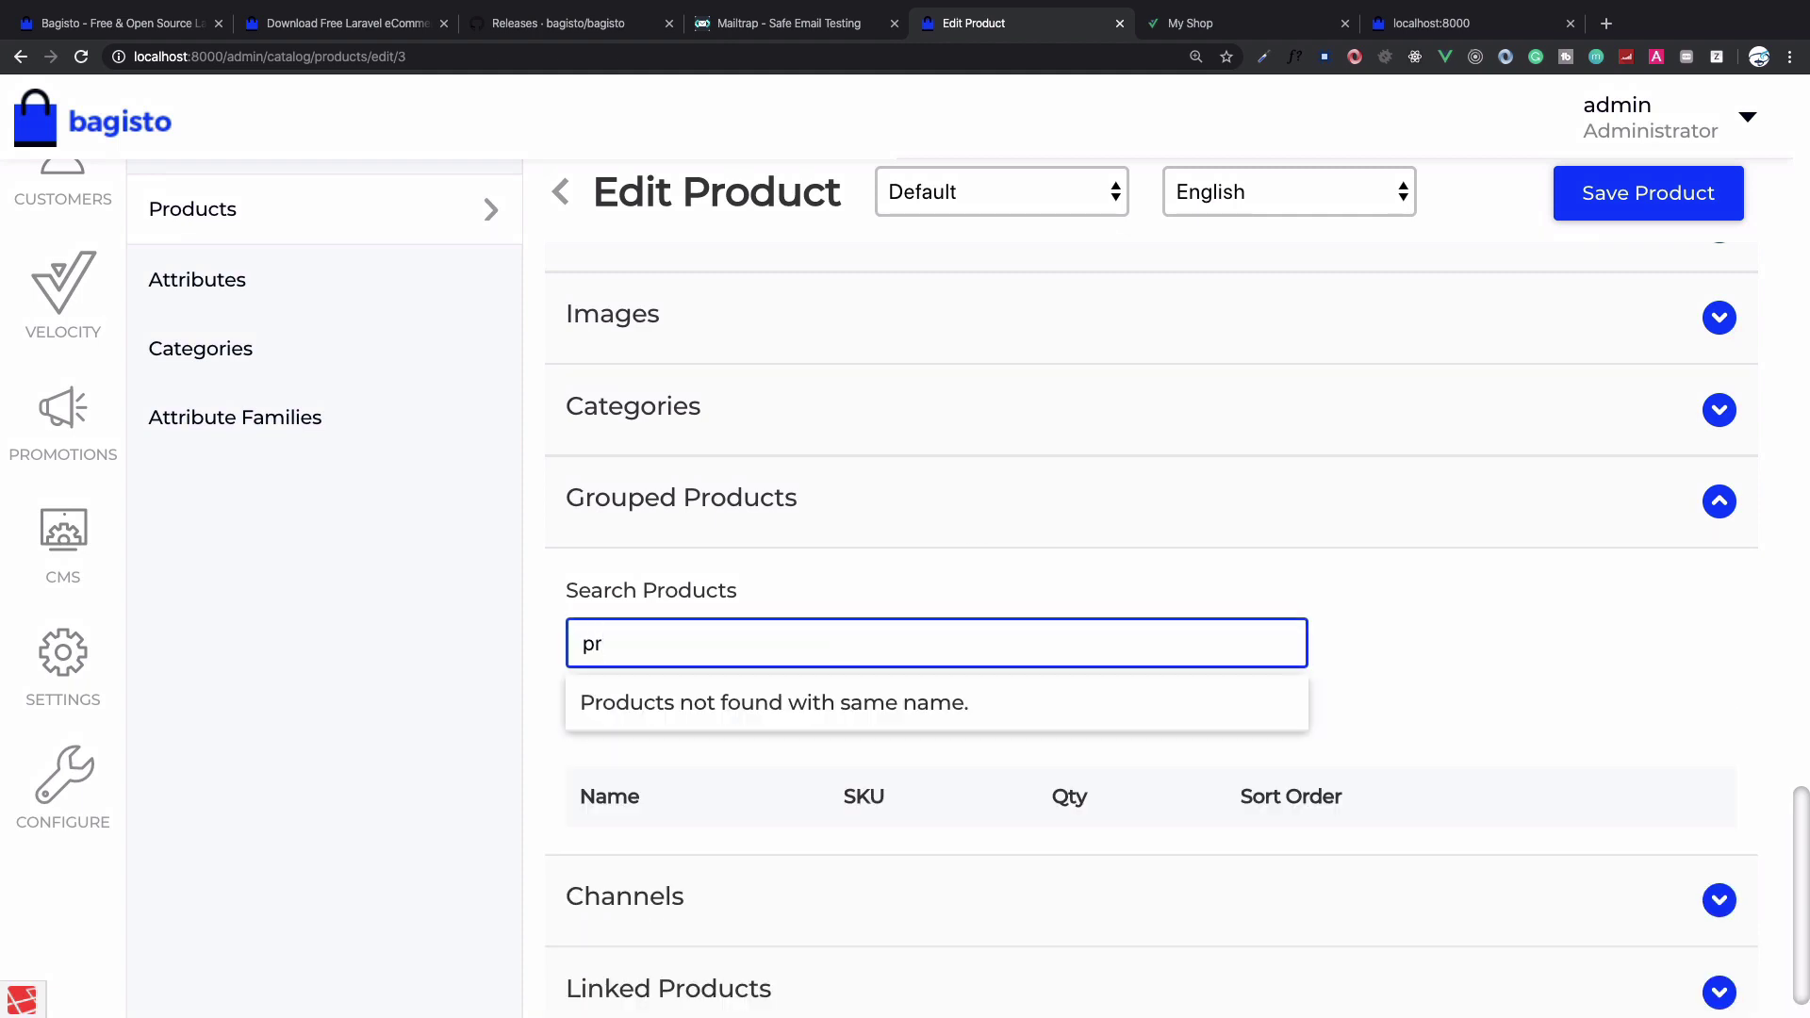
{"action": "type", "text": "oduct"}
{"action": "left_click", "coordinate": [757, 719]}
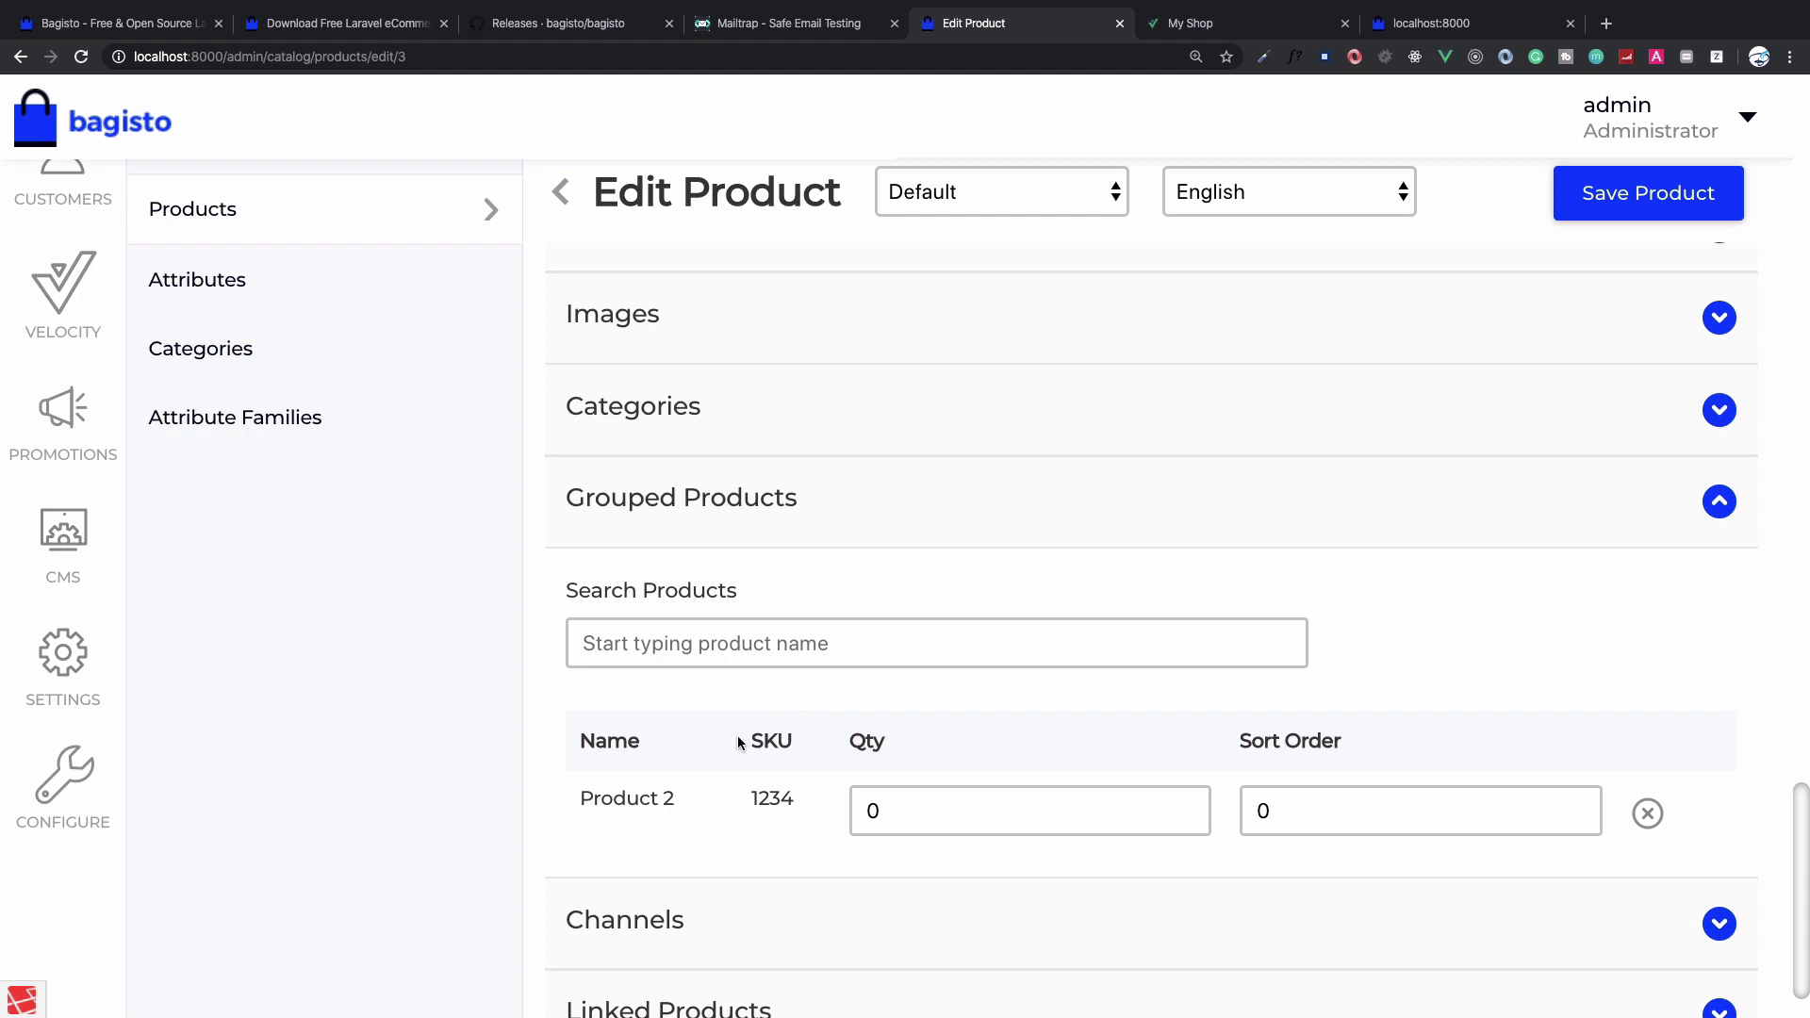
{"action": "left_click", "coordinate": [779, 661]}
{"action": "type", "text": "produc"}
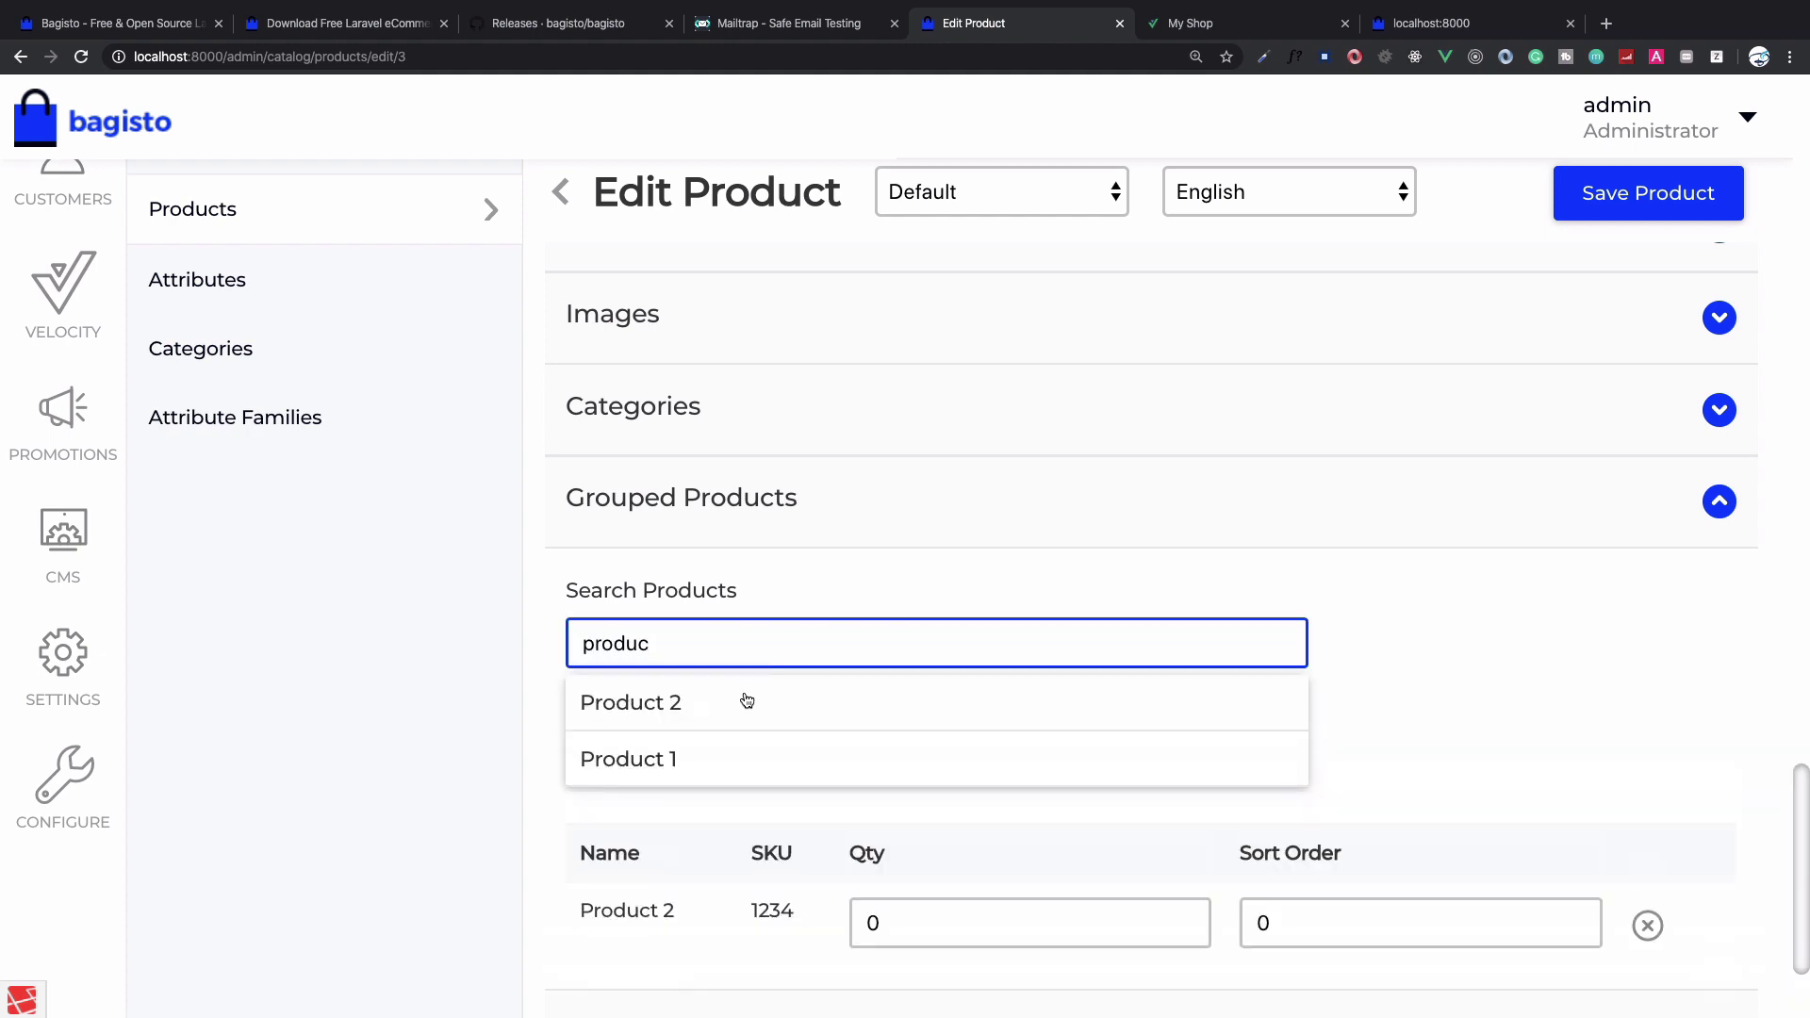
{"action": "left_click", "coordinate": [718, 759]}
Set Qty to 10 for both Product 2 and Product 1, then save the product
{"action": "scroll", "coordinate": [719, 764], "scroll_direction": "down", "scroll_amount": 2}
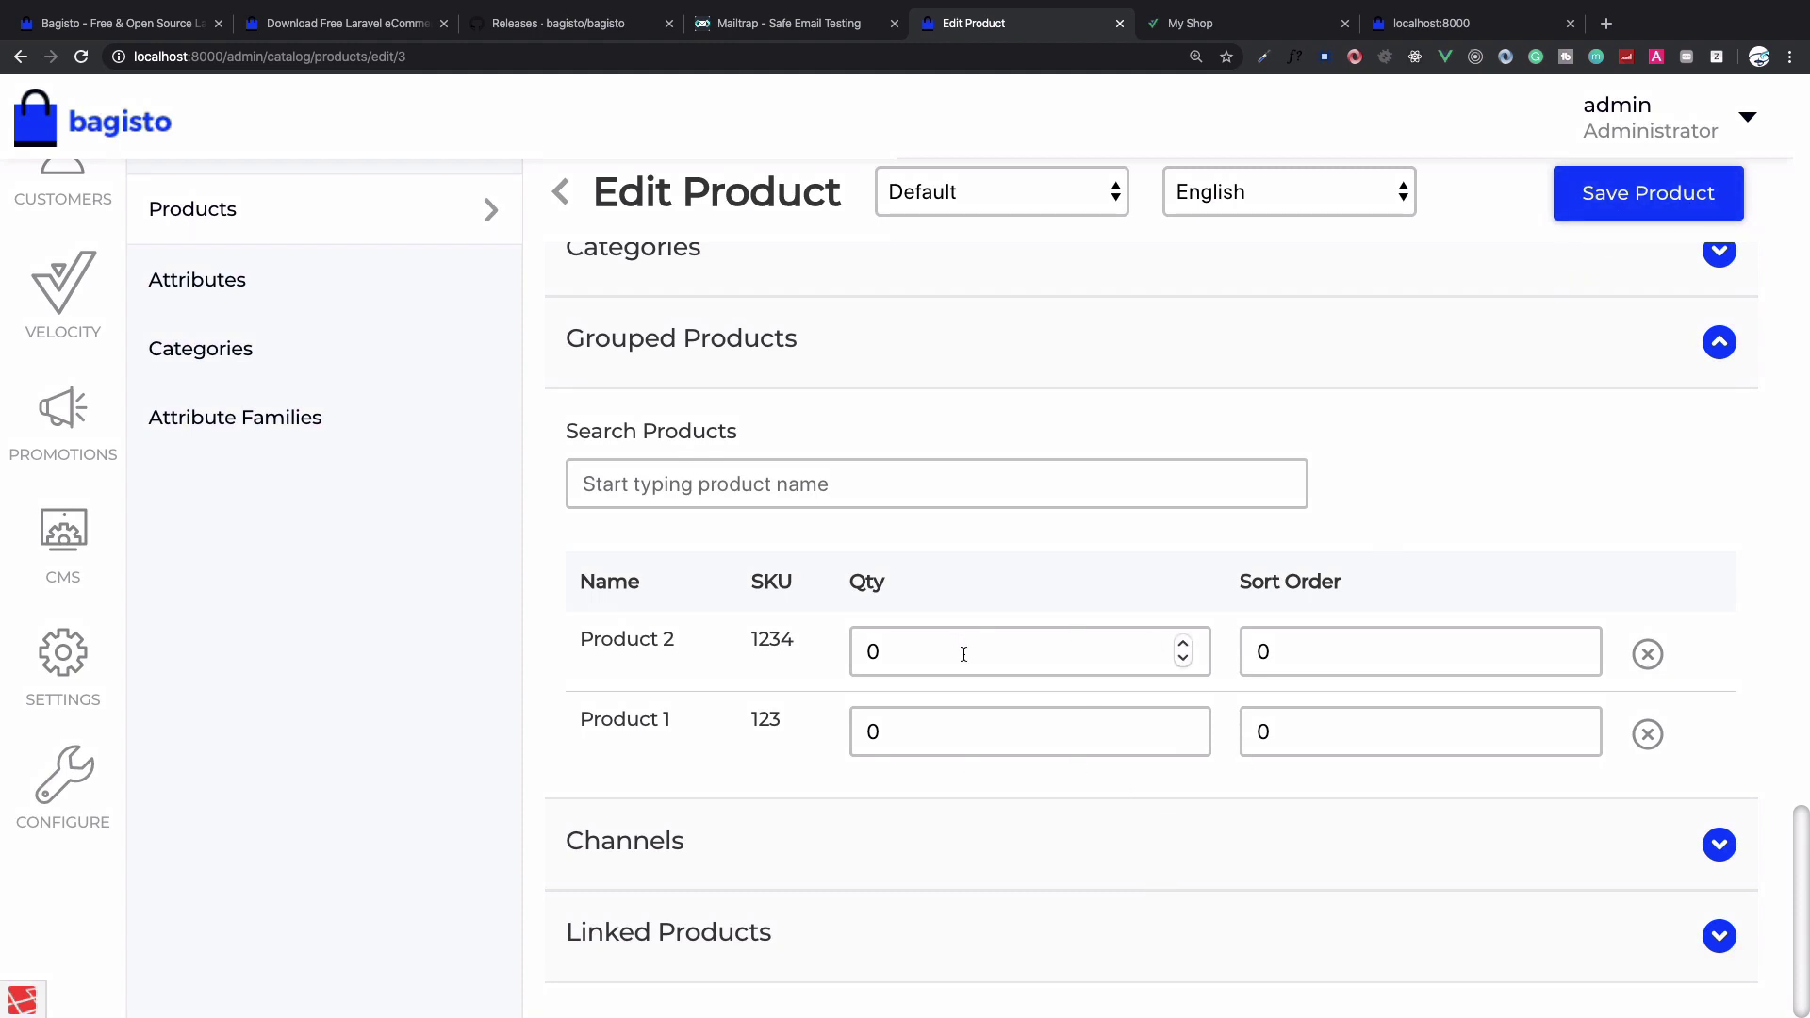
{"action": "left_click_drag", "start_coordinate": [875, 646], "coordinate": [770, 646]}
{"action": "type", "text": "10"}
{"action": "double_click", "coordinate": [887, 733]}
{"action": "type", "text": "10"}
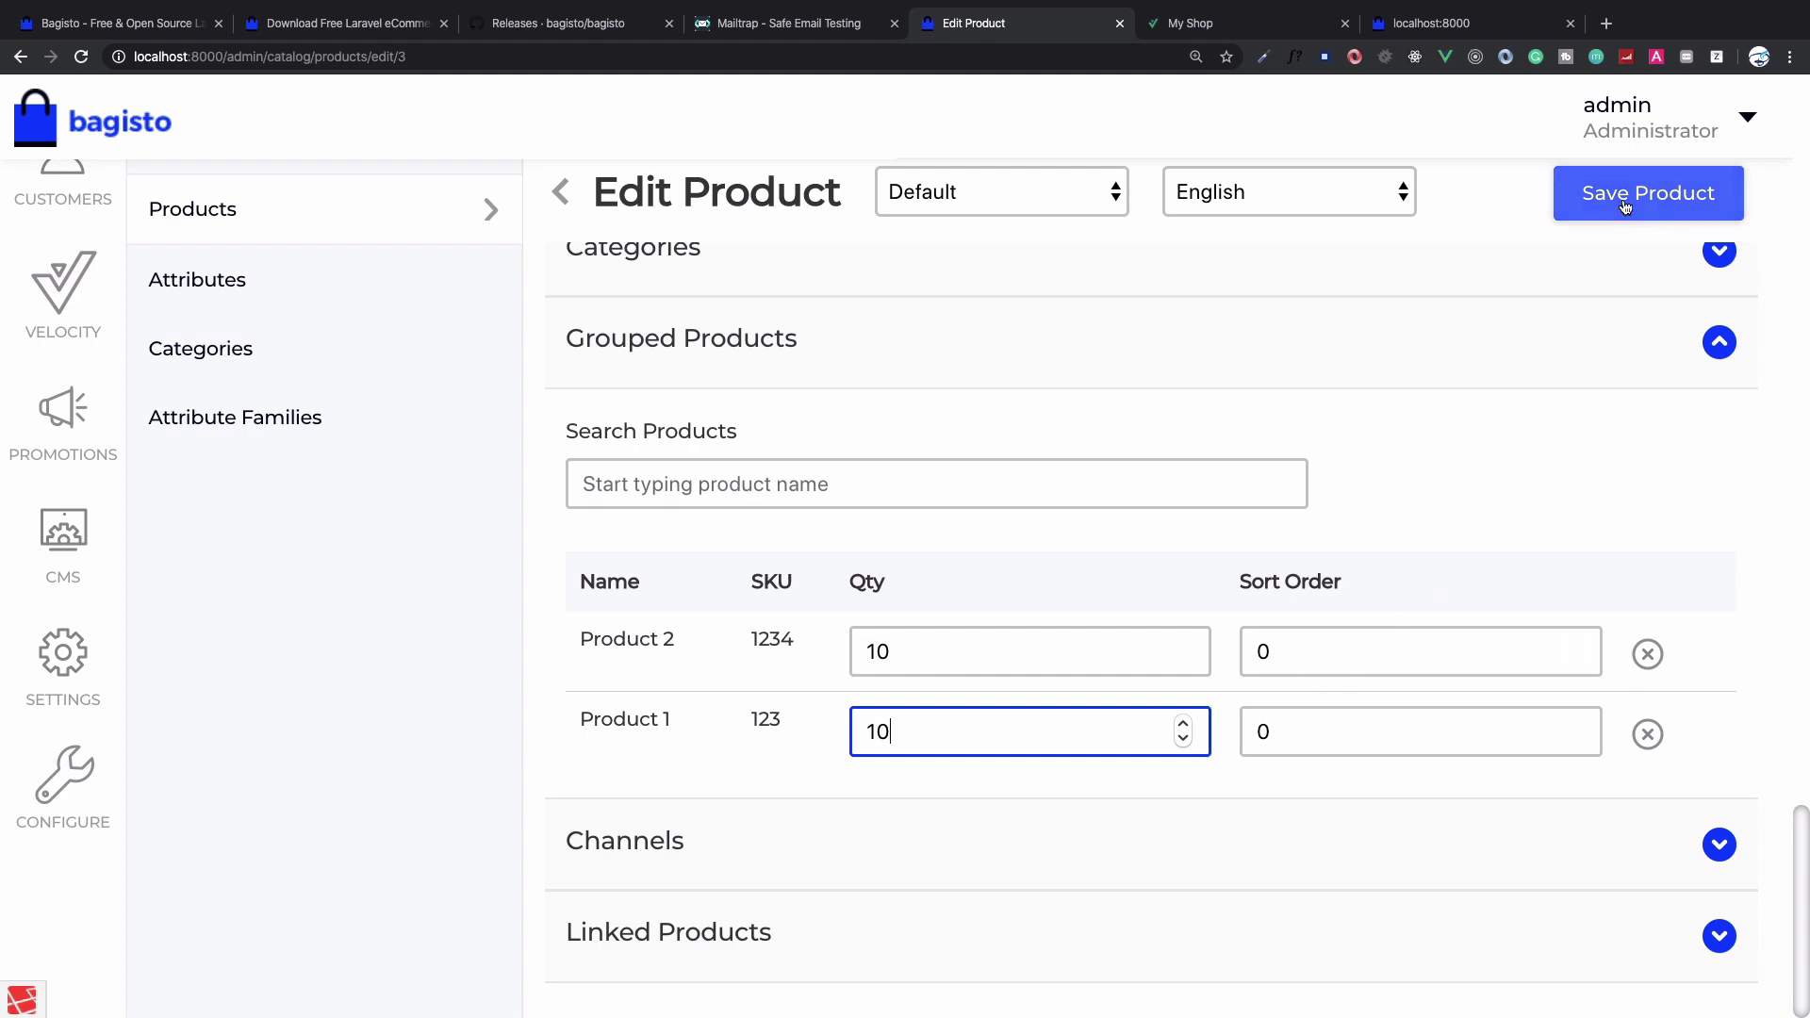
{"action": "left_click", "coordinate": [1622, 203]}
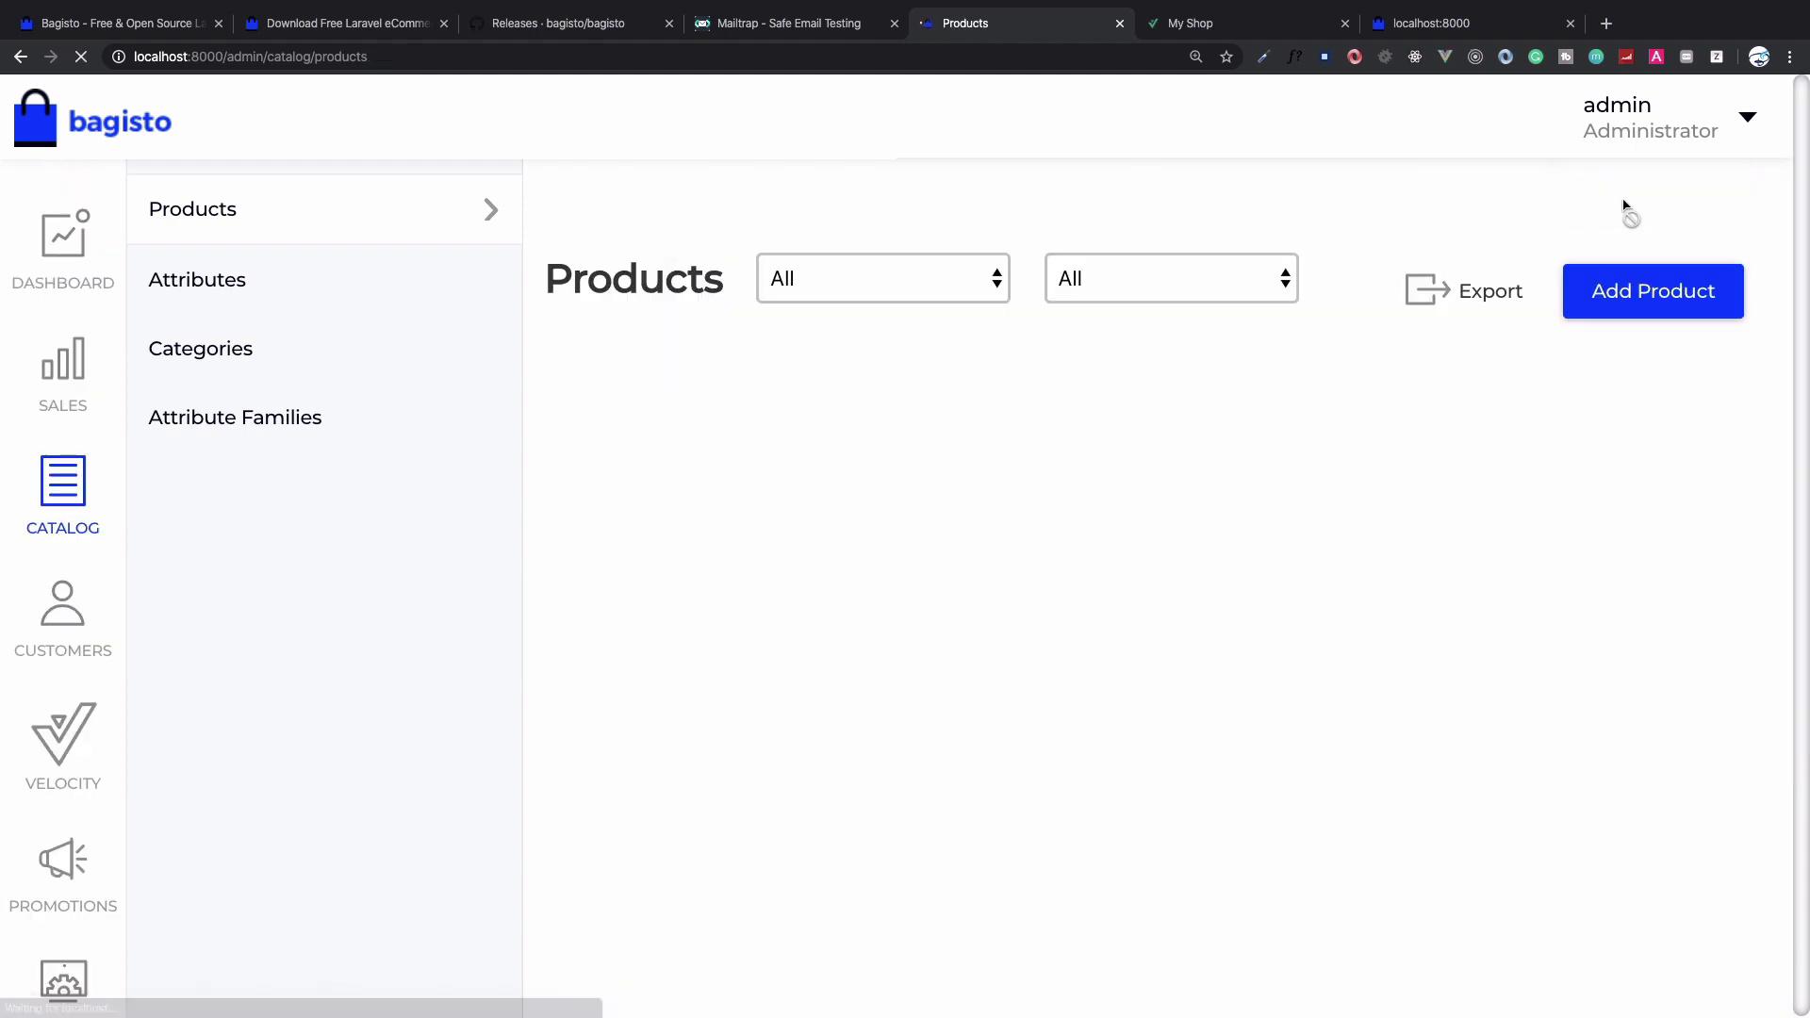
Reload the storefront and open Bundle Of Two from Featured Products in a new tab
{"action": "key", "text": "ctrl+Tab"}
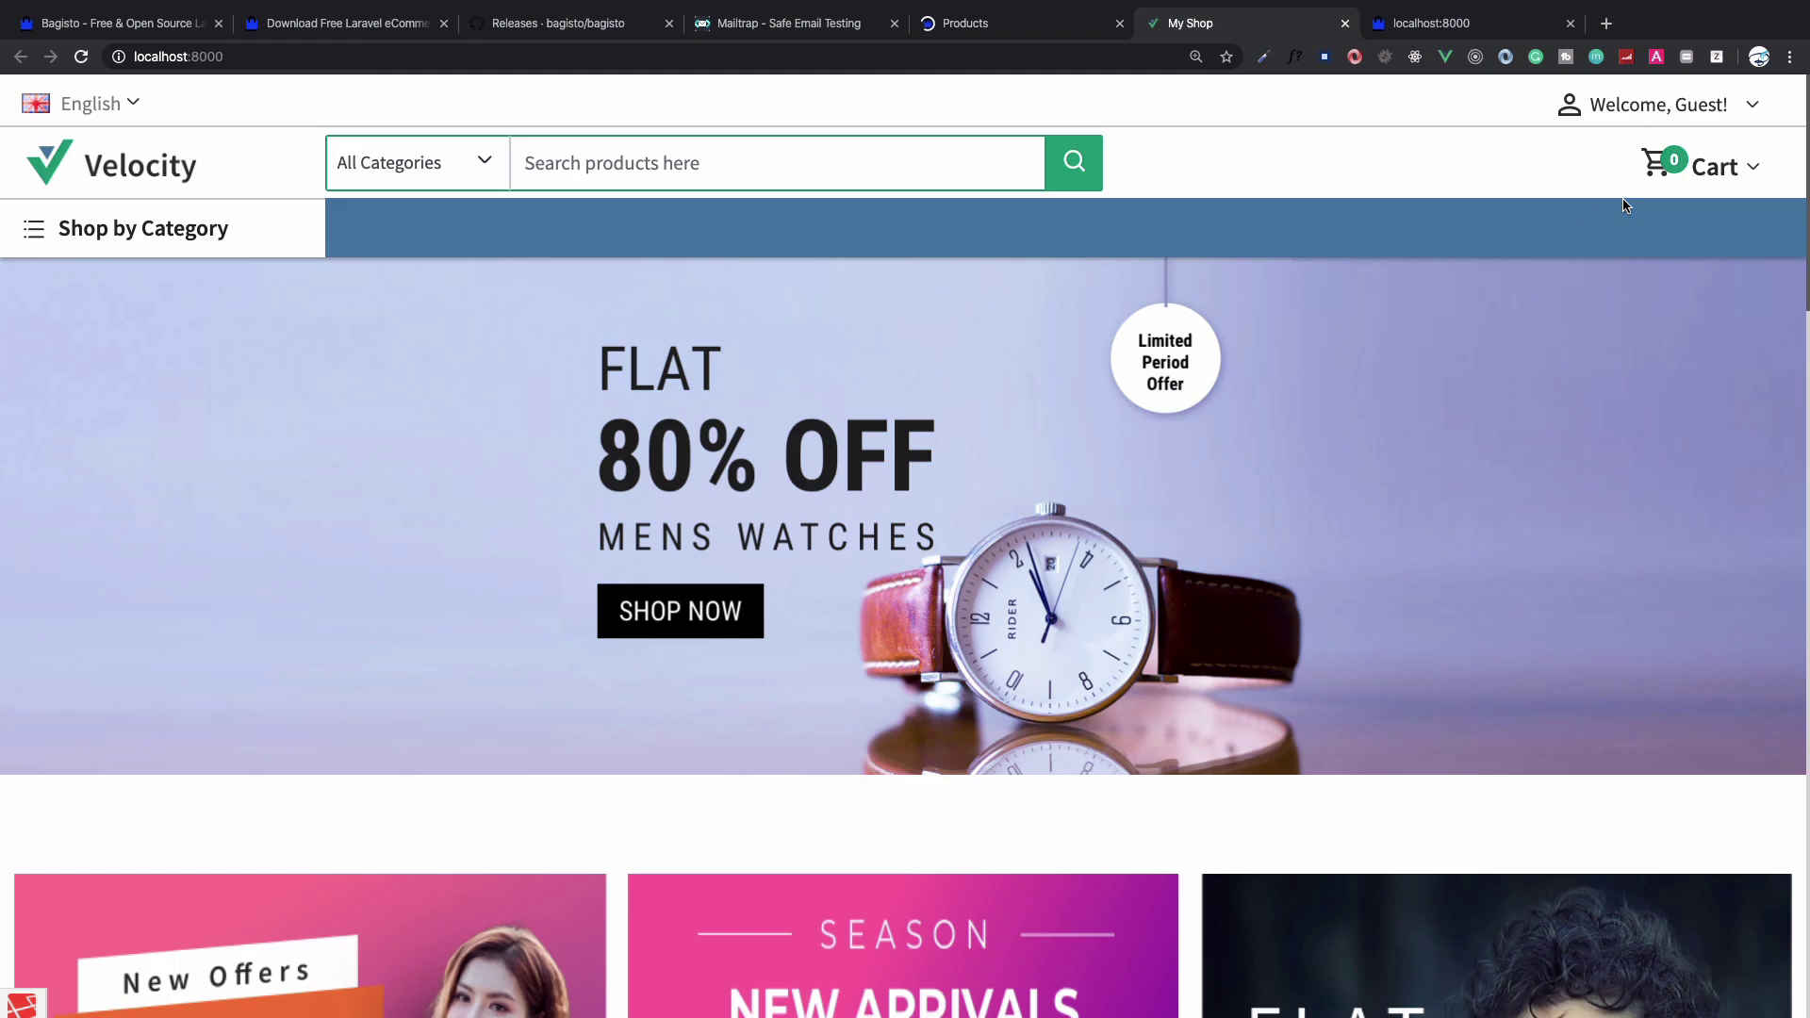
{"action": "scroll", "coordinate": [1362, 379], "scroll_direction": "down", "scroll_amount": 1}
{"action": "key", "text": "ctrl+r"}
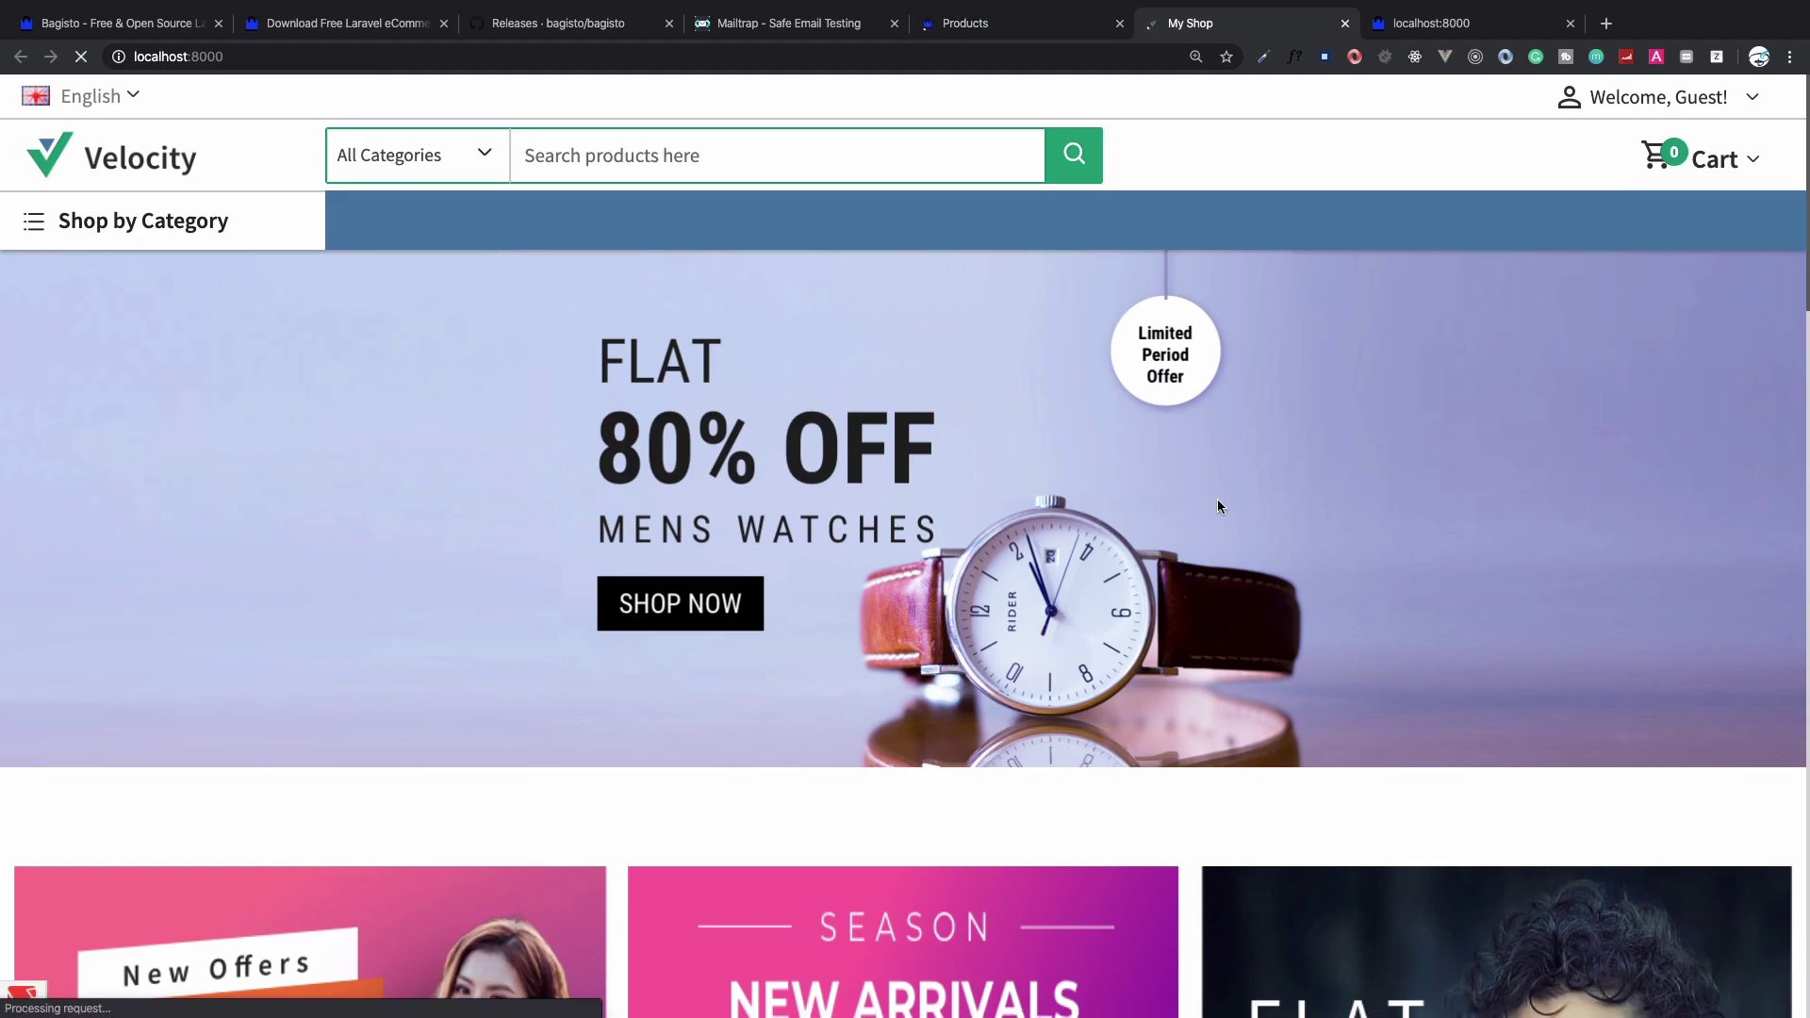
{"action": "scroll", "coordinate": [1089, 554], "scroll_direction": "down", "scroll_amount": 3}
{"action": "scroll", "coordinate": [1089, 555], "scroll_direction": "down", "scroll_amount": 5}
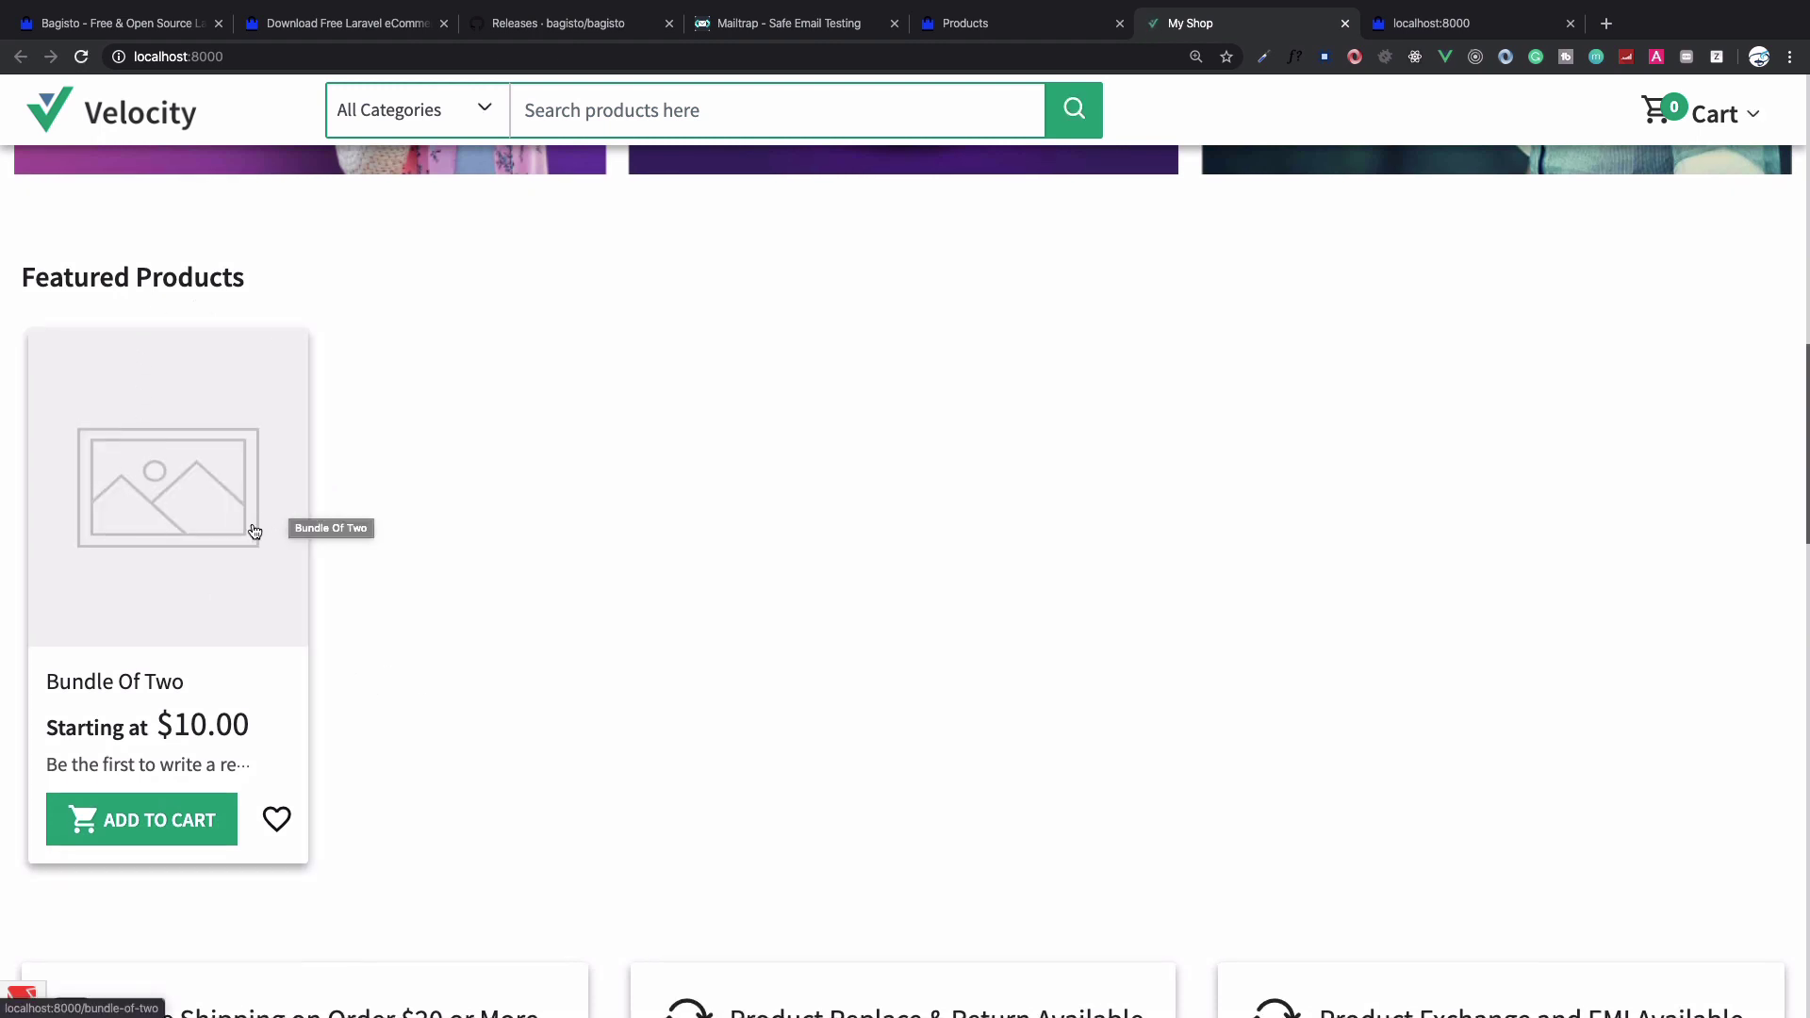
{"action": "left_click", "coordinate": [254, 531], "text": "super"}
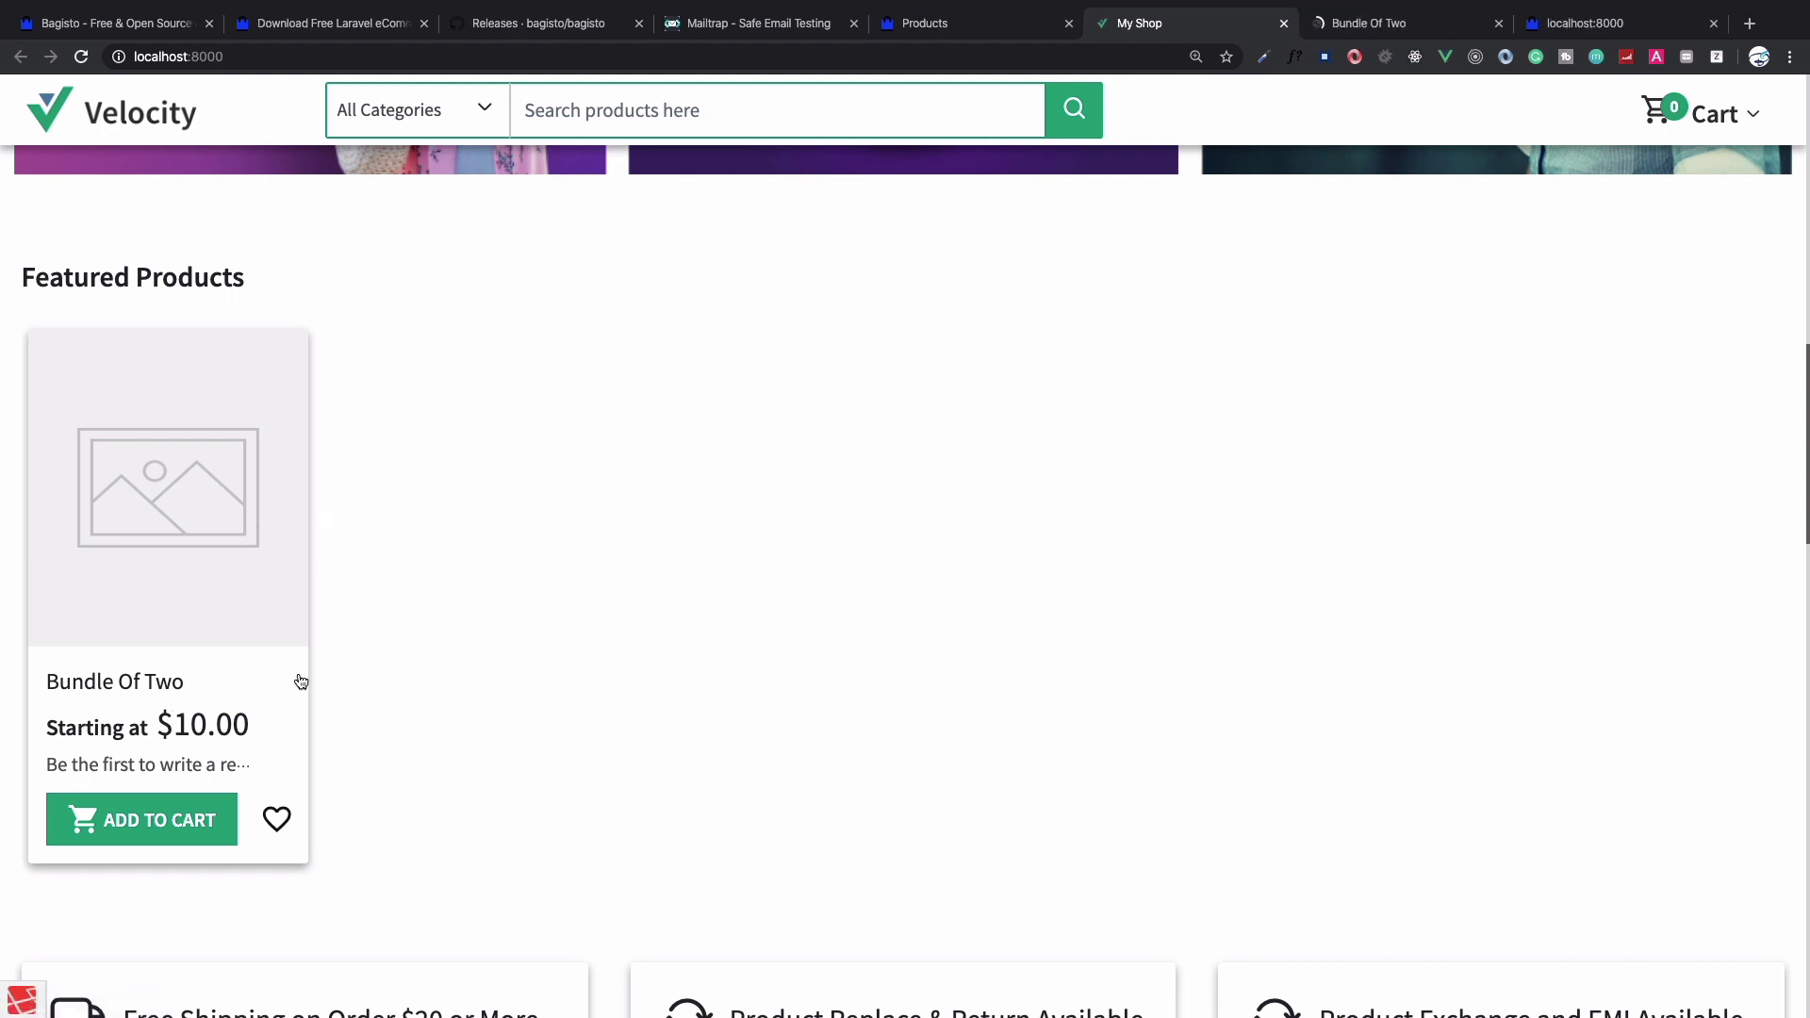
Review the Bundle Of Two page, highlighting the grouped Product 2 and Product 1 with prices
{"action": "key", "text": "ctrl+Tab"}
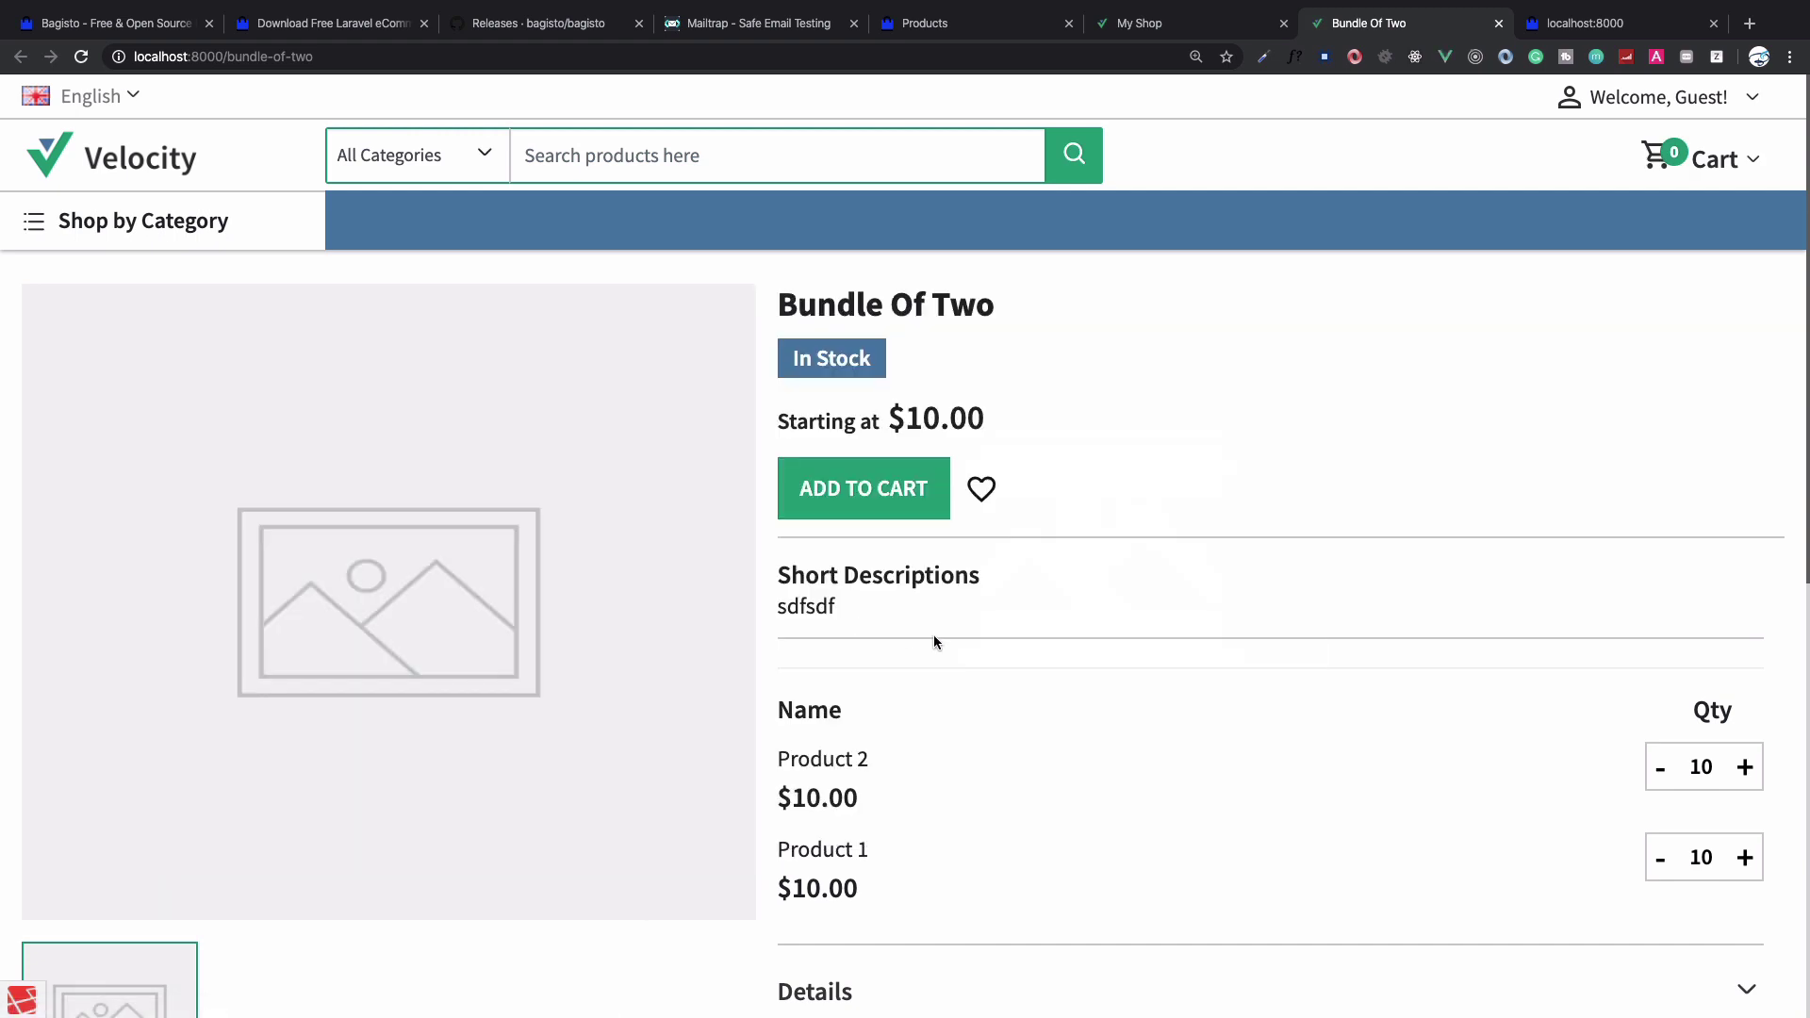
{"action": "scroll", "coordinate": [933, 639], "scroll_direction": "down", "scroll_amount": 3}
{"action": "left_click_drag", "start_coordinate": [869, 597], "coordinate": [775, 598]}
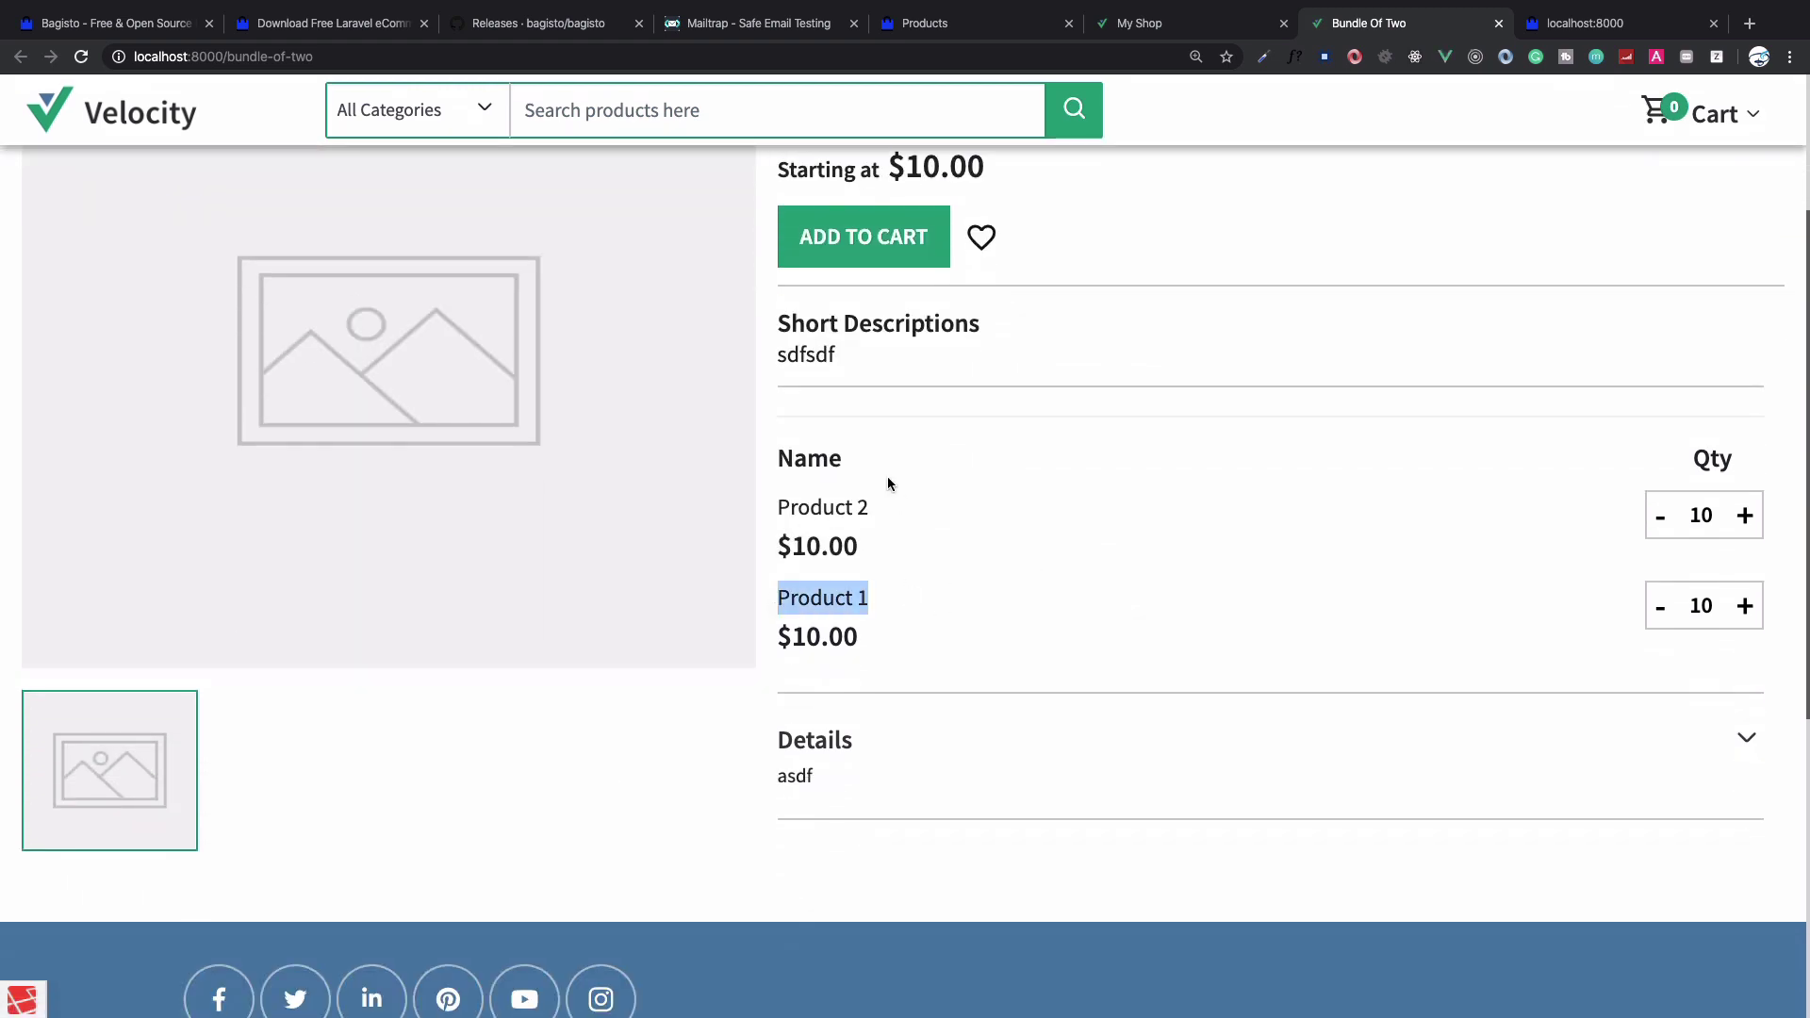
{"action": "left_click_drag", "start_coordinate": [778, 507], "coordinate": [896, 628]}
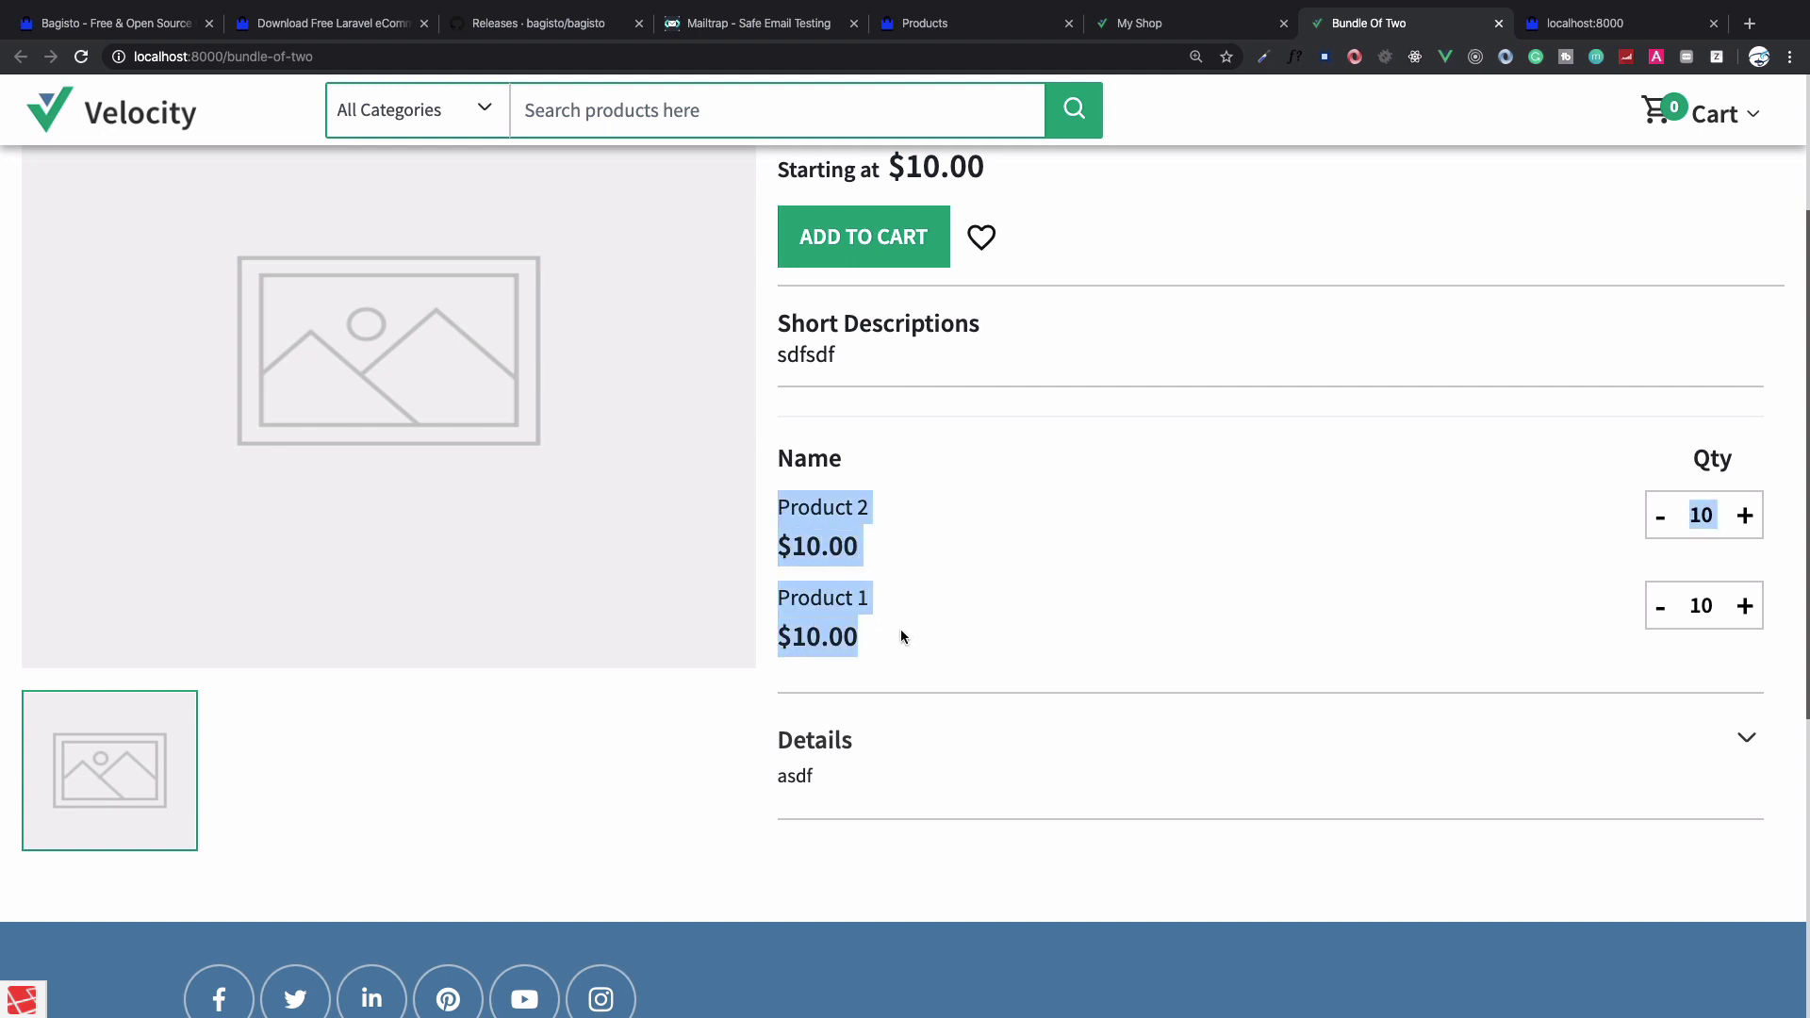
{"action": "scroll", "coordinate": [901, 632], "scroll_direction": "up", "scroll_amount": 1}
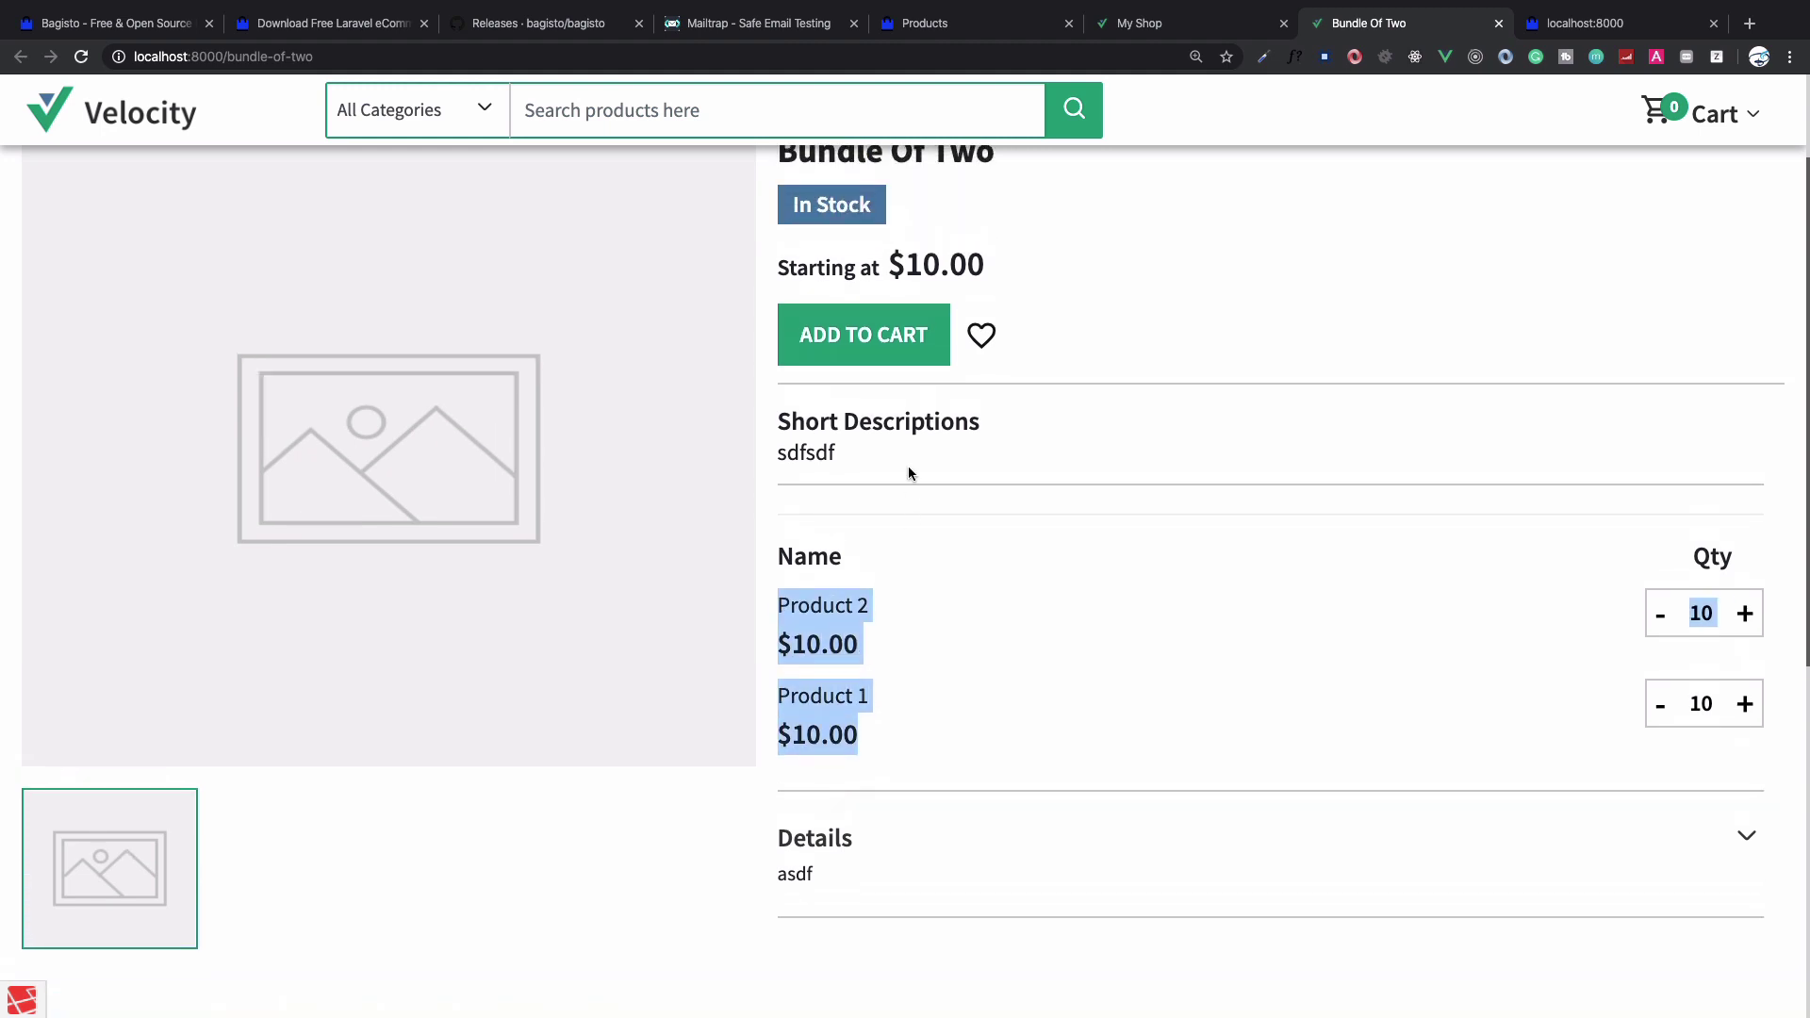
{"action": "left_click", "coordinate": [992, 539]}
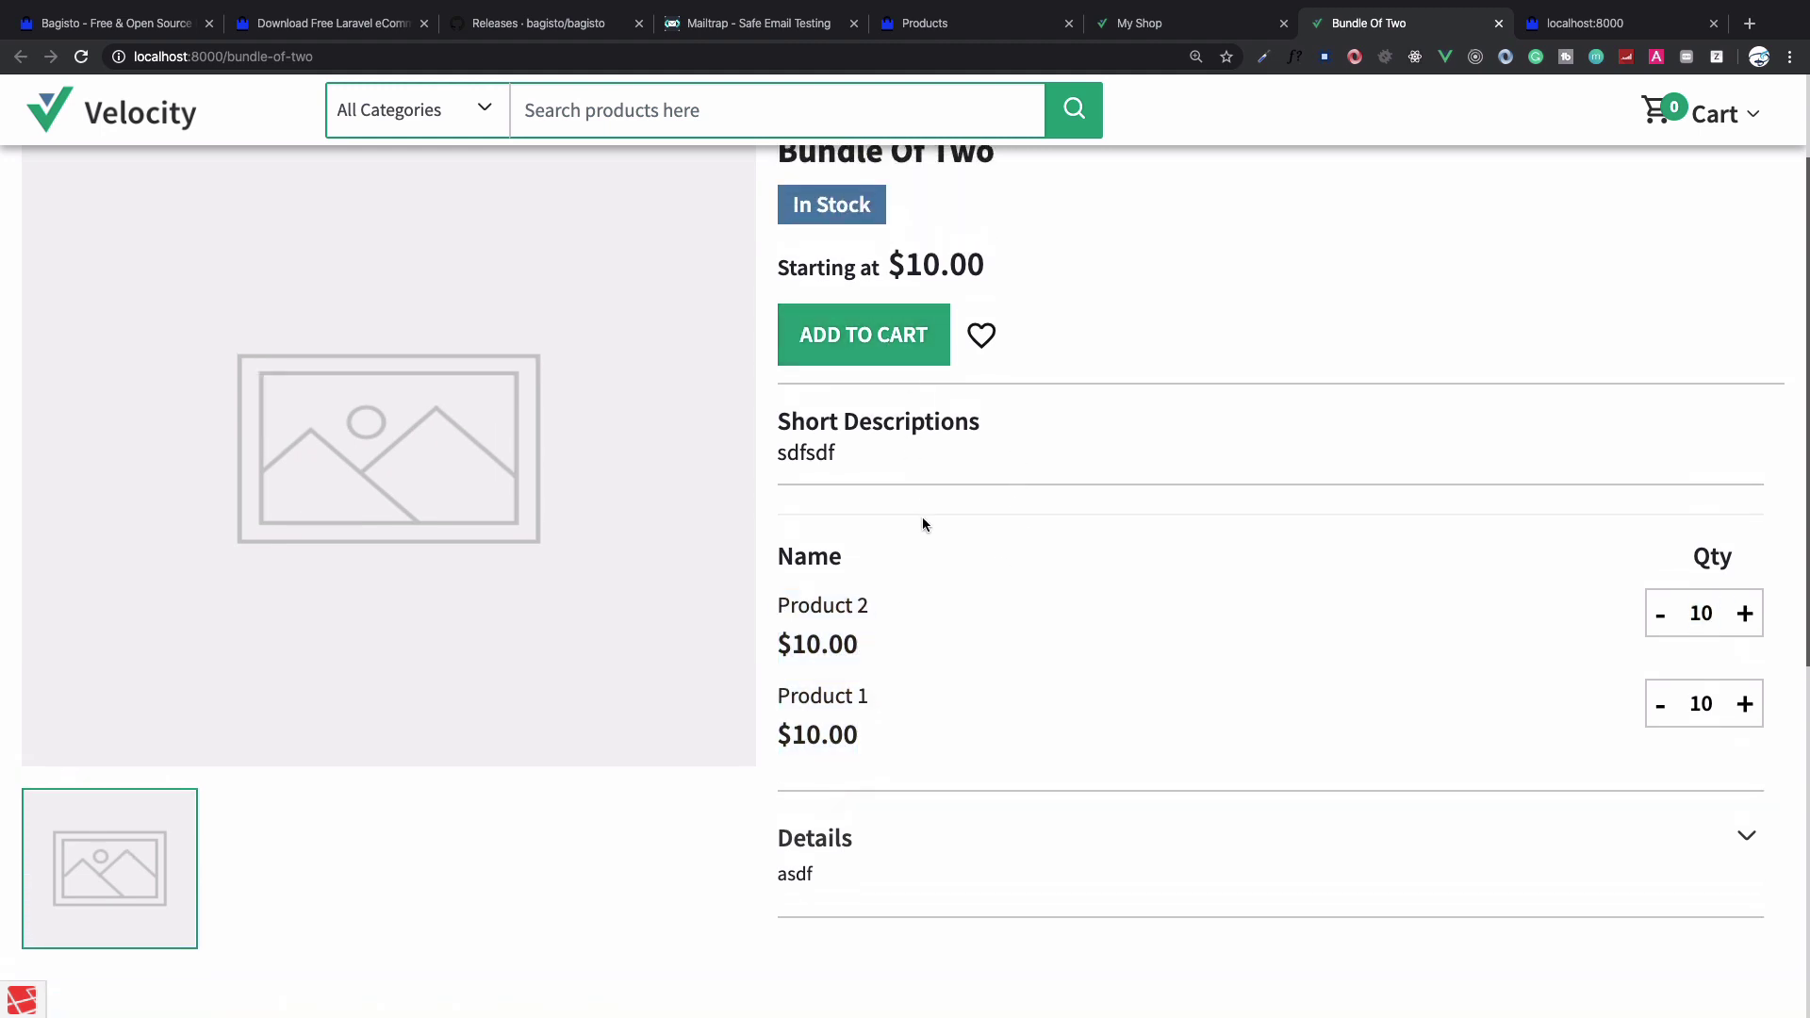
{"action": "mouse_move", "coordinate": [405, 477]}
{"action": "scroll", "coordinate": [1281, 747], "scroll_direction": "up", "scroll_amount": 2}
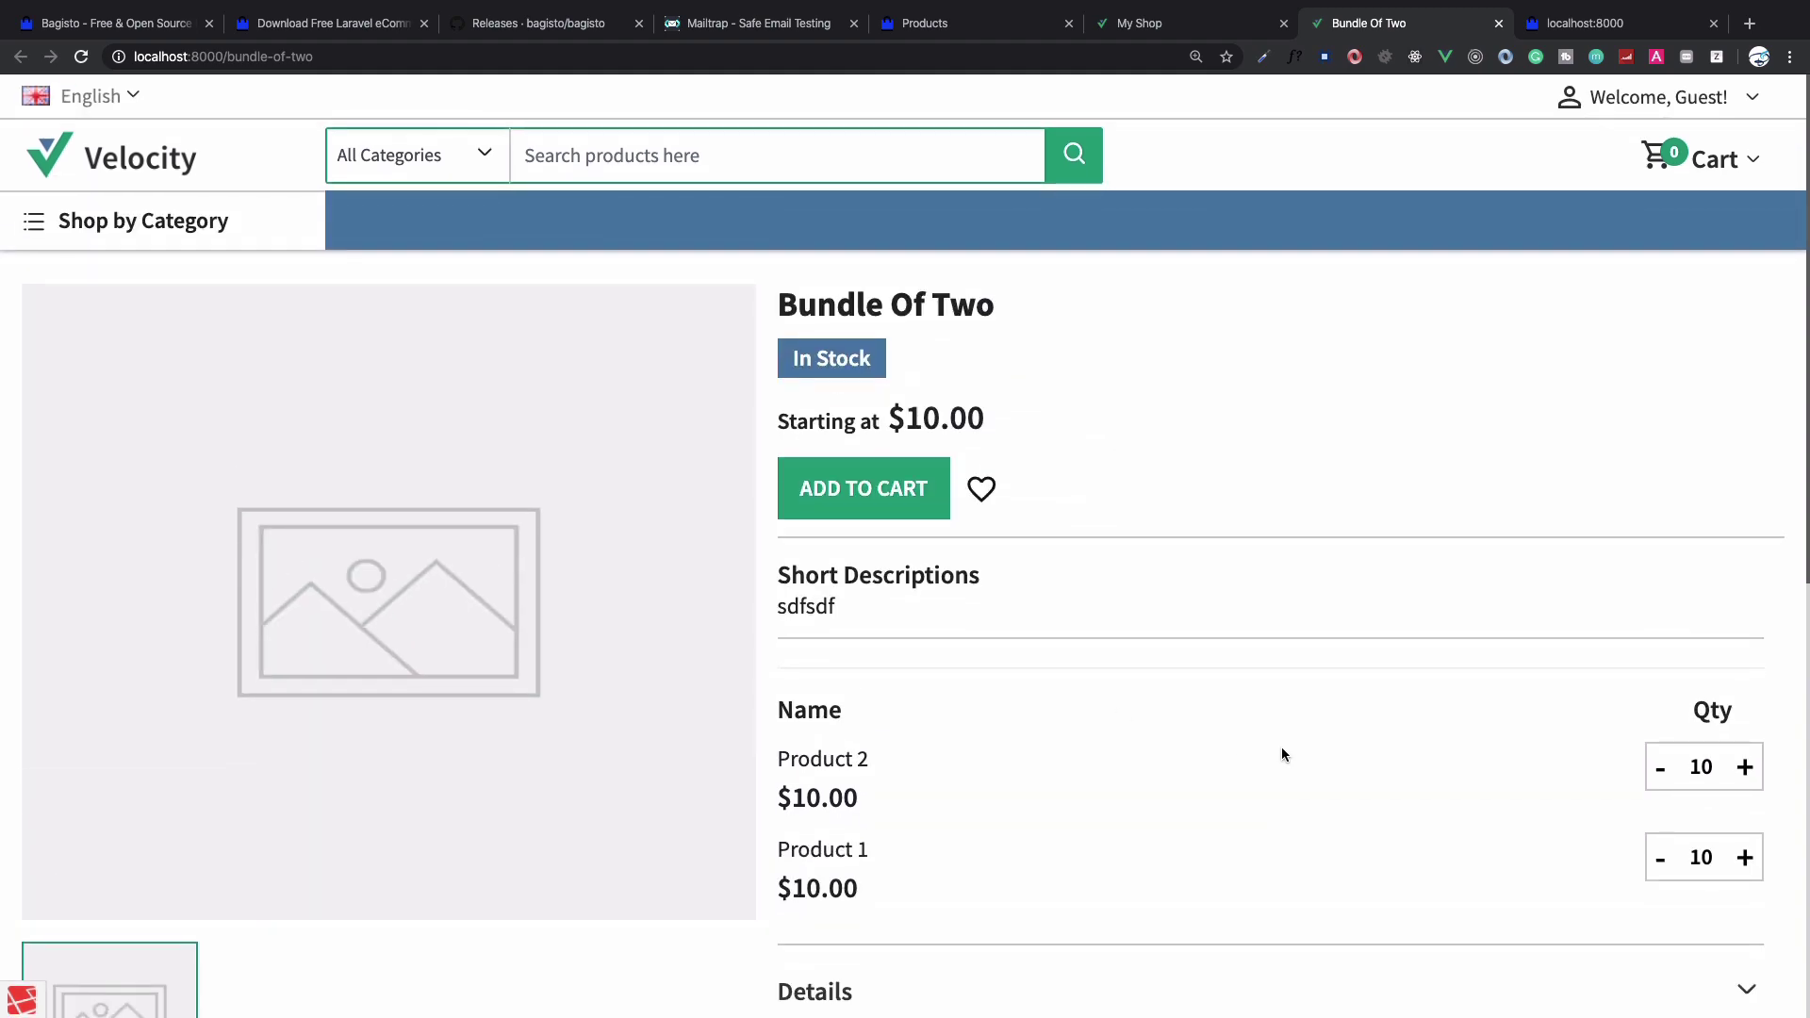
Return to GitHub's bagisto Releases page and highlight the new product types bullet in v1.0.0-BETA1
{"action": "key", "text": "ctrl+shift+Tab"}
{"action": "key", "text": "ctrl+shift+Tab"}
{"action": "key", "text": "ctrl+shift+Tab"}
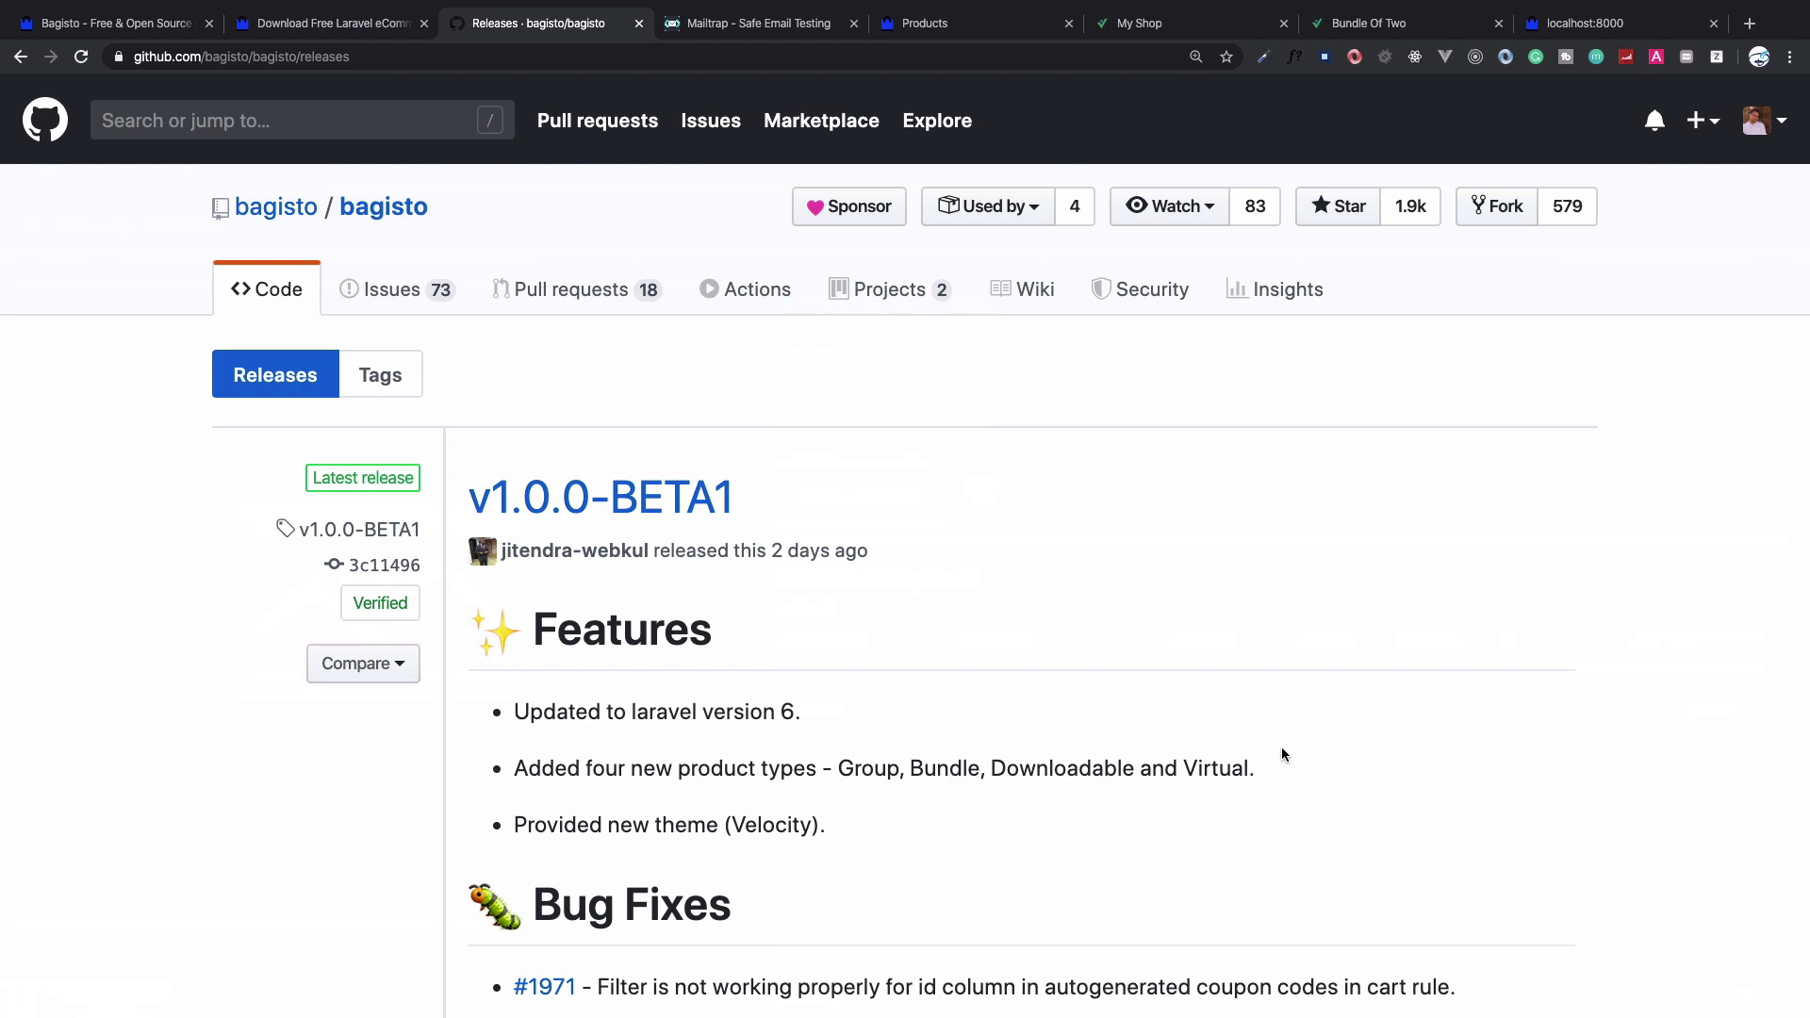
{"action": "scroll", "coordinate": [1281, 754], "scroll_direction": "down", "scroll_amount": 1}
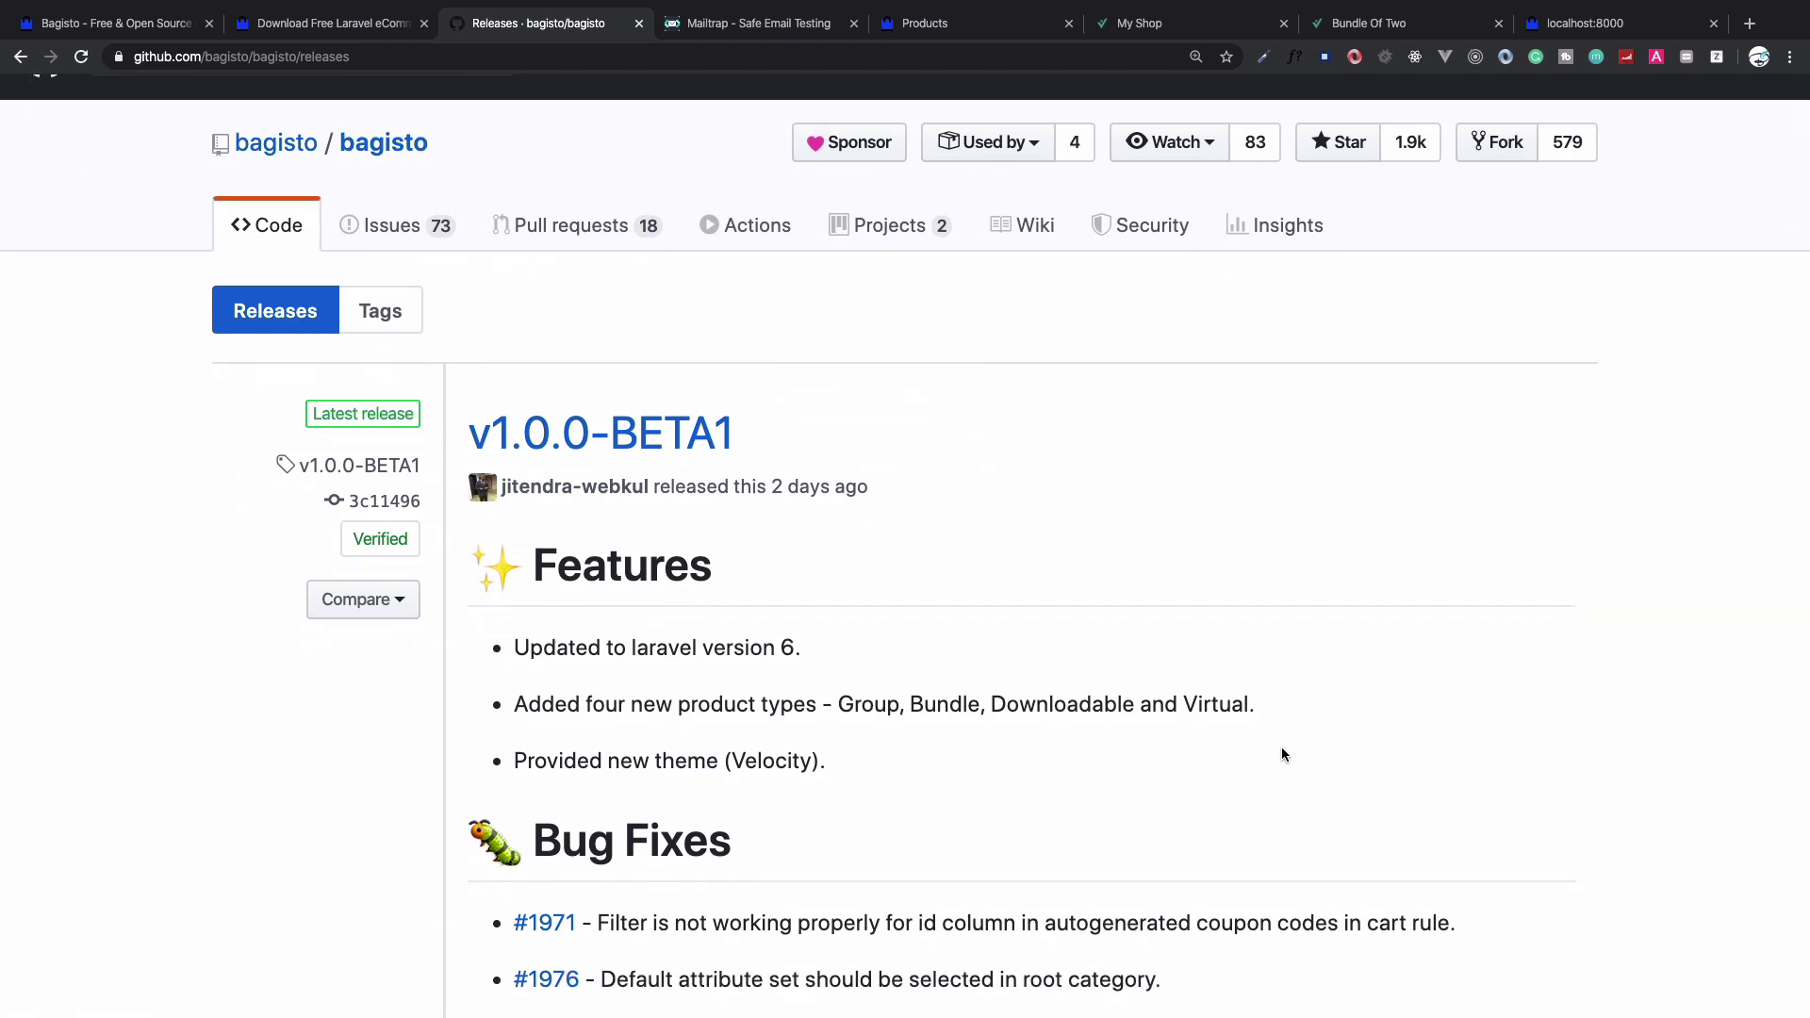
{"action": "left_click_drag", "start_coordinate": [1262, 704], "coordinate": [833, 706]}
{"action": "left_click", "coordinate": [1335, 734]}
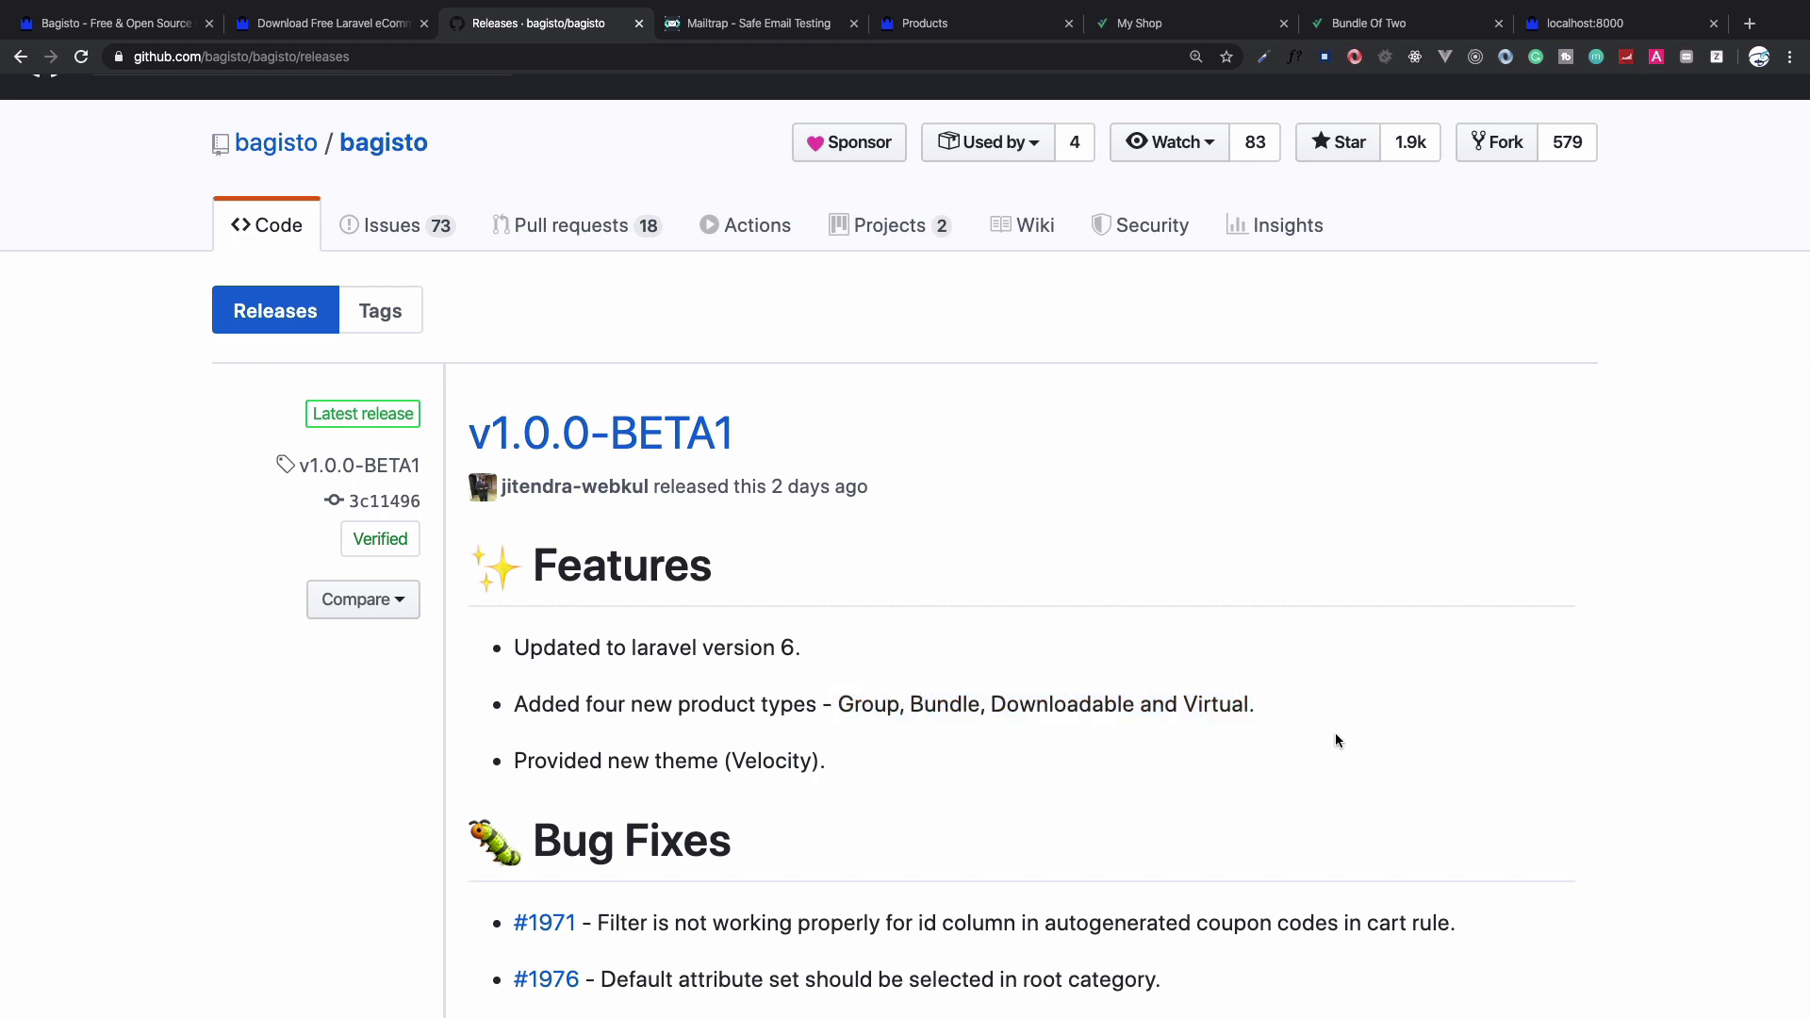